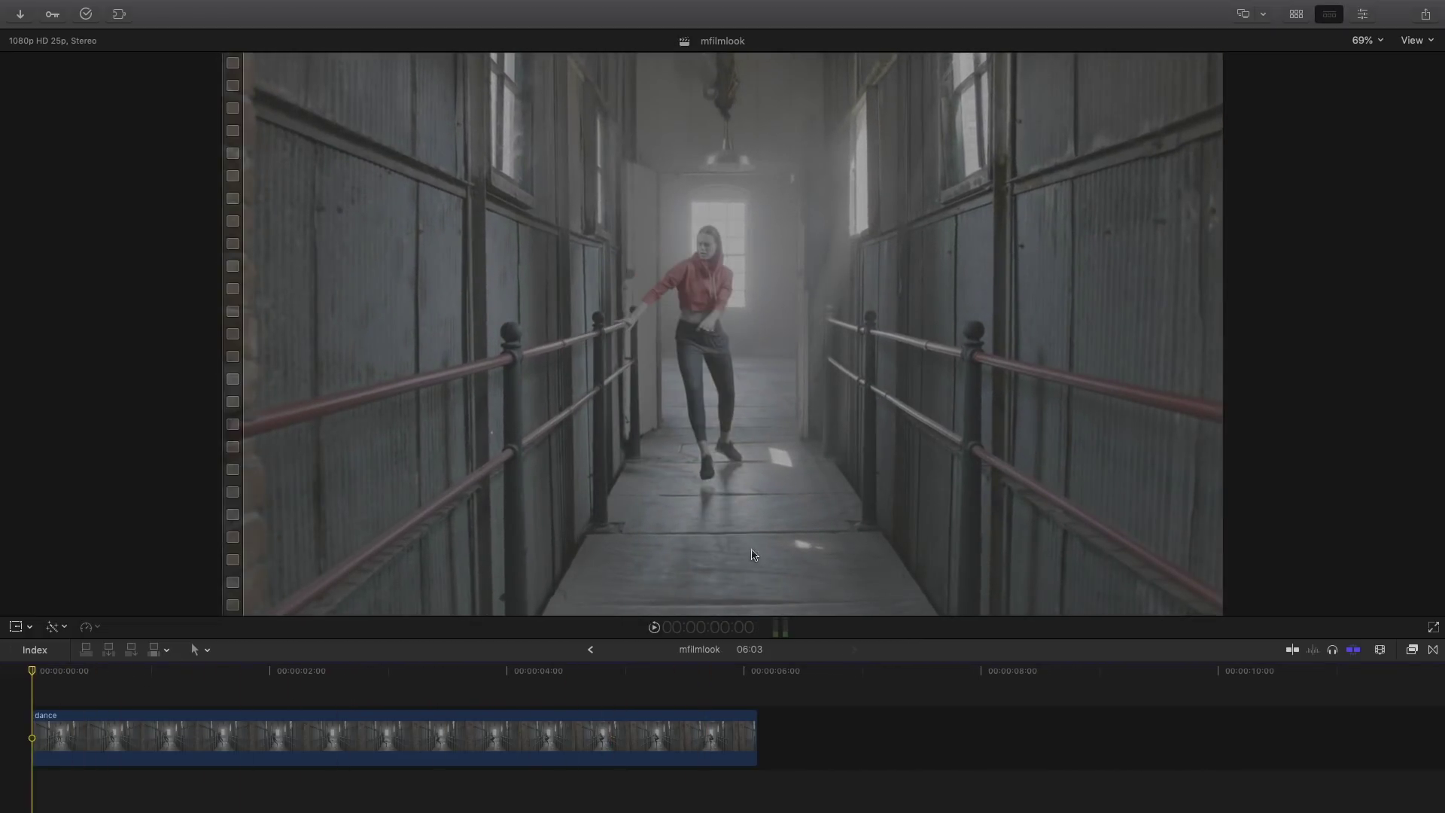
Step: Show the enlarged effects browser and browse the presets in the mFilmLook category
click(1412, 649)
drag(796, 639, 817, 456)
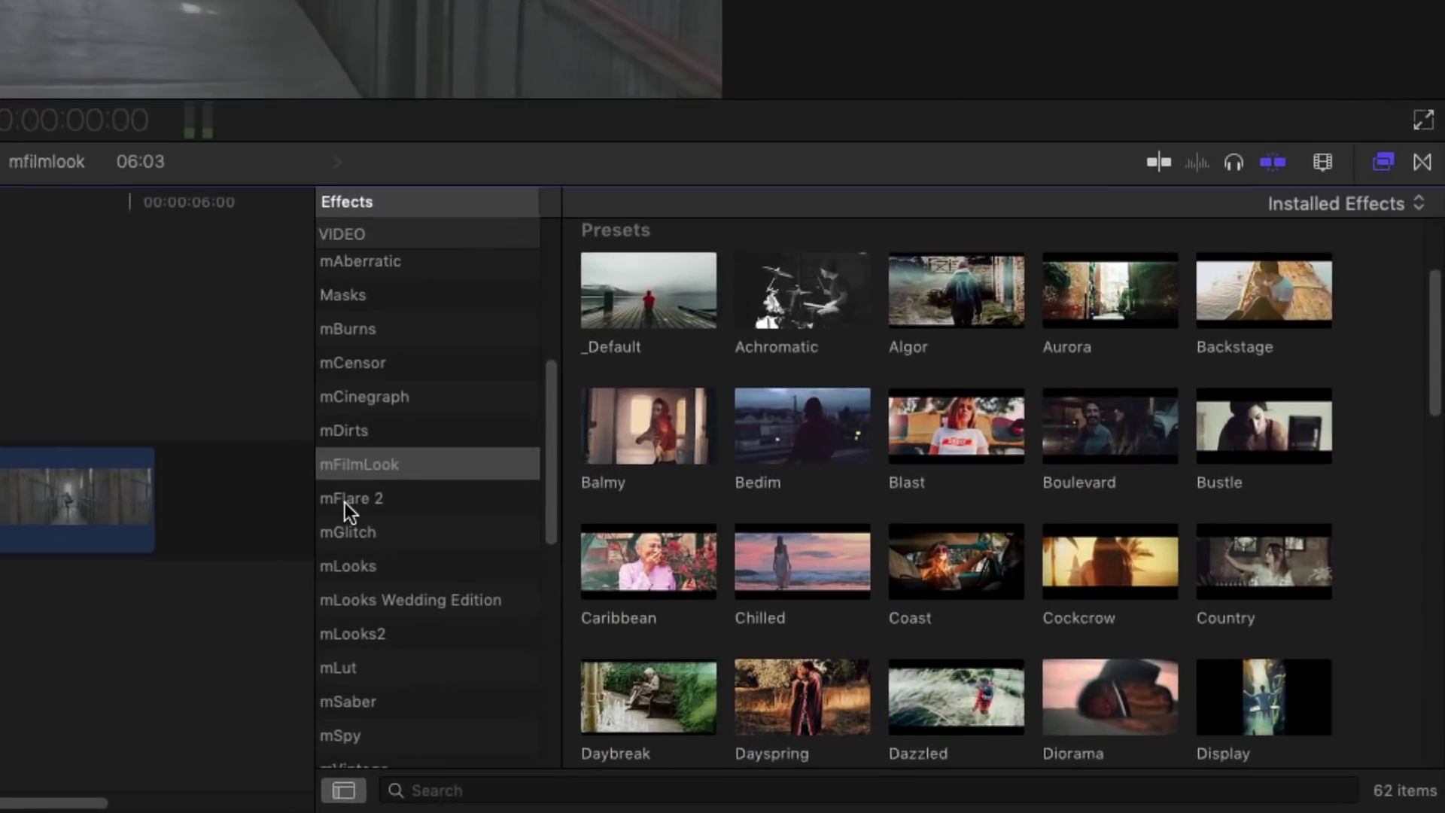
click(860, 645)
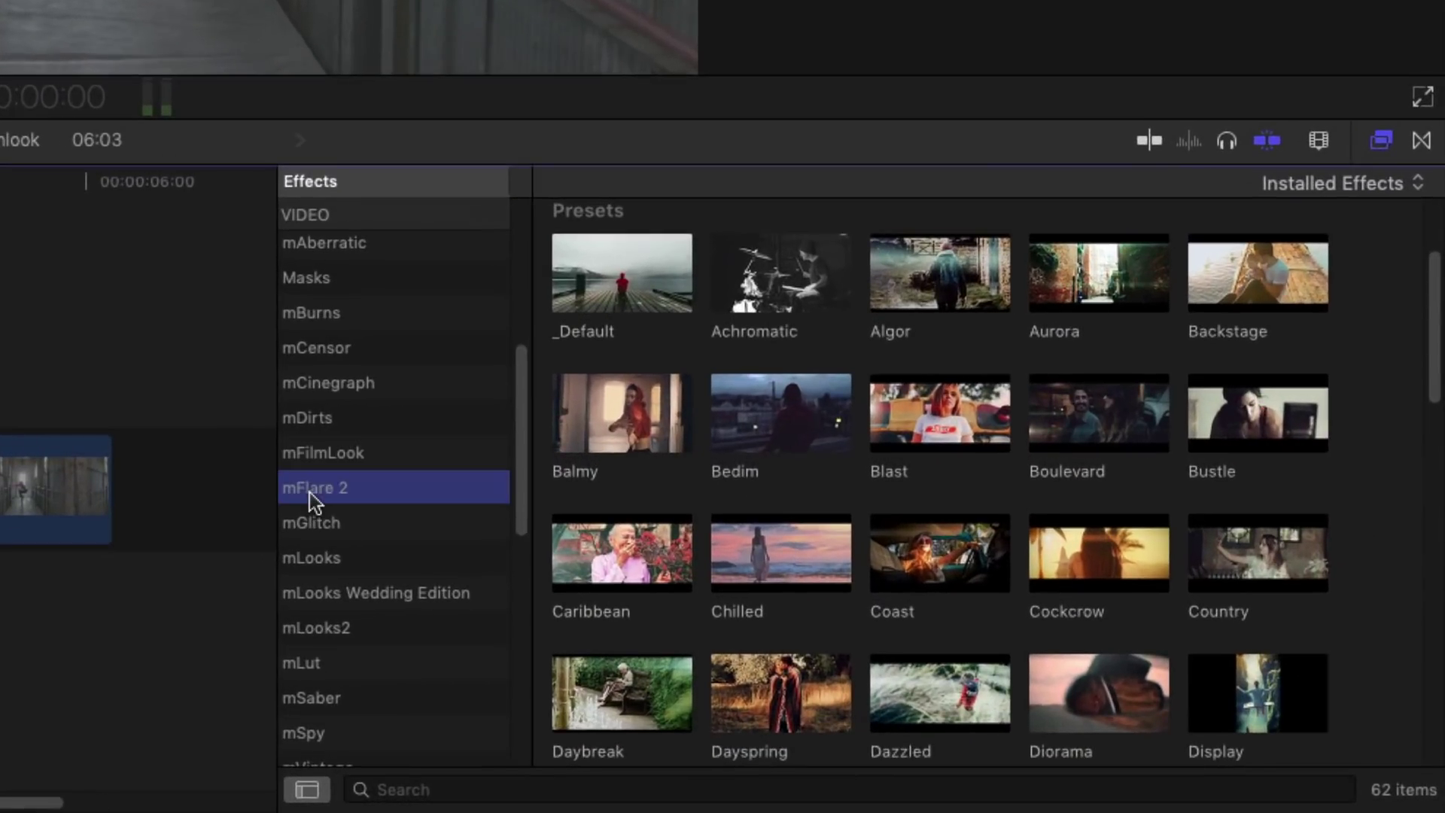
click(326, 462)
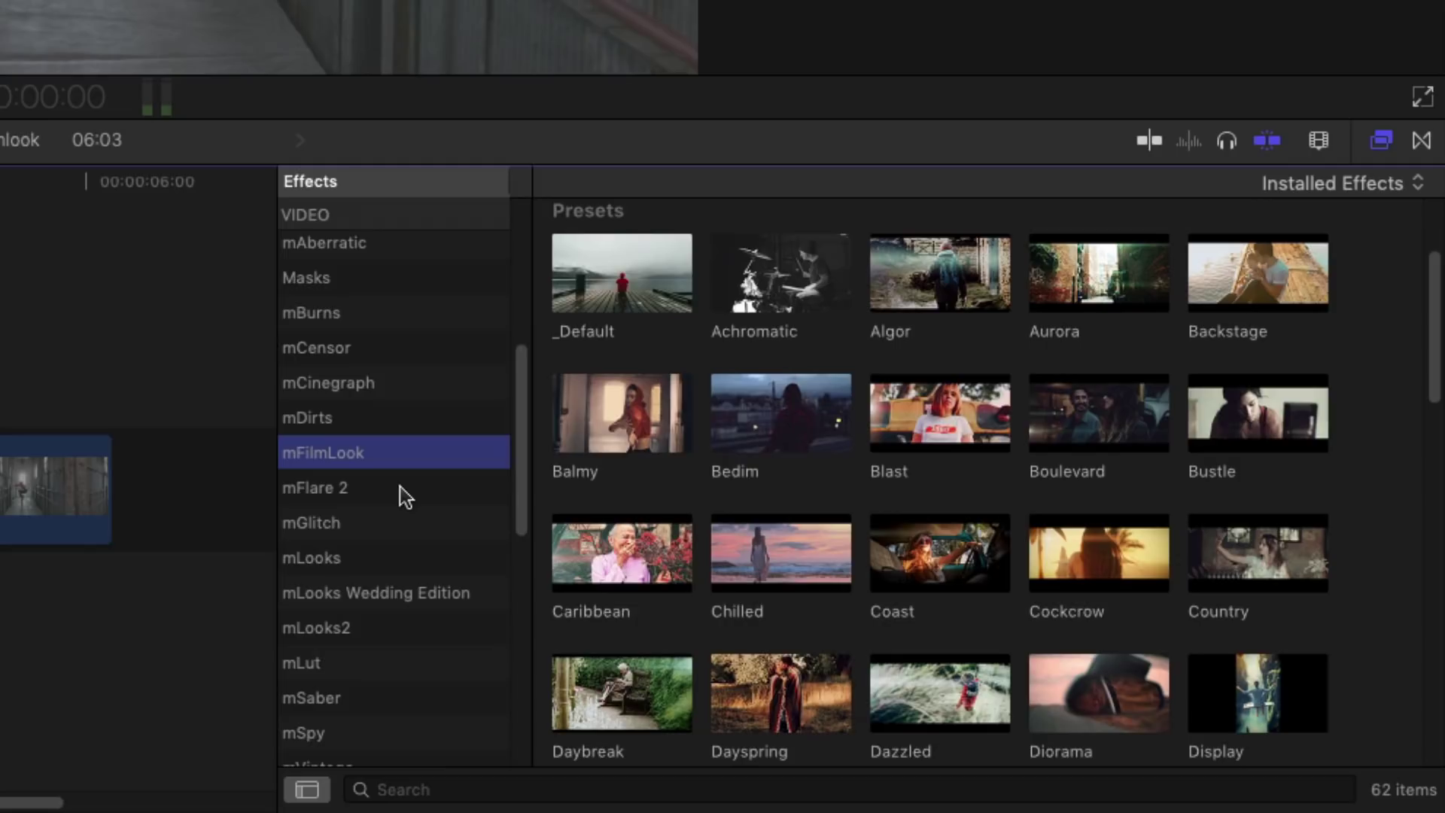
drag(1434, 384, 1440, 241)
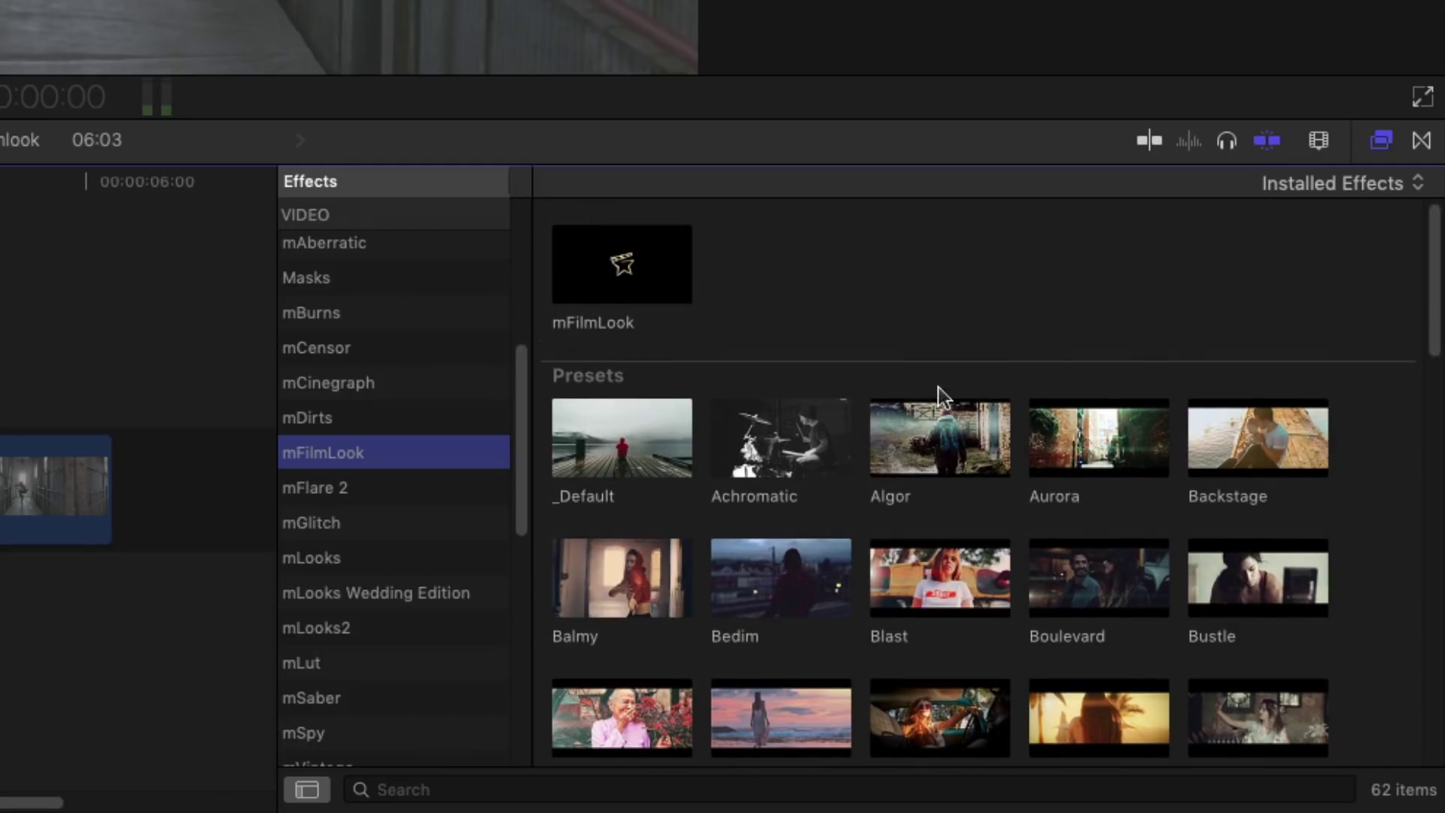
drag(1436, 339, 1441, 392)
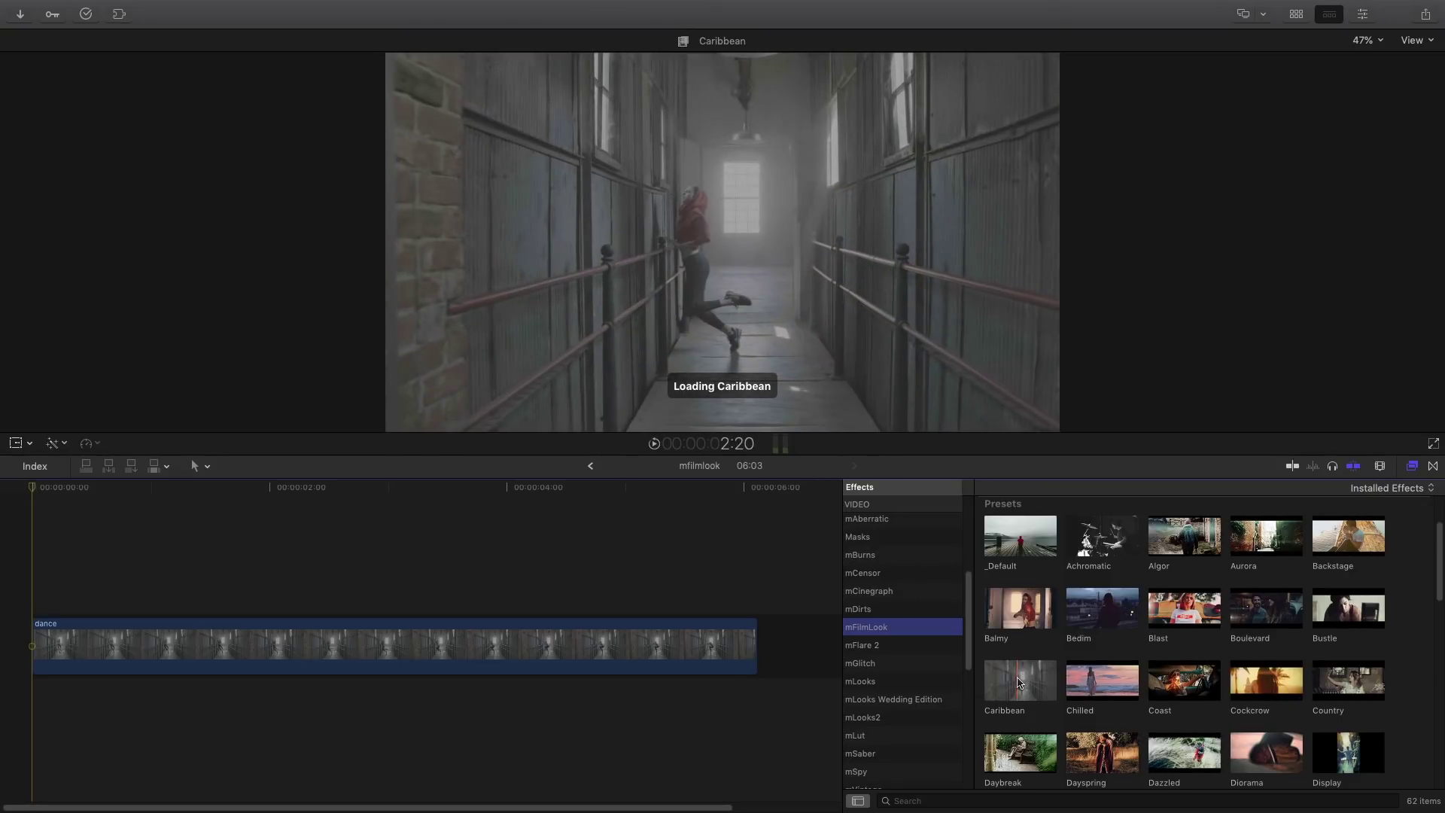
Step: Apply the Caribbean preset from mFilmLook to the dance clip
click(1019, 682)
mouse_move(1019, 682)
mouse_down()
mouse_move(942, 600)
mouse_move(648, 644)
mouse_move(834, 566)
mouse_move(1018, 680)
mouse_up()
double_click(1019, 680)
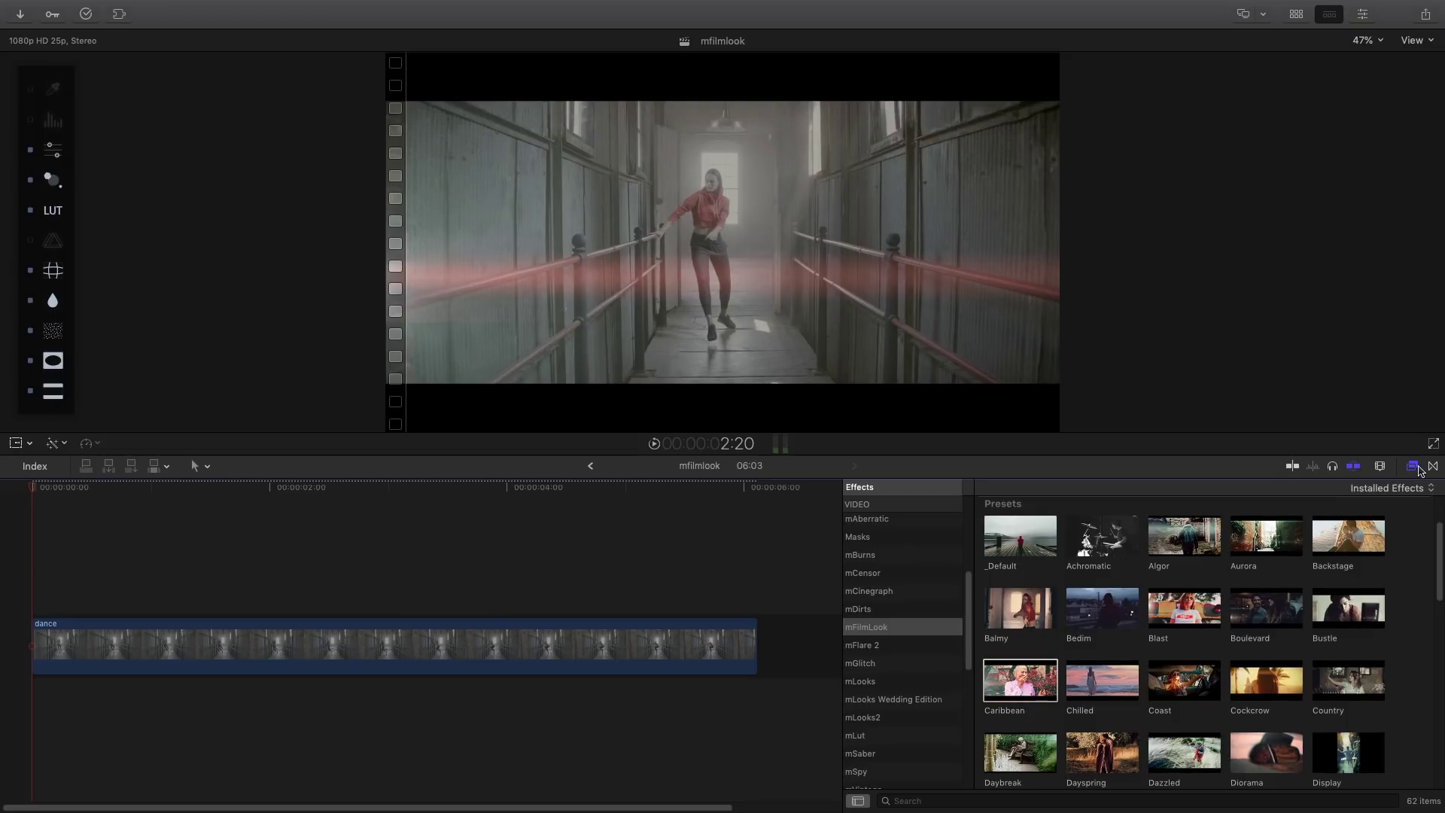
Step: Hide the effects browser to enlarge the viewer, and move the effect's on-screen control strip over the left part of the footage
click(1414, 467)
drag(899, 457, 931, 658)
drag(46, 248, 342, 179)
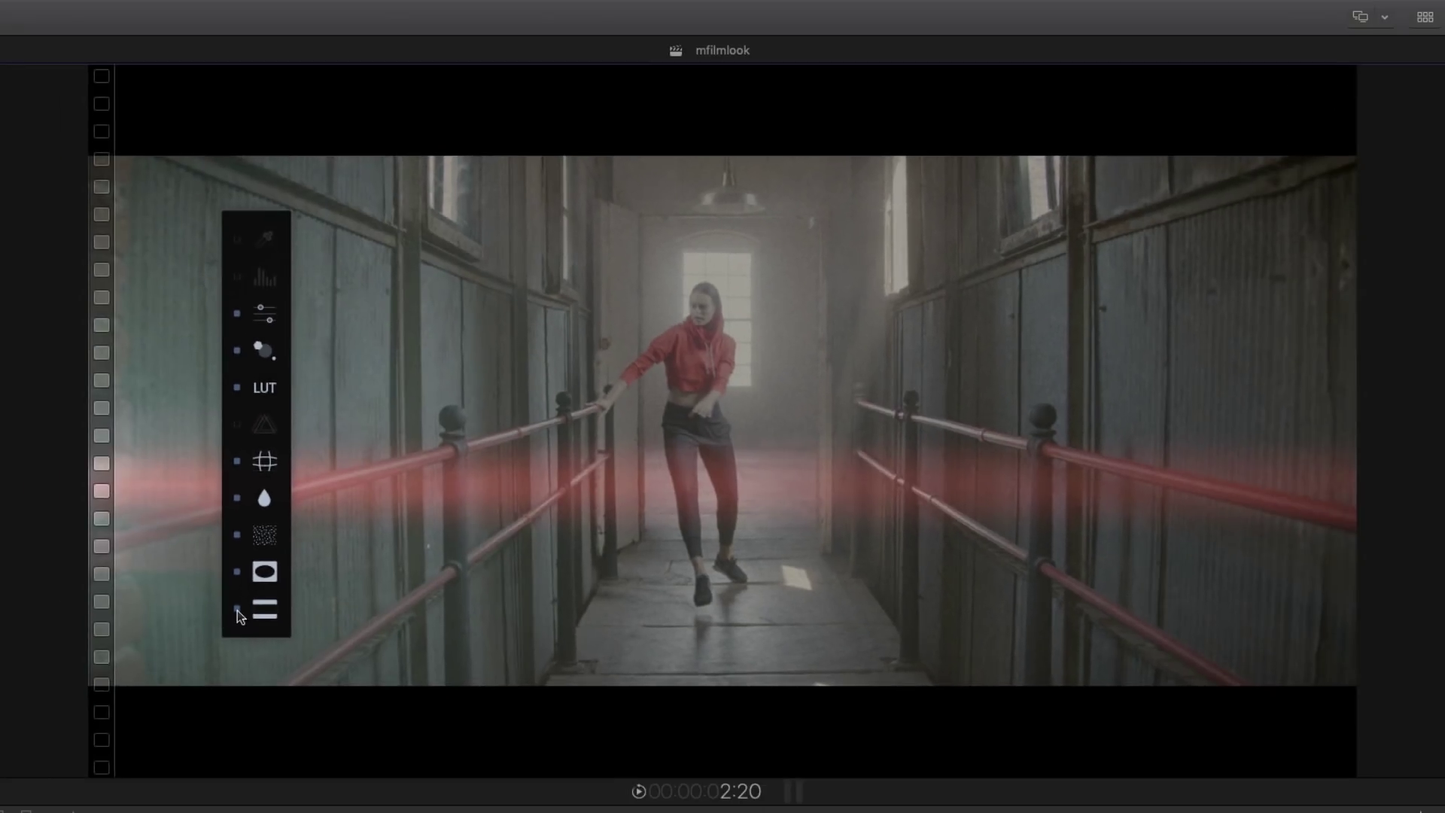
Step: Switch the vignette off and back on in the on-screen control strip
click(77, 692)
click(238, 608)
click(236, 572)
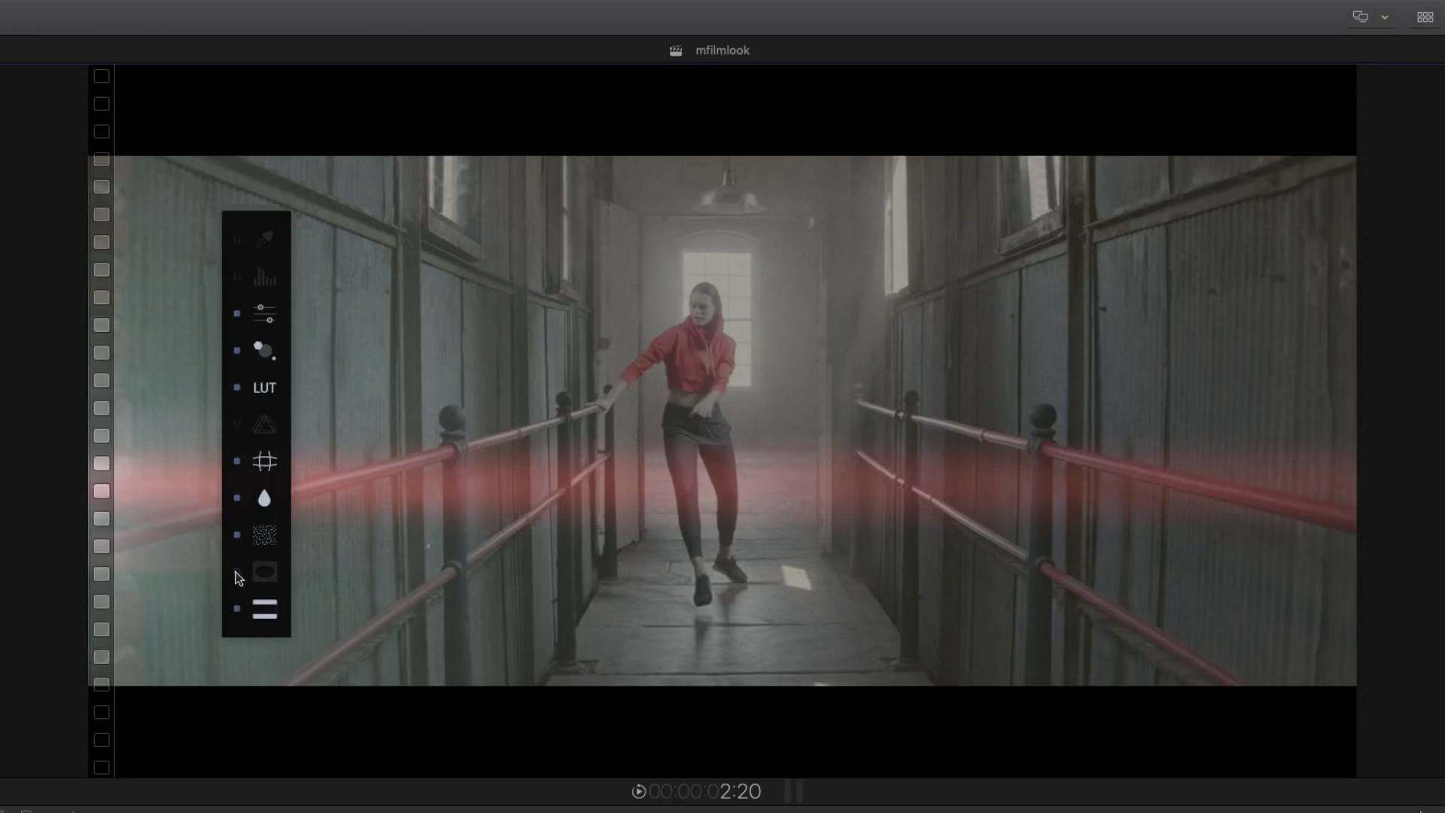
click(236, 572)
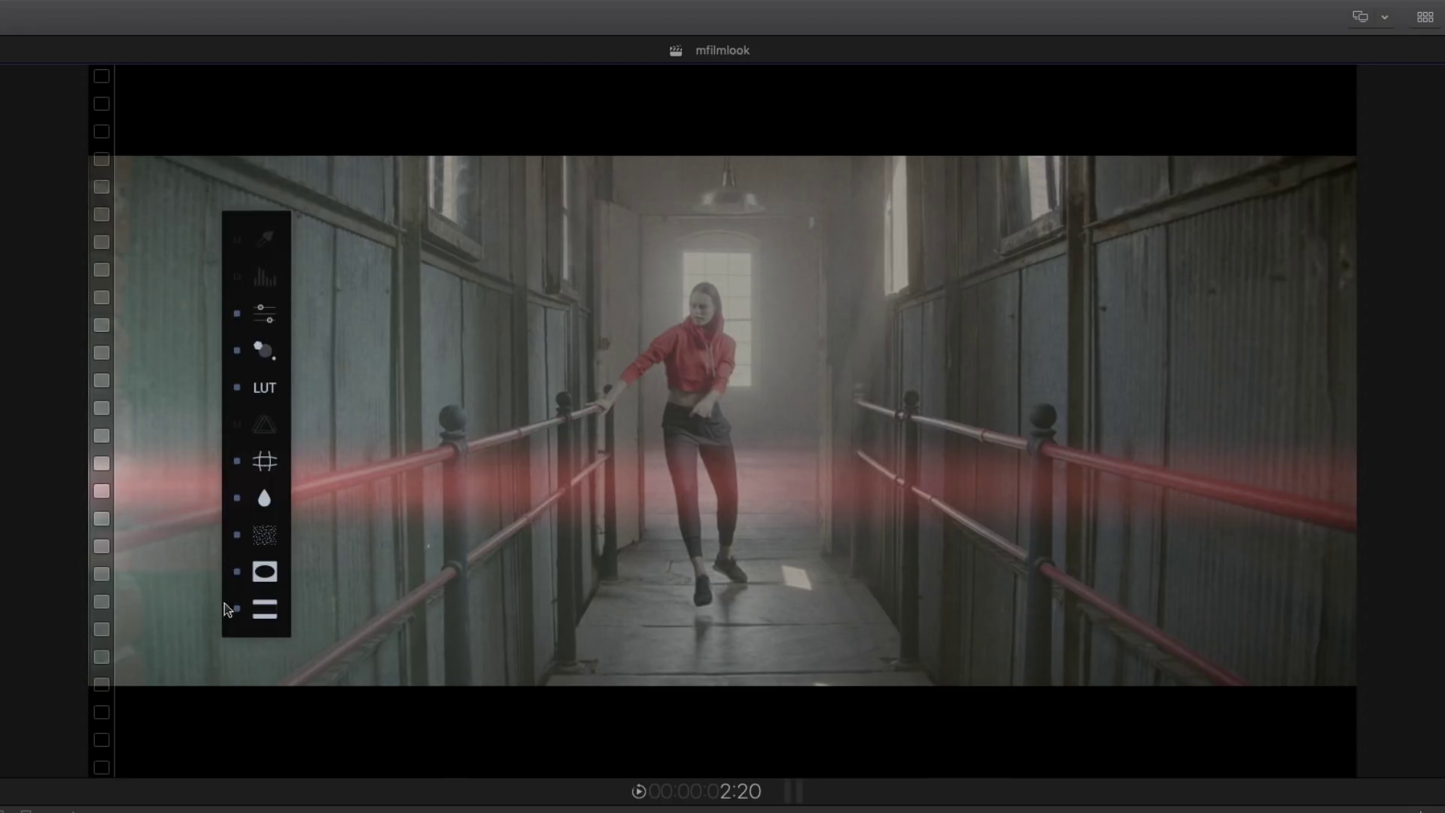
Step: Move the lens flare to the lower left corner of the picture and shrink its radius circle
click(264, 350)
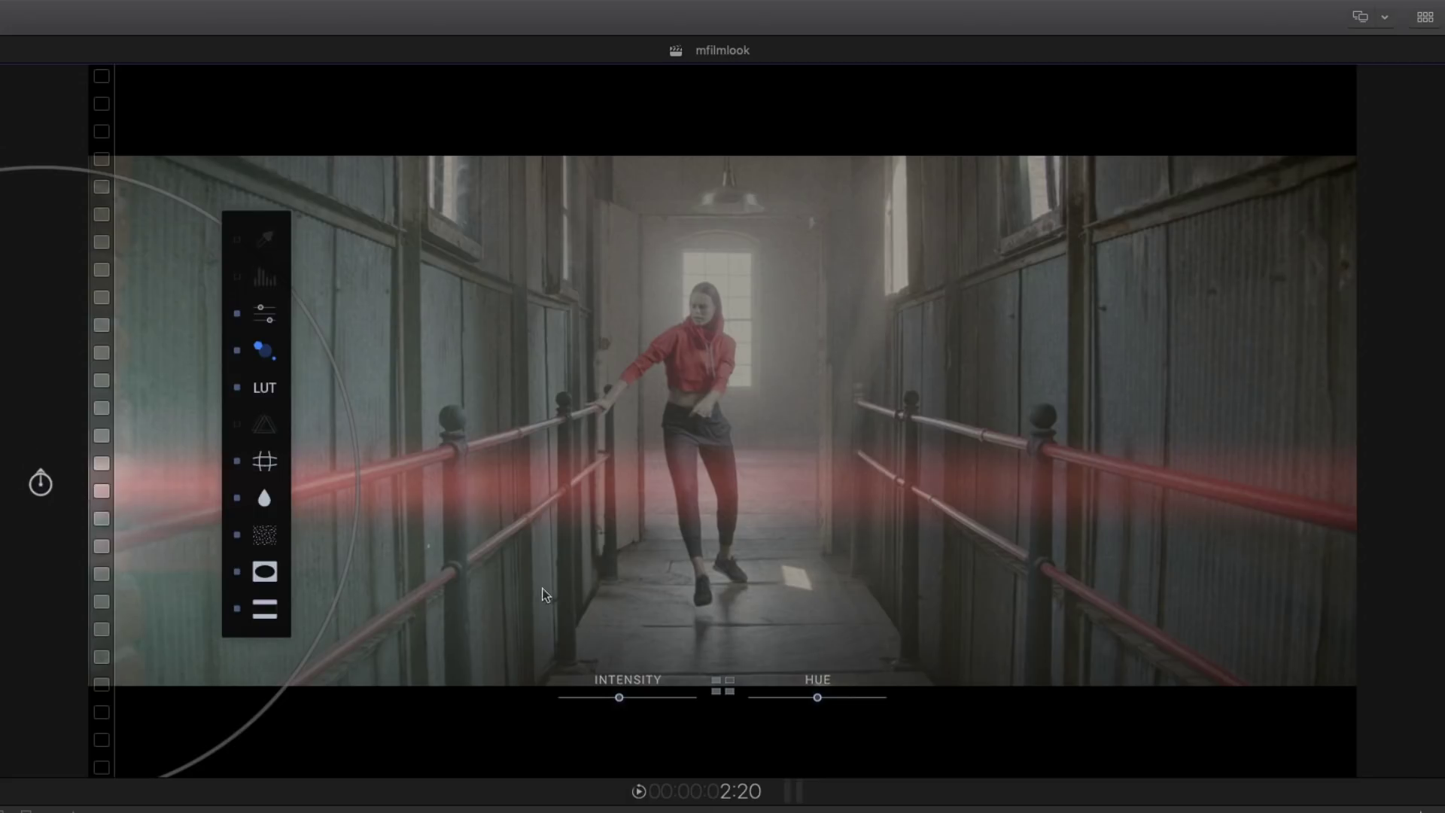
mouse_move(51, 493)
mouse_down()
mouse_move(153, 485)
mouse_move(146, 343)
mouse_move(161, 545)
mouse_move(140, 616)
mouse_move(108, 616)
mouse_move(135, 619)
mouse_up()
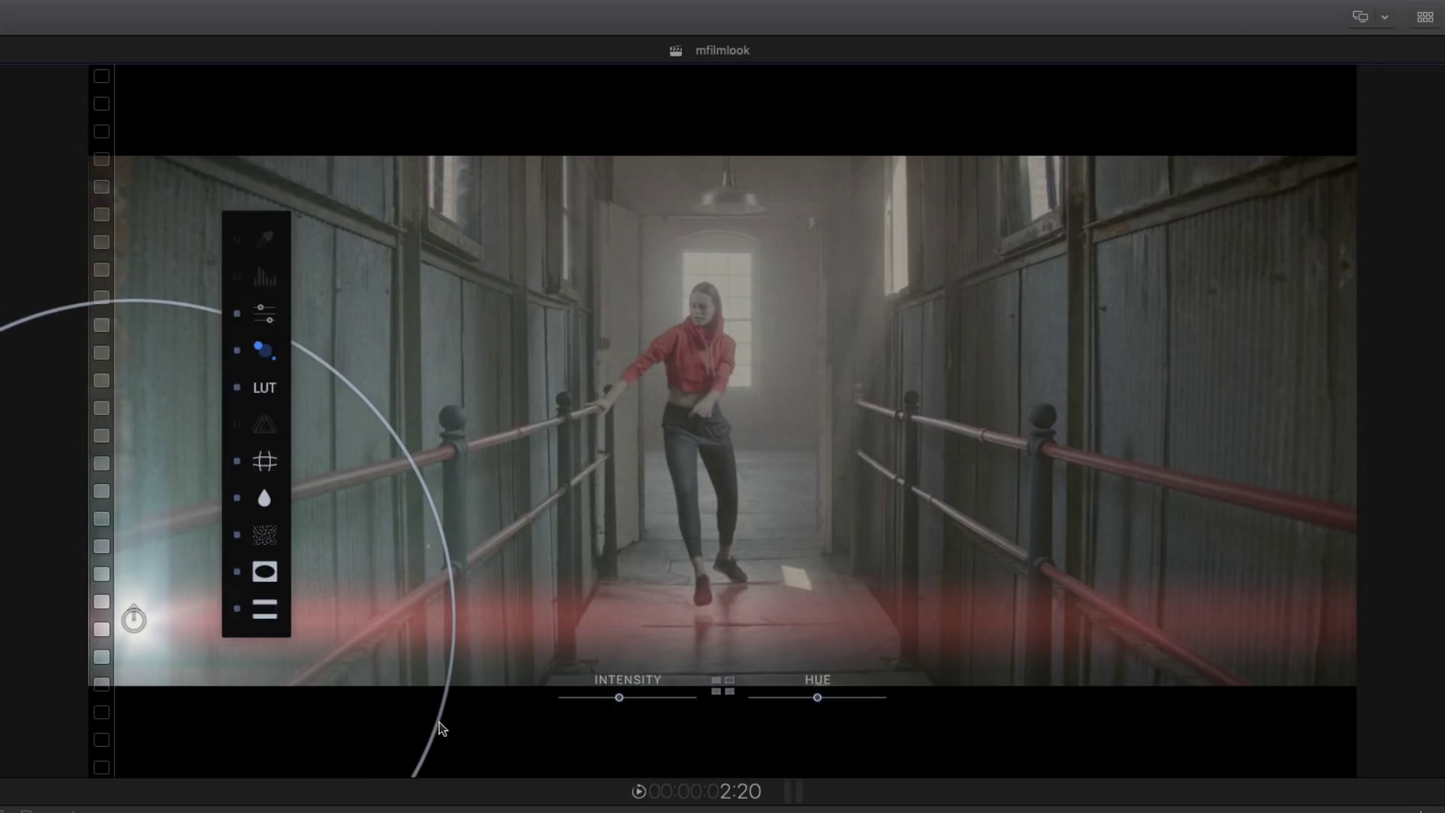
drag(442, 726, 322, 645)
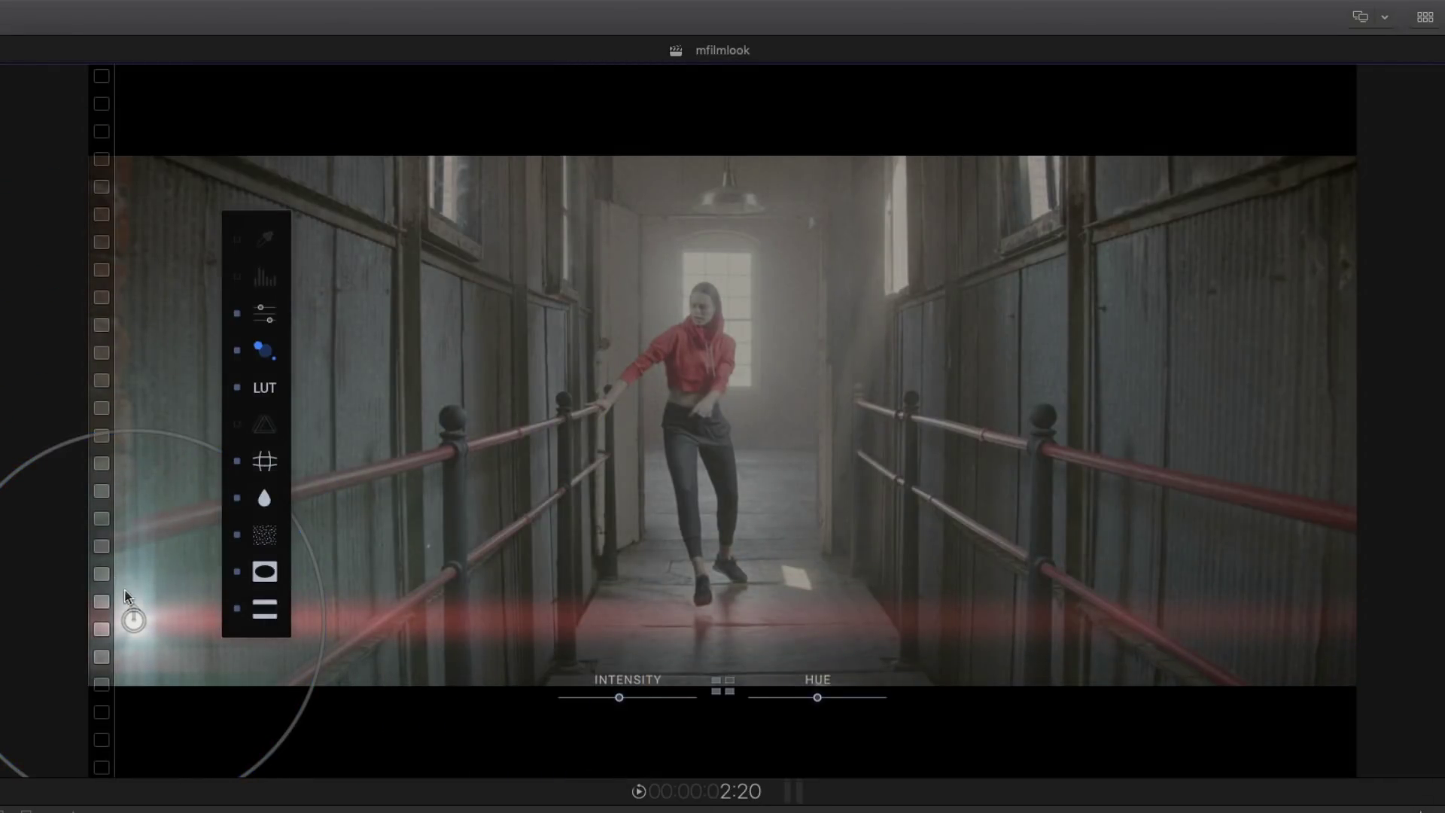
drag(132, 619, 85, 667)
Step: Raise the lens flare's intensity to about three quarters of its range
click(626, 699)
drag(629, 700, 663, 698)
mouse_move(816, 697)
mouse_down()
mouse_move(836, 697)
mouse_move(816, 689)
mouse_up()
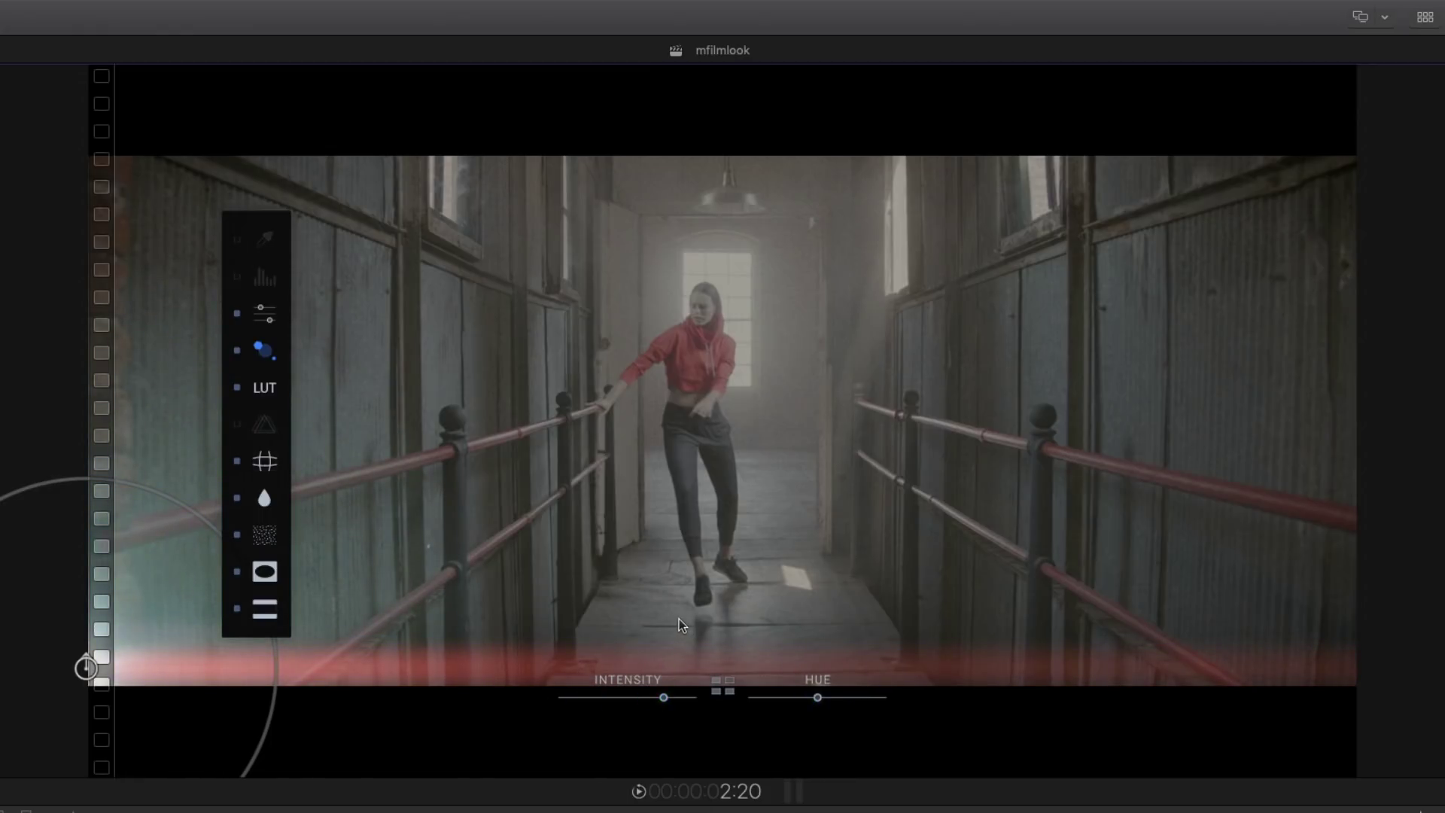
Step: Compare several flare presets, move the flare just outside the frame's left edge, and choose Synthetic Reflection
click(721, 685)
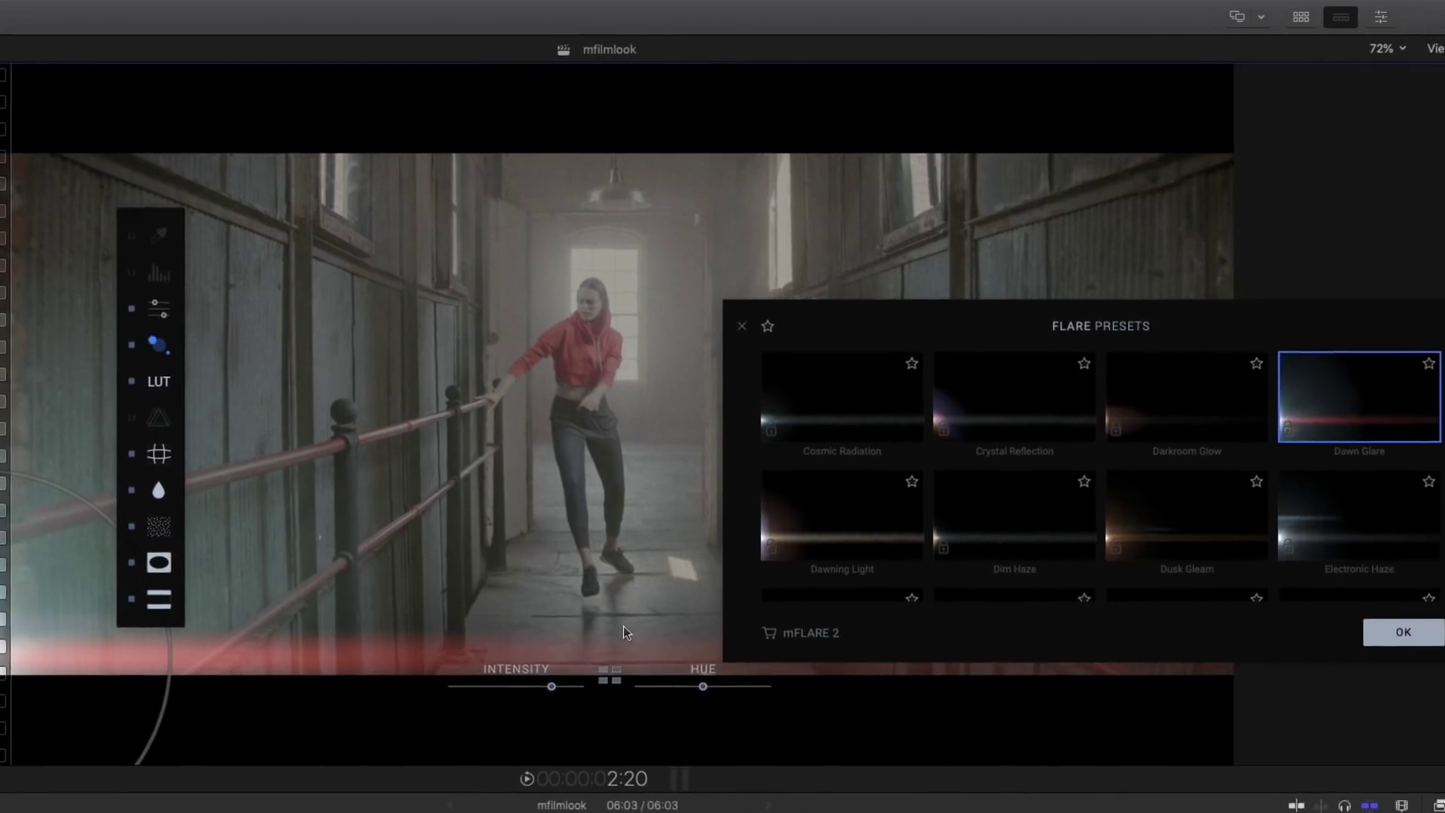
drag(1431, 412, 1429, 464)
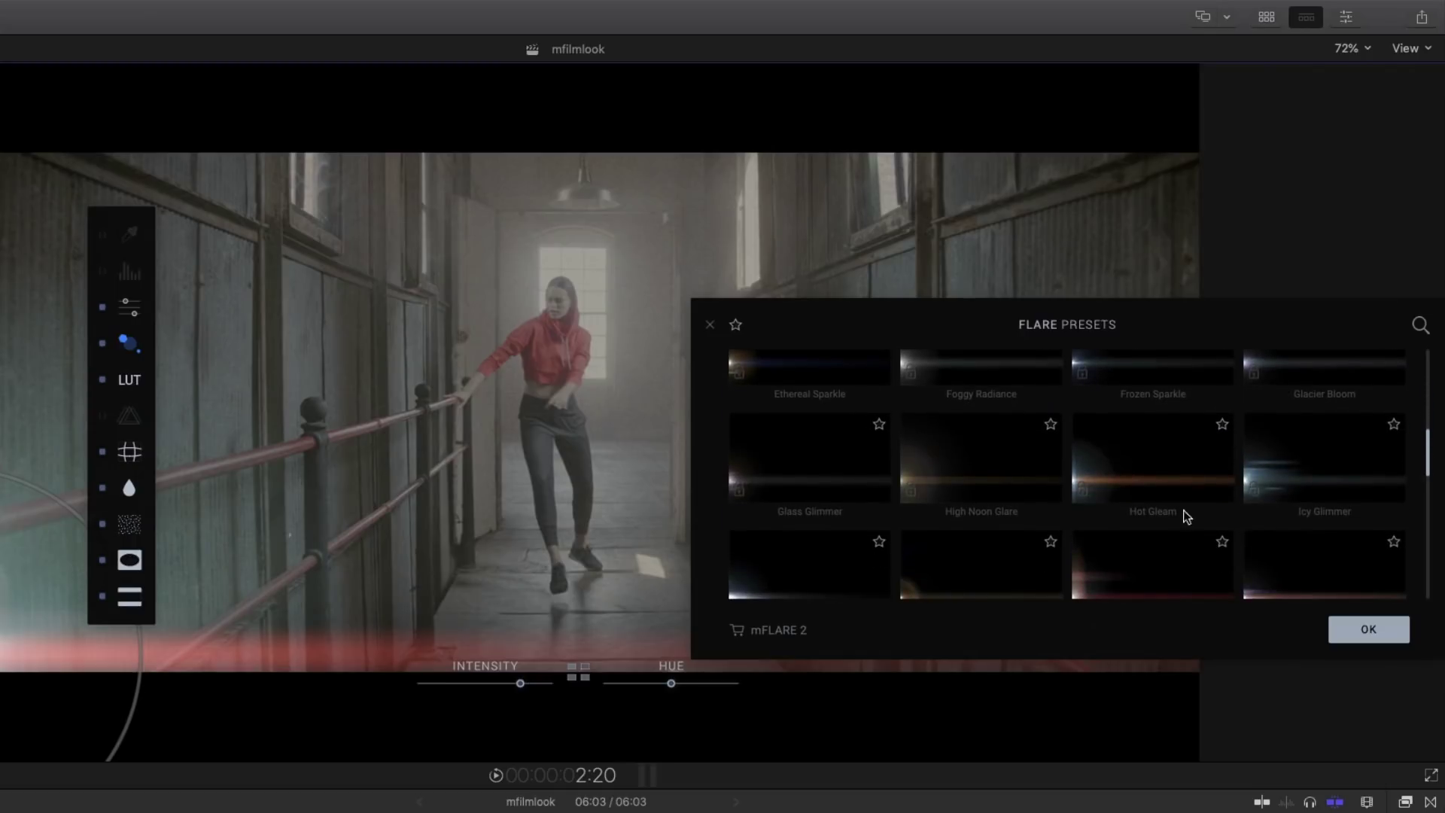
click(1099, 582)
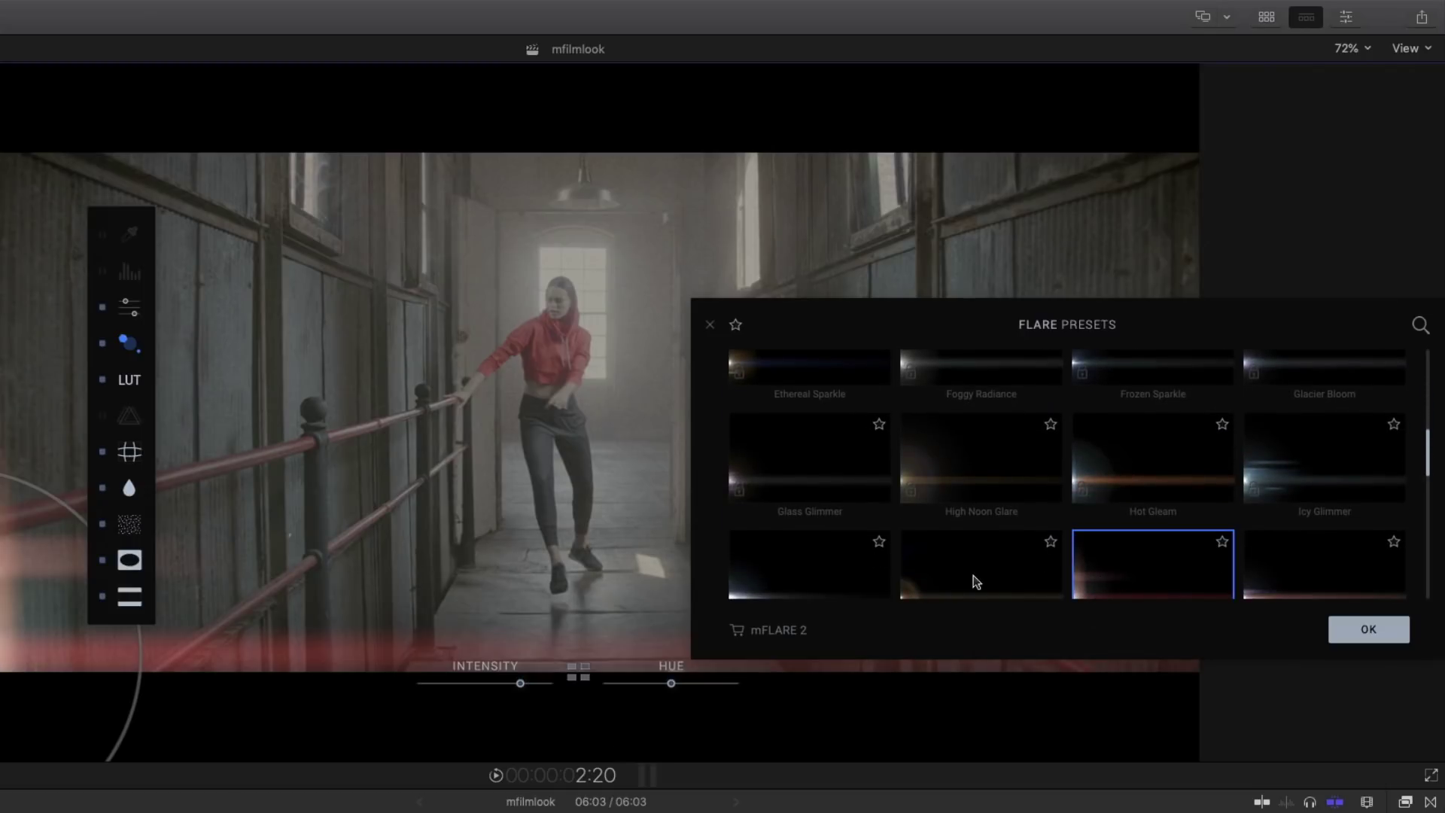
click(973, 577)
click(886, 583)
scroll(1127, 430, down, 5)
click(1127, 430)
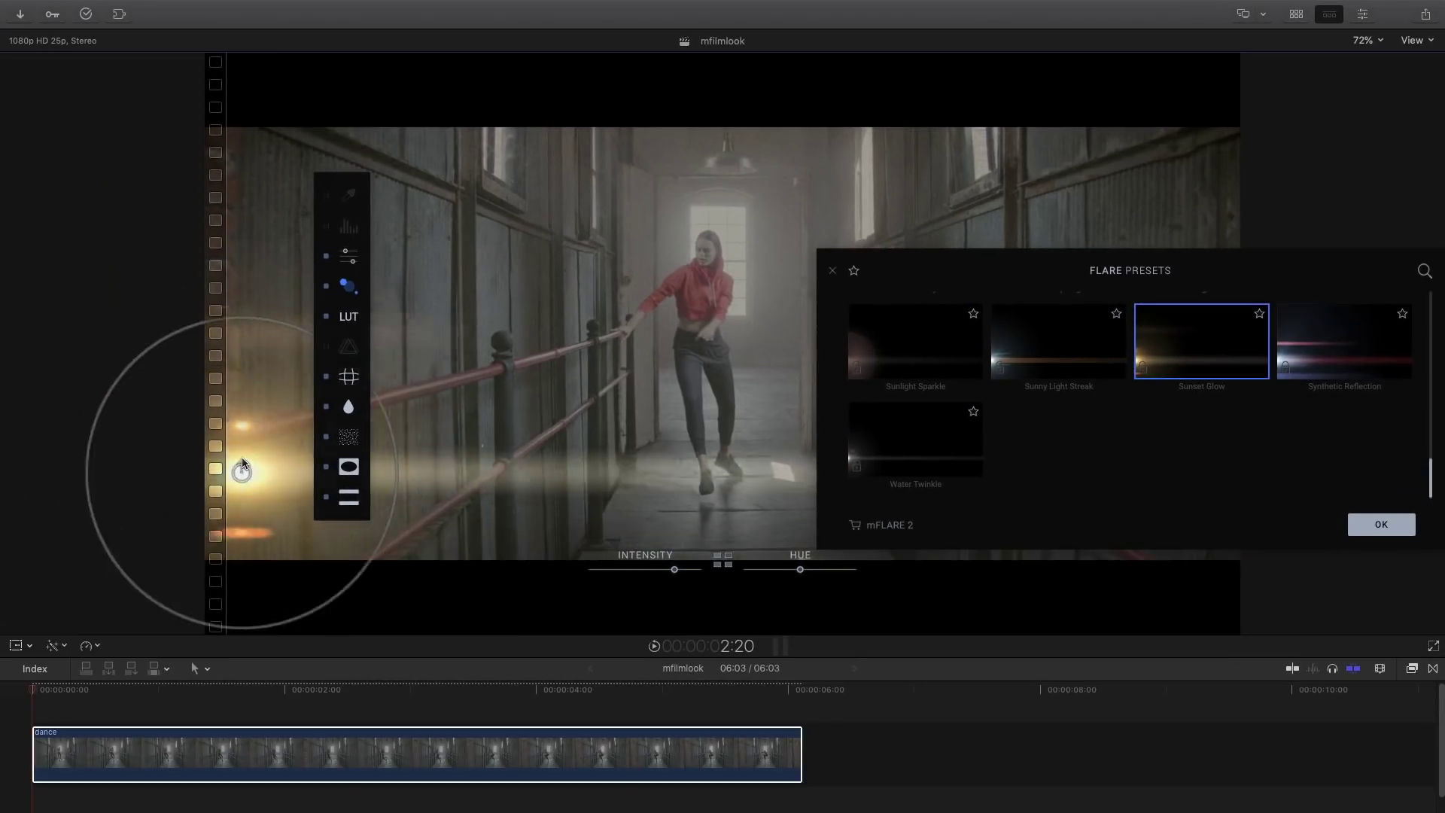
drag(242, 462, 170, 475)
click(1344, 341)
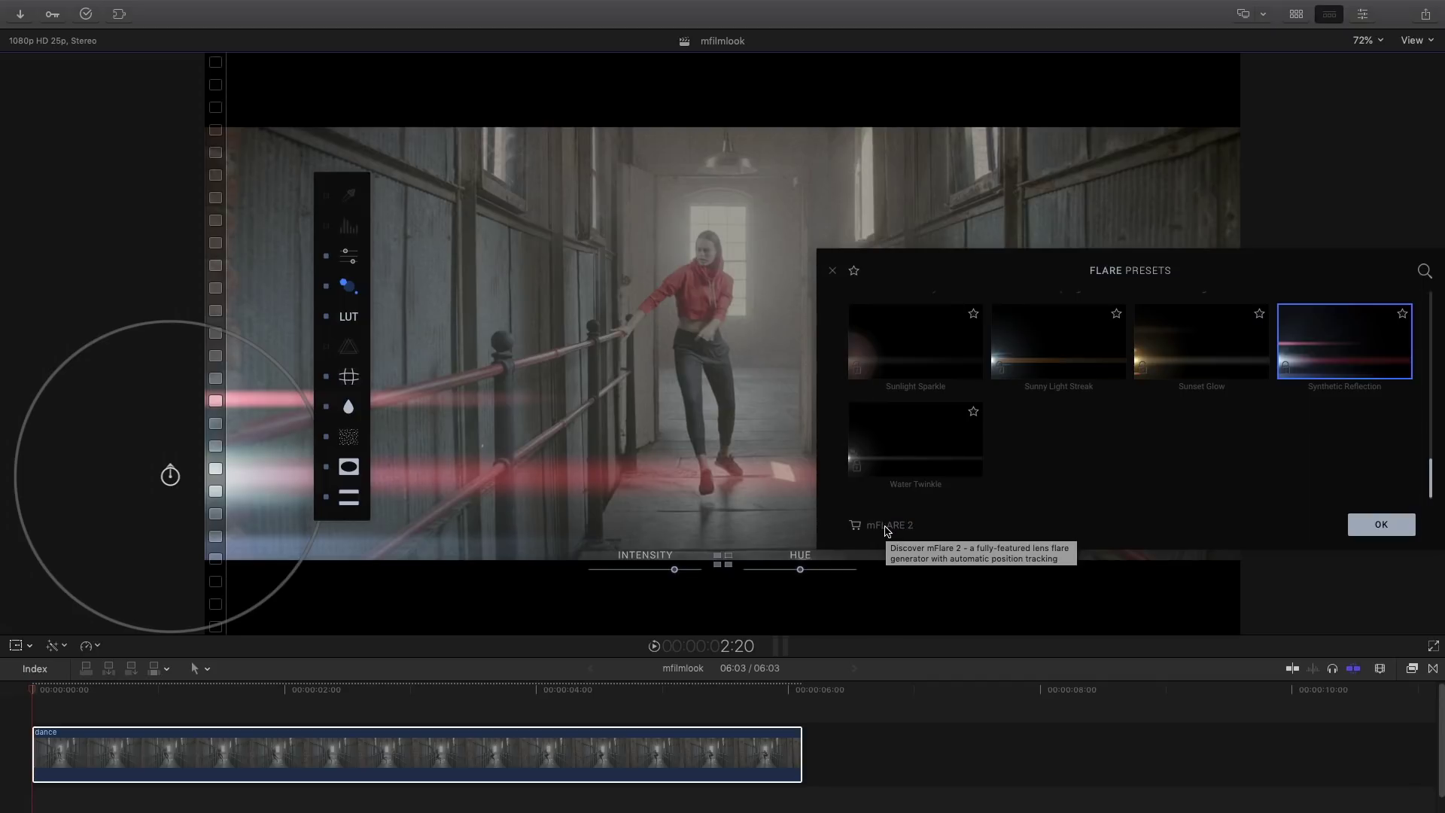
Step: Follow the mFlare 2 link to the MotionVFX website in the browser and look through the product page
click(886, 527)
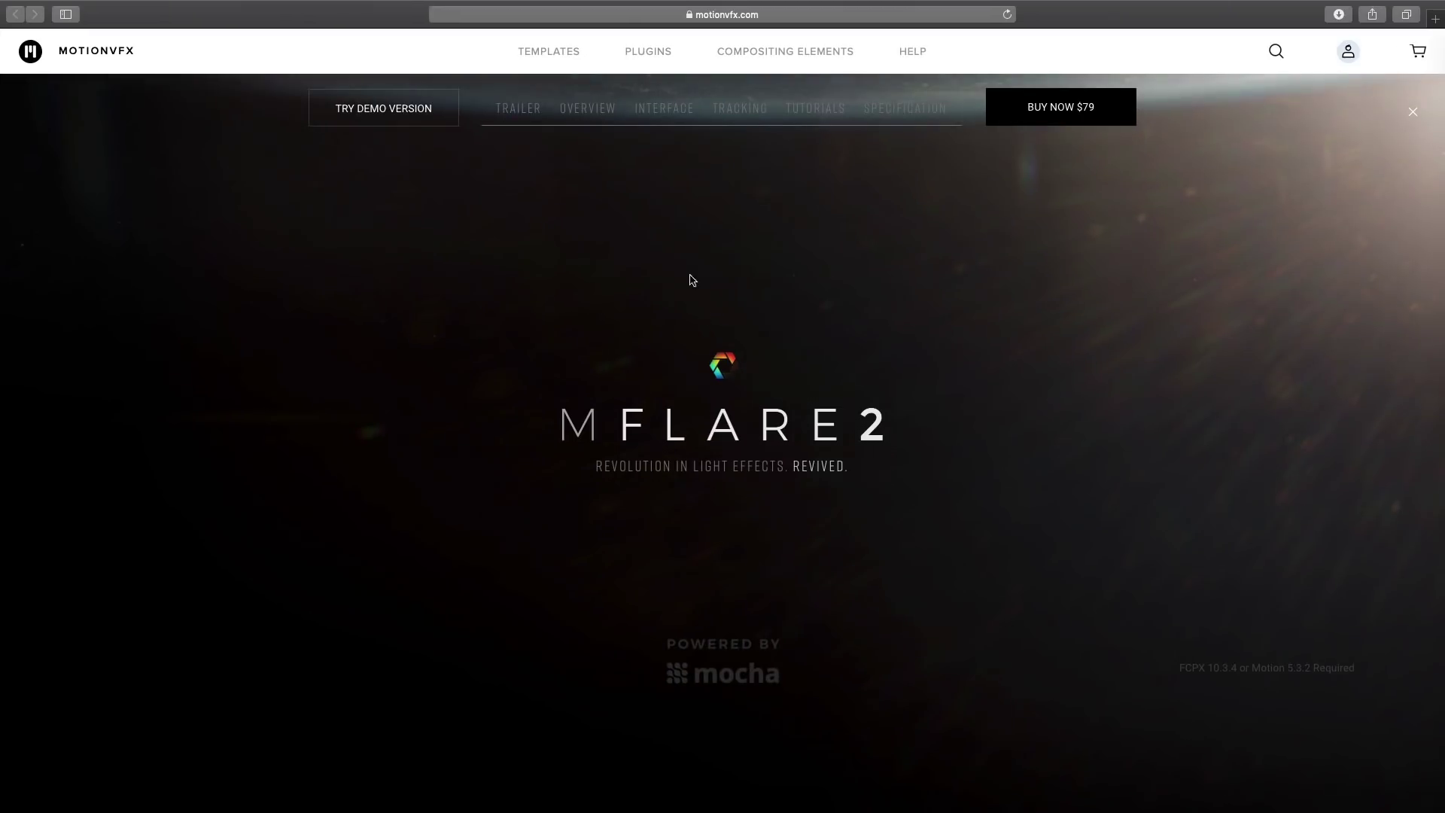
scroll(335, 475, down, 5)
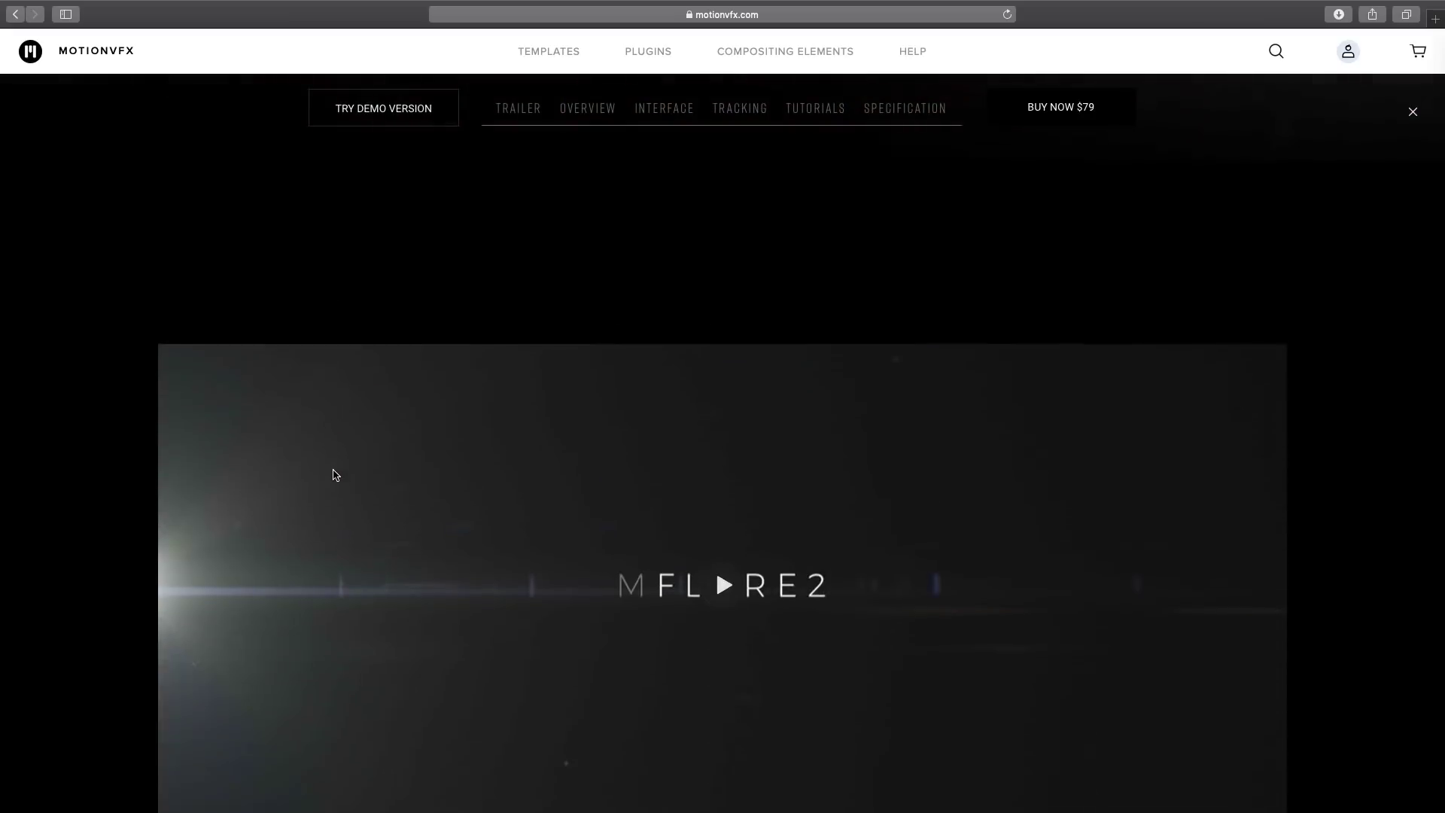
scroll(335, 475, down, 5)
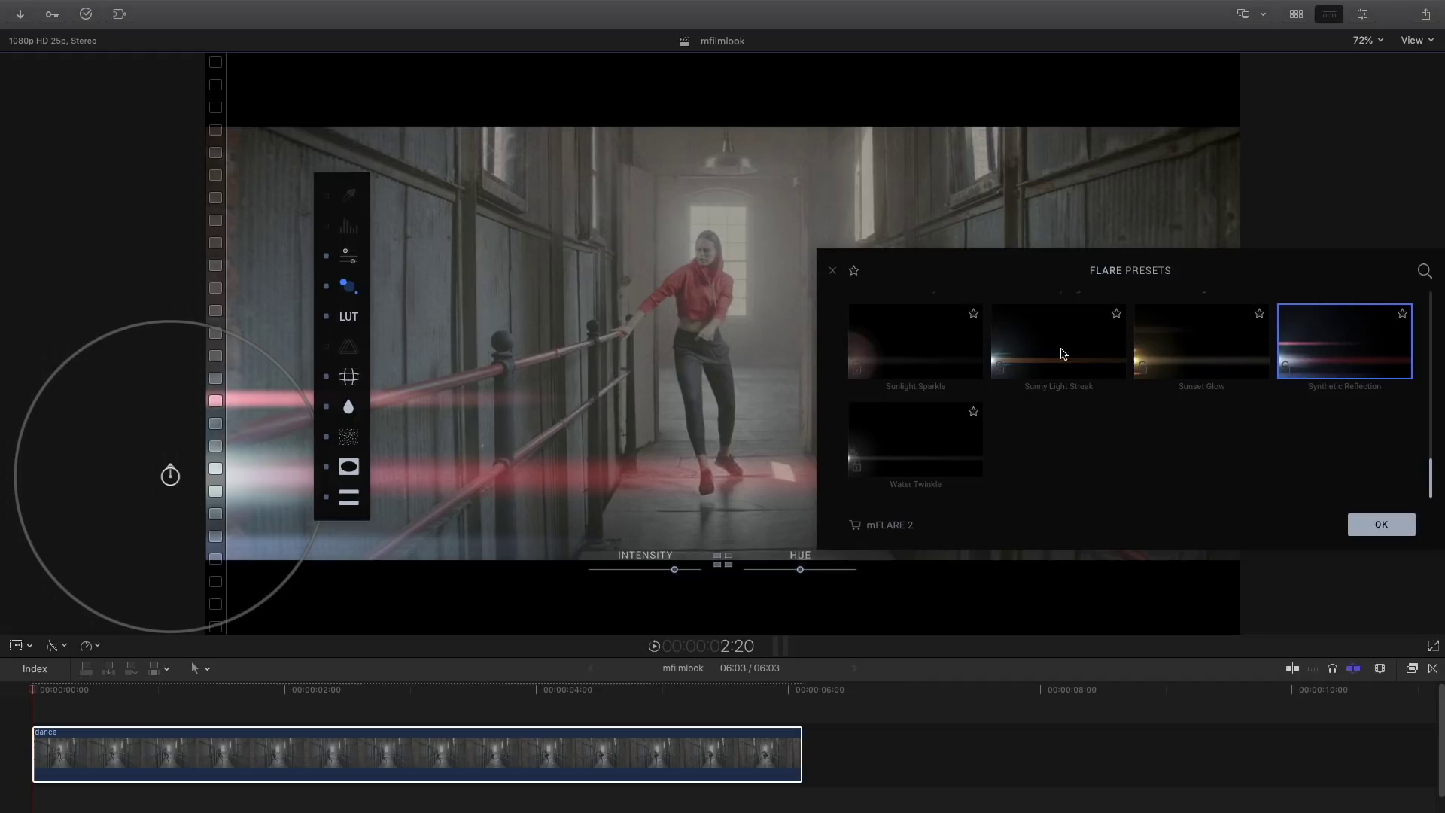
Step: Confirm the flare preset in Final Cut Pro and set the white balance by sampling the bright window behind the dancer
click(1381, 525)
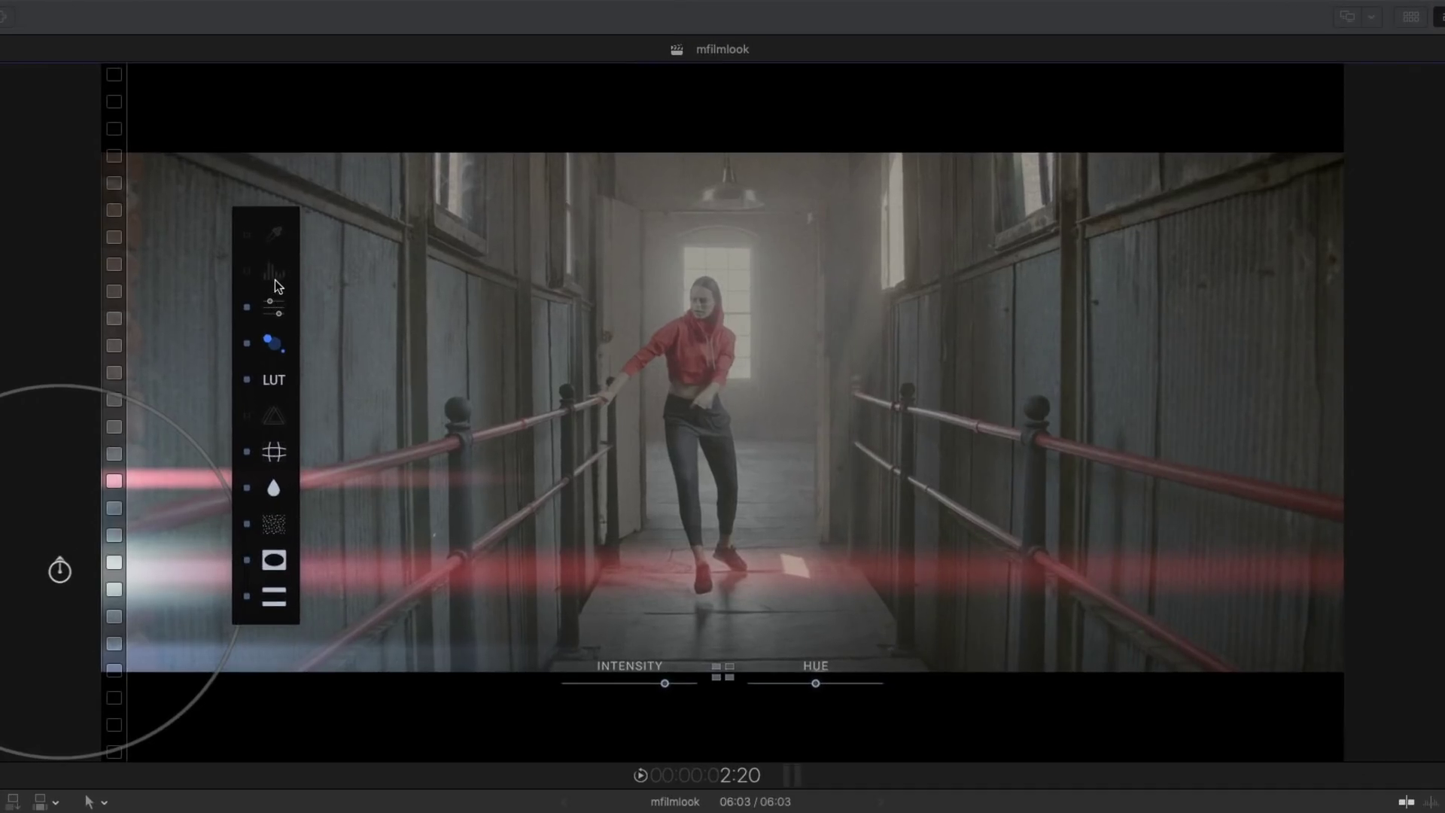
click(275, 235)
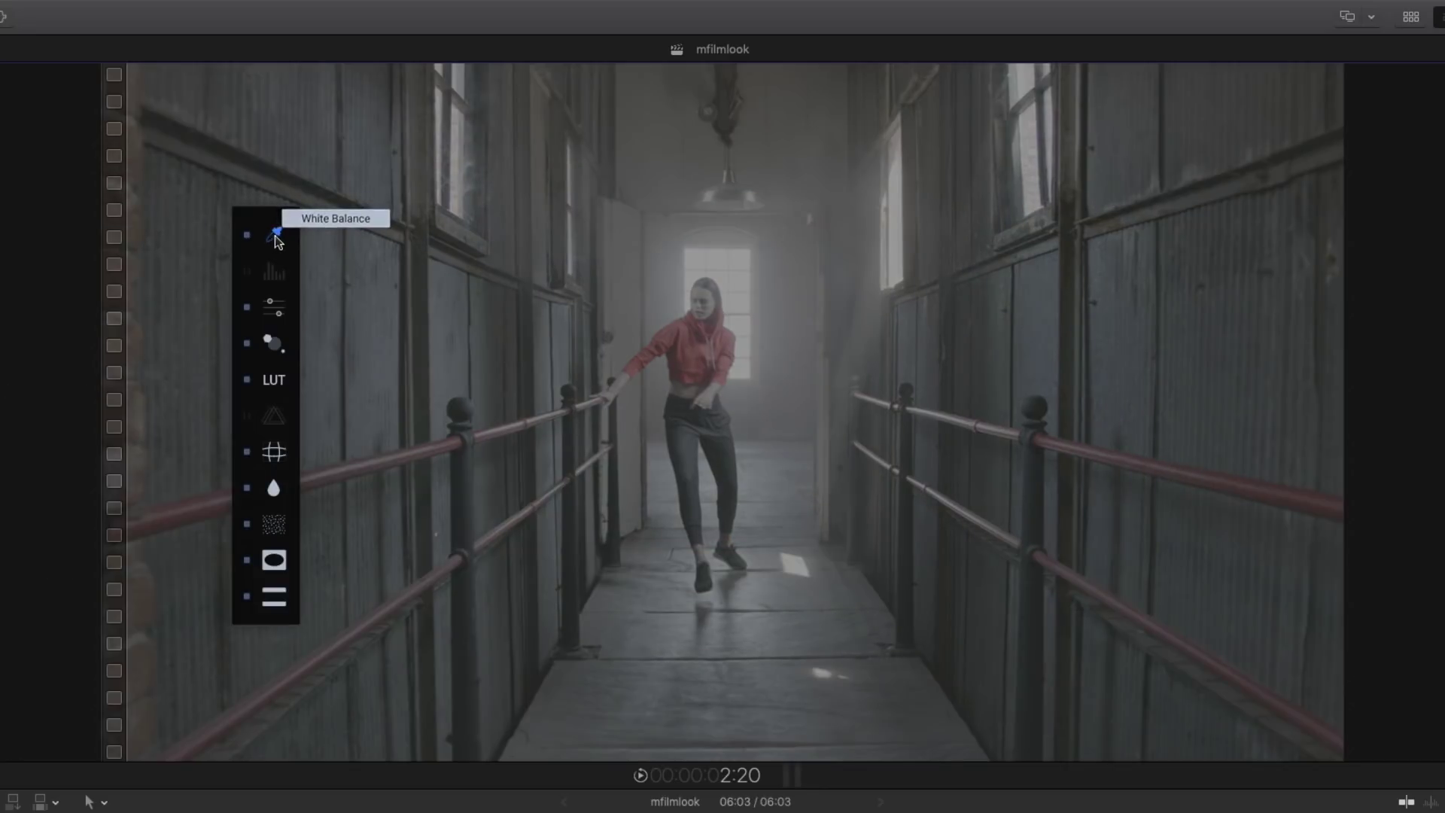
click(276, 236)
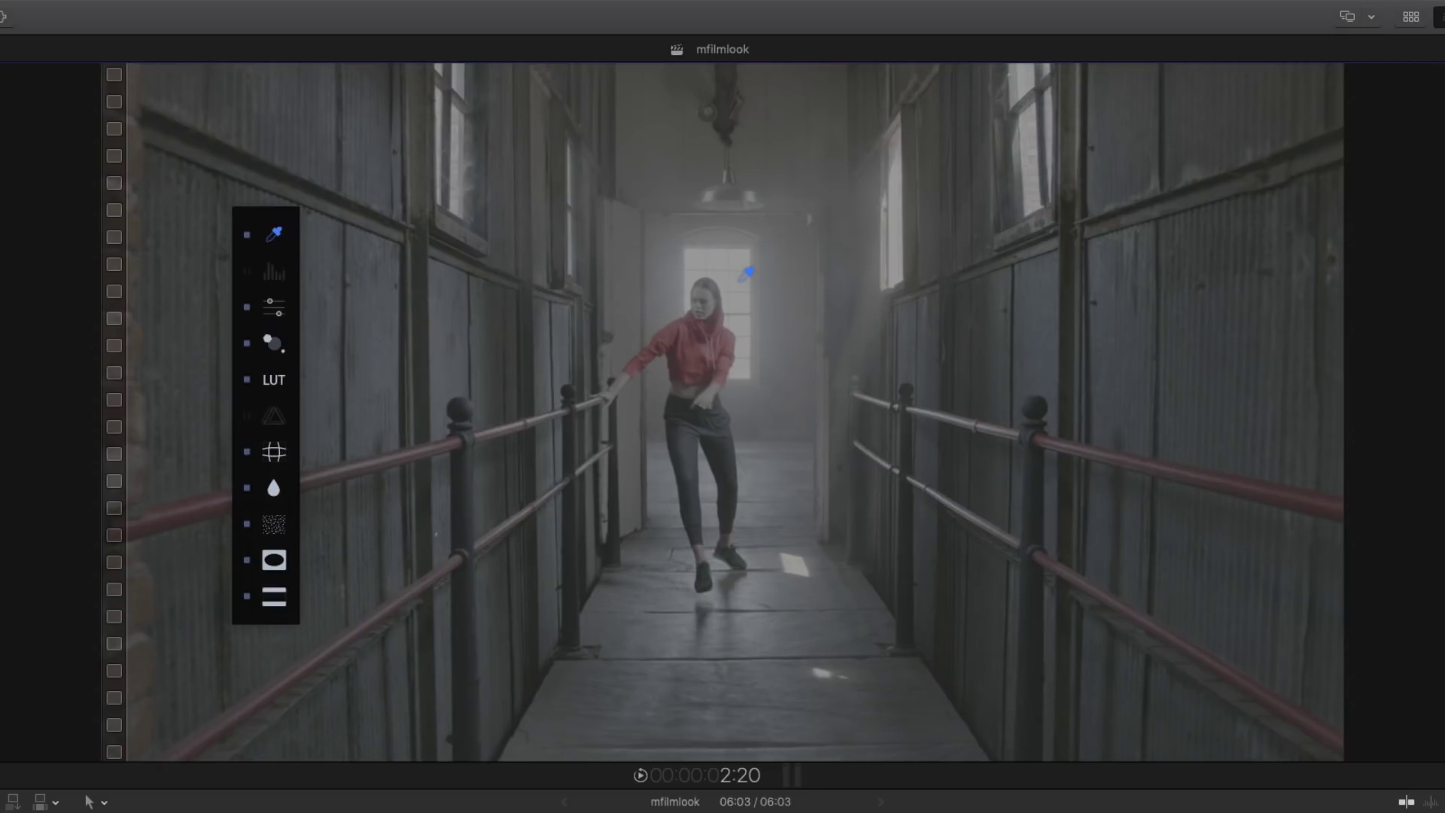
click(741, 308)
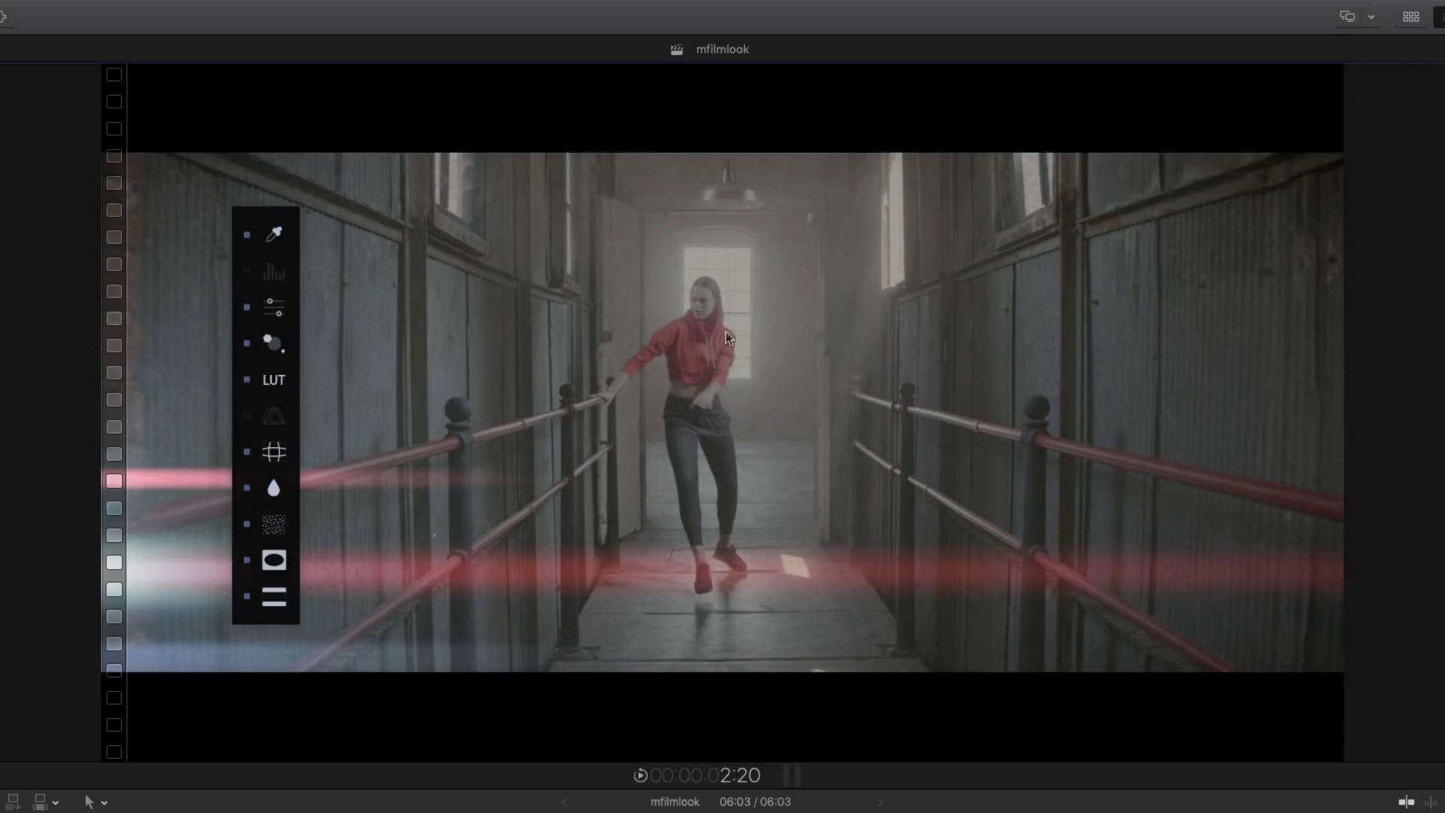
Step: Enable levels and set In Black to about 29.3, In White to about 168.7 and In Gamma to about 0.77
click(267, 272)
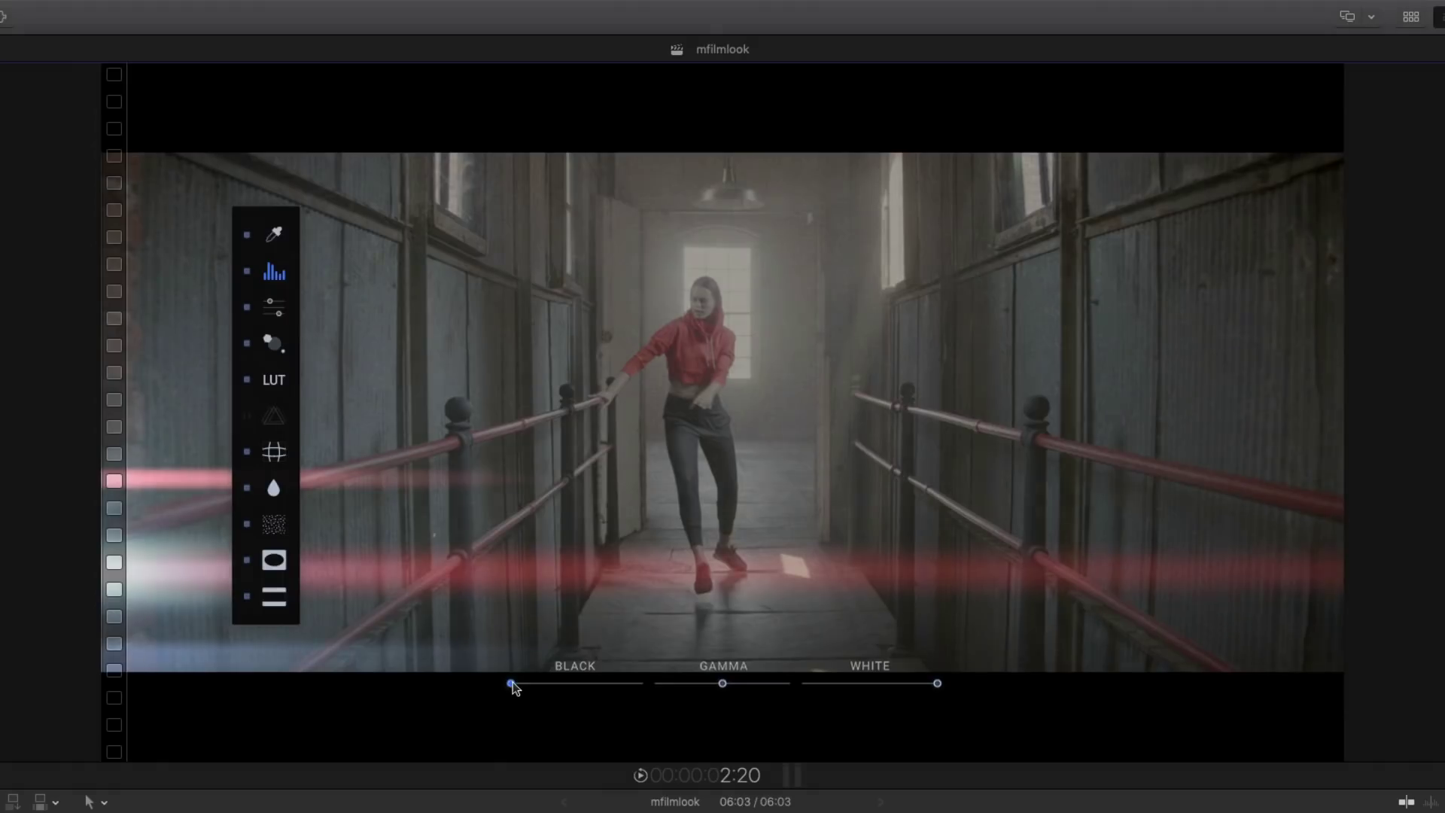
drag(512, 684, 523, 684)
drag(938, 684, 891, 684)
drag(722, 684, 706, 684)
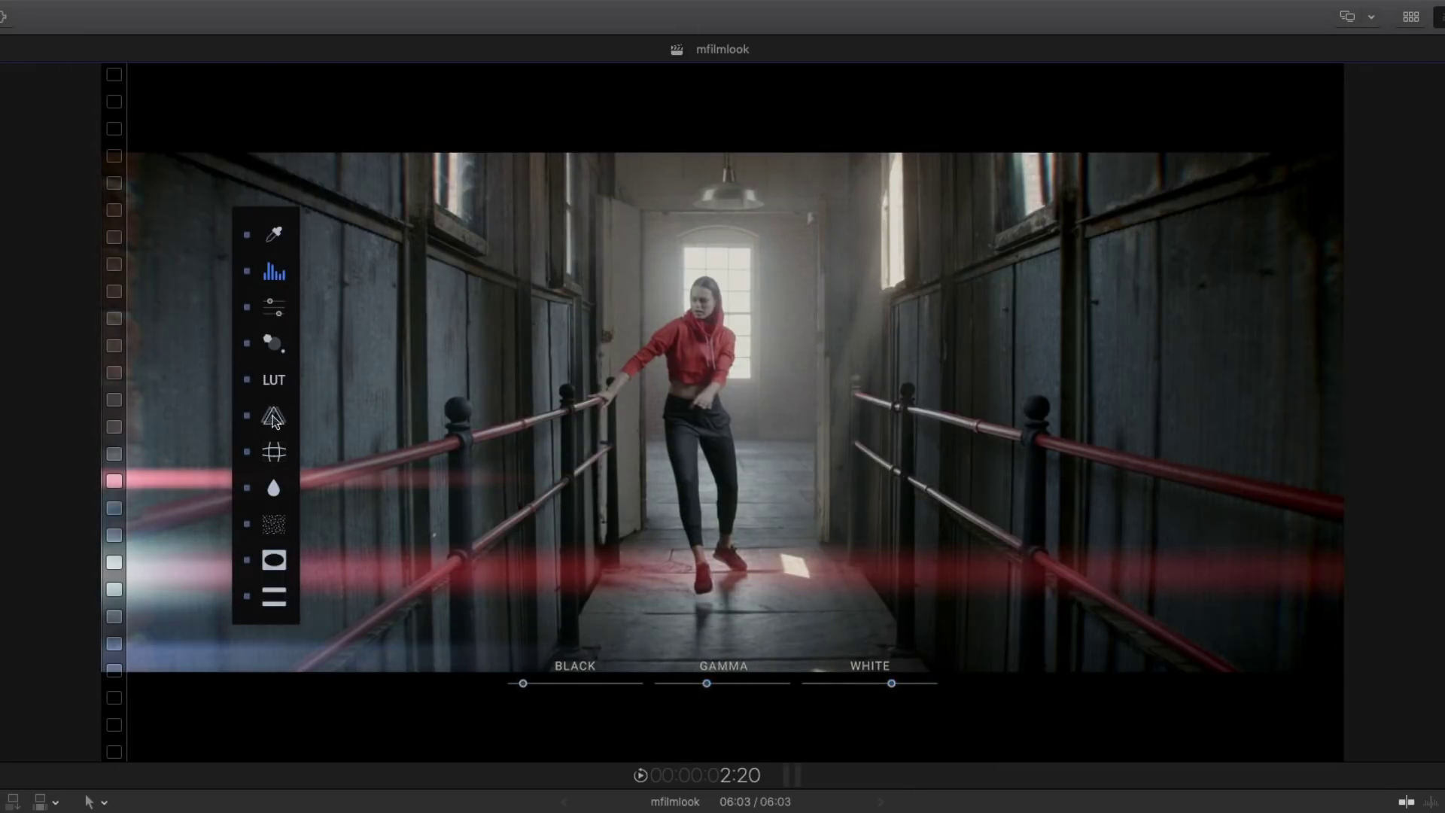
Step: Enable chromatic aberration and tighten its inner and outer ellipses around the dancer
click(273, 417)
drag(1093, 445, 1025, 433)
drag(1345, 377, 1096, 322)
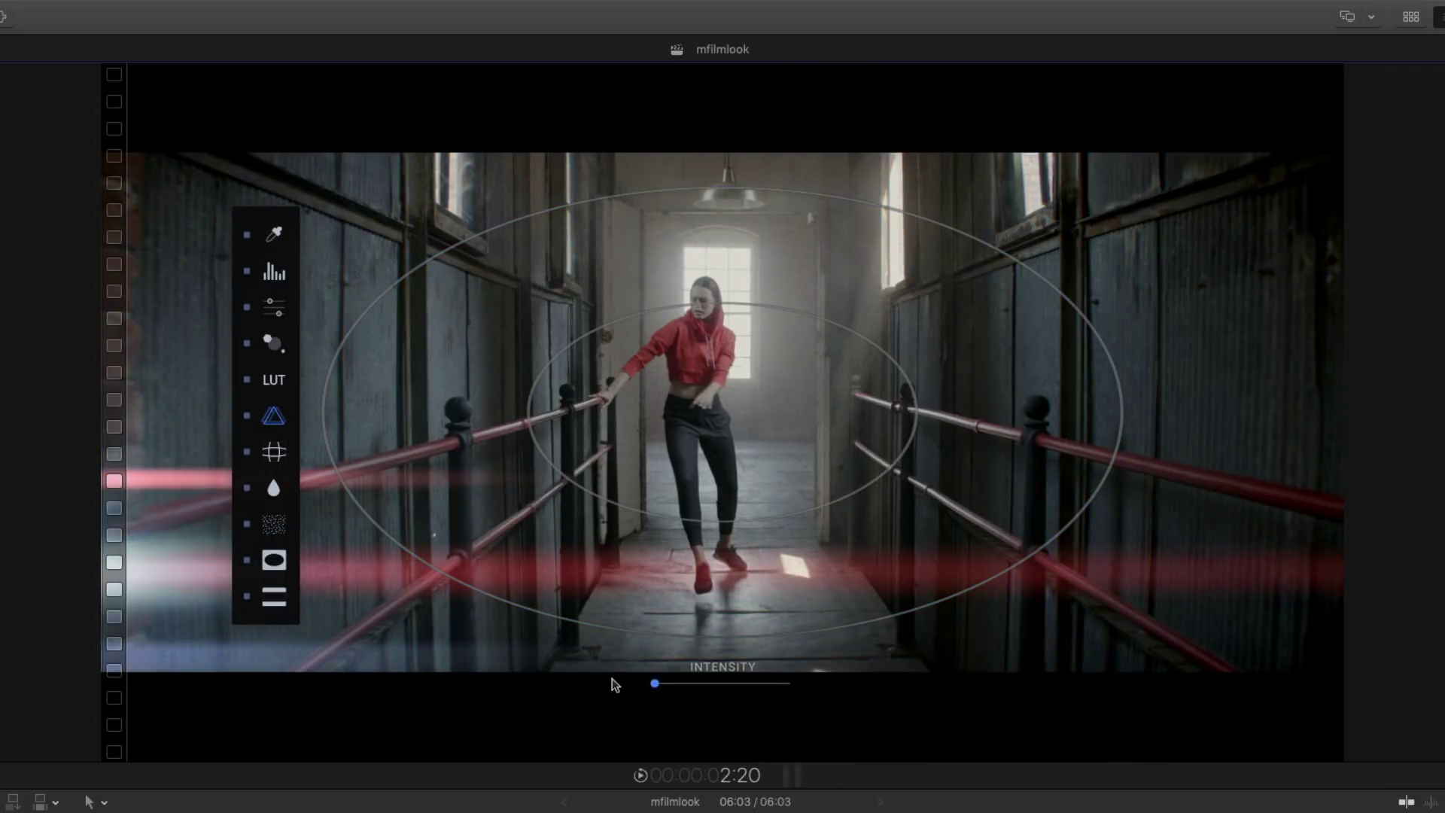
Step: Slightly reduce the film grain's size and slightly raise its intensity
click(273, 524)
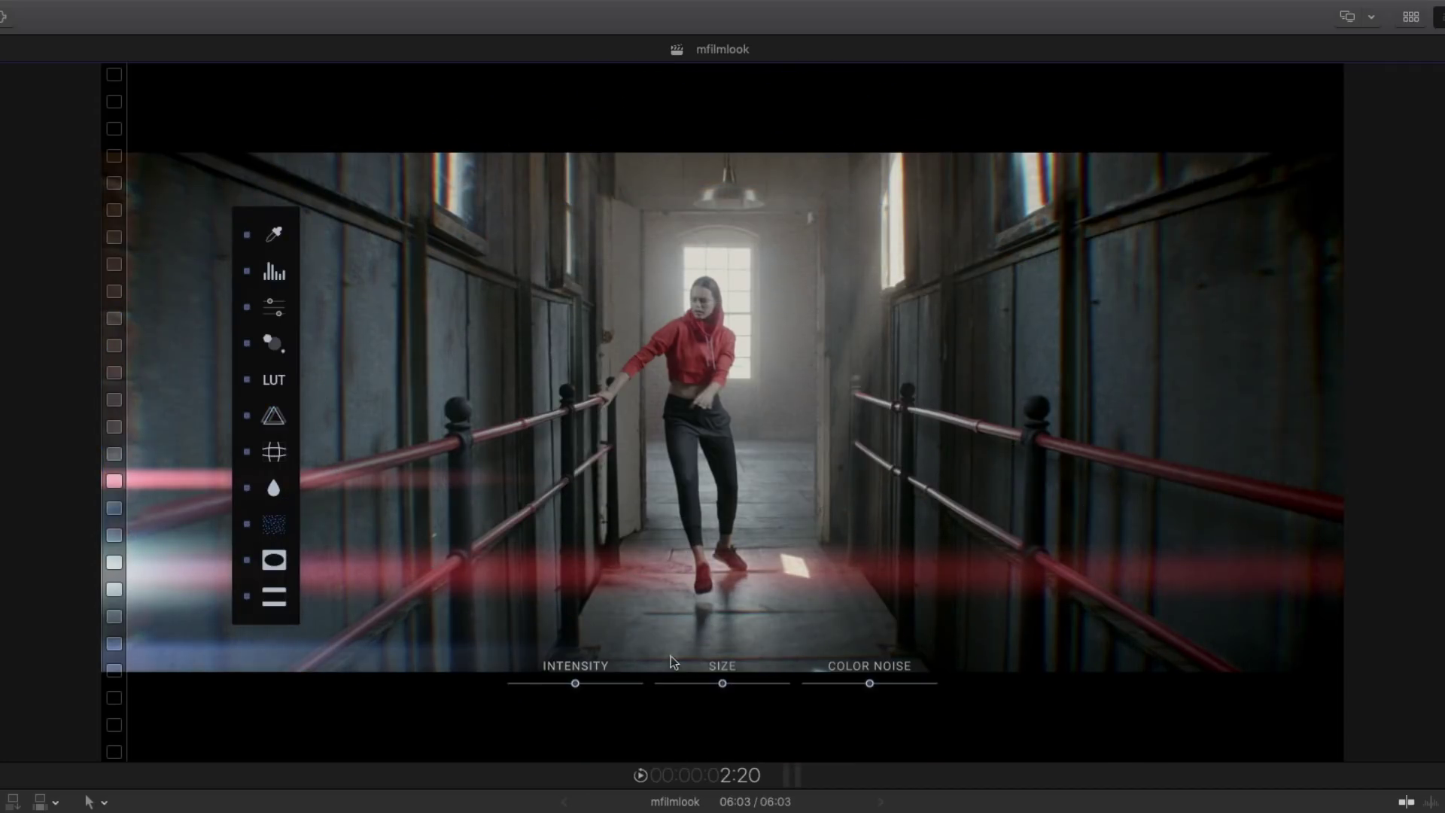
drag(715, 686, 696, 683)
drag(580, 688, 595, 690)
Step: Narrow the letterbox to an aspect ratio of 2.75:1
click(273, 599)
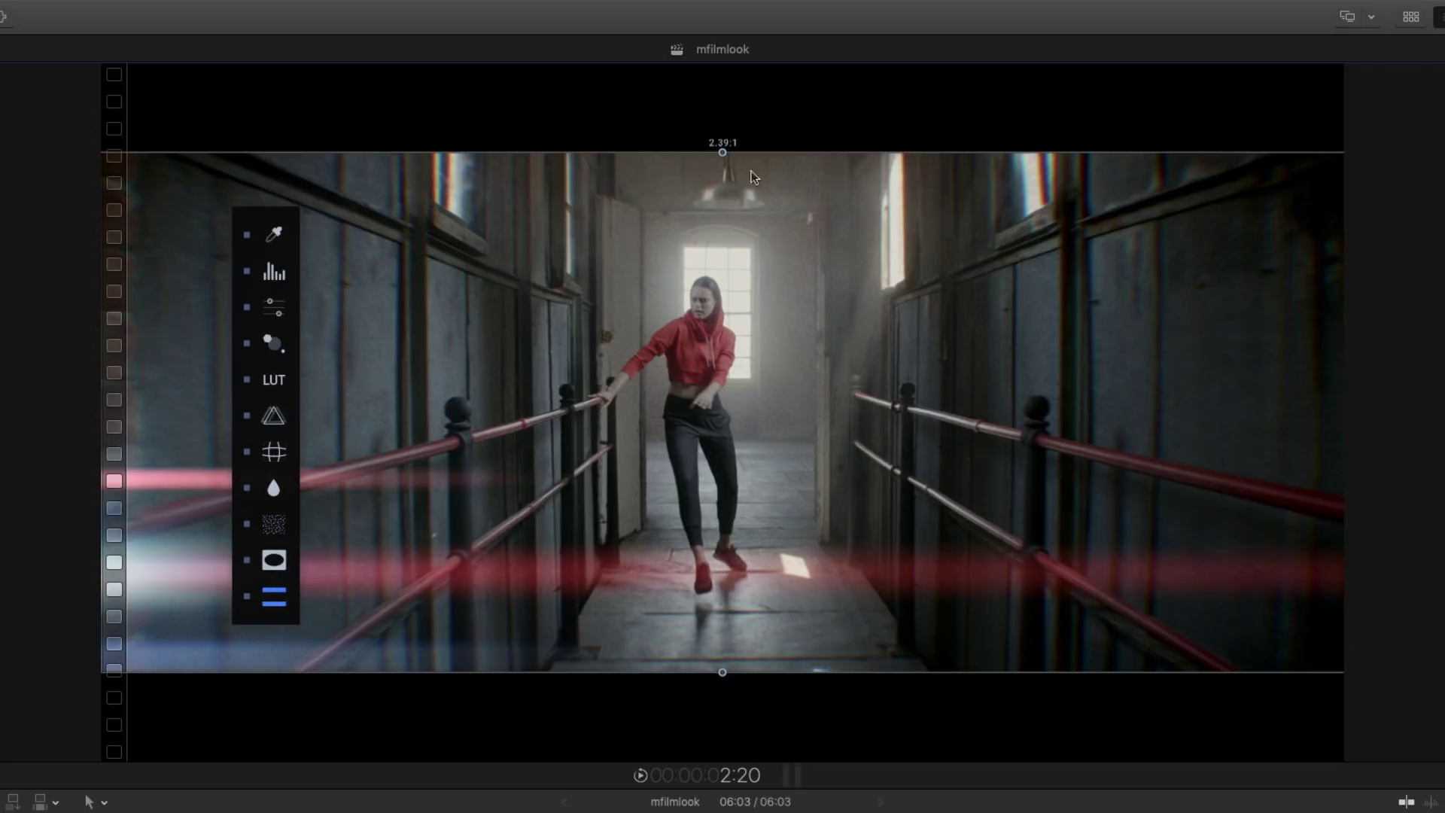
mouse_move(724, 179)
mouse_down()
mouse_move(731, 256)
mouse_move(722, 170)
mouse_move(722, 186)
mouse_up()
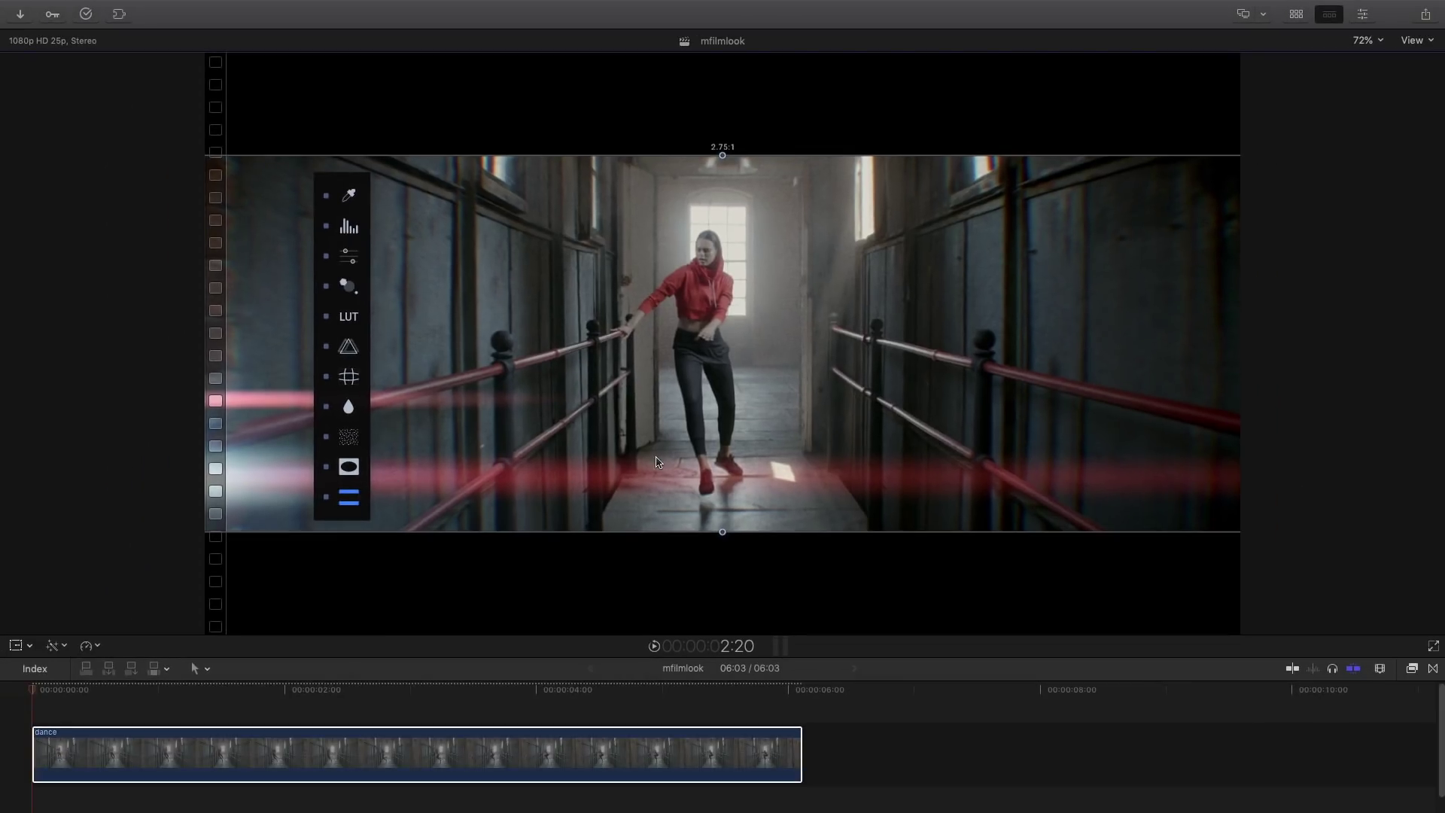
Step: Show the clip's inspector and examine all Caribbean effect parameters, switching the inspector between half and full height
click(1363, 15)
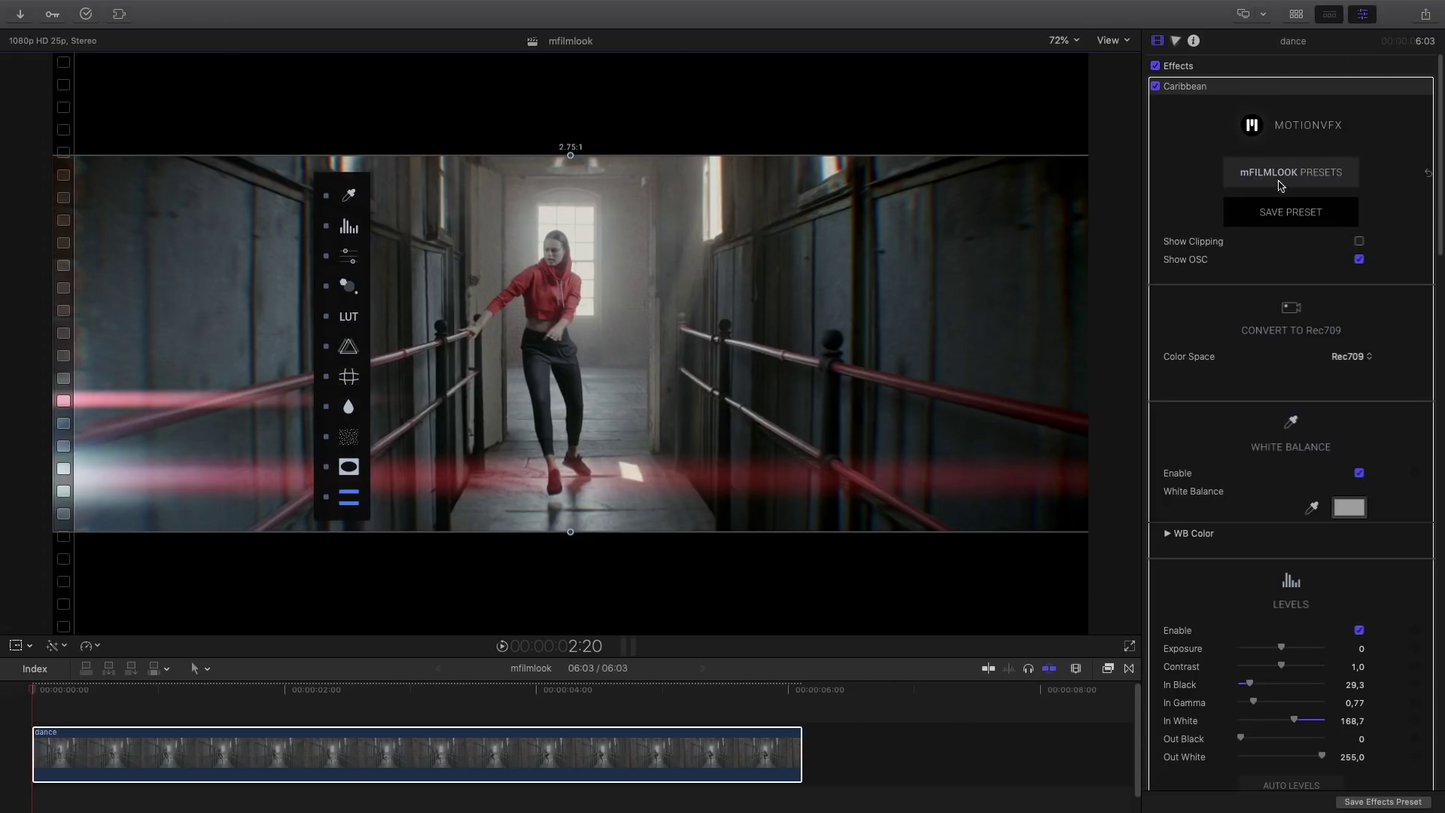
drag(1434, 244, 1429, 783)
scroll(1291, 452, up, 15)
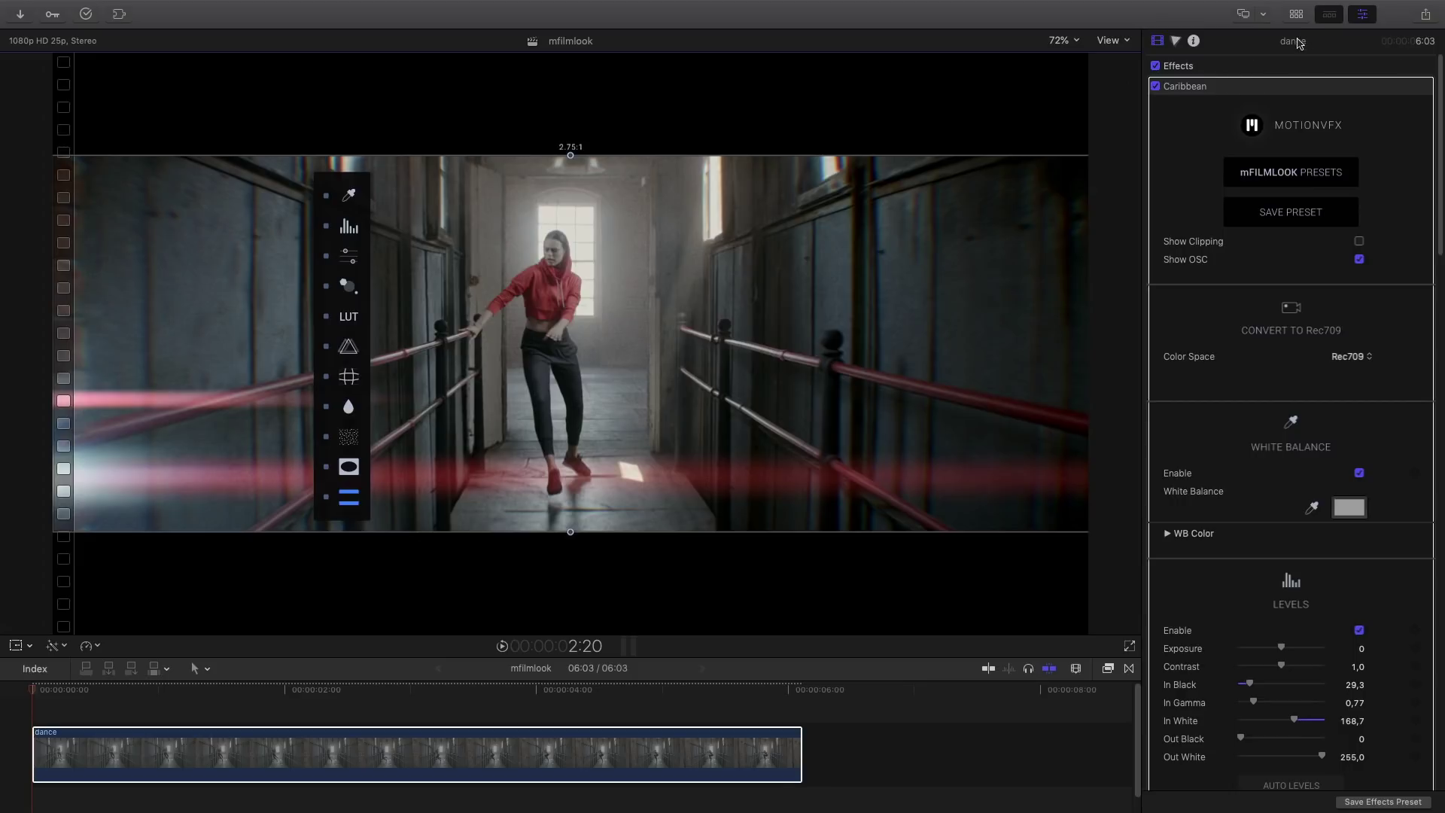
double_click(1292, 42)
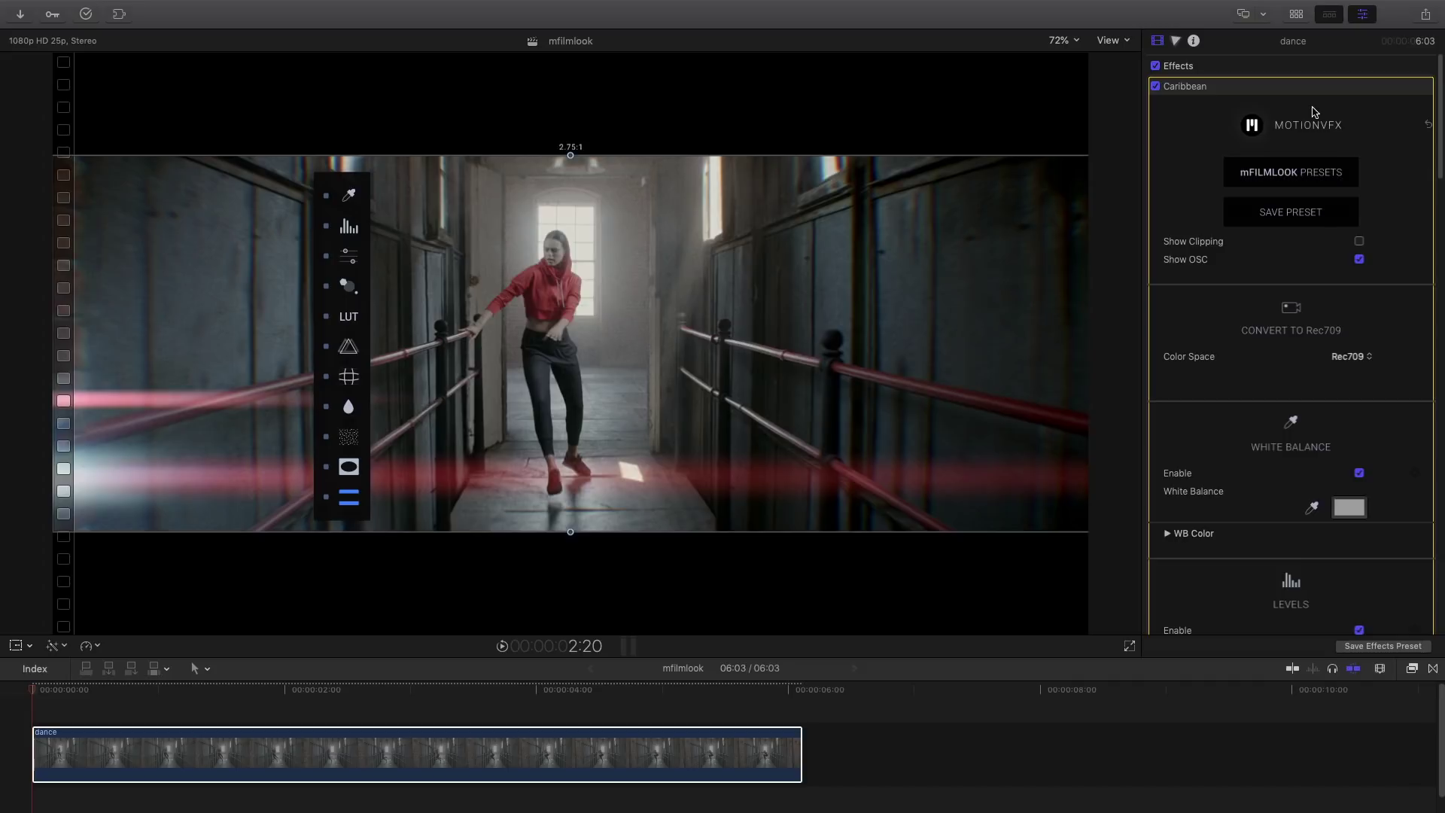
double_click(1295, 45)
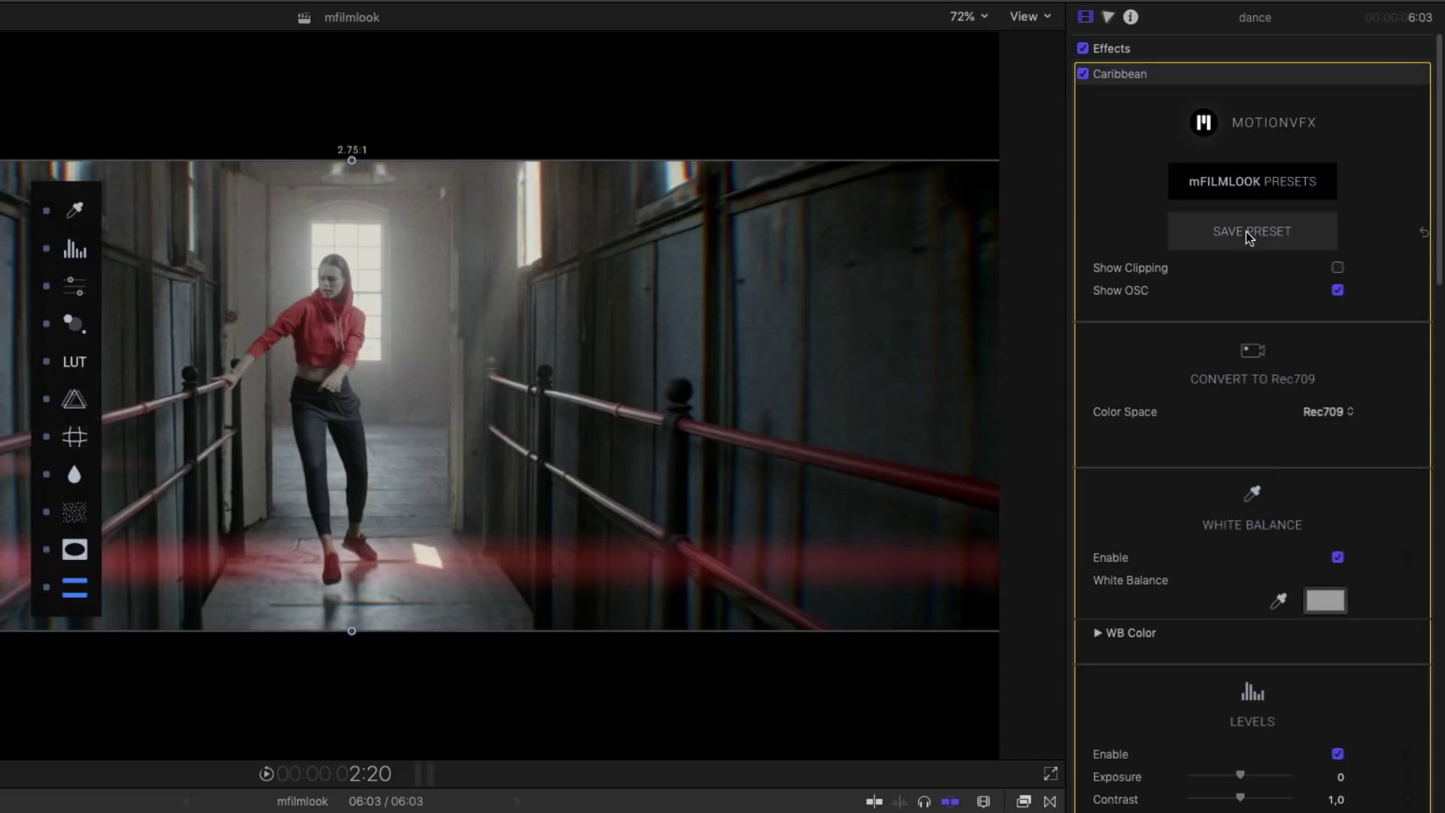
Step: Save the current look as a preset named Dance in a new category called MyLook
click(1247, 232)
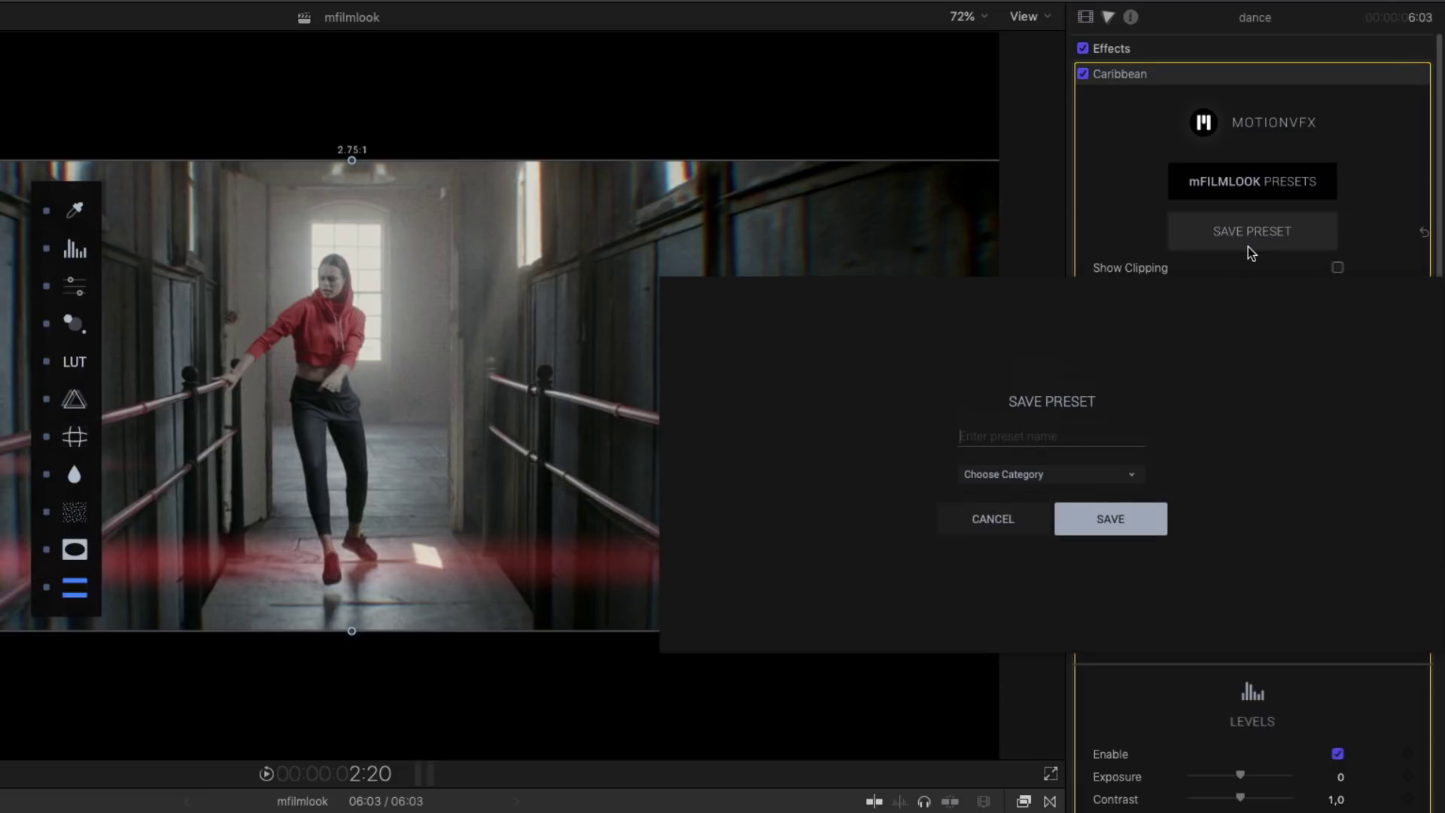
click(958, 441)
text(Dance)
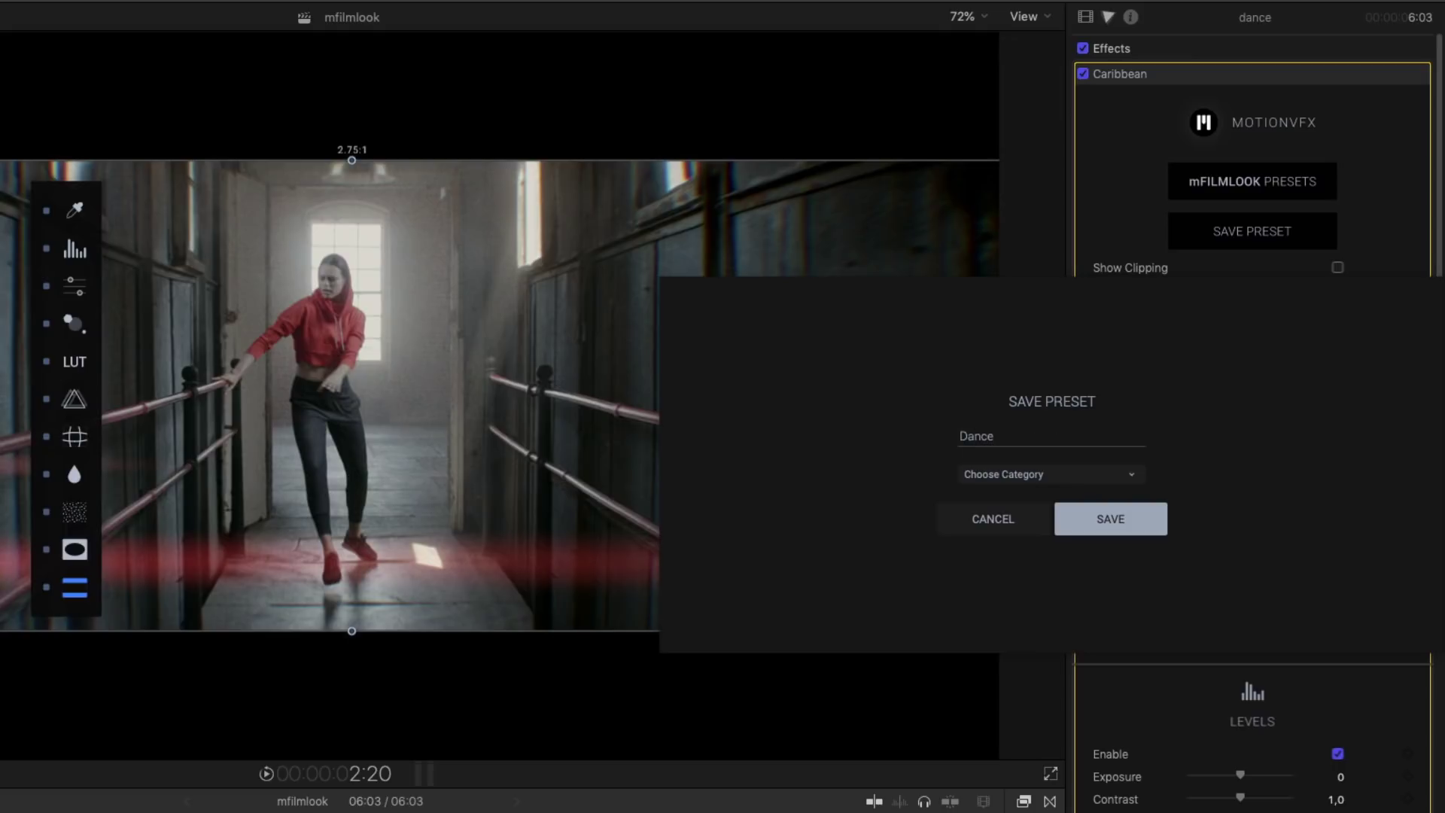
click(1073, 477)
click(1029, 501)
text(MyLook)
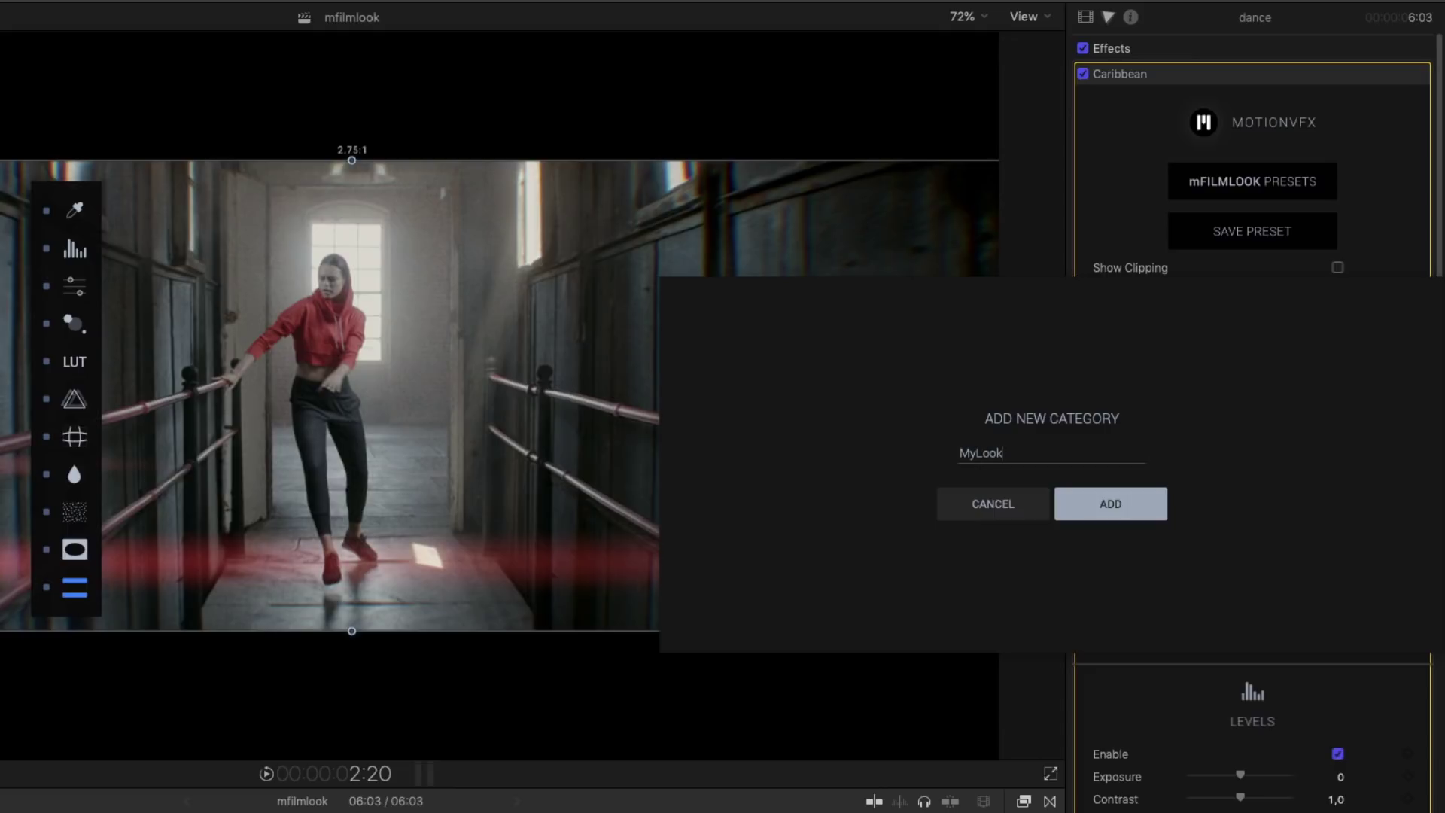
click(1102, 505)
click(1112, 509)
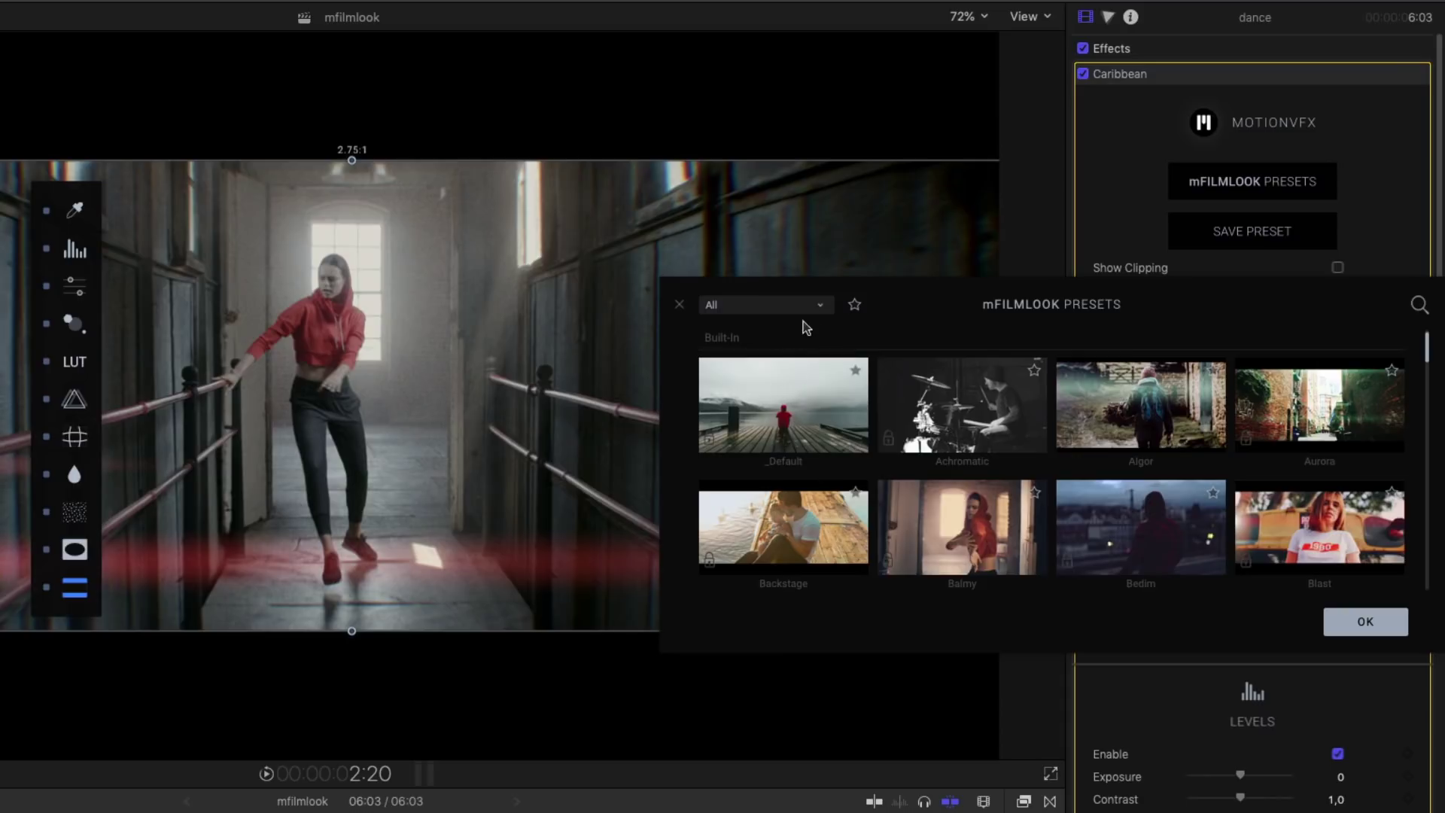
Step: Check the MyLook category for the Dance preset, toggle its favorite mark, and return to listing all presets
click(826, 308)
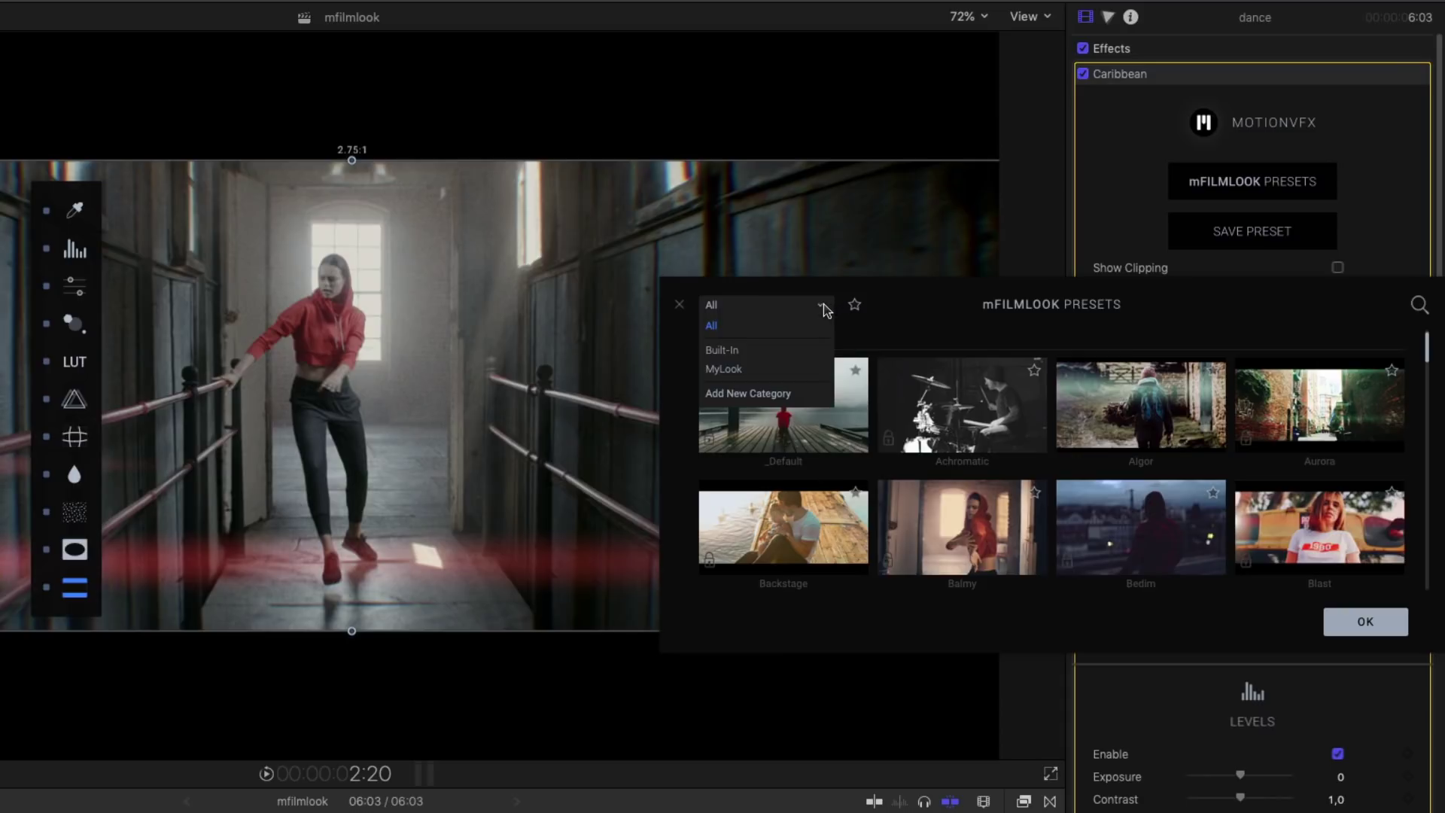
click(747, 372)
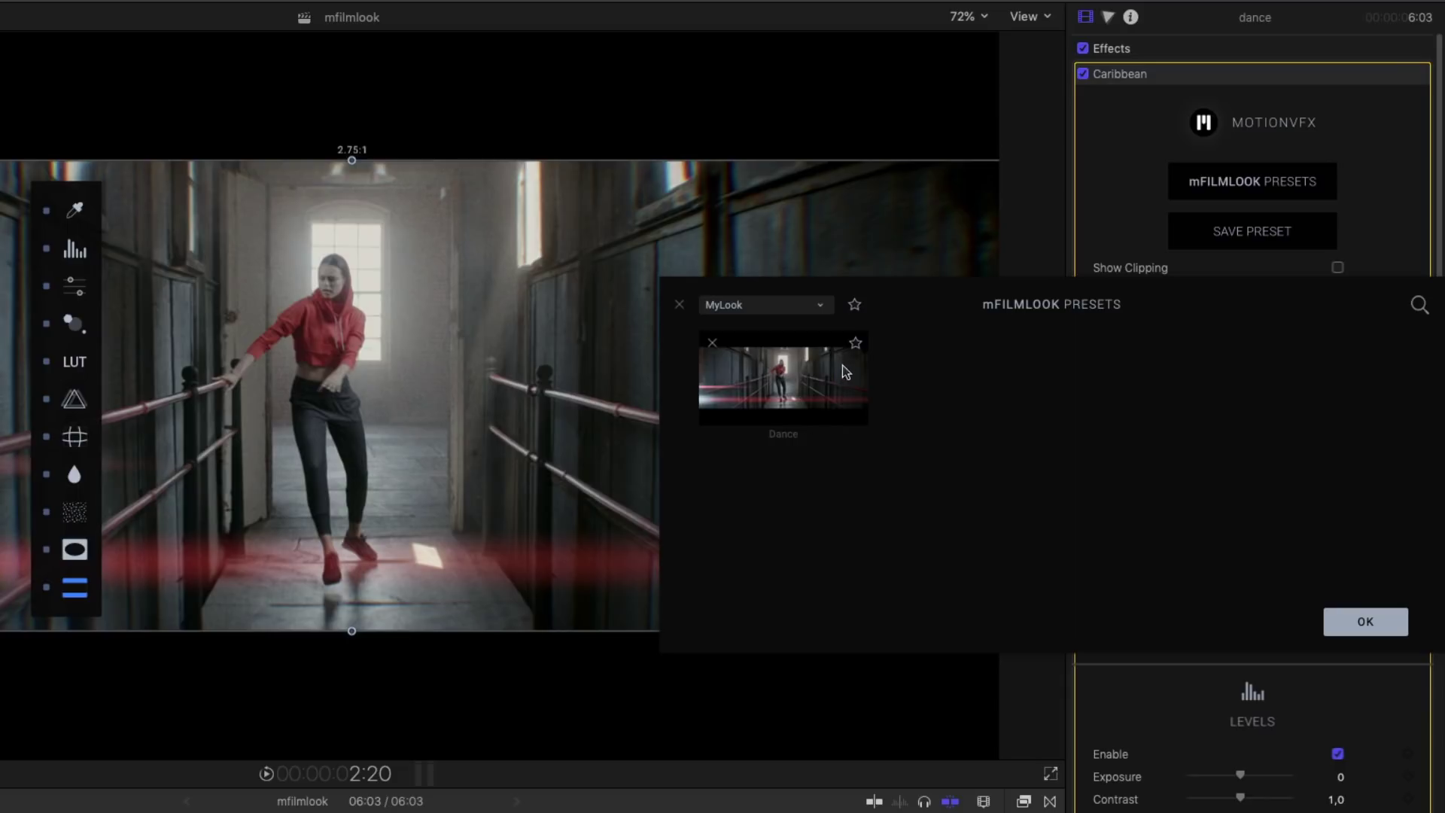
click(856, 343)
click(856, 344)
click(774, 311)
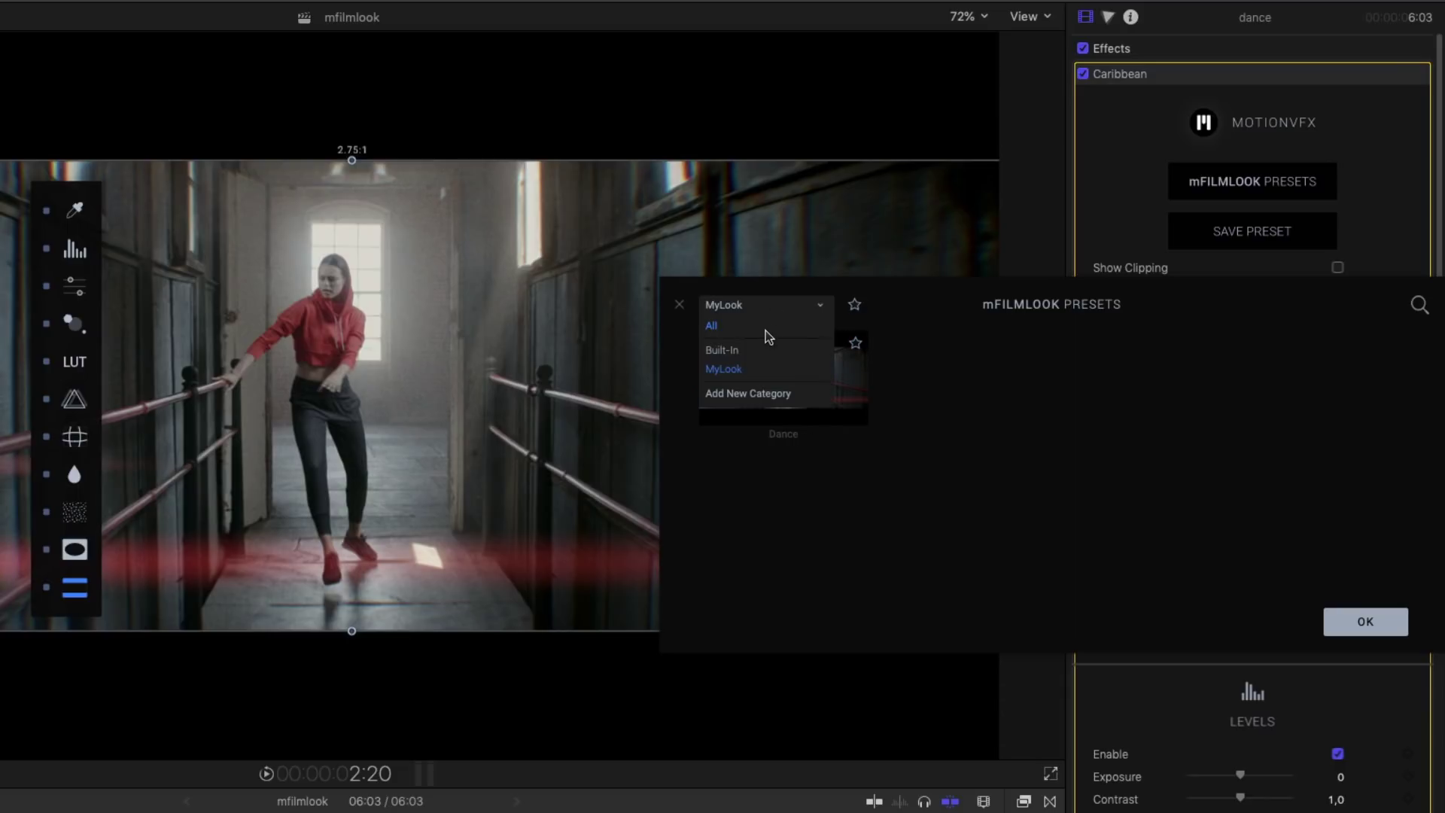
click(713, 327)
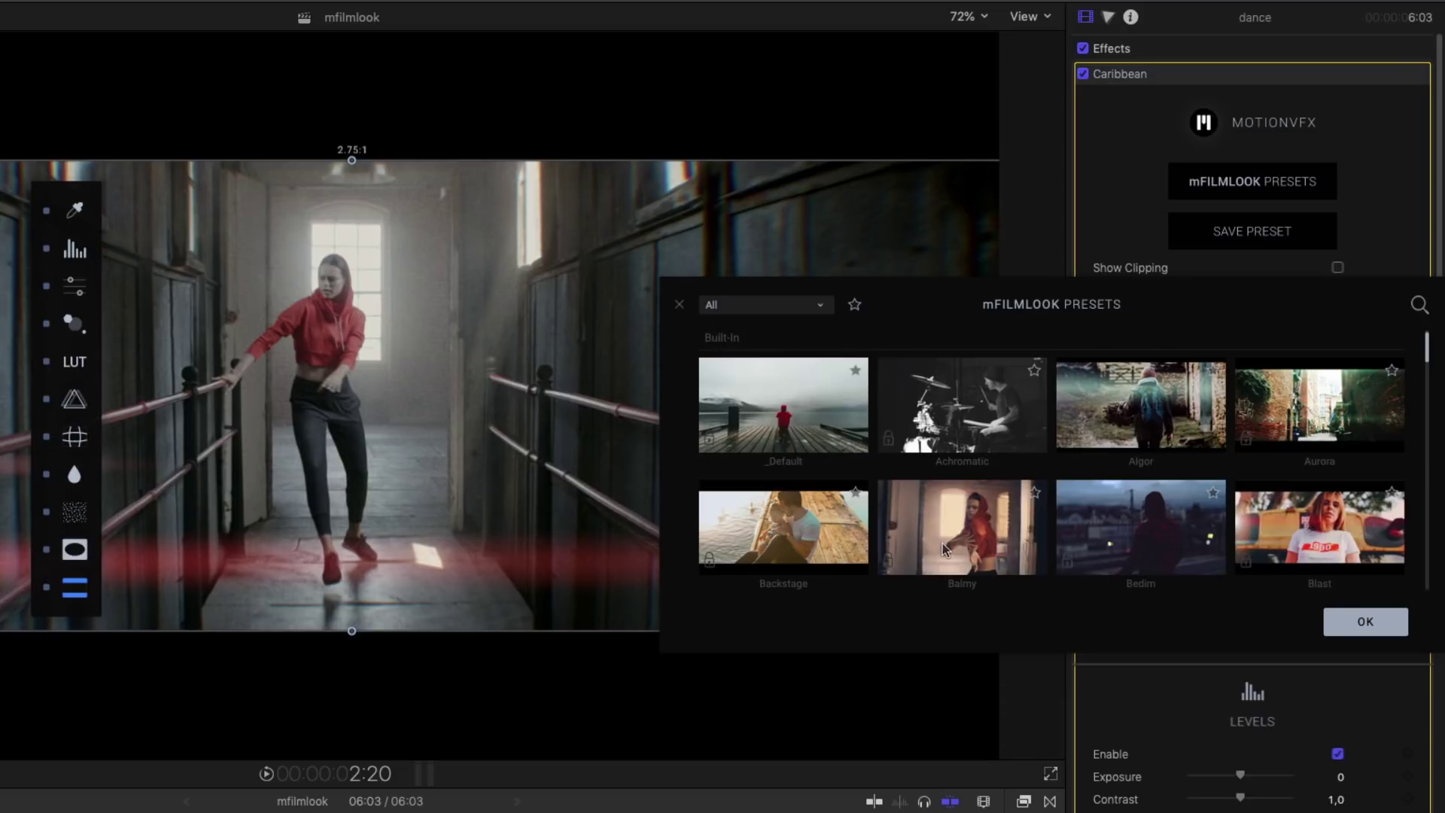
Step: Mark the Achromatic, Balmy and Bedim presets as favorites and show only the favorites
click(1035, 371)
click(1036, 492)
click(1212, 496)
click(855, 305)
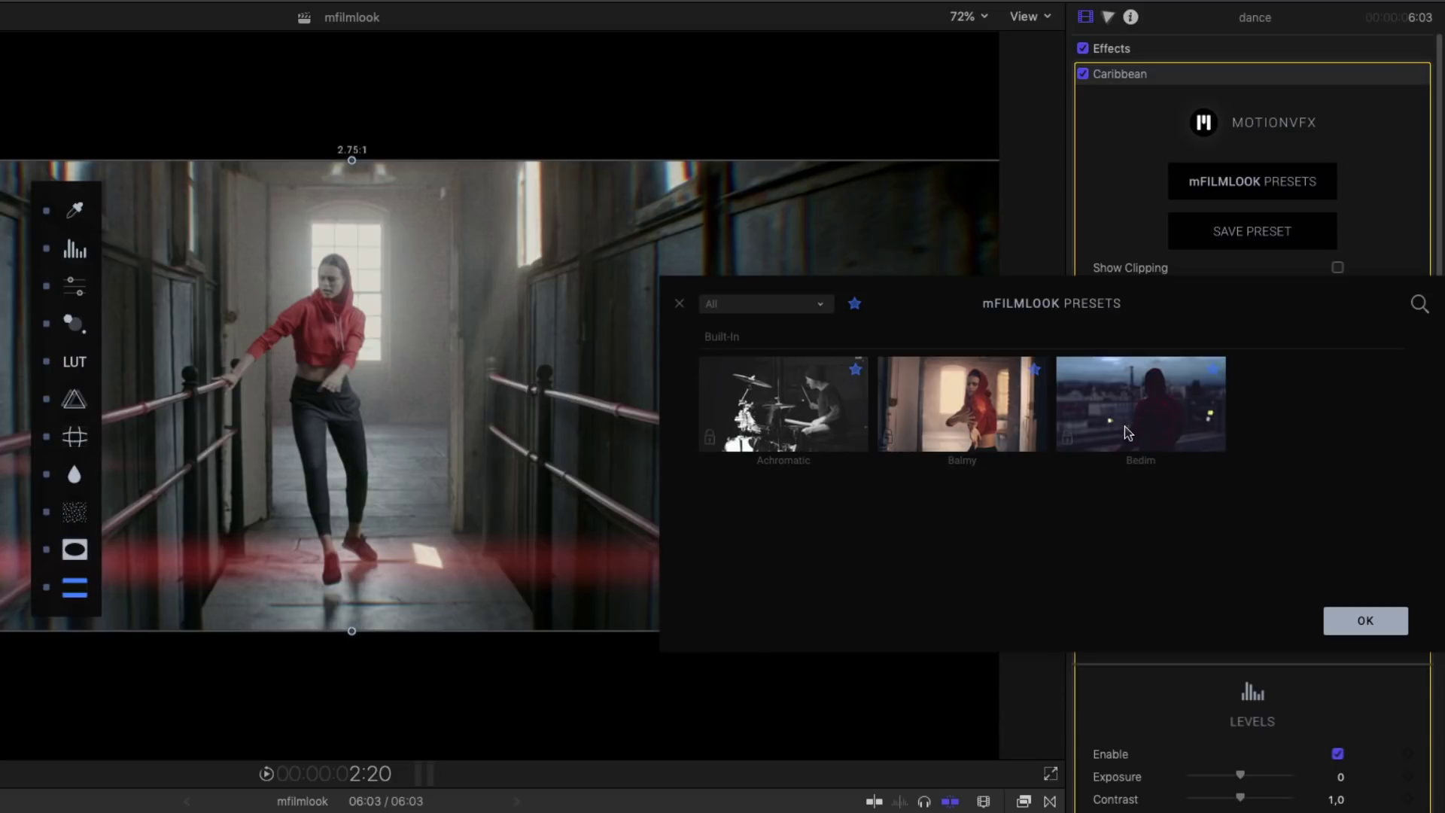
Step: Remove Achromatic, Balmy and Bedim from the favorites
click(1035, 370)
click(856, 371)
click(856, 370)
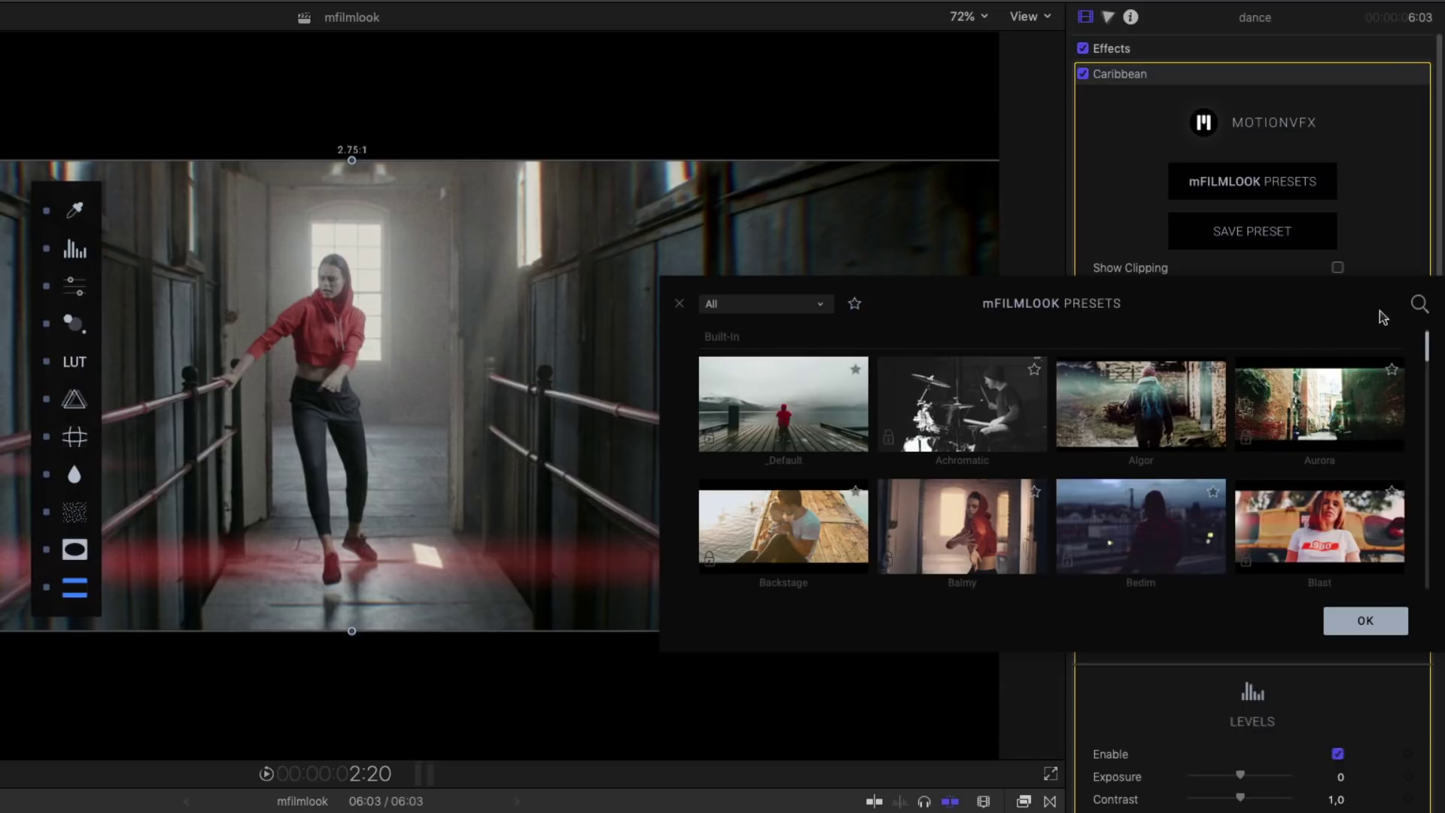
Step: Search the presets for "dance", then clear the search and close the preset browser
click(1419, 304)
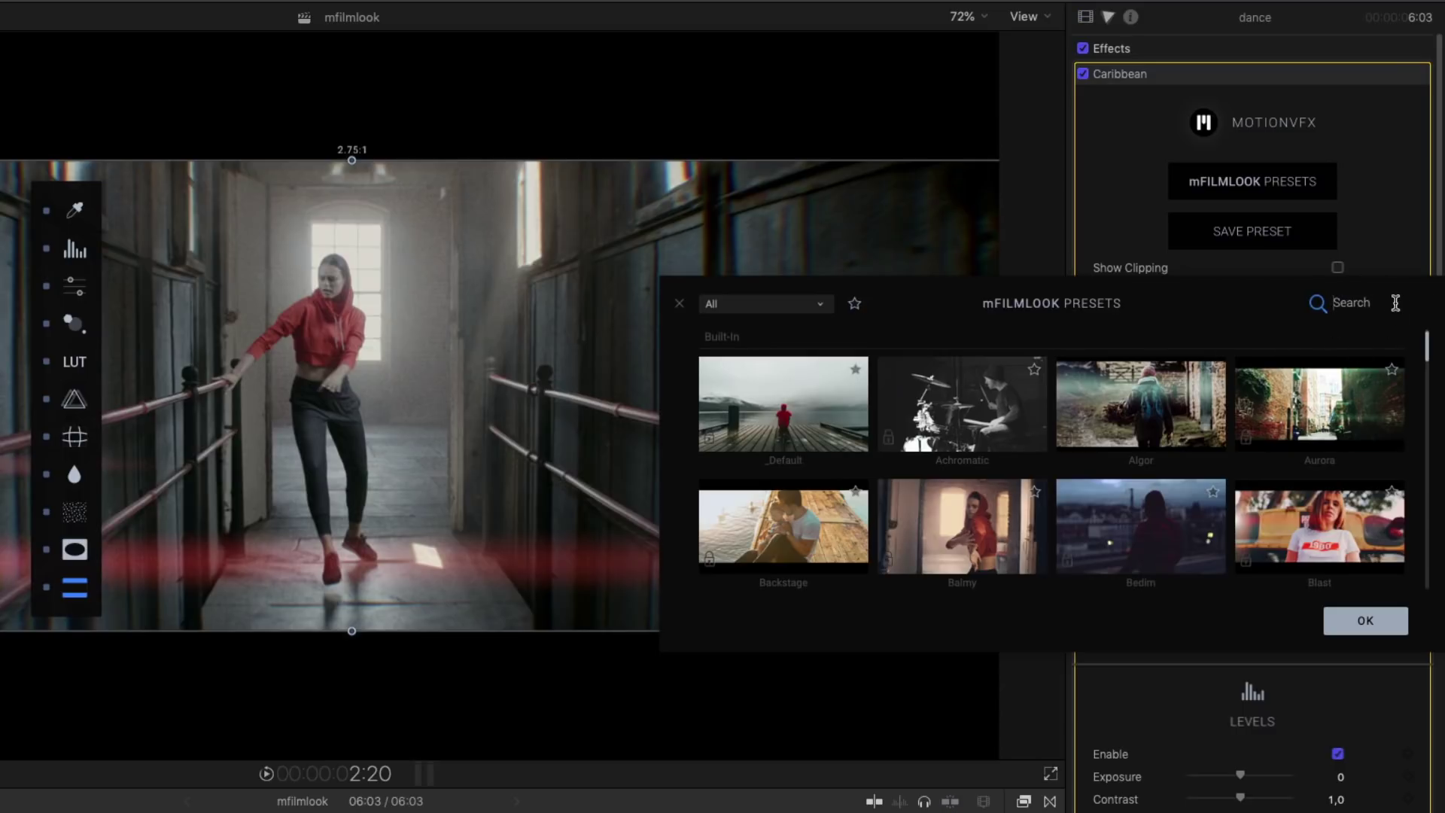
text(dance)
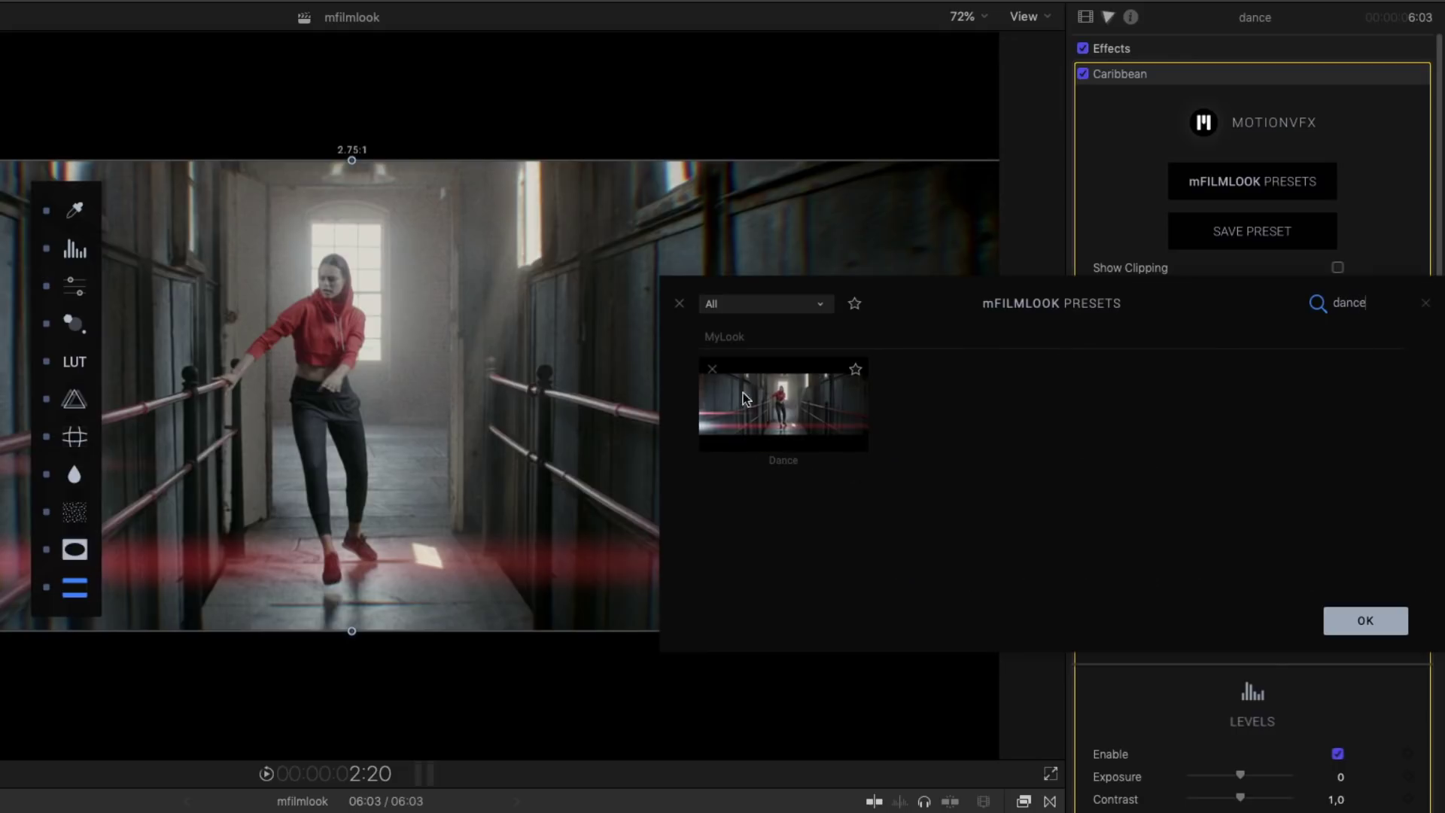
click(1425, 303)
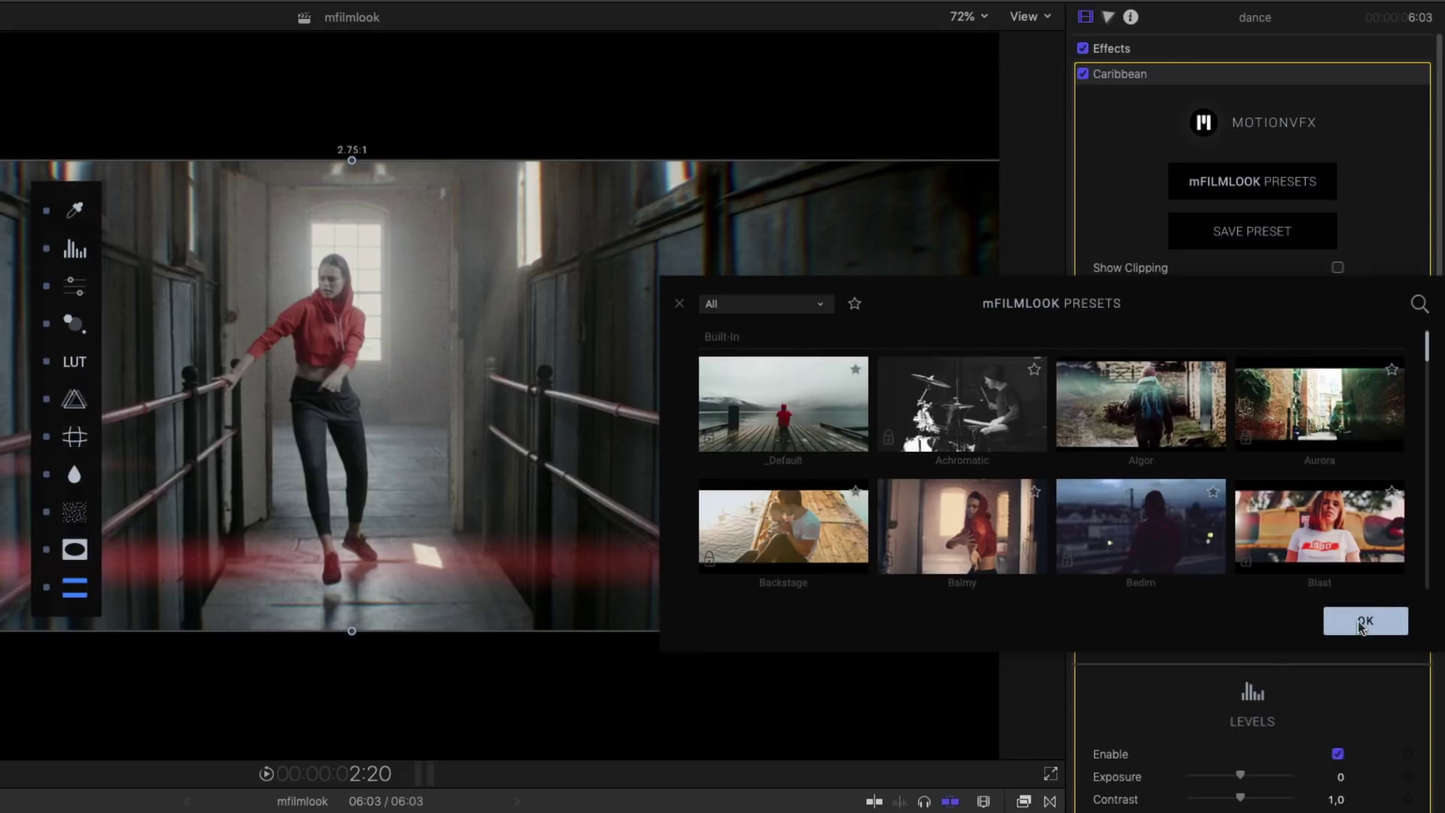
click(1364, 622)
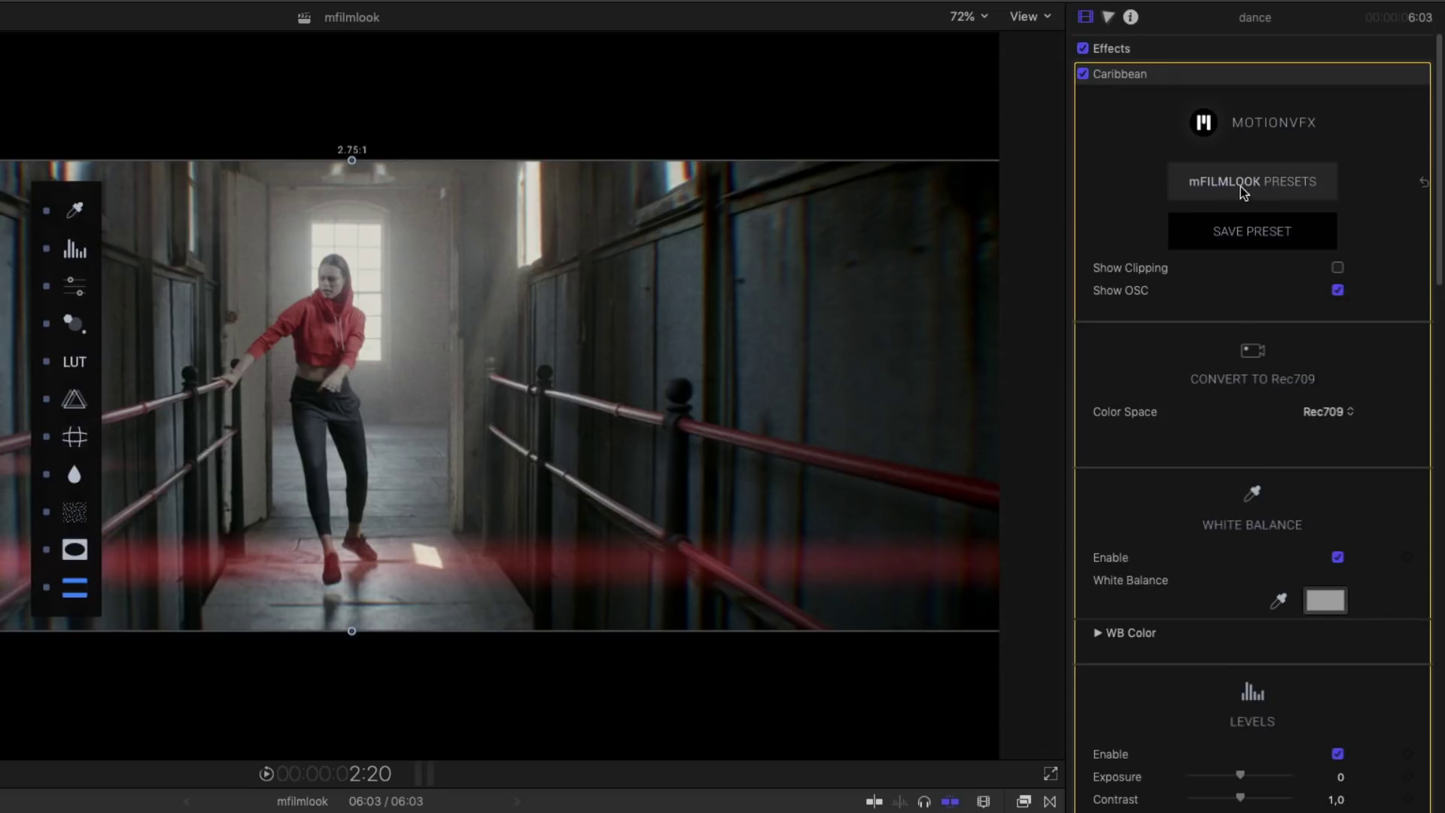
Step: Apply the built-in Aurora preset to the dance clip
click(1249, 187)
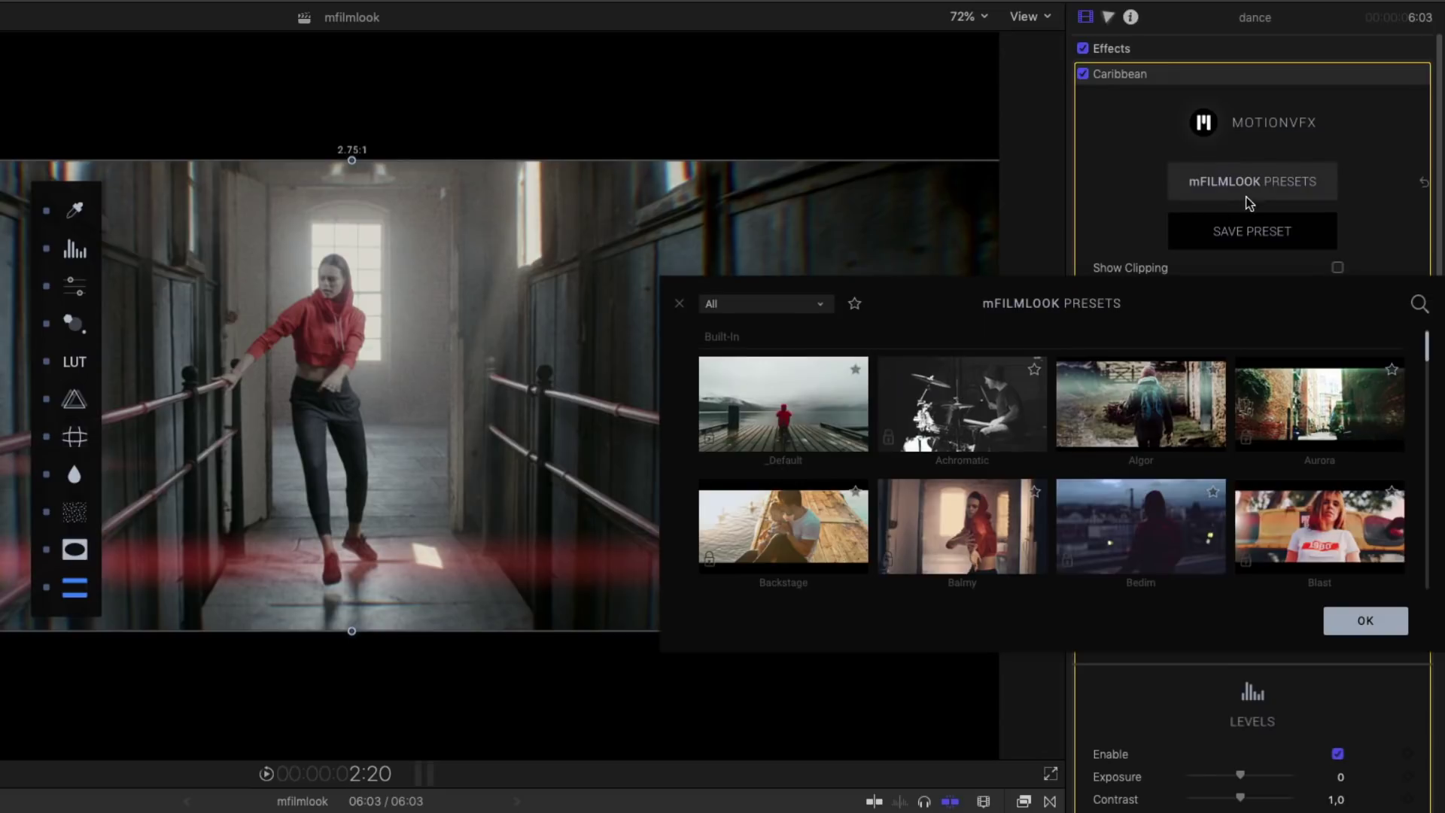
click(1309, 416)
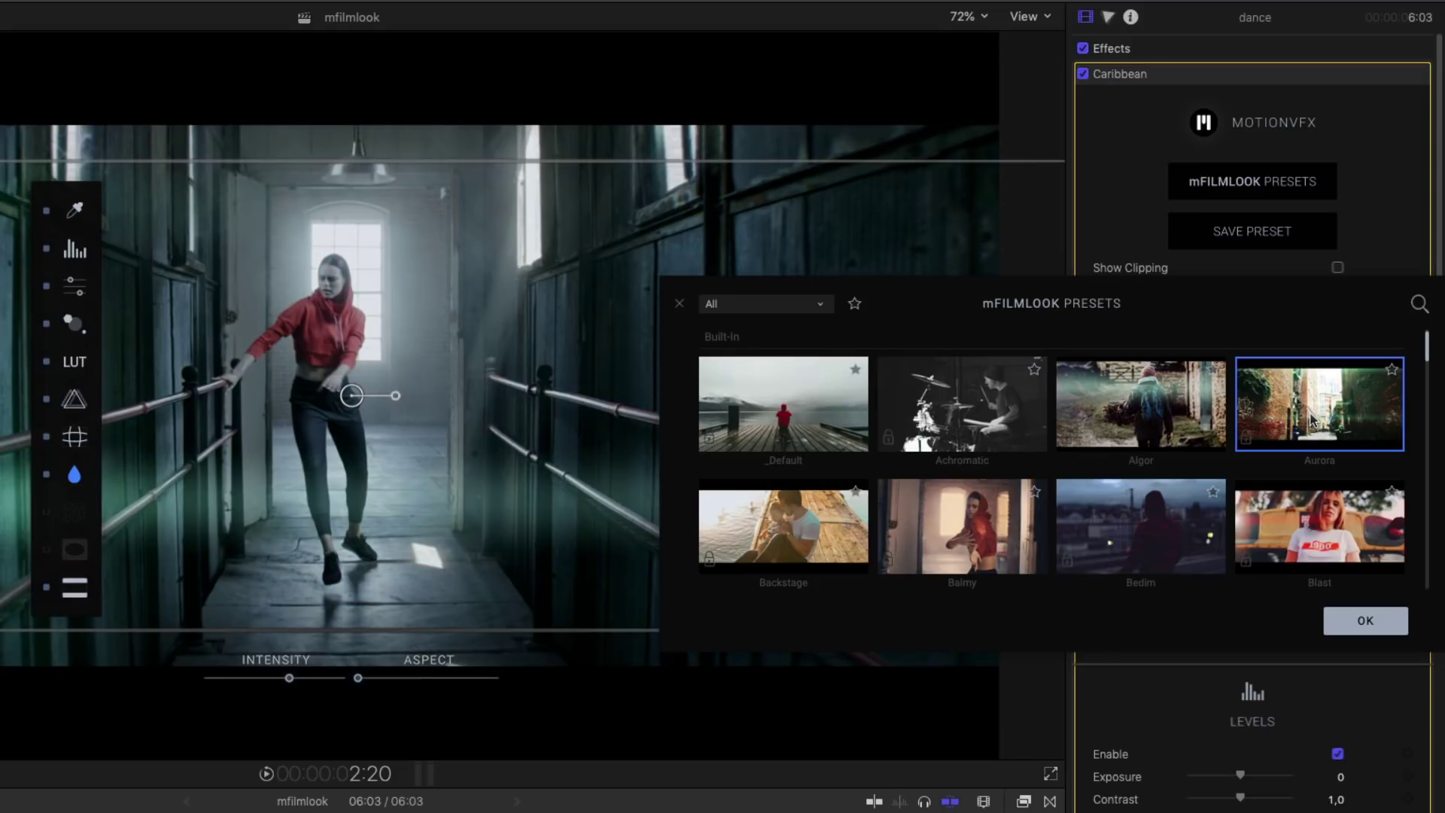
click(1360, 620)
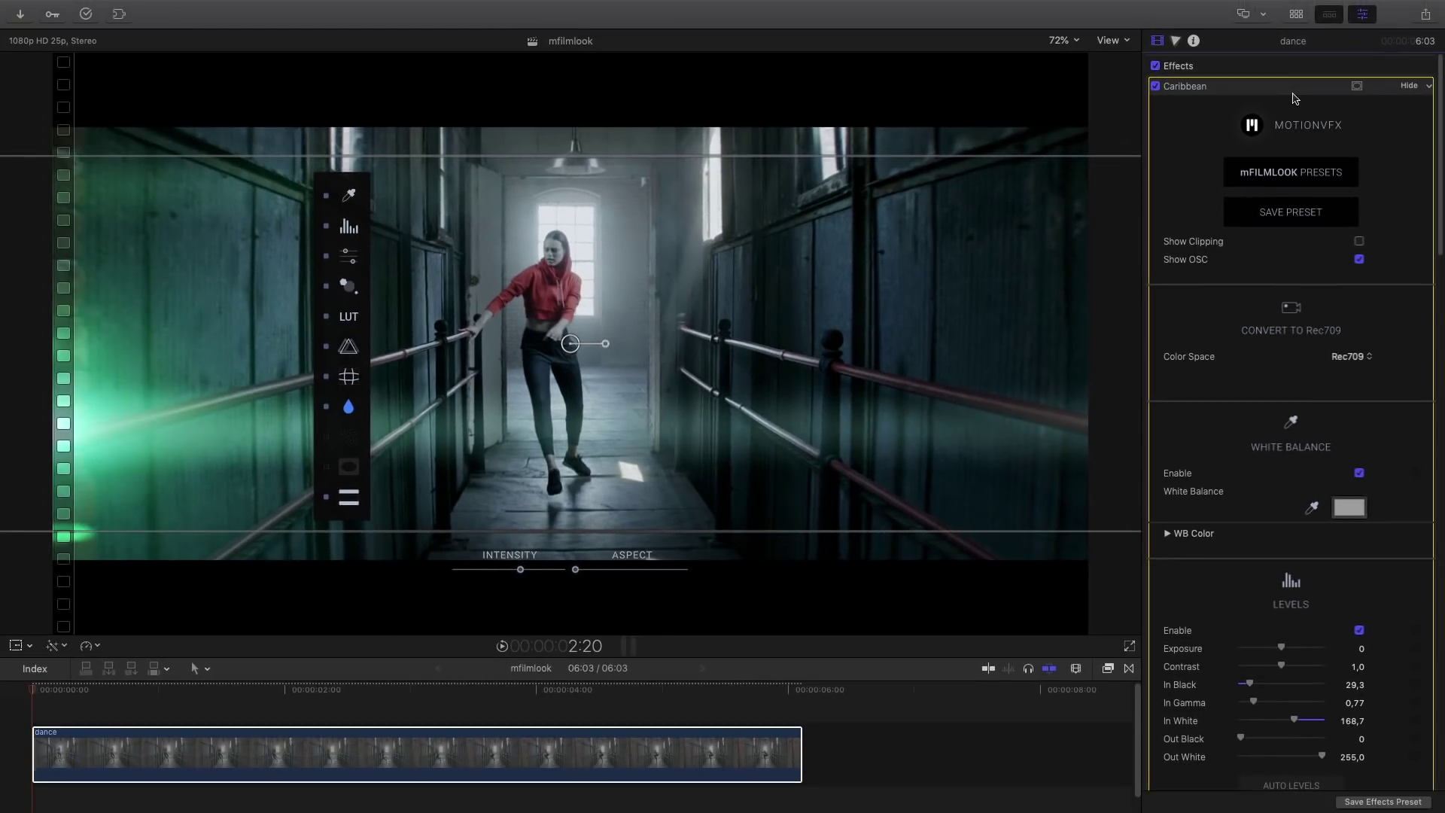
Step: Replace the clip's Caribbean effect with the plain mFilmLook effect and move its on-screen control strip slightly inward
key(Delete)
click(1107, 669)
drag(584, 734, 414, 749)
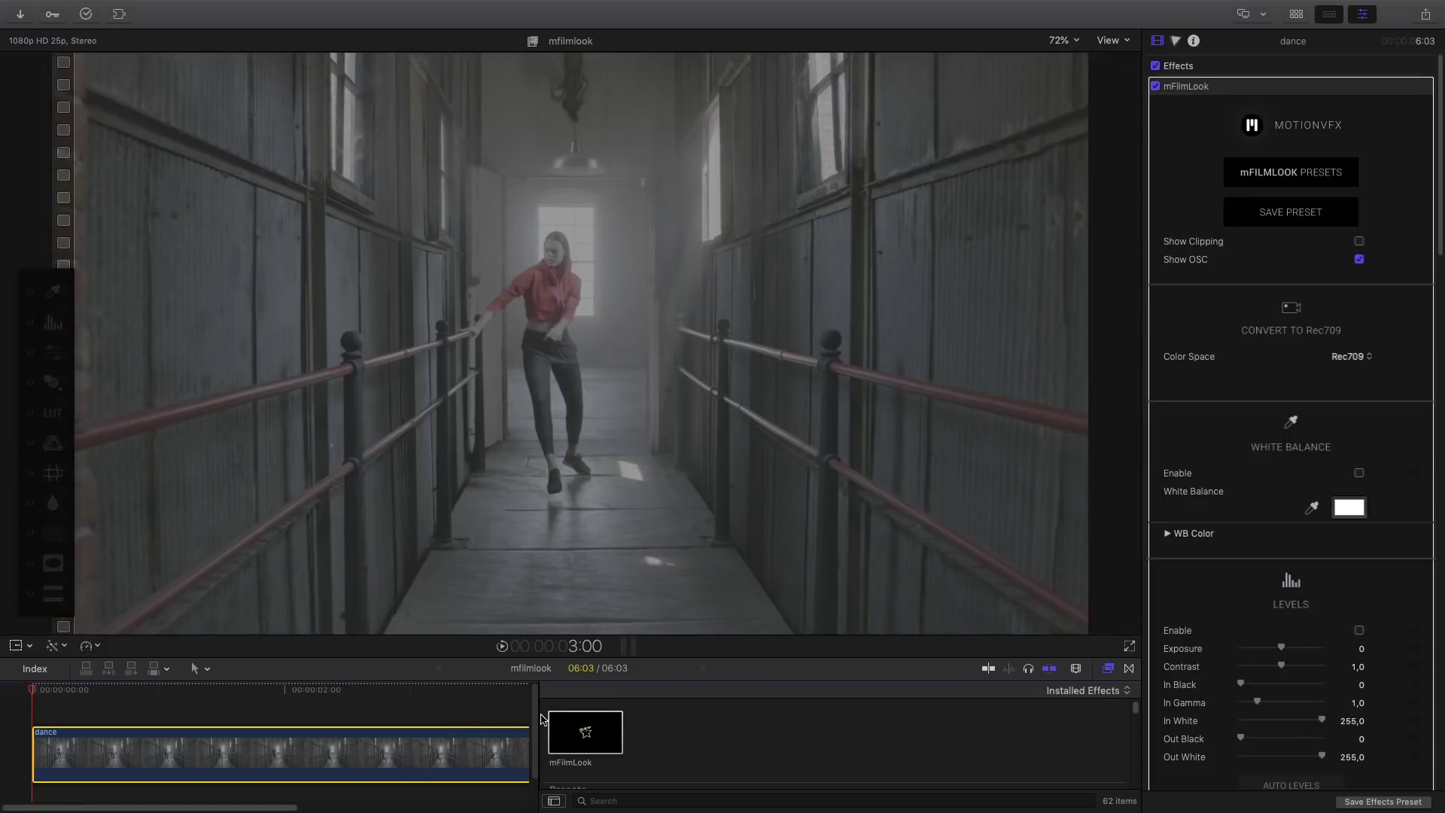
click(1106, 669)
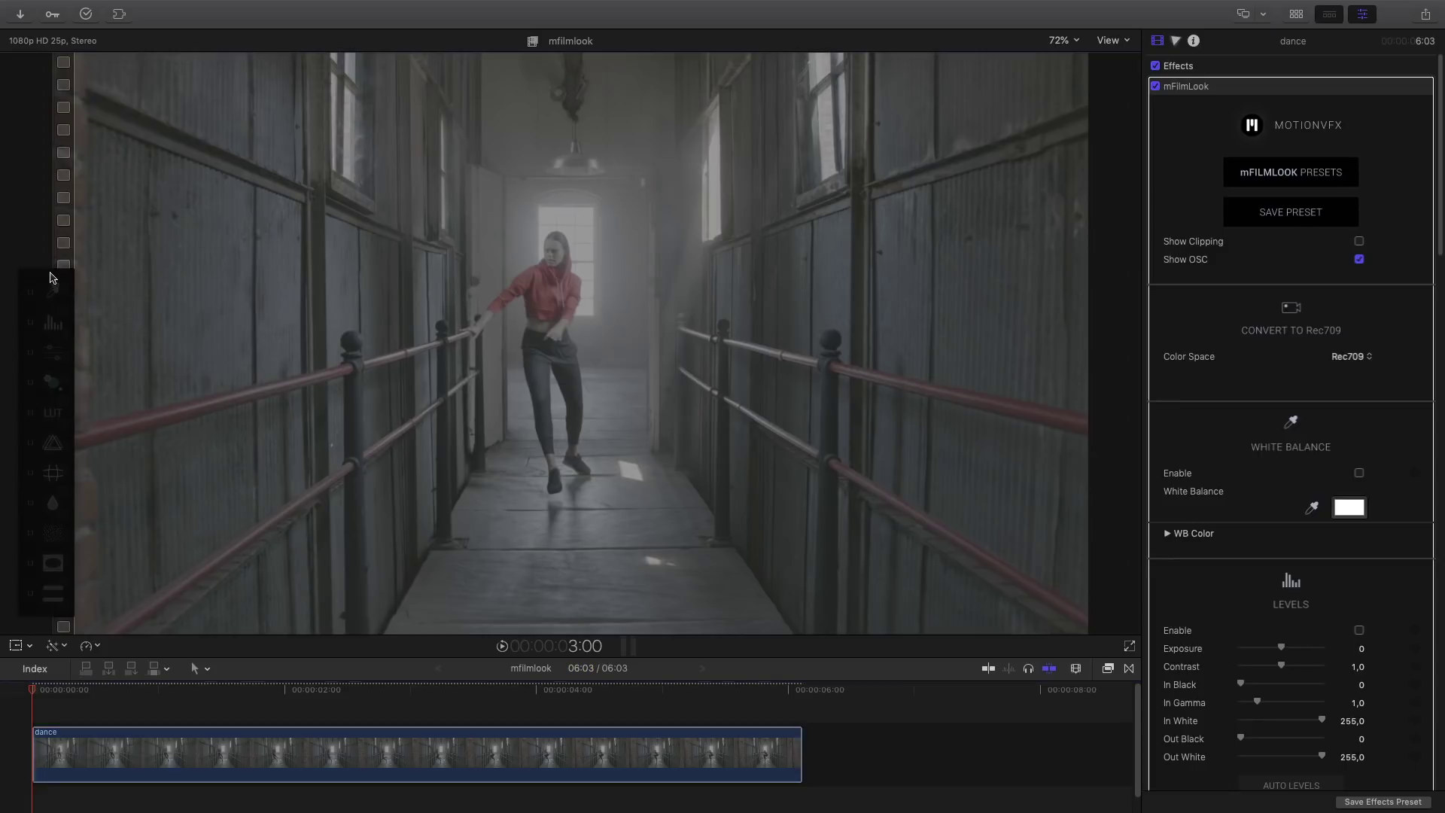
drag(50, 279, 195, 189)
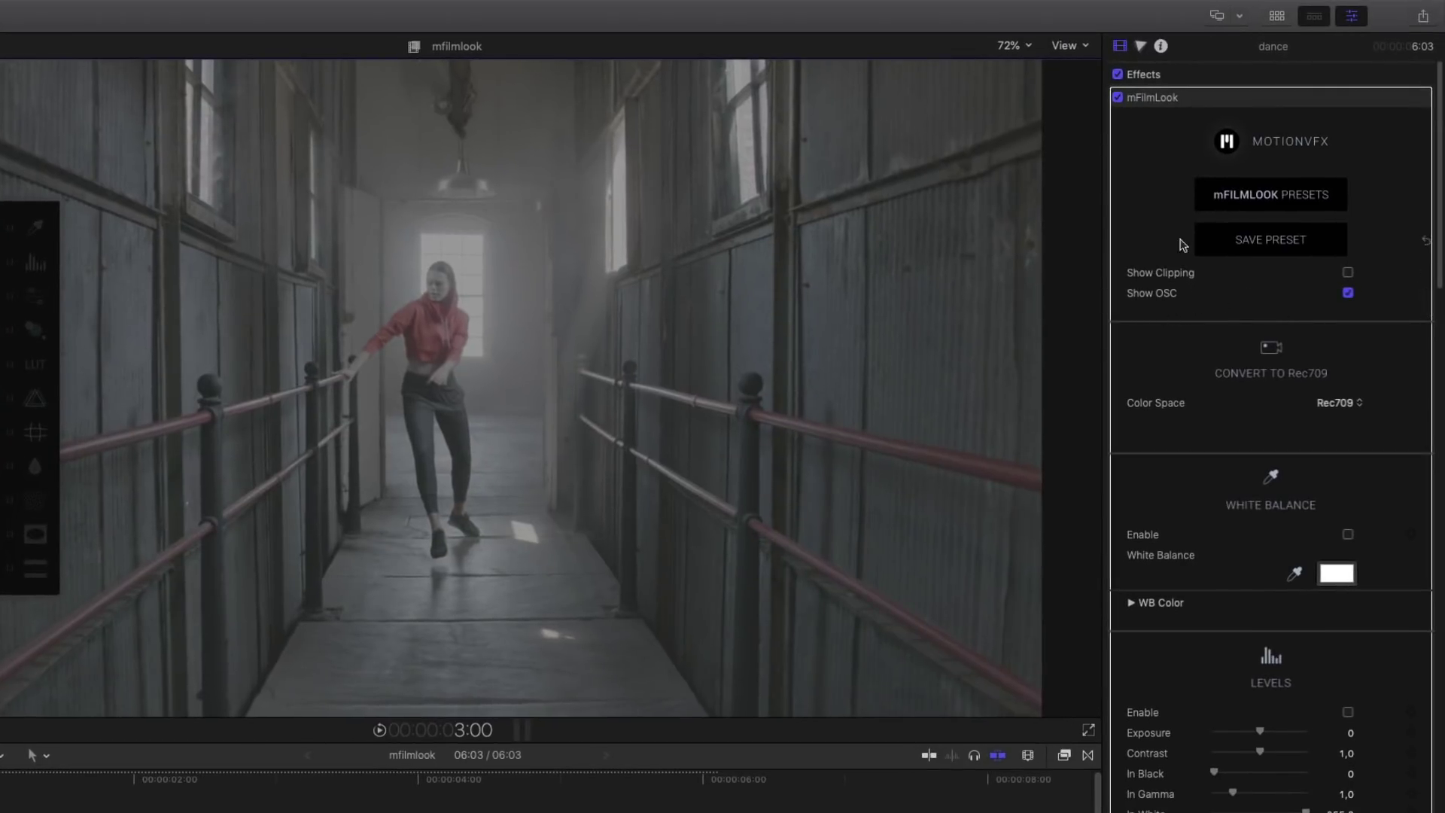
Step: Toggle the effect's on-screen controls off and on to compare the viewer, leaving them enabled
click(1349, 295)
click(1349, 294)
click(1348, 295)
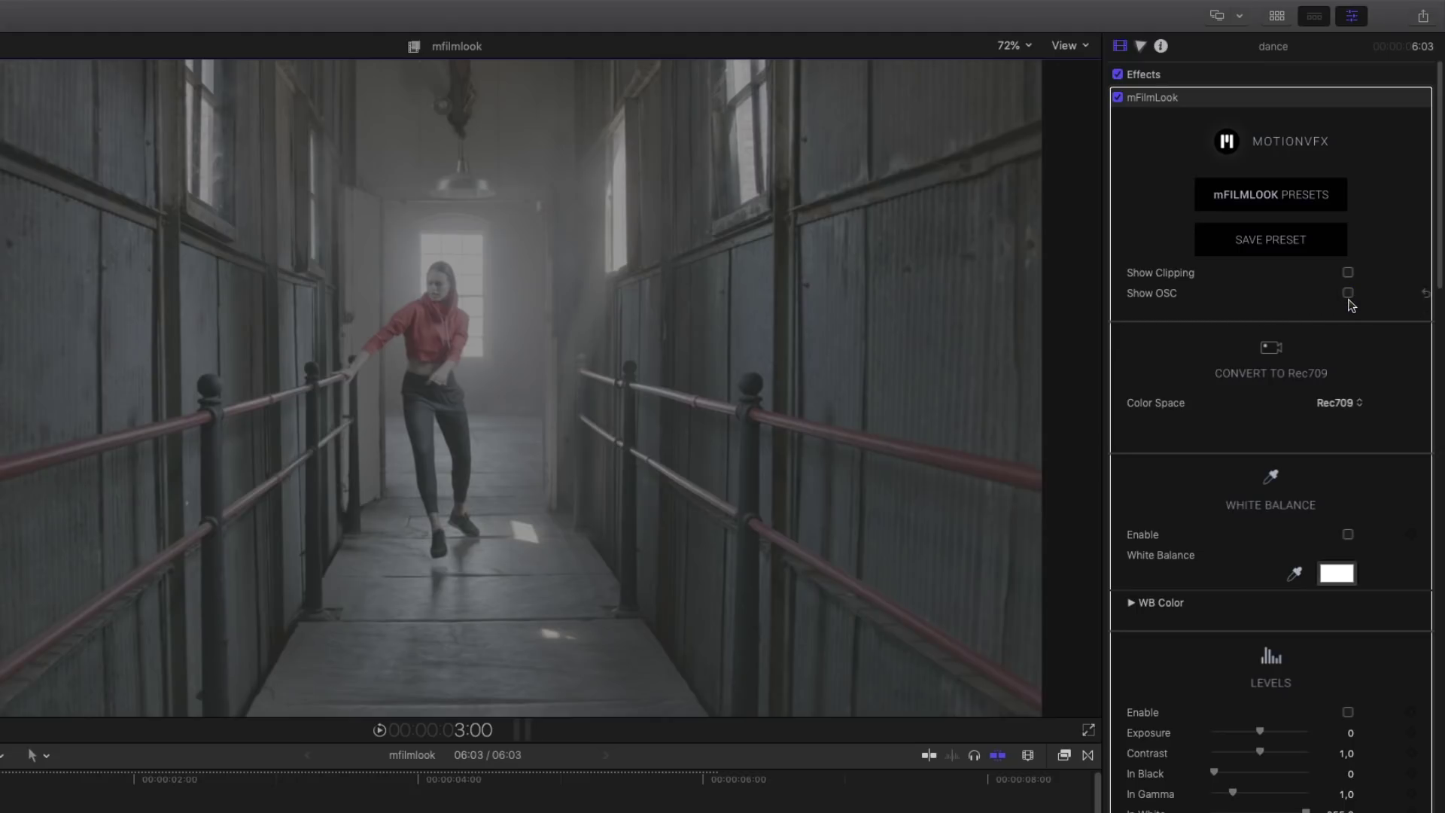
click(1349, 295)
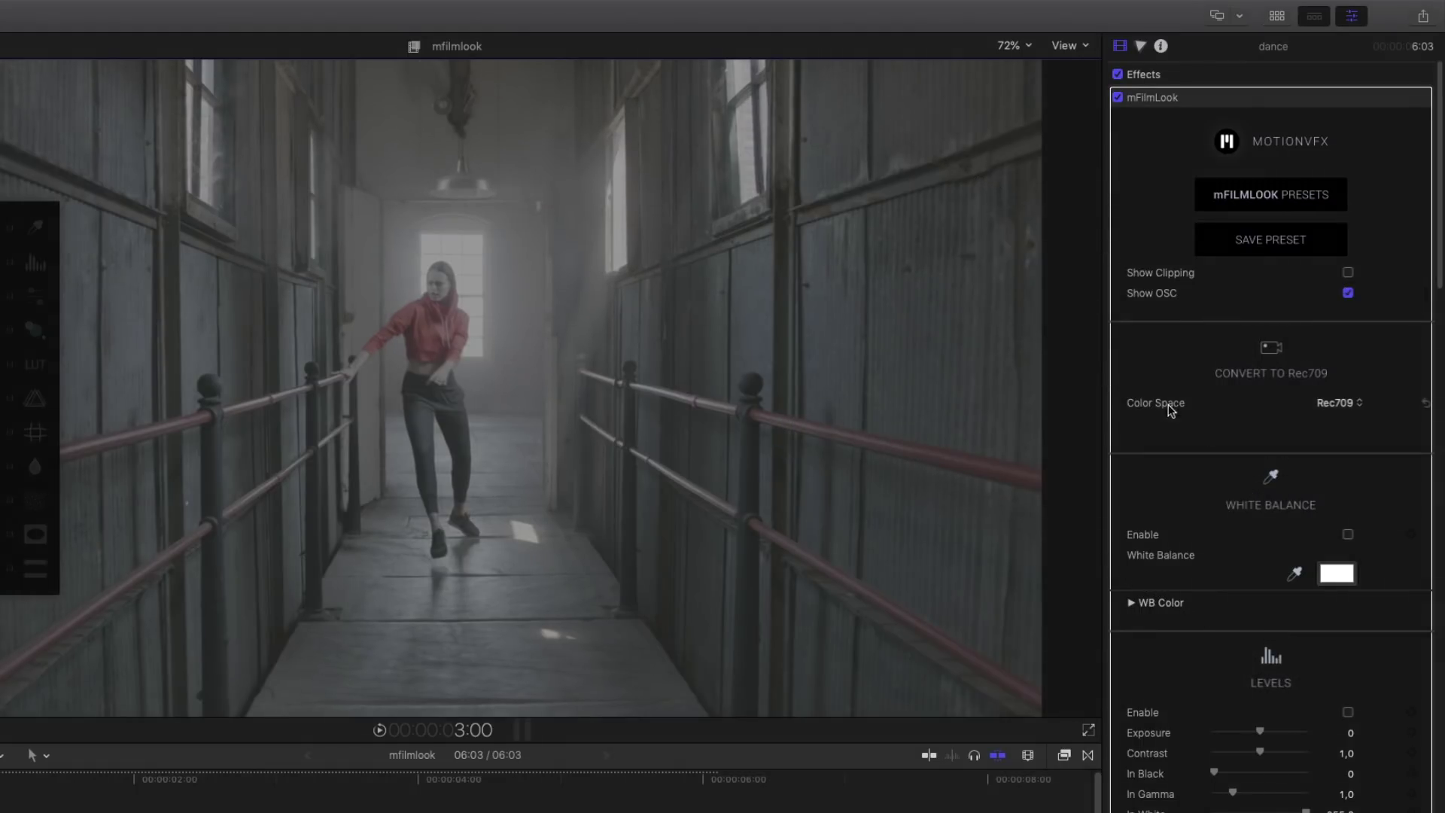
Step: Try the BM 4K Film v5, BMCC Film v1 and REDlog Film v1 color spaces, and settle on BM 4K Film v1
click(1340, 404)
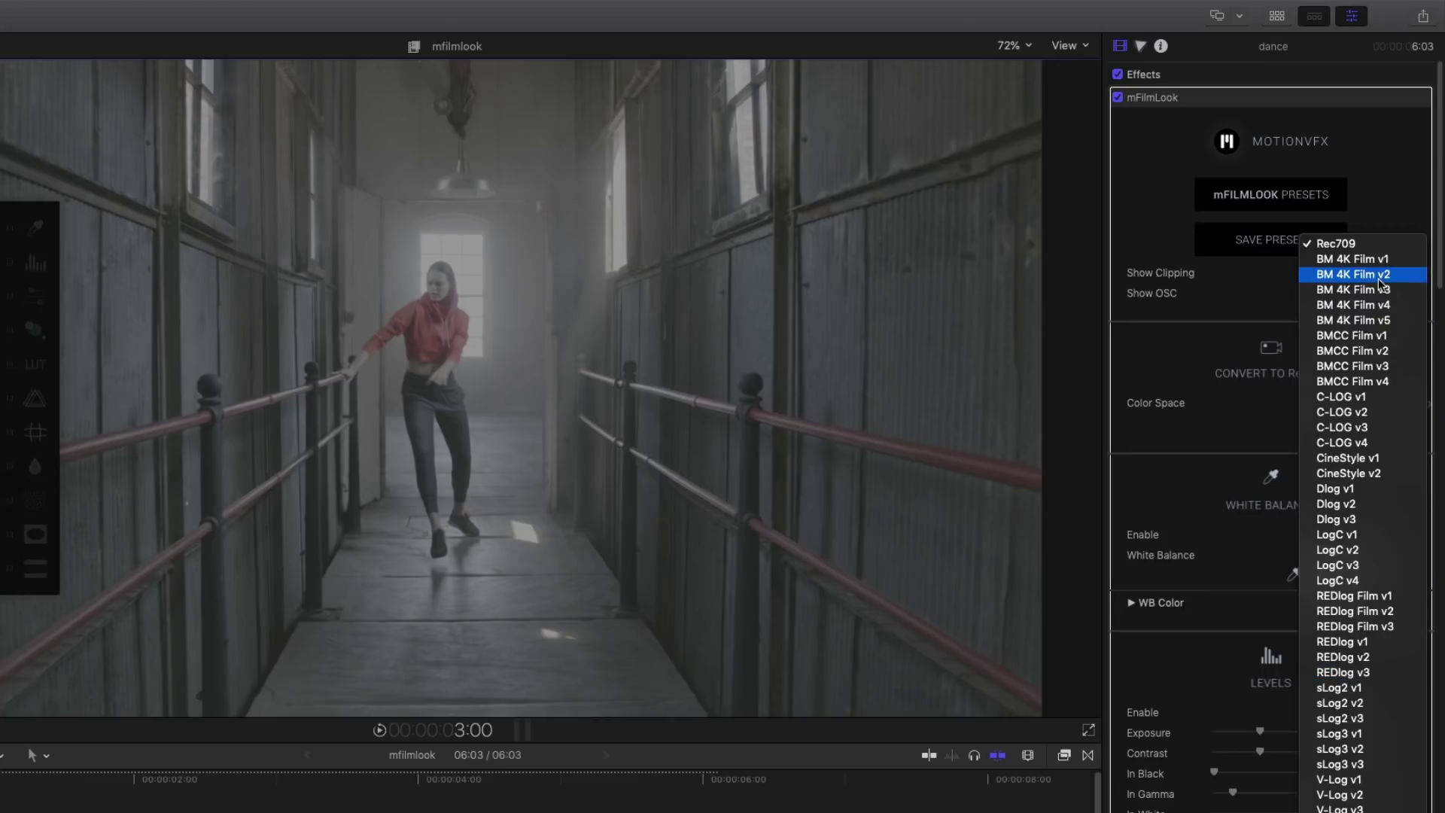
click(1376, 320)
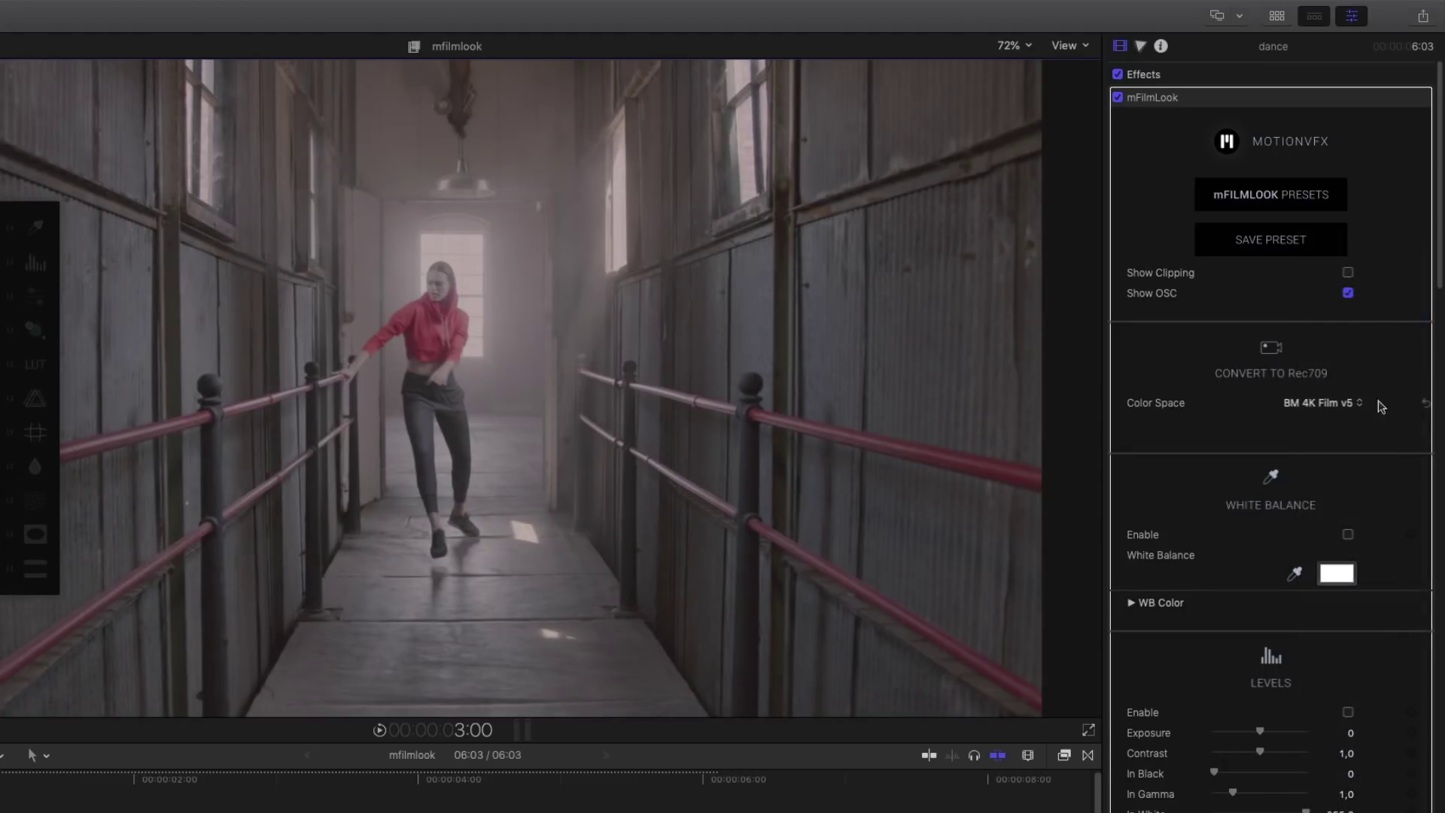
click(1330, 401)
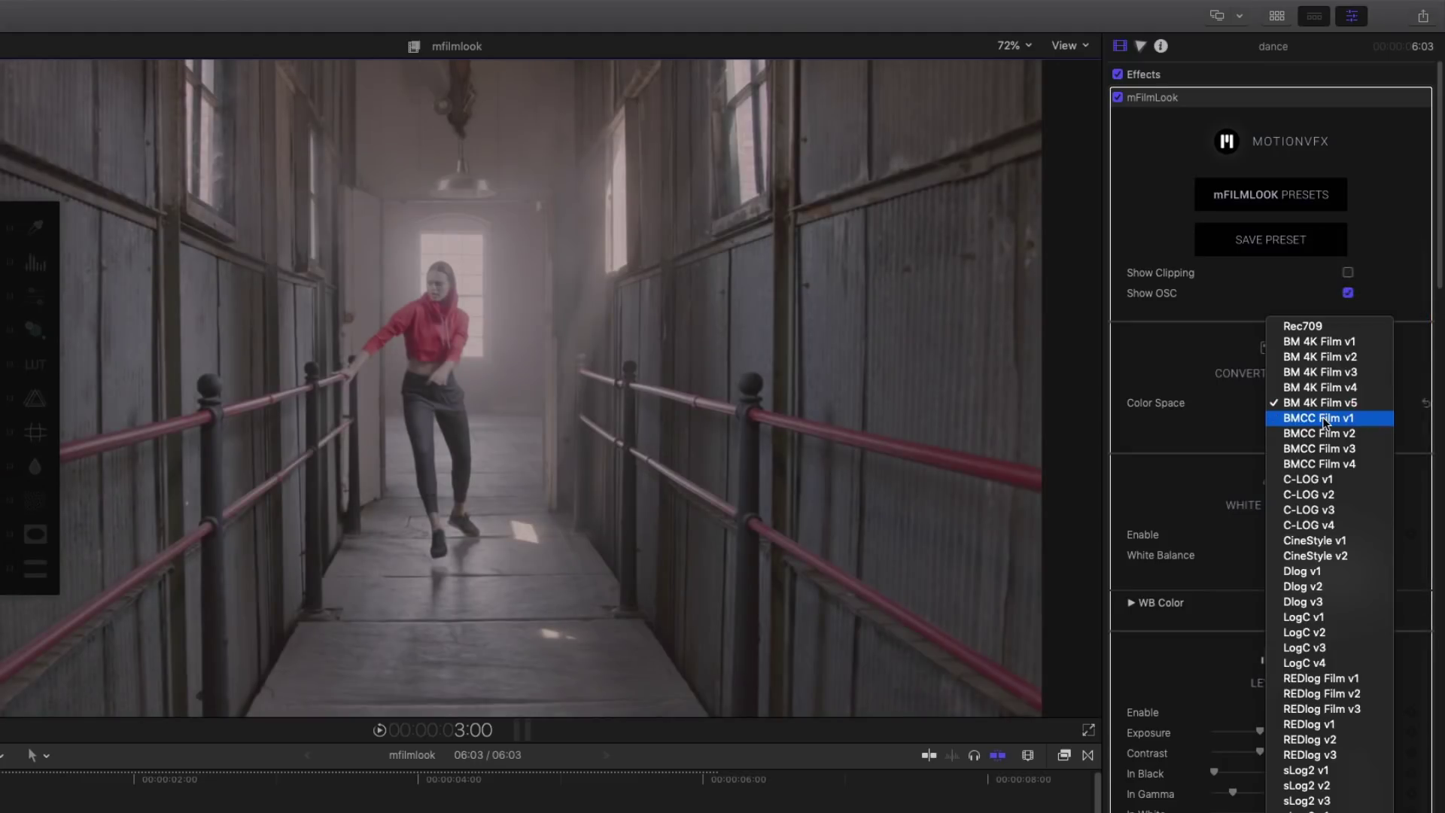
click(1327, 422)
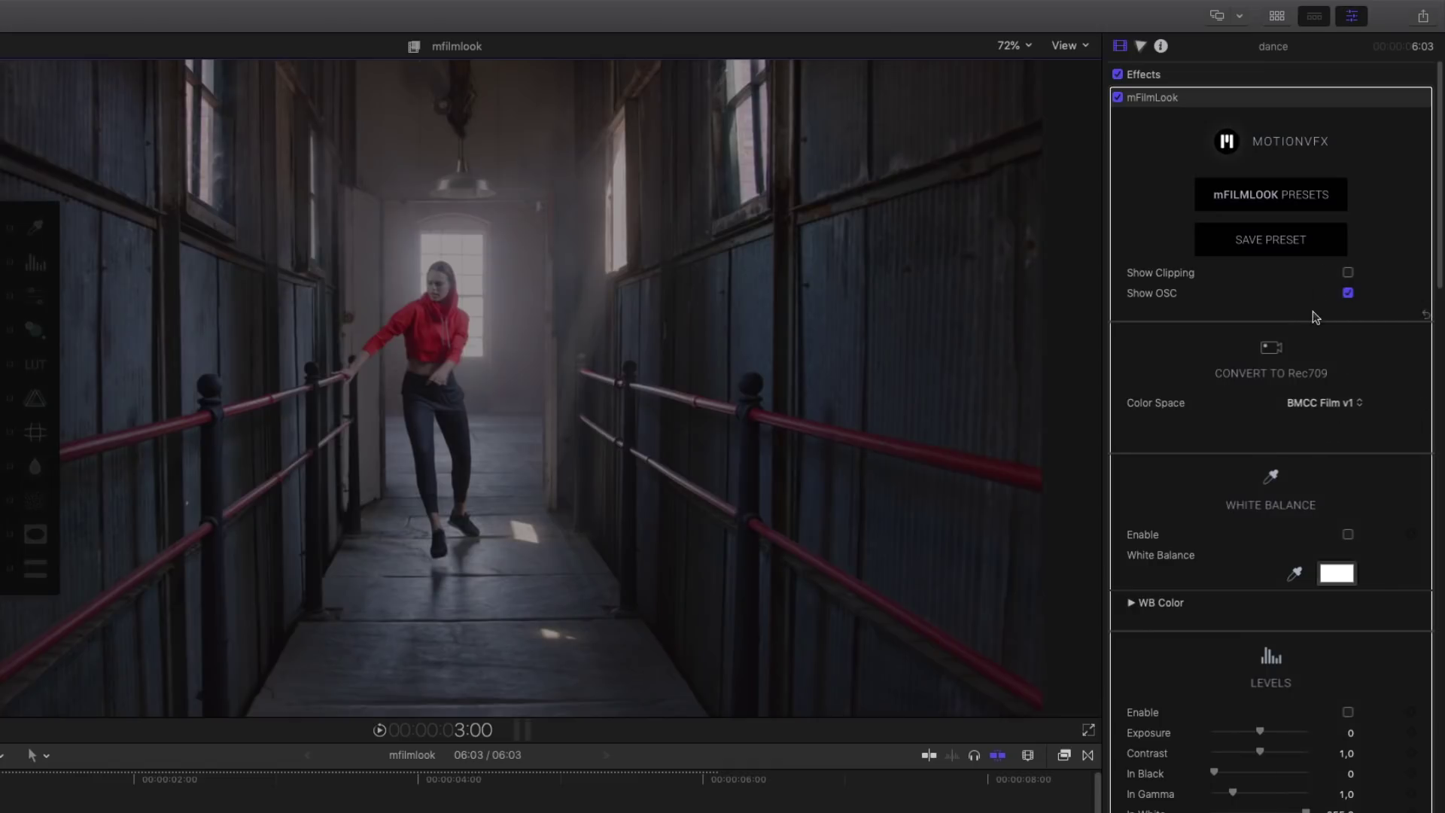
click(1334, 407)
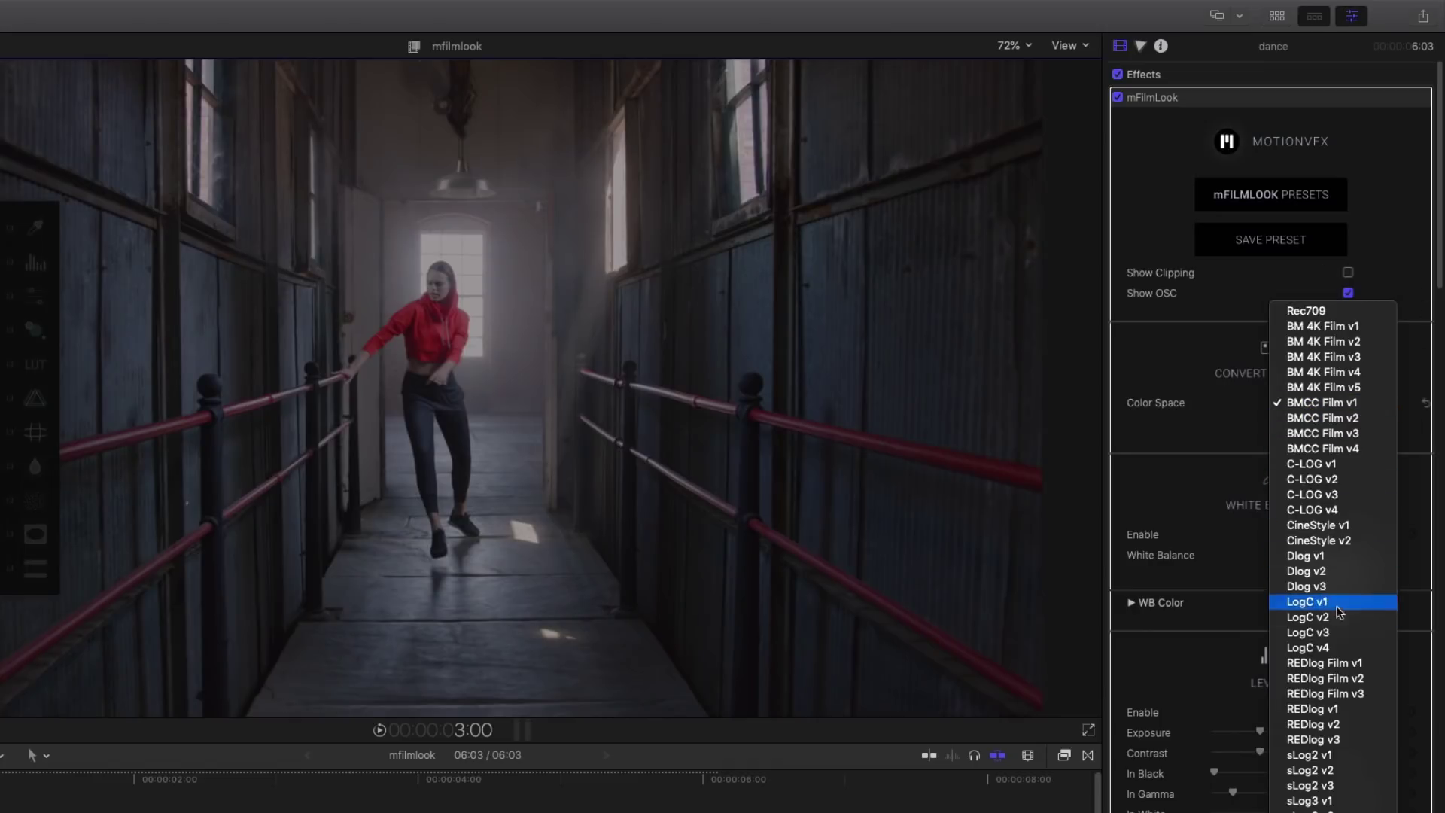
click(1331, 666)
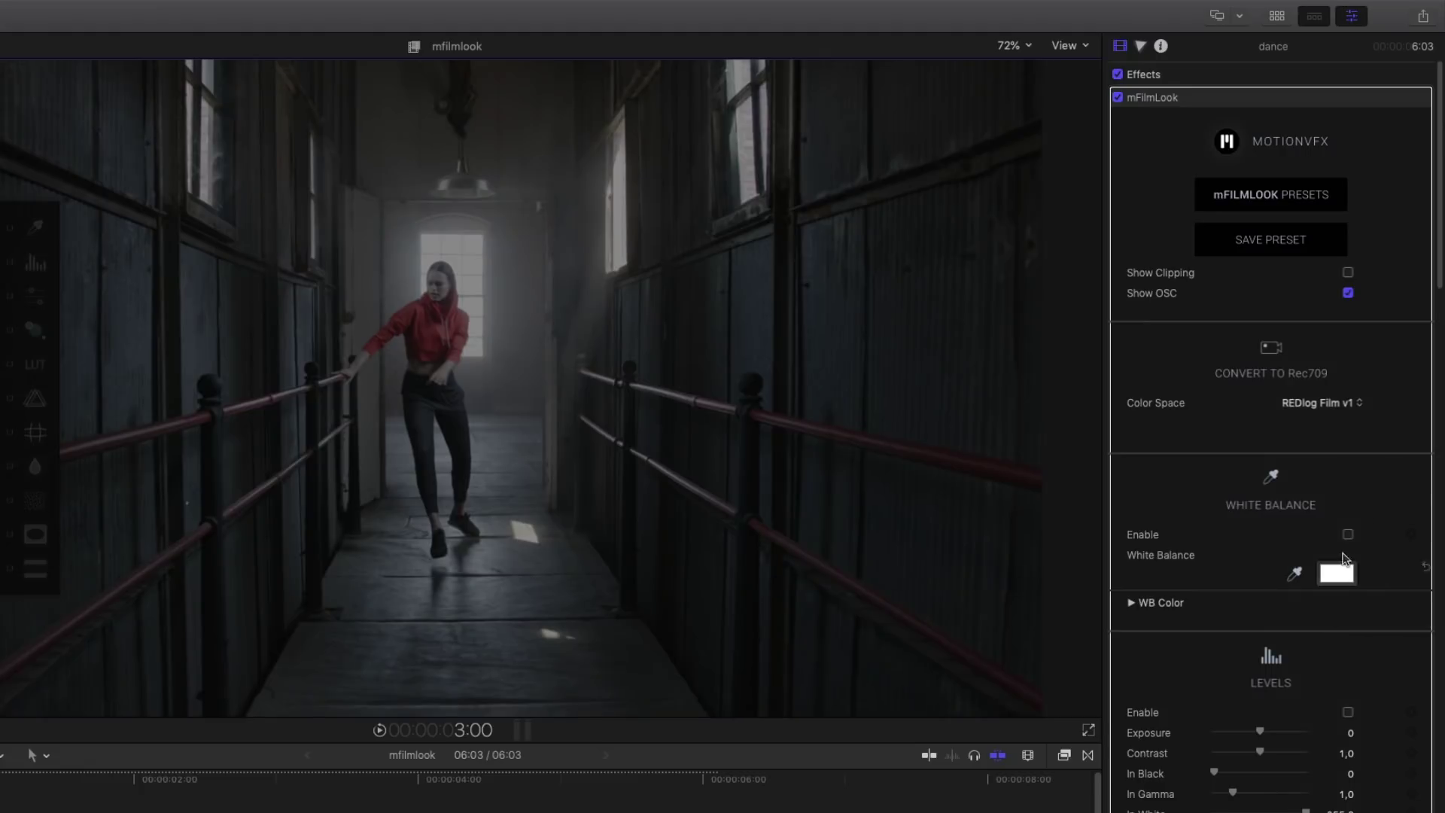
click(1318, 407)
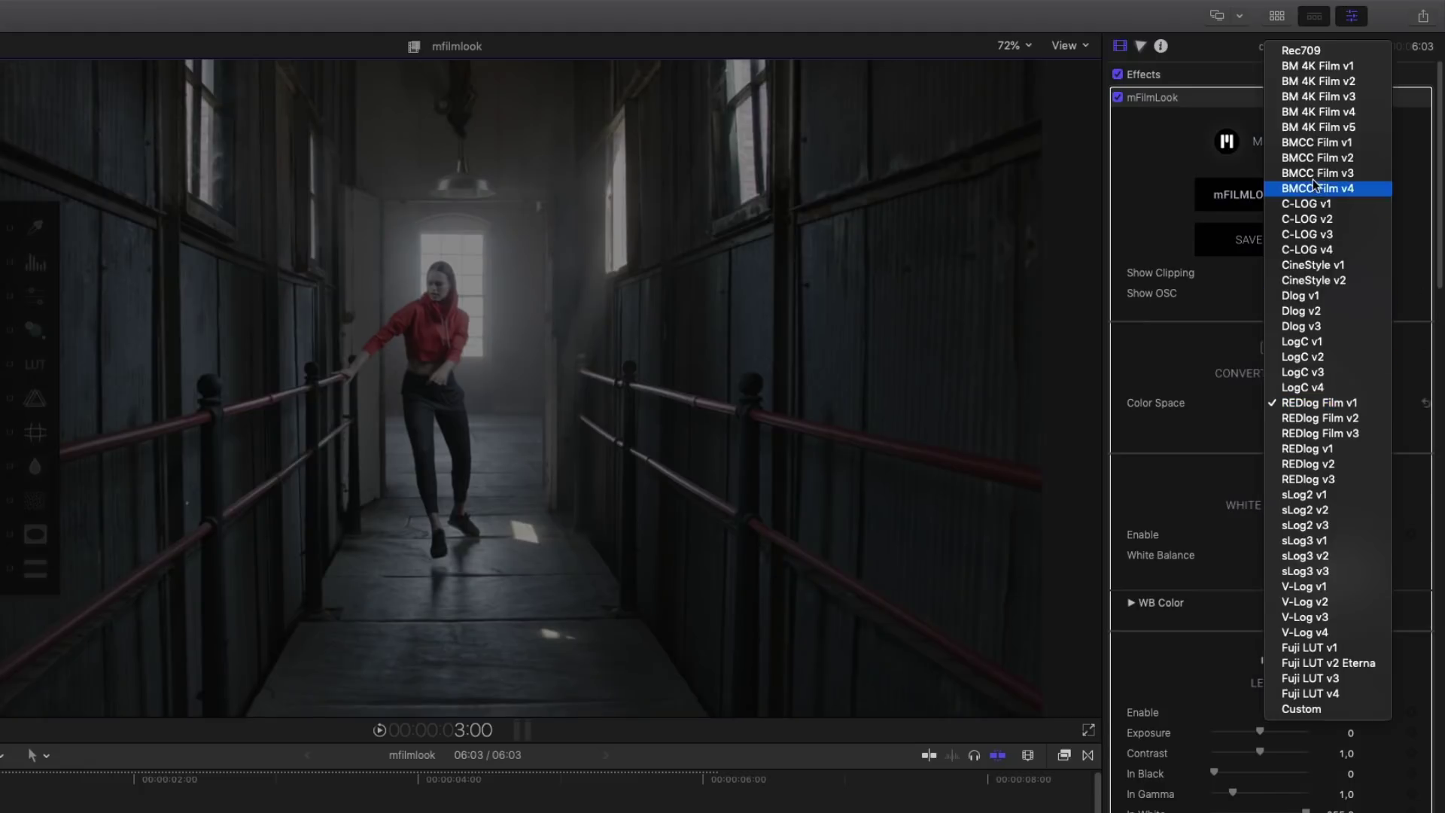
click(1301, 72)
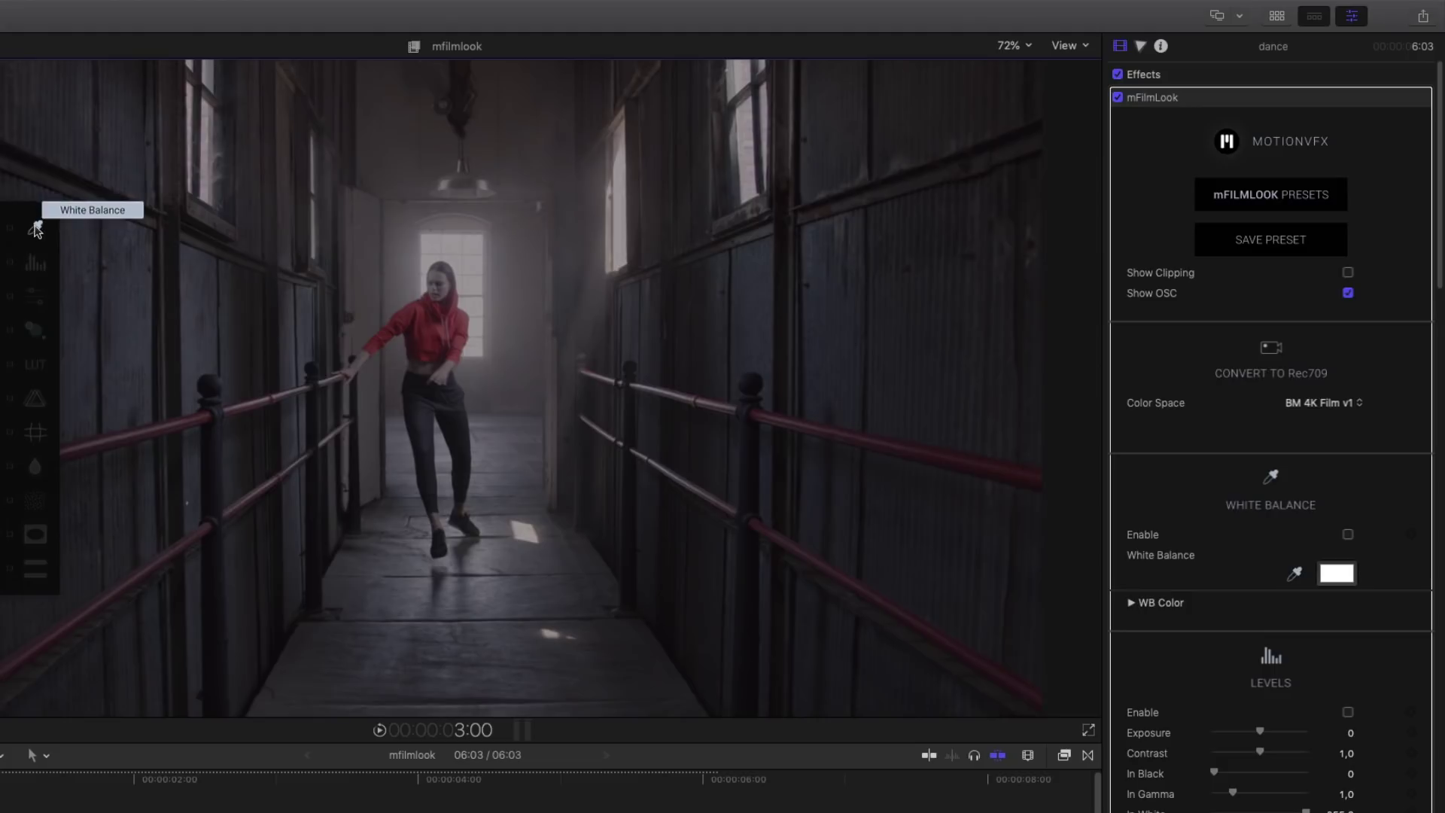
Step: Enable white balance by sampling the bright window beside the dancer, and shift the sampled color to a slightly warm gray
click(35, 229)
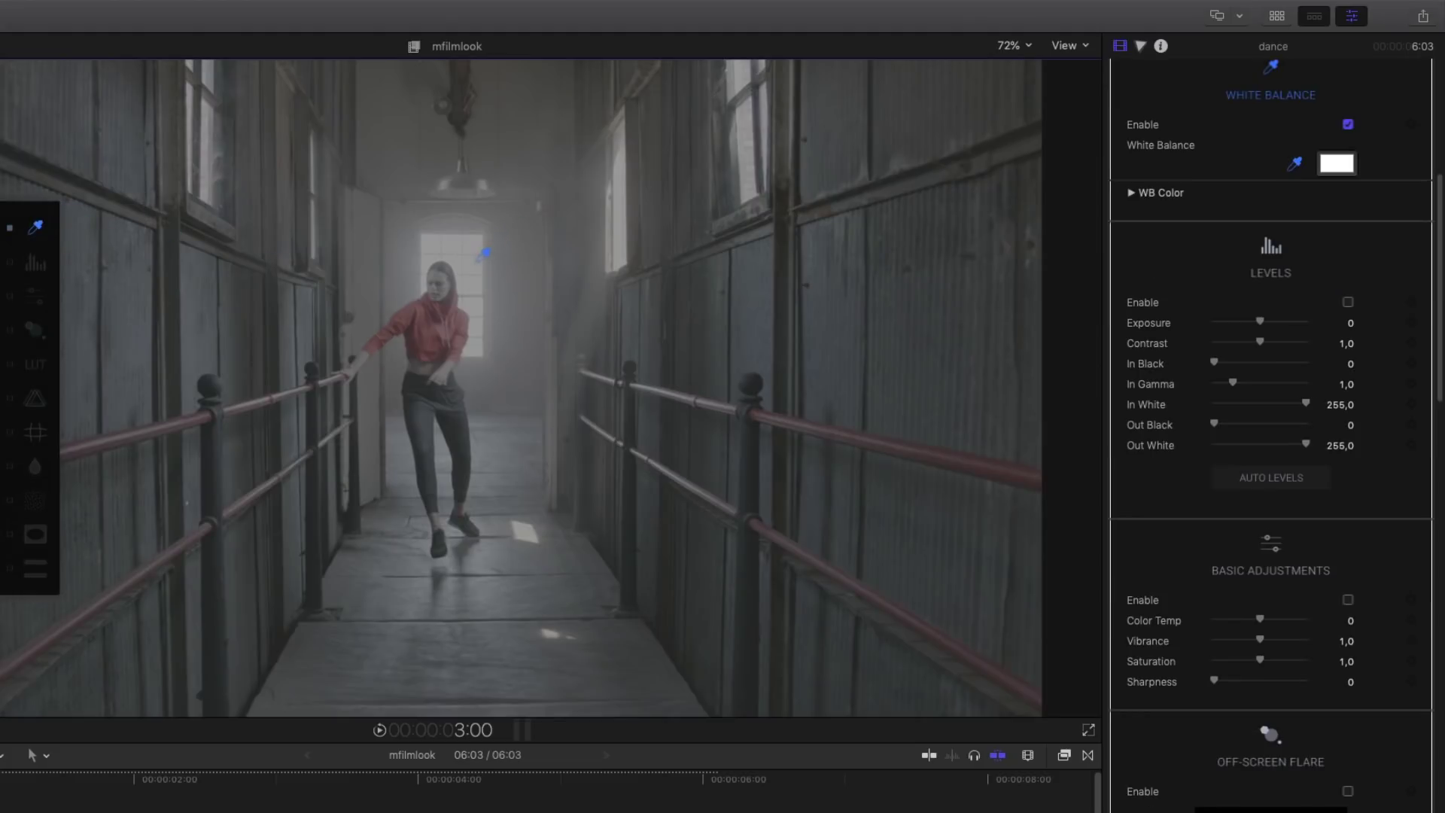
click(476, 265)
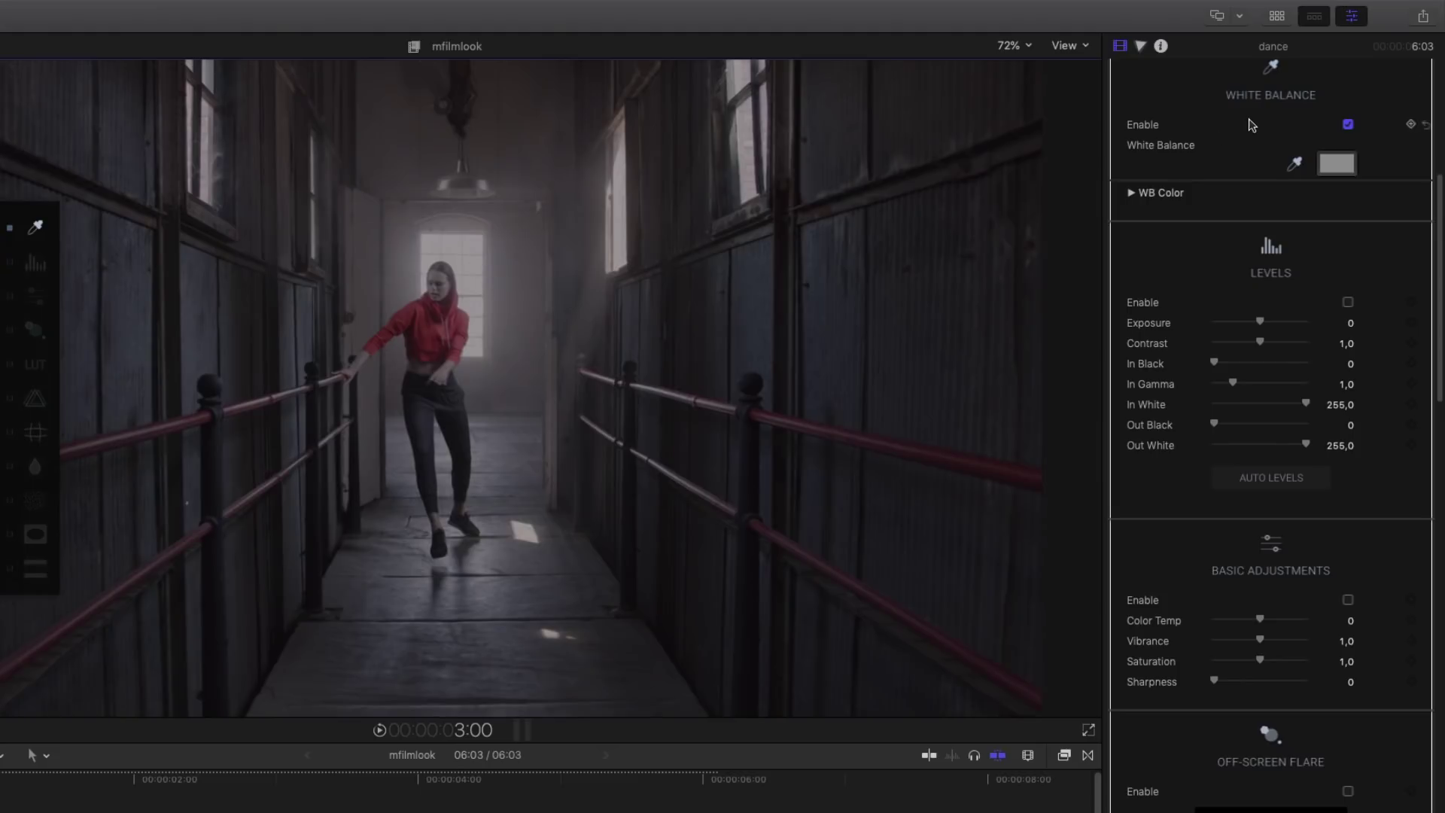
click(1336, 164)
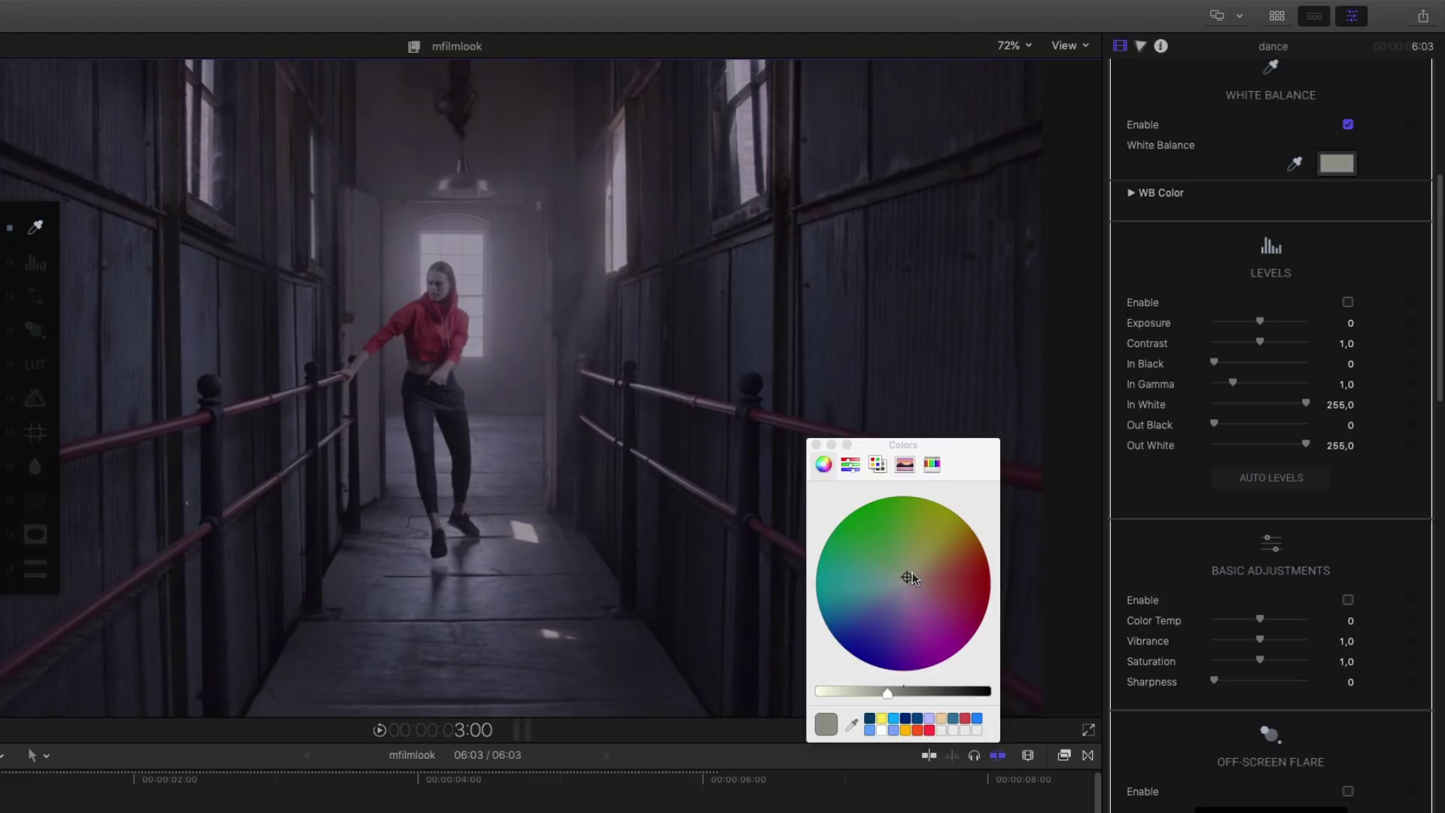
mouse_move(910, 581)
mouse_down()
mouse_move(902, 590)
mouse_move(929, 577)
mouse_move(905, 589)
mouse_up()
click(816, 445)
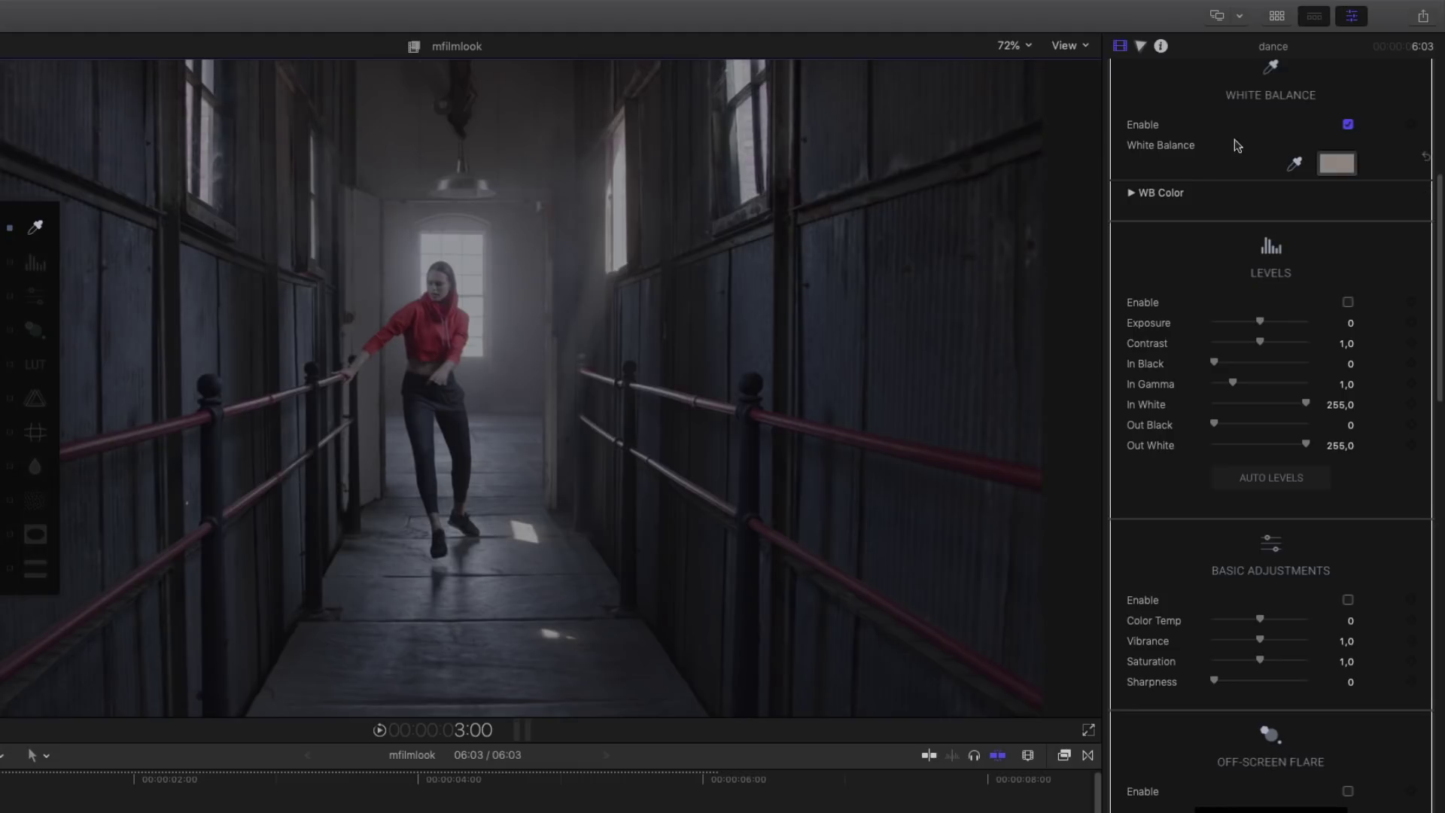
Step: Lower the red channel of the white balance color and collapse the color channel values
click(1132, 194)
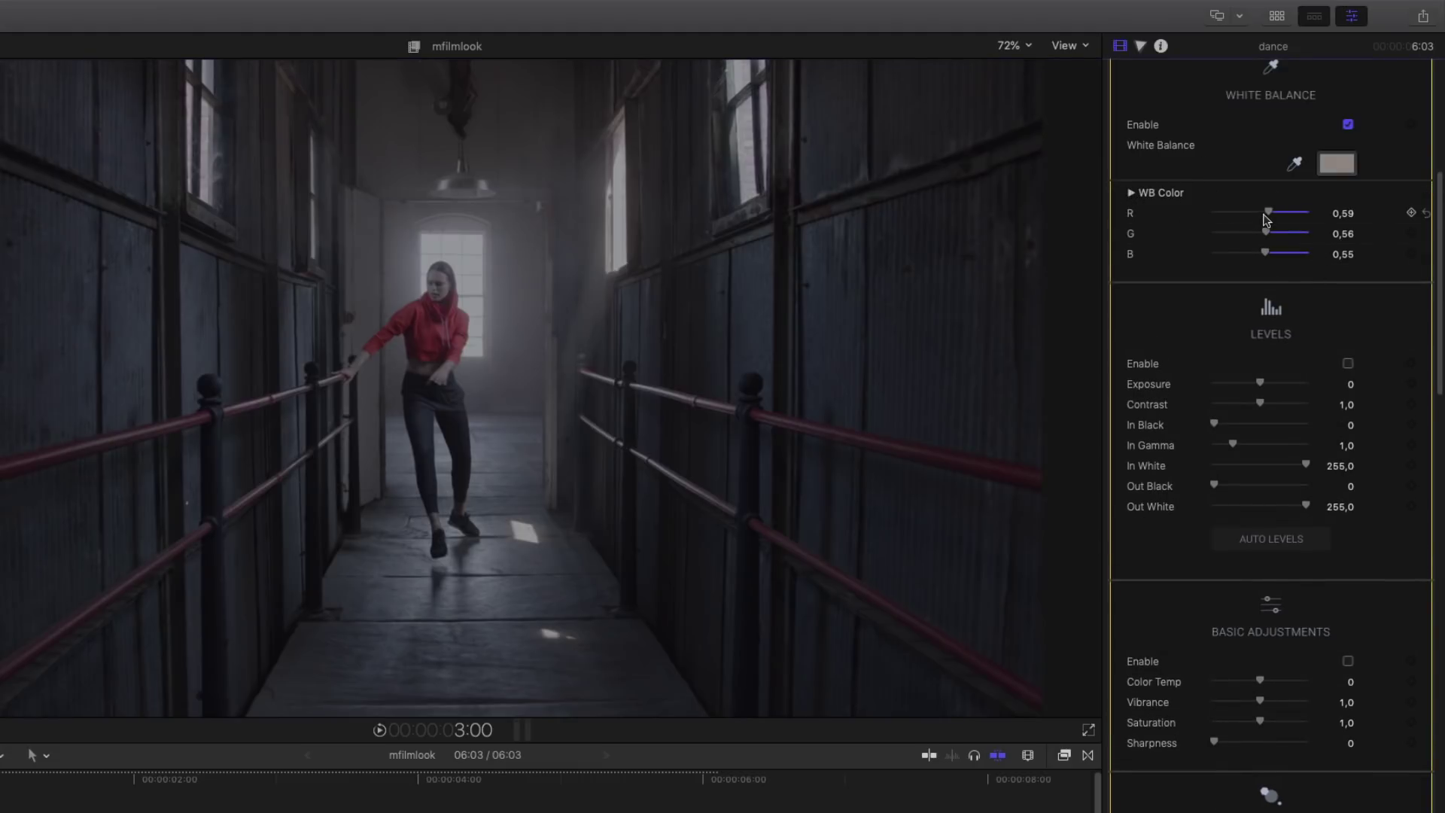
mouse_move(1270, 214)
mouse_down()
mouse_move(1289, 216)
mouse_move(1264, 216)
mouse_up()
click(1159, 193)
Step: Try the Aberration and Letterbox modules from the on-screen control strip, revisit White Balance in between, and turn Letterbox off again
mouse_move(83, 209)
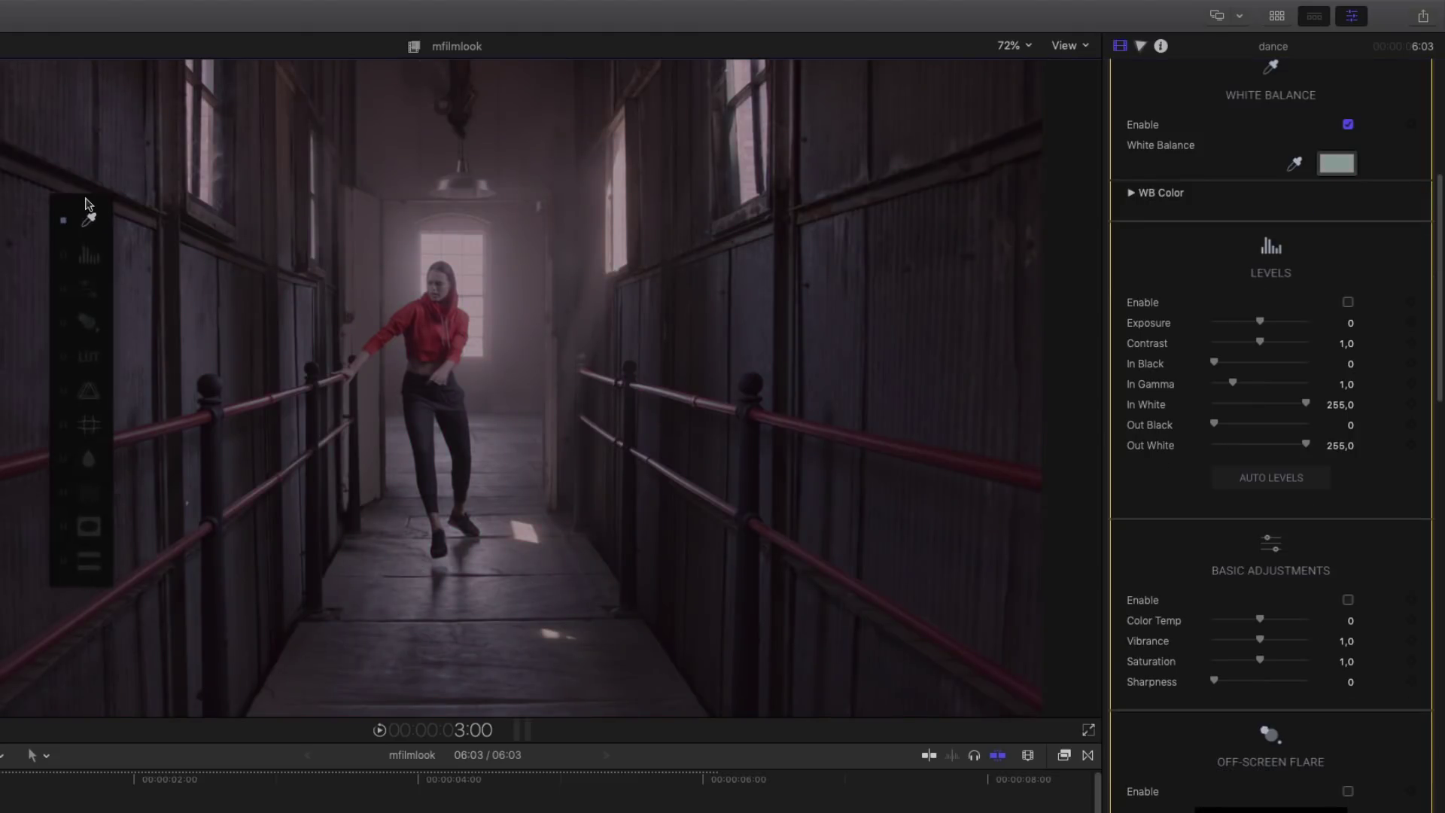
click(89, 385)
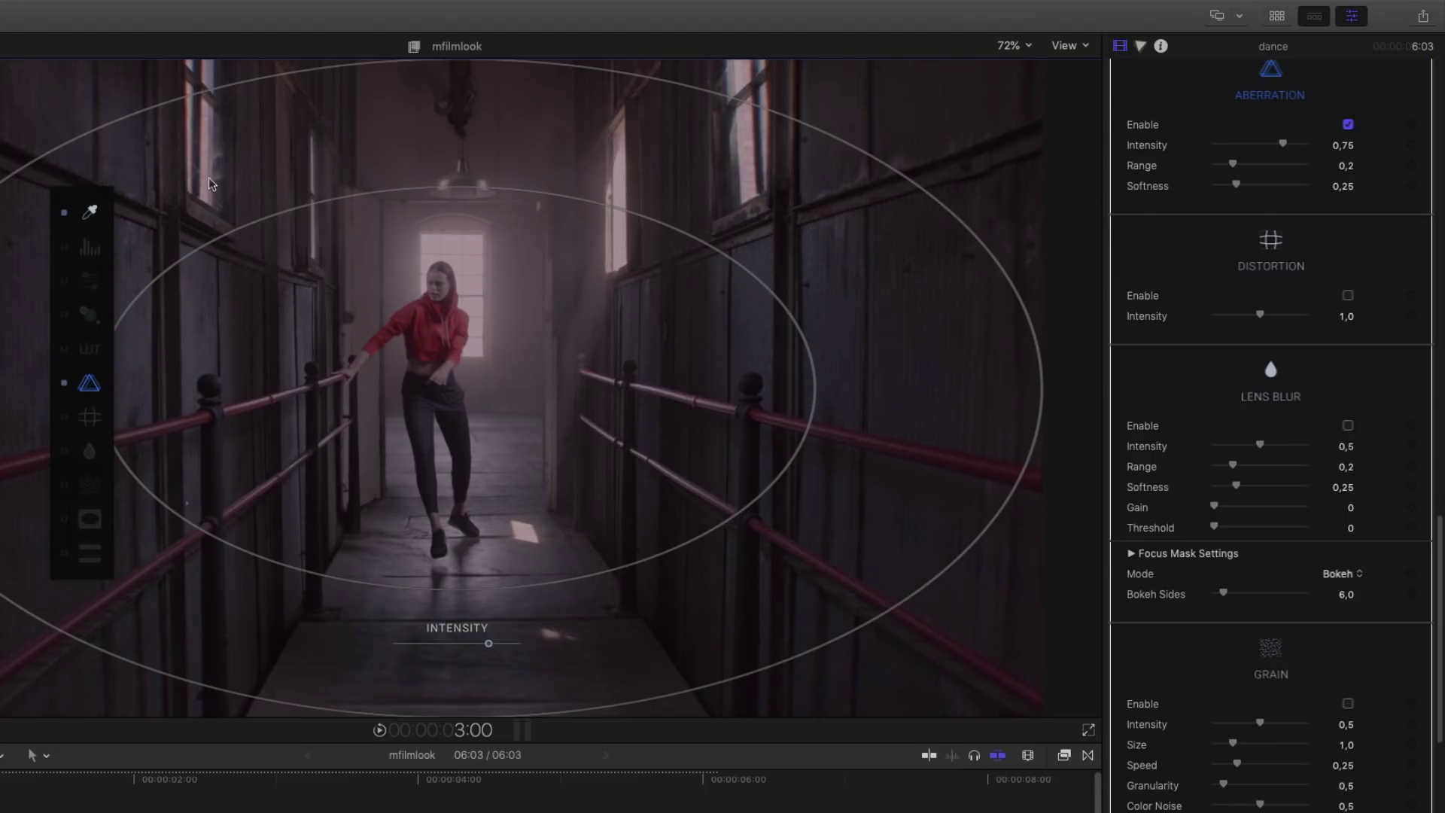
click(92, 214)
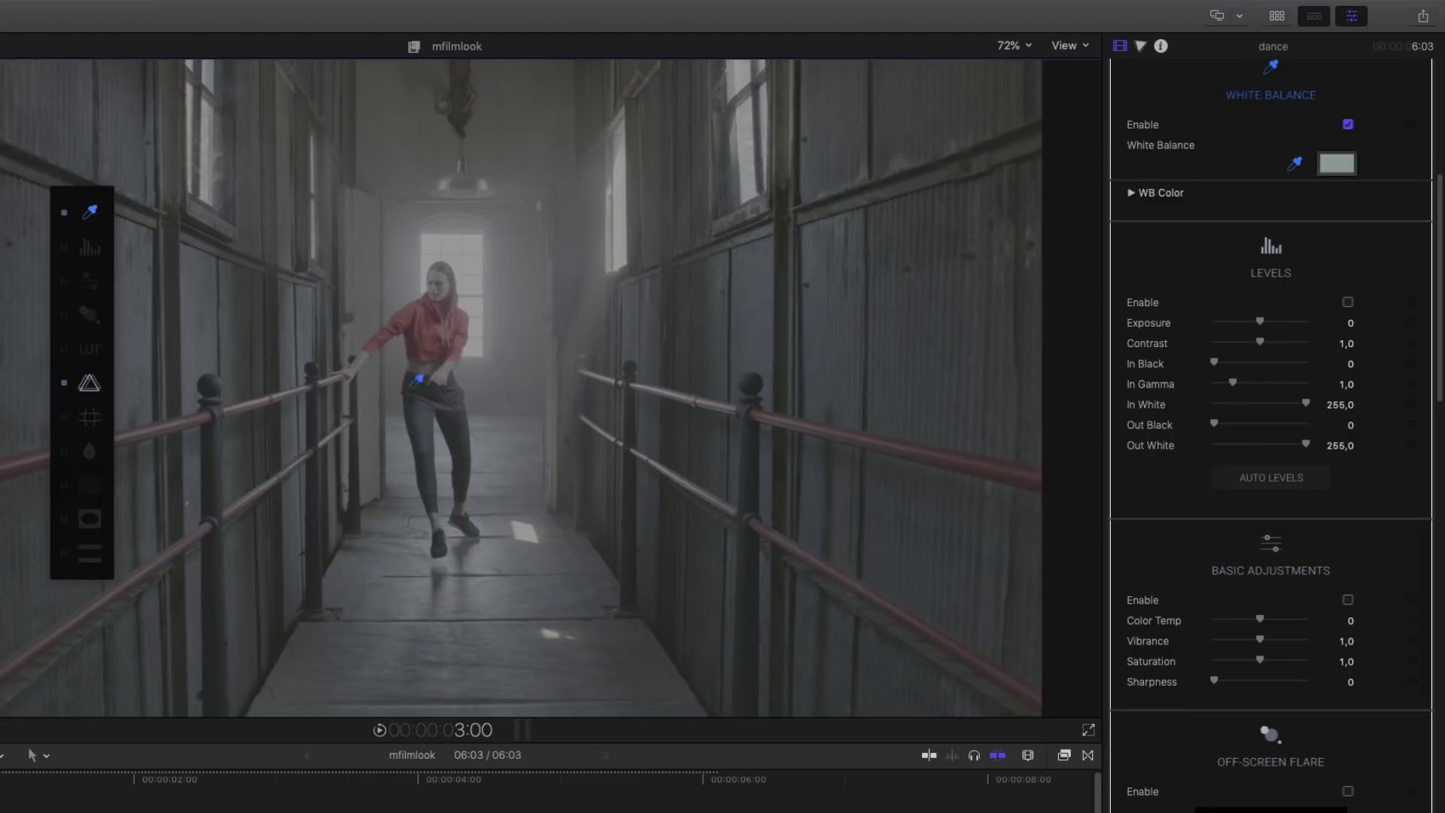
click(90, 555)
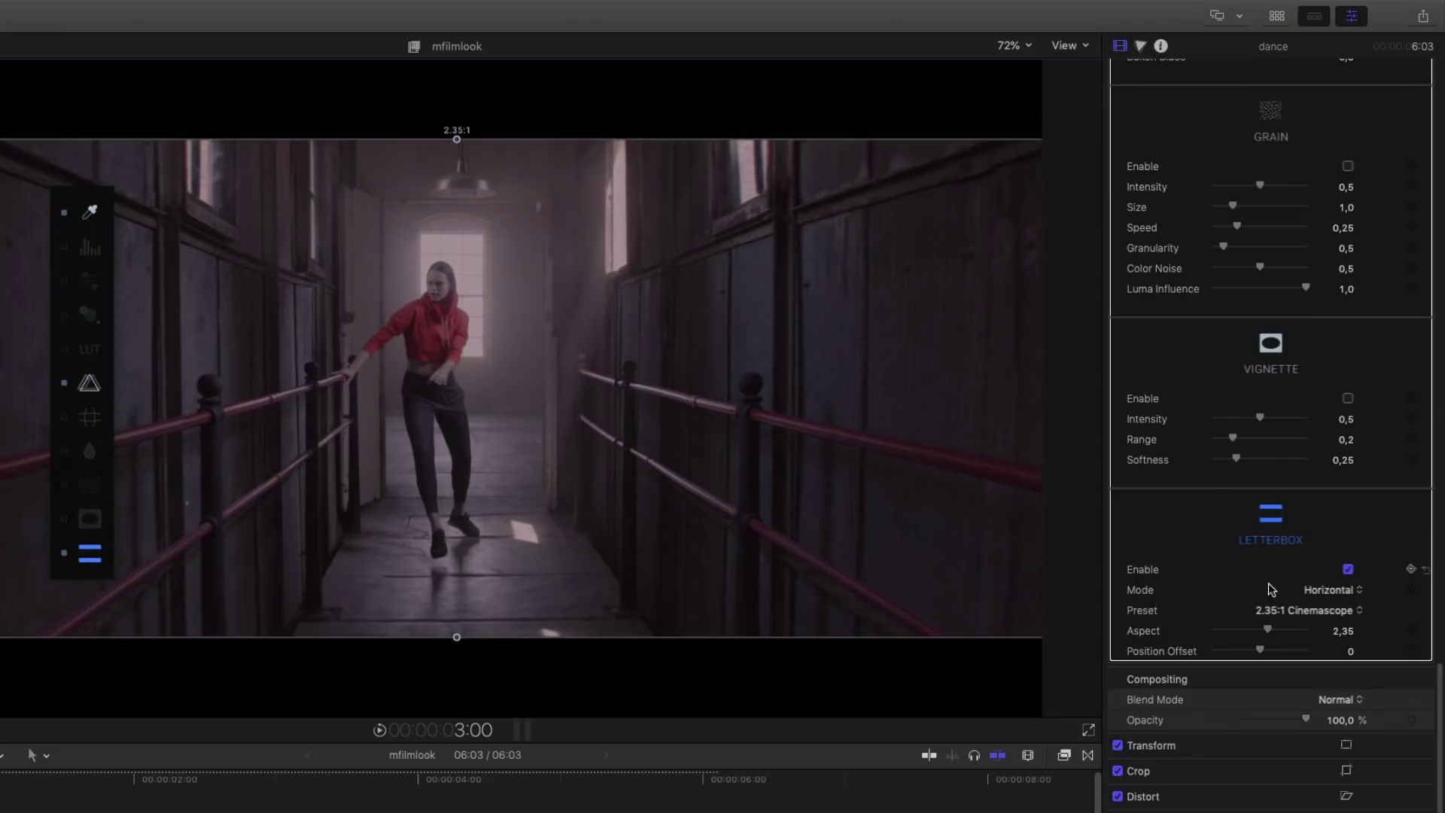
click(64, 554)
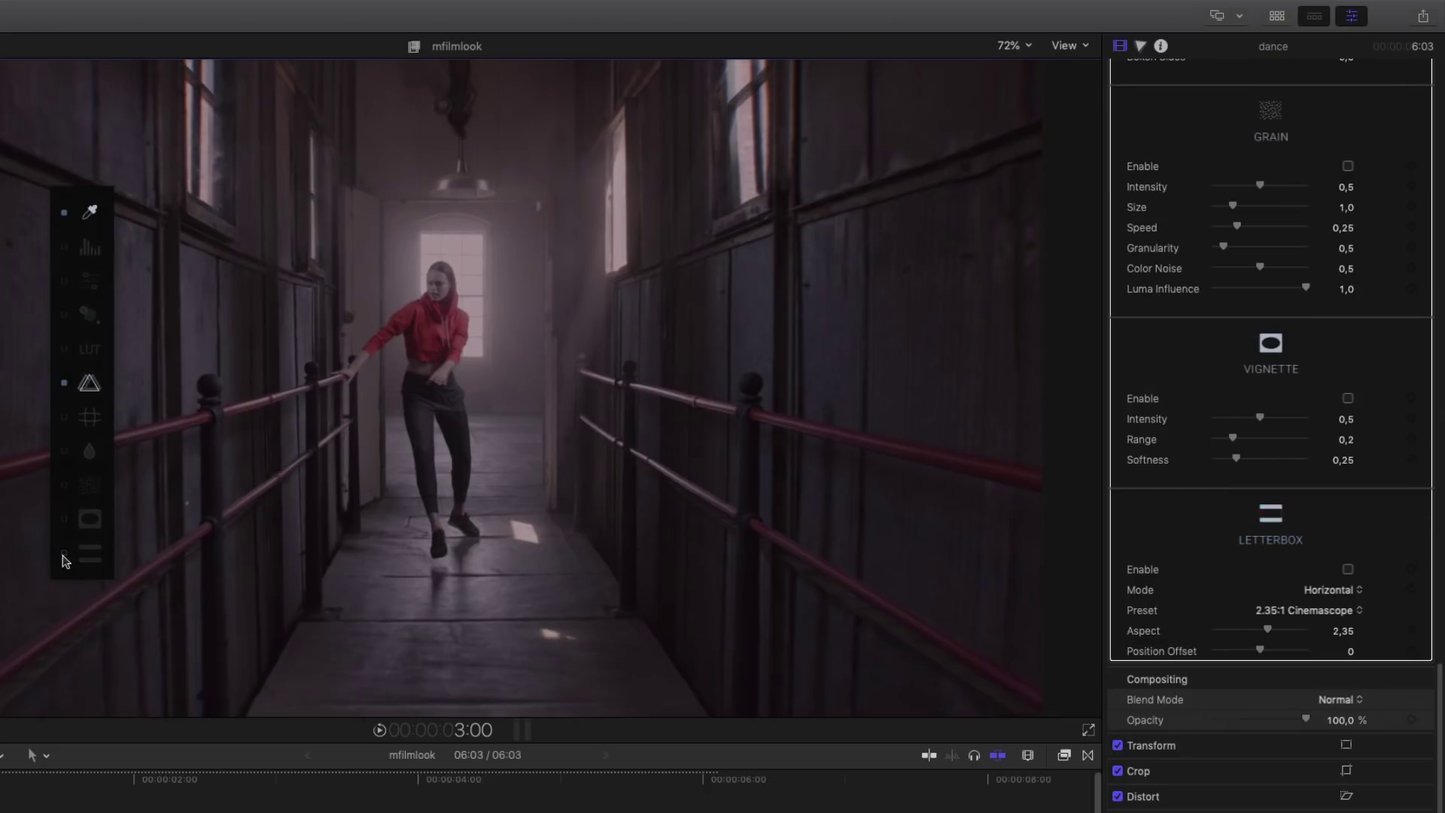
Step: Show the video scopes beside the viewer, enable Levels and apply Auto Levels to the clip
scroll(1214, 272, up, 15)
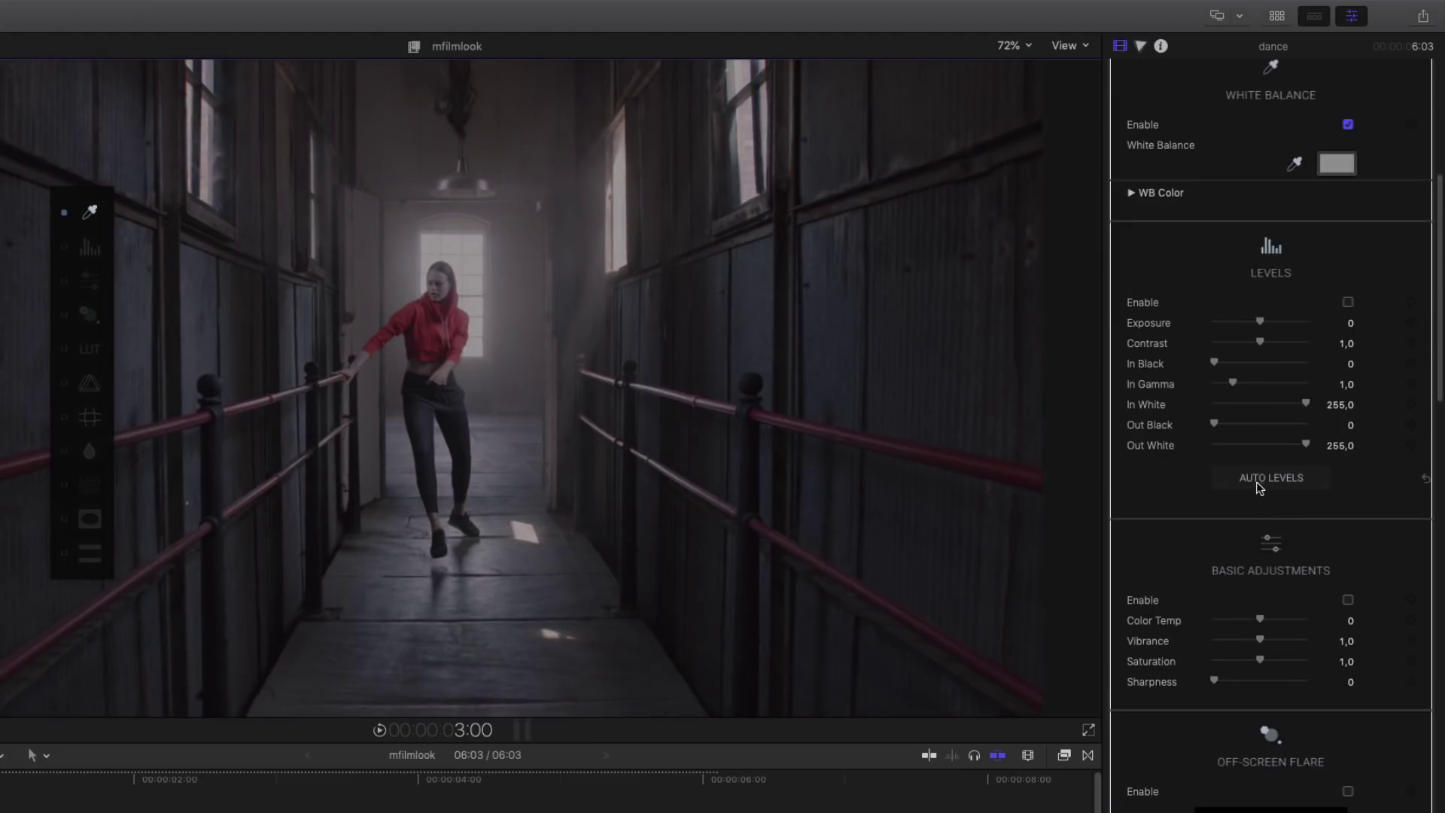
click(1084, 47)
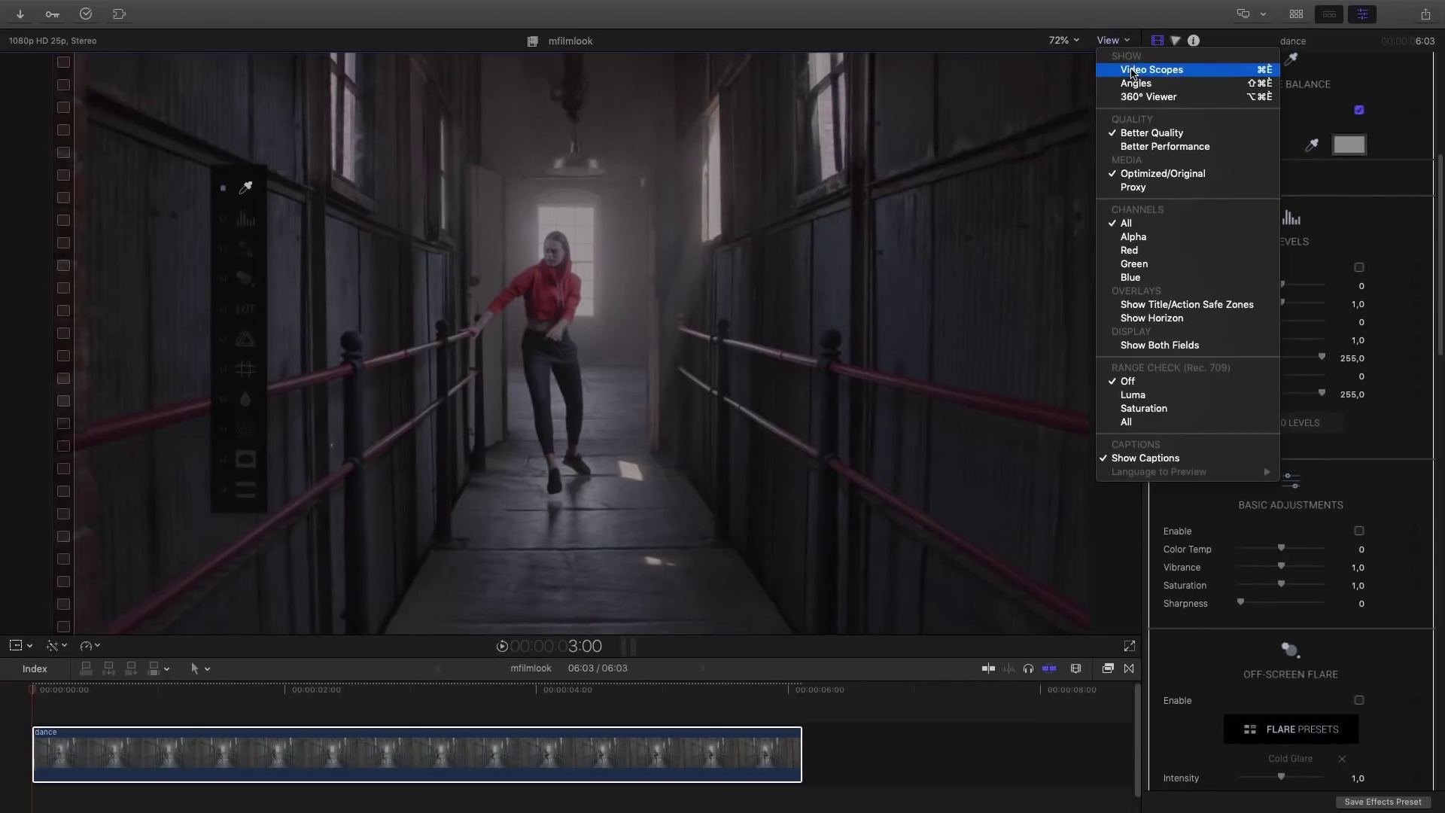
click(1133, 74)
click(1359, 267)
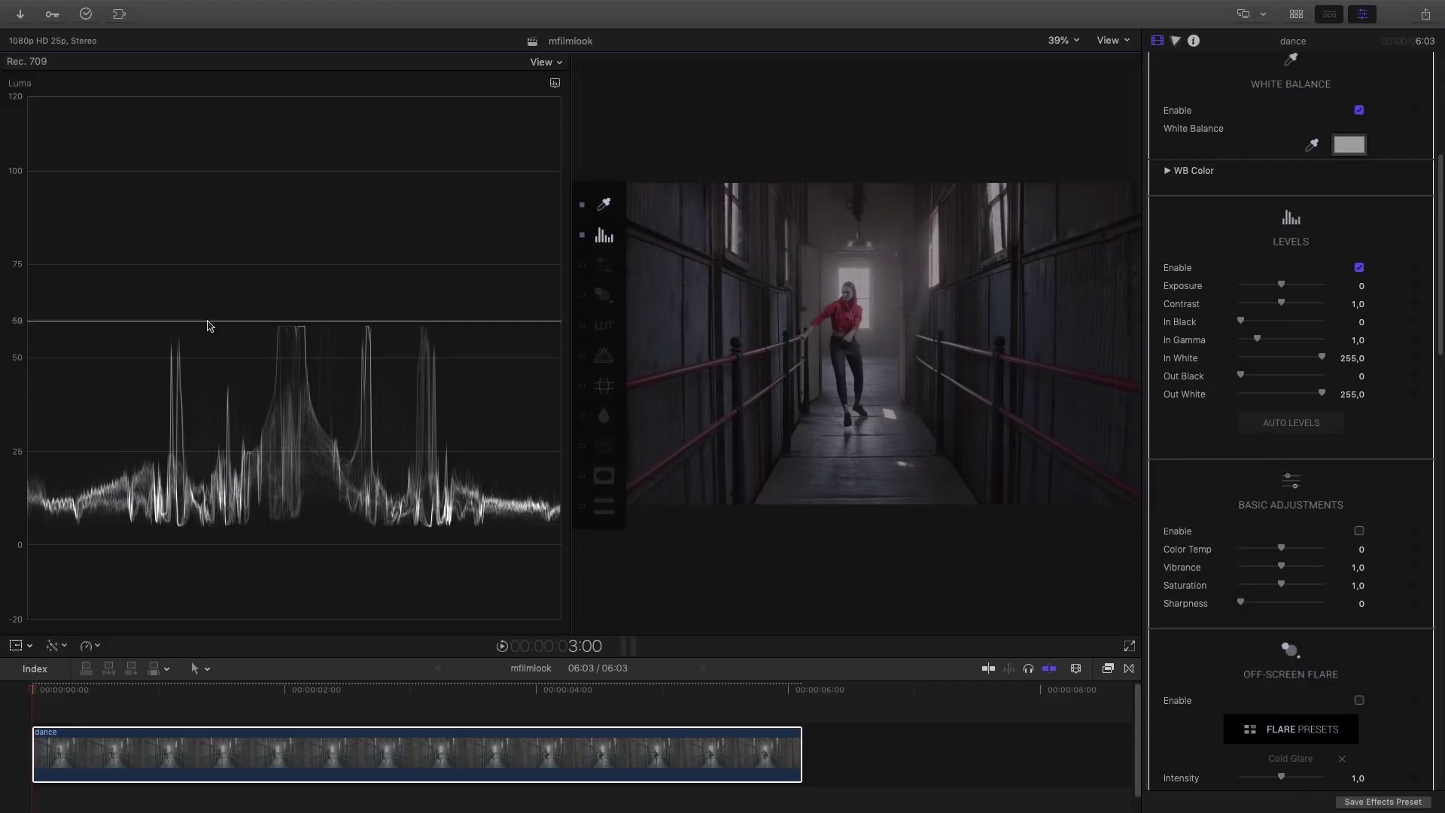
click(1292, 426)
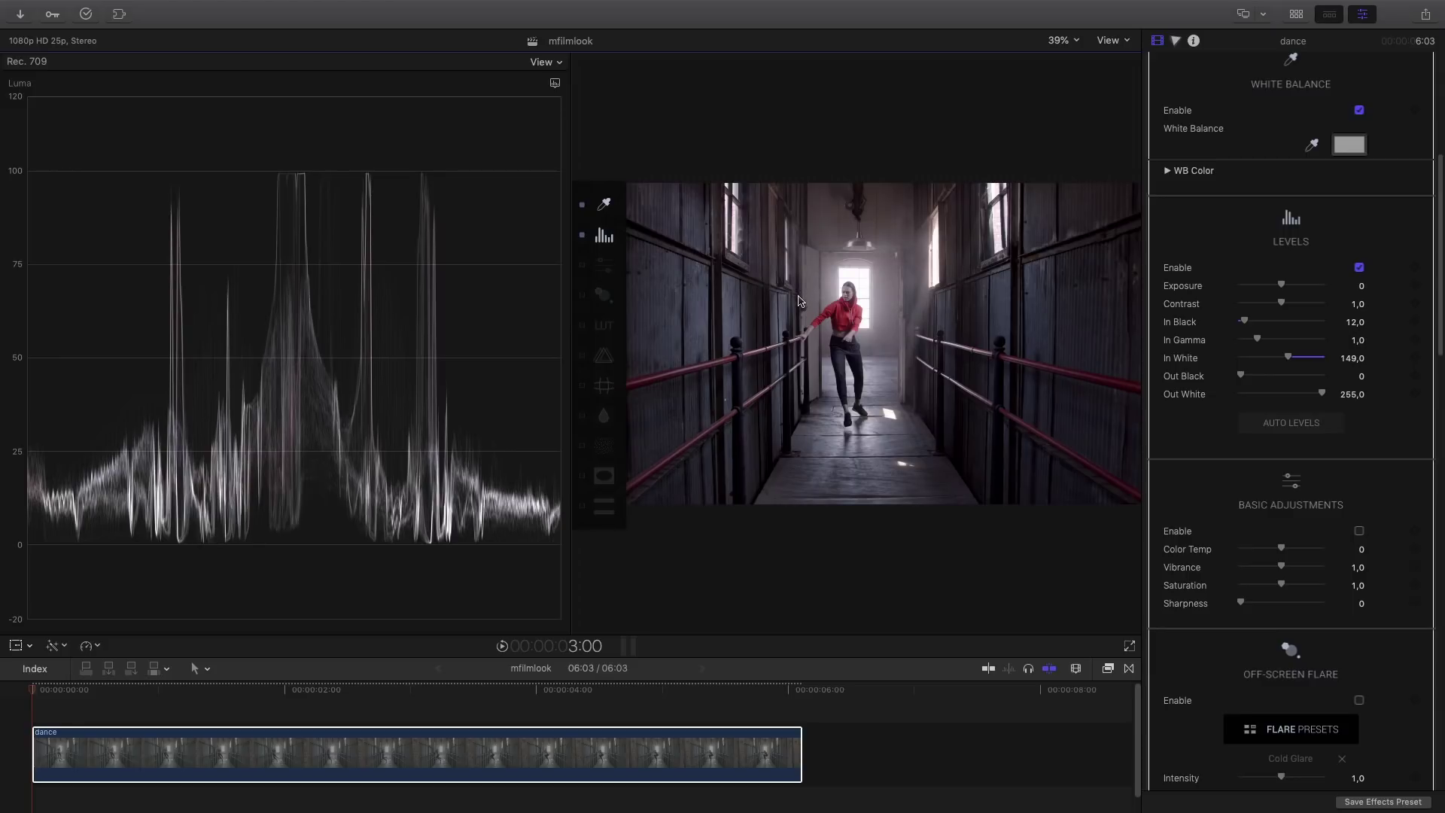
Step: Turn on the clipping display and adjust the levels to In Black 10.2 and In White 153.3
drag(1441, 317, 1444, 229)
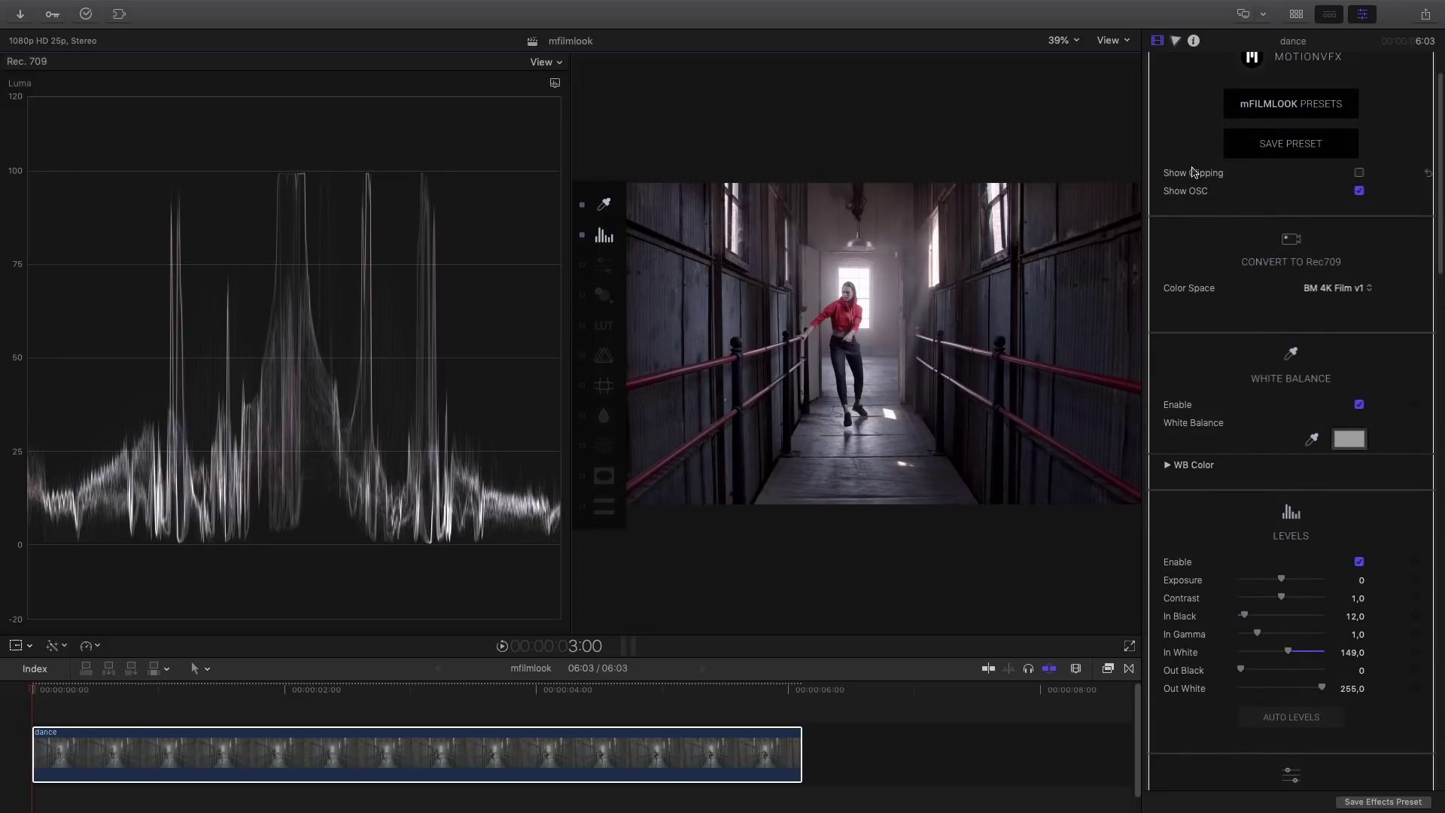
click(1359, 173)
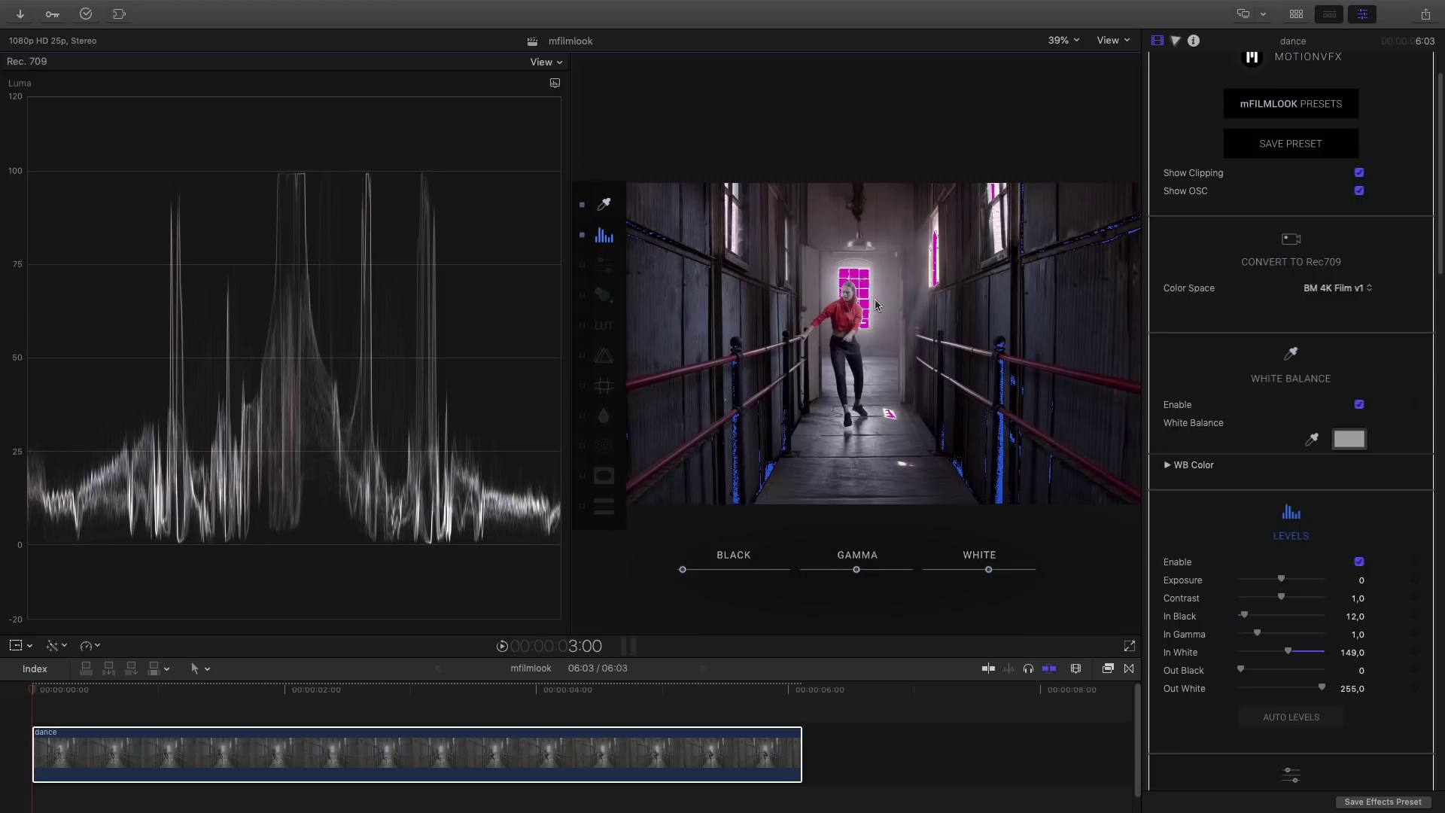
drag(683, 574, 683, 577)
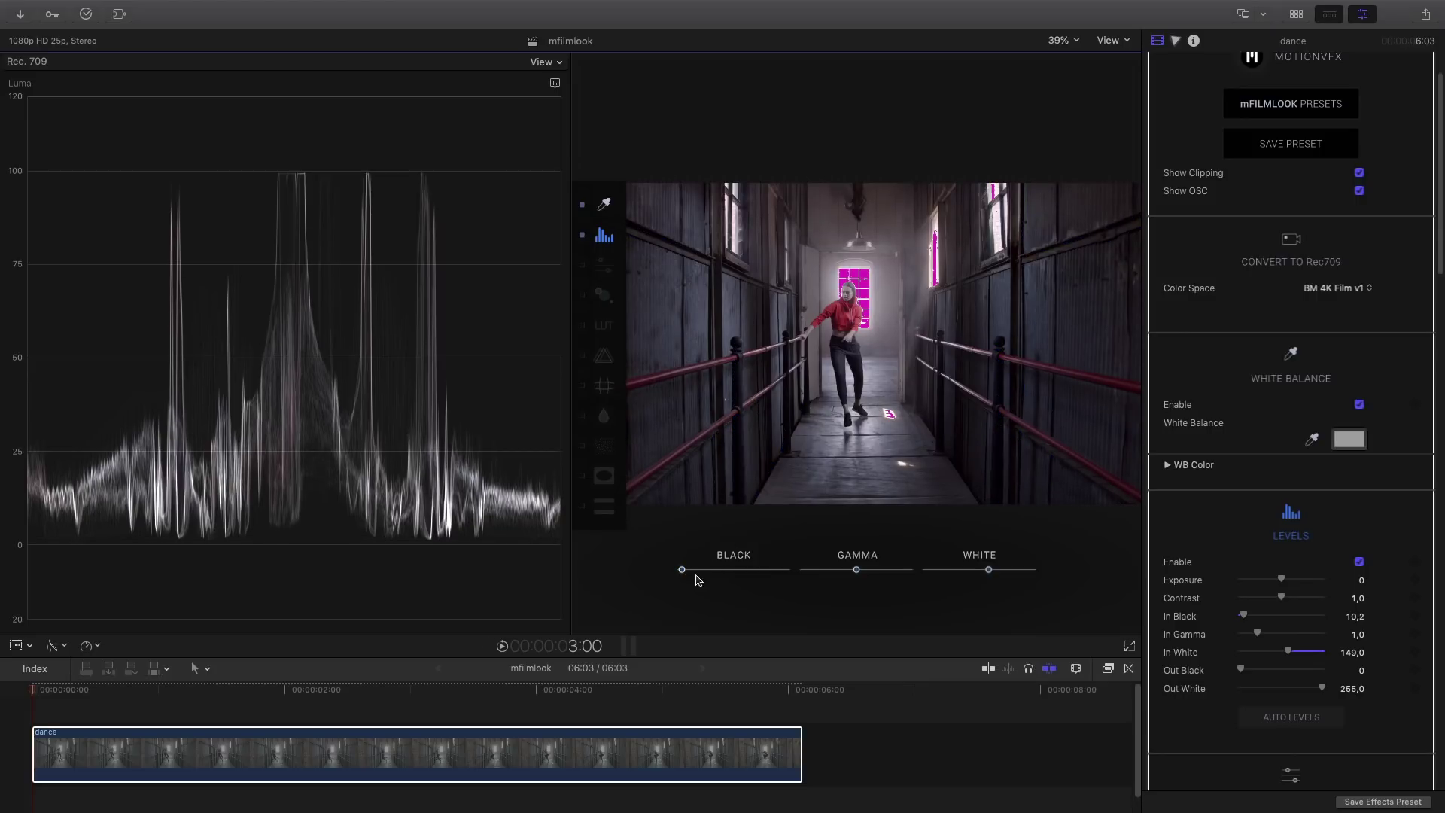
drag(987, 575, 991, 570)
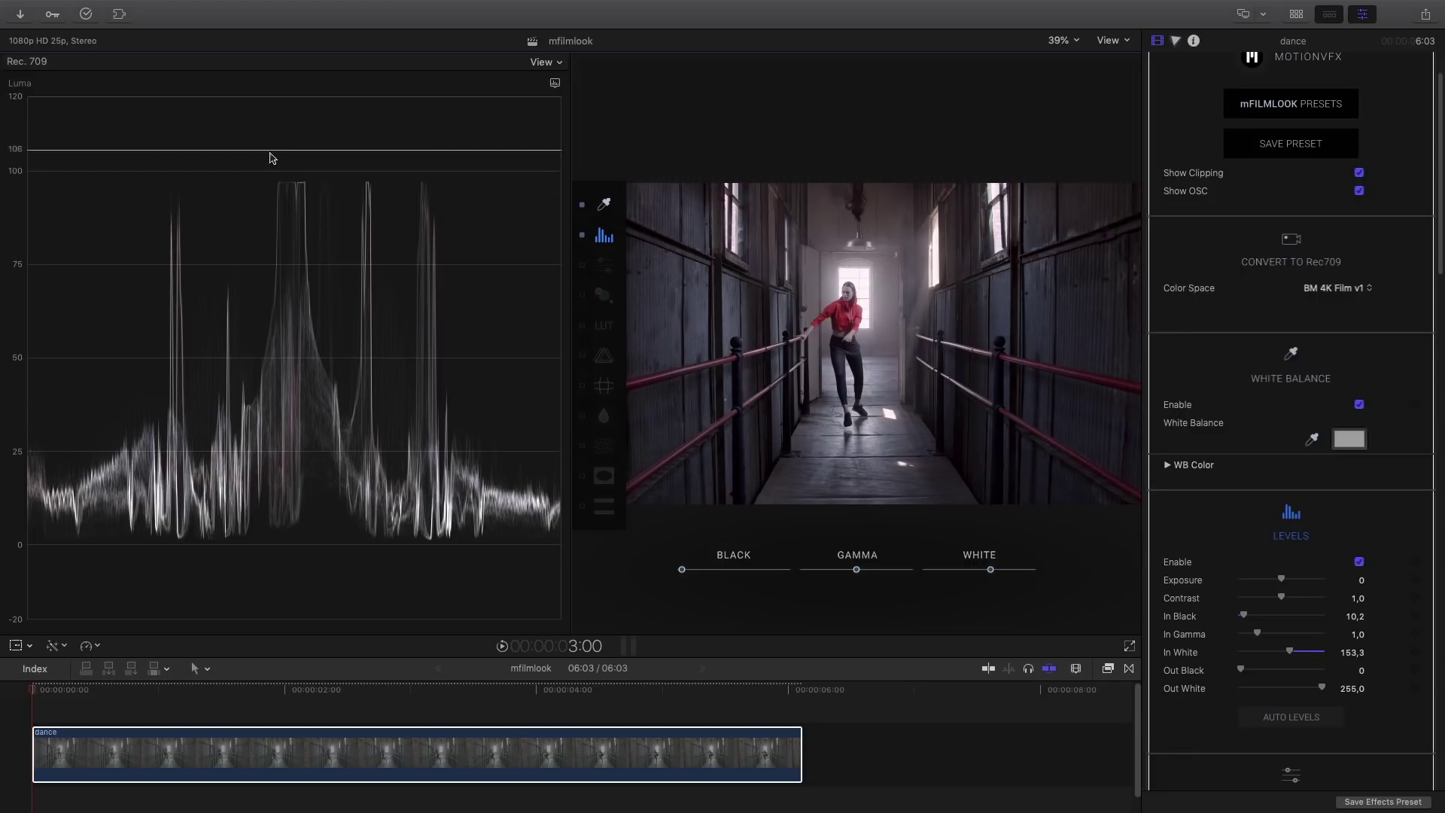
Step: Hide the video scopes and fine-tune the In White level to 152.8
click(1126, 42)
click(1129, 69)
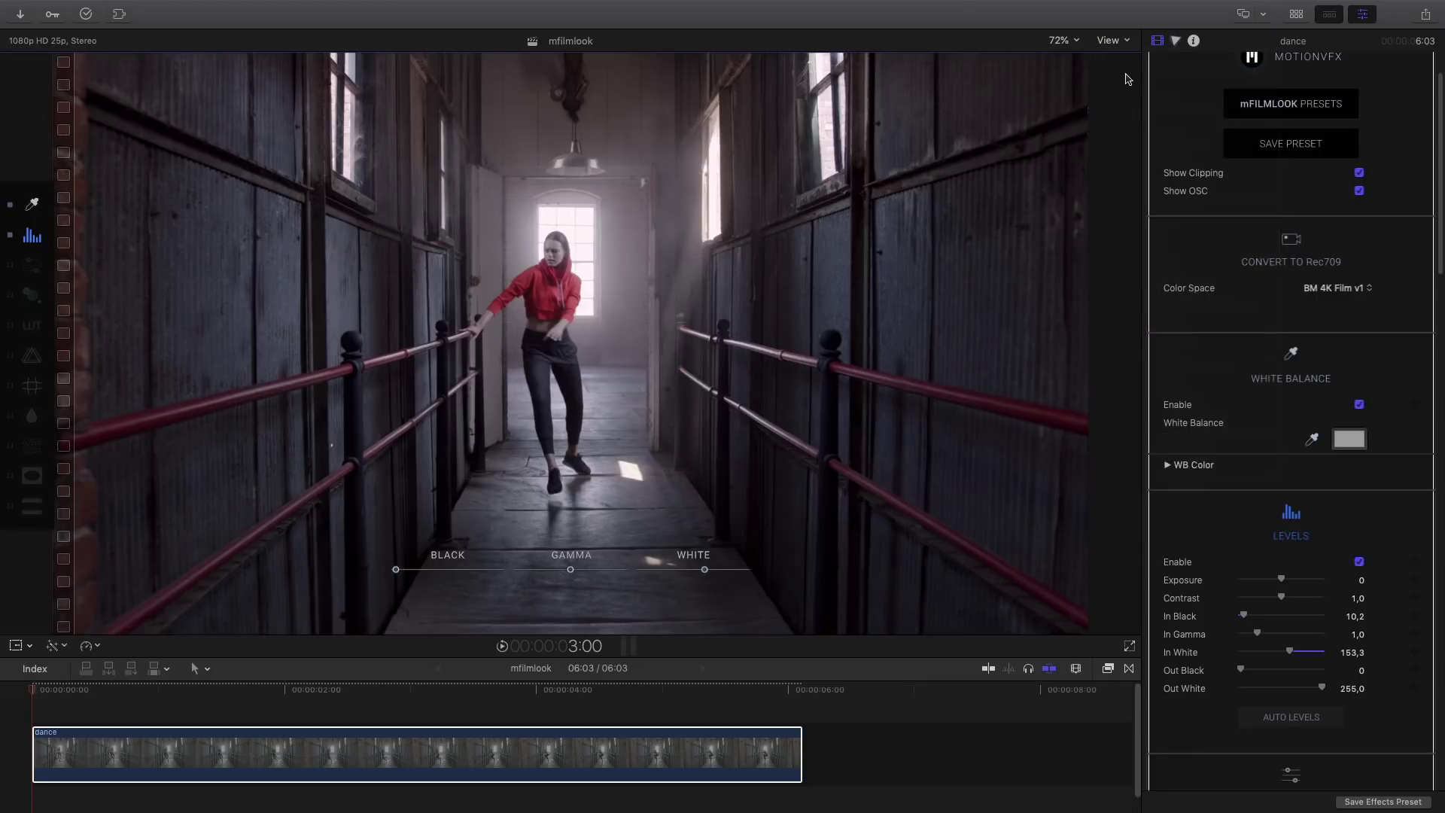
drag(706, 574, 705, 576)
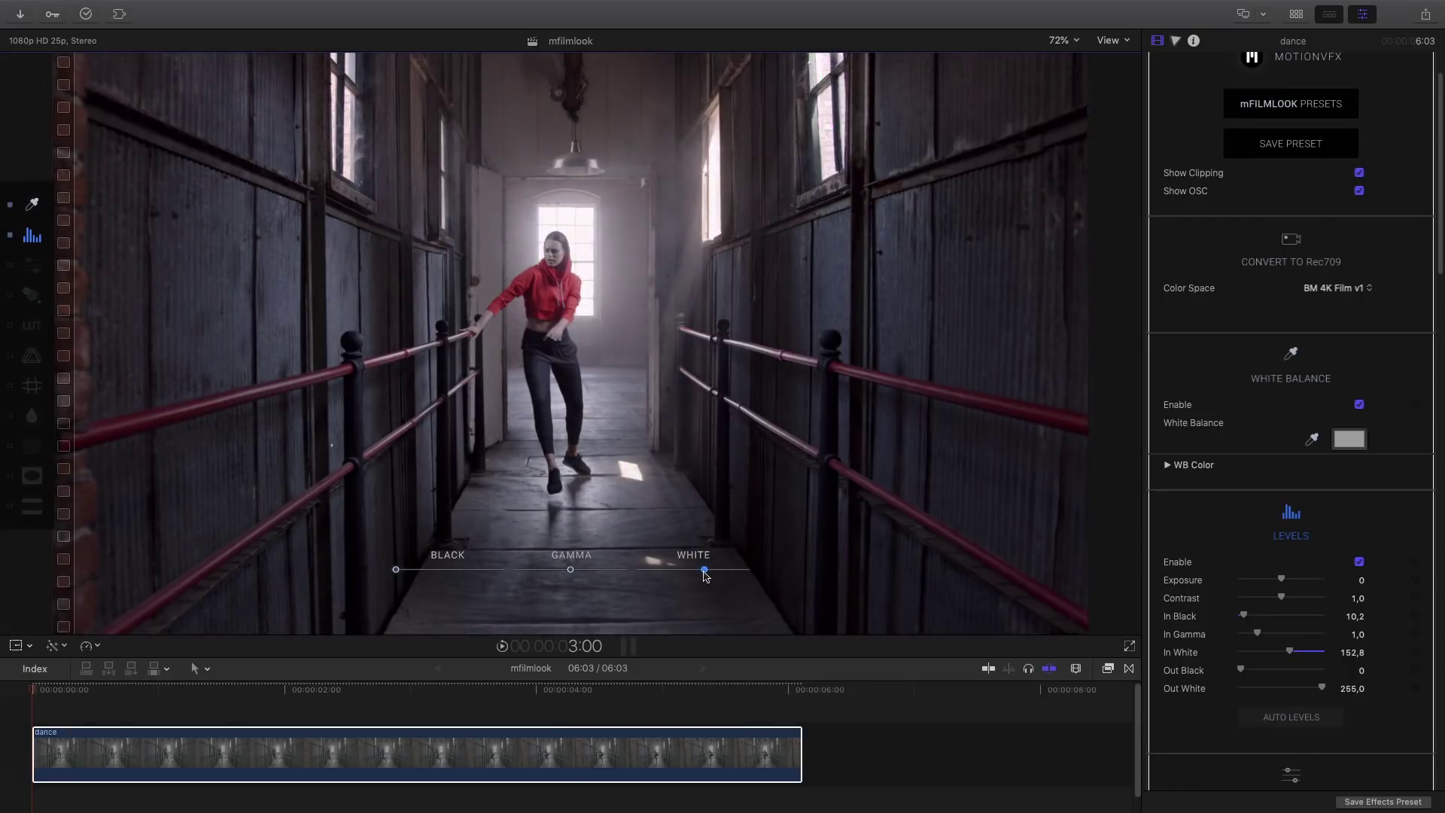
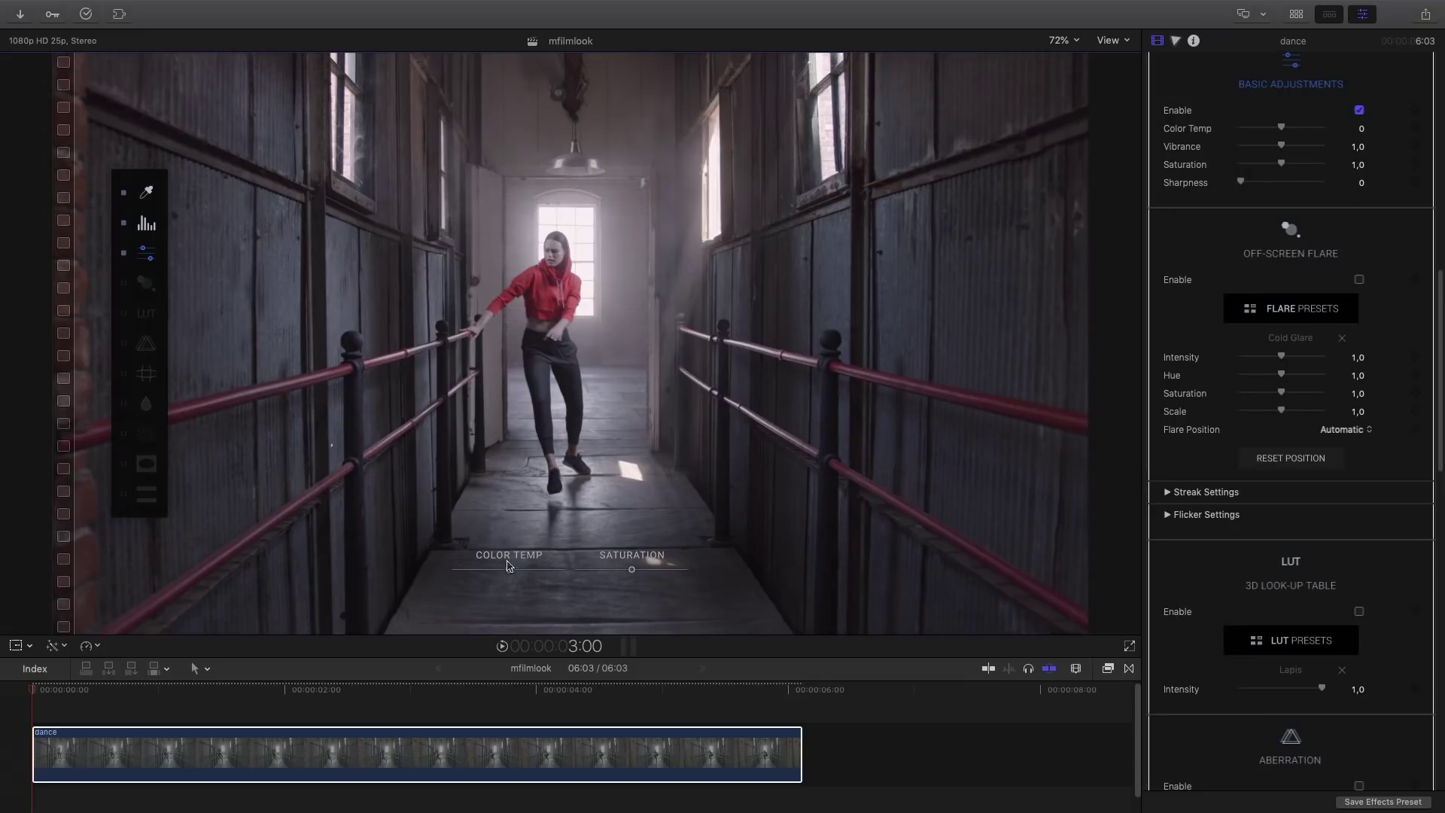
Step: In Basic Adjustments, try a color temperature shift and return it to neutral, raise vibrance, slightly lower saturation and increase sharpness
drag(506, 573, 525, 572)
drag(510, 574, 509, 573)
mouse_move(632, 574)
mouse_down()
mouse_move(591, 571)
mouse_move(652, 579)
mouse_move(633, 582)
mouse_up()
drag(1283, 149, 1301, 147)
drag(624, 573, 622, 574)
mouse_move(1240, 182)
mouse_down()
mouse_move(1347, 183)
mouse_move(1242, 185)
mouse_move(1269, 183)
mouse_up()
Step: Enable Off-Screen Flare and show its on-screen controls in the viewer
scroll(1442, 300, down, 1)
scroll(1442, 300, down, 4)
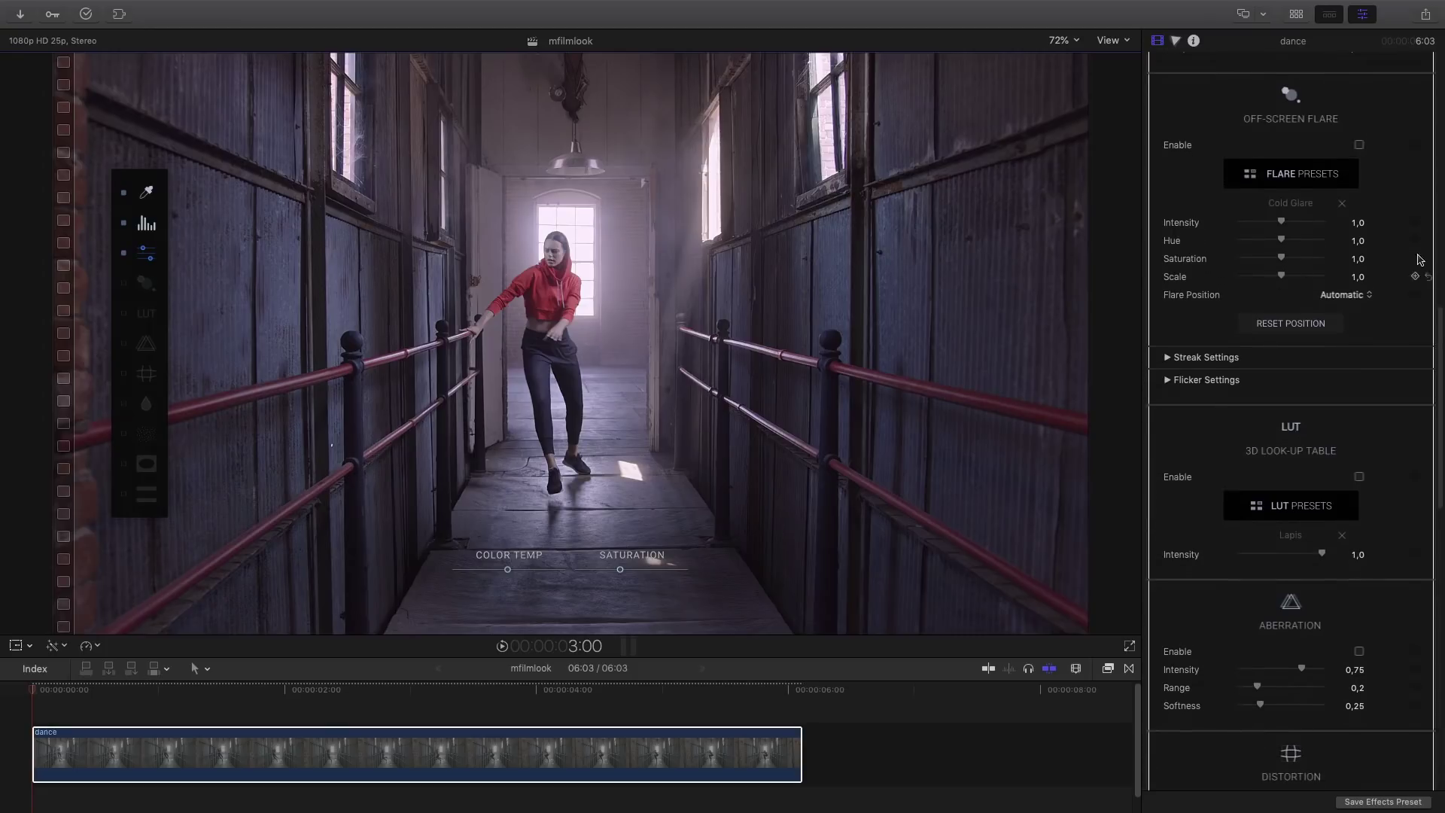
click(1359, 146)
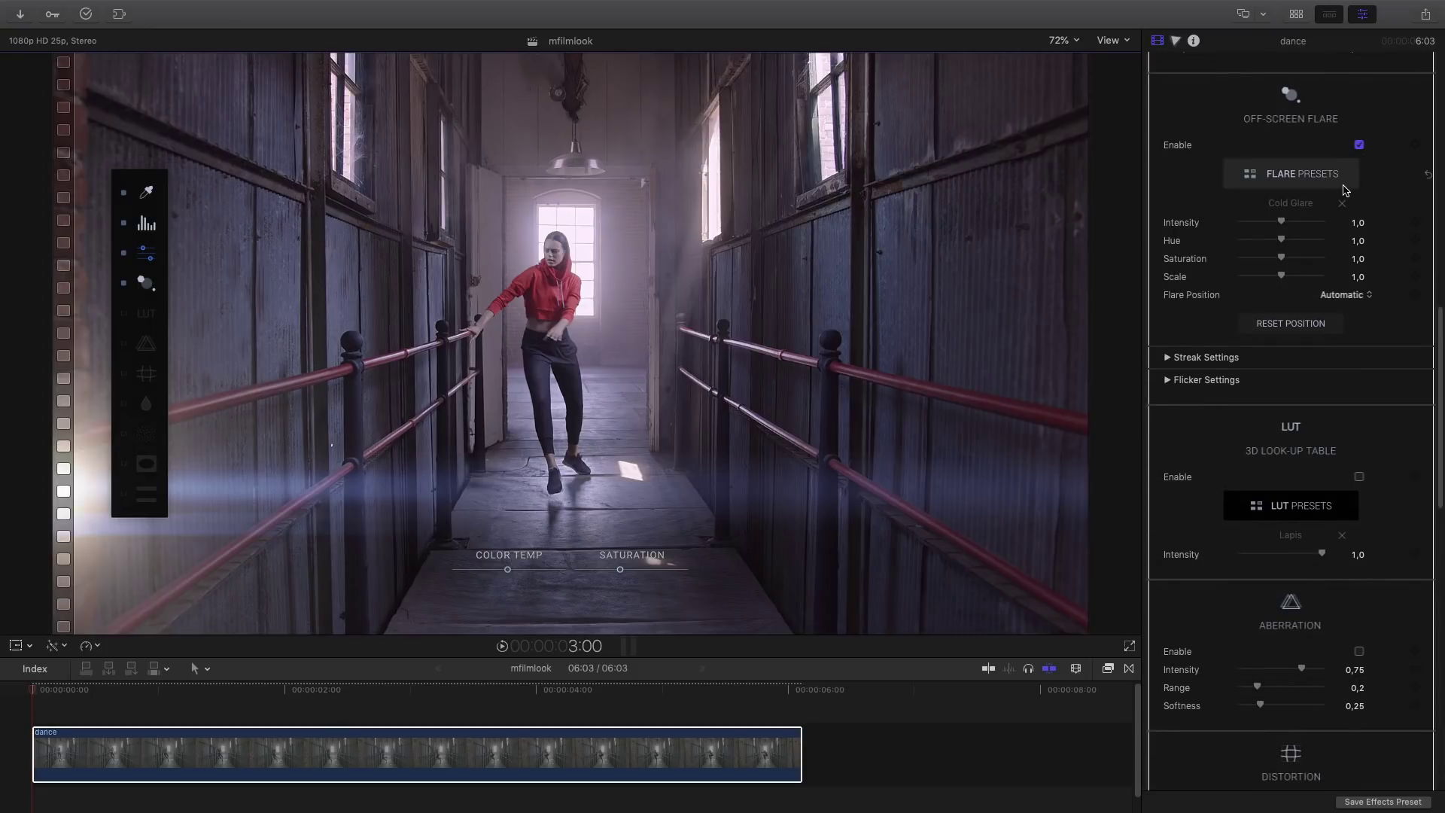
click(147, 283)
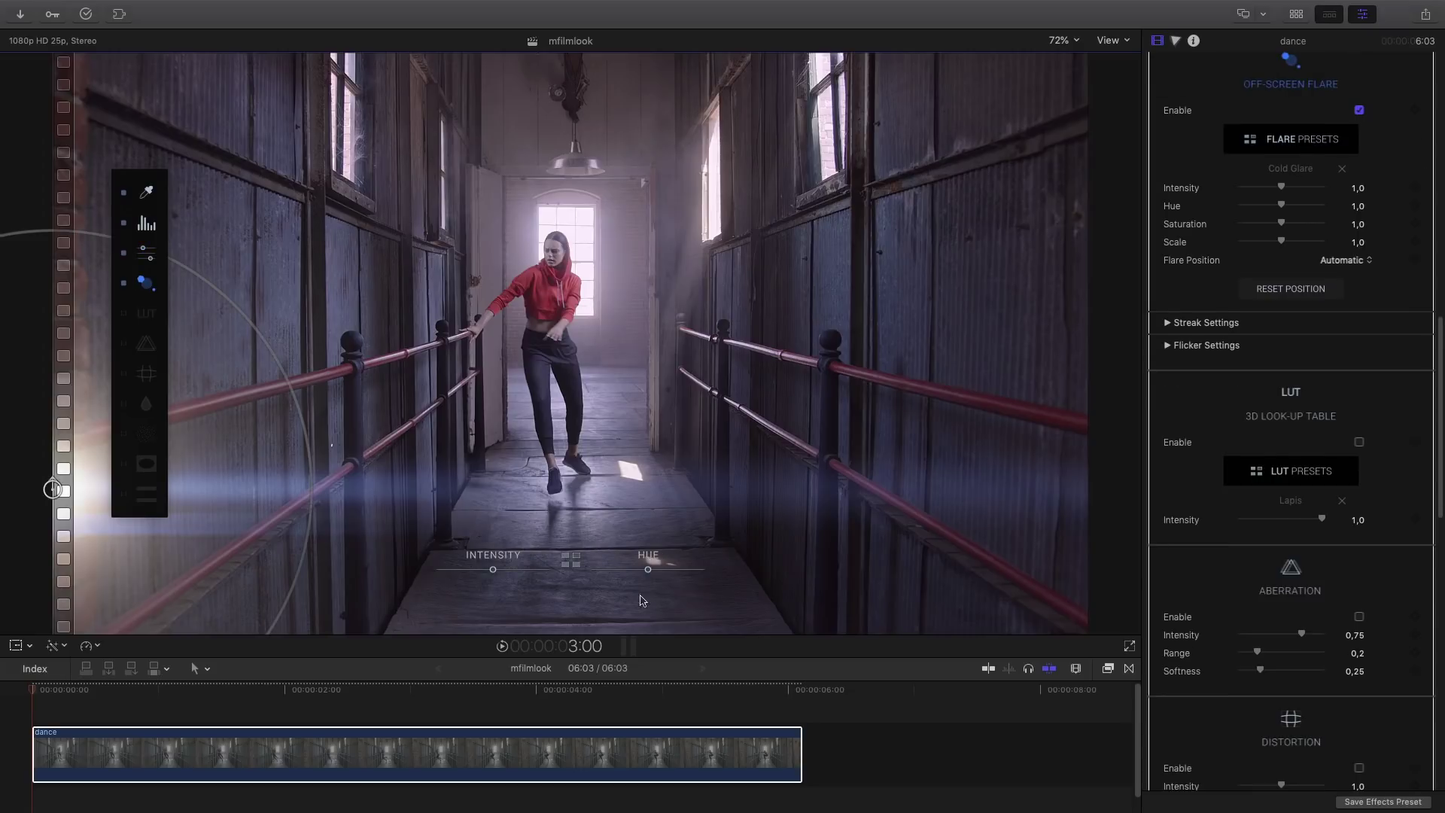
Step: Browse the flare presets, try Sunset Glow and Sunny Light Streak, and apply Arena Reflector
click(1285, 144)
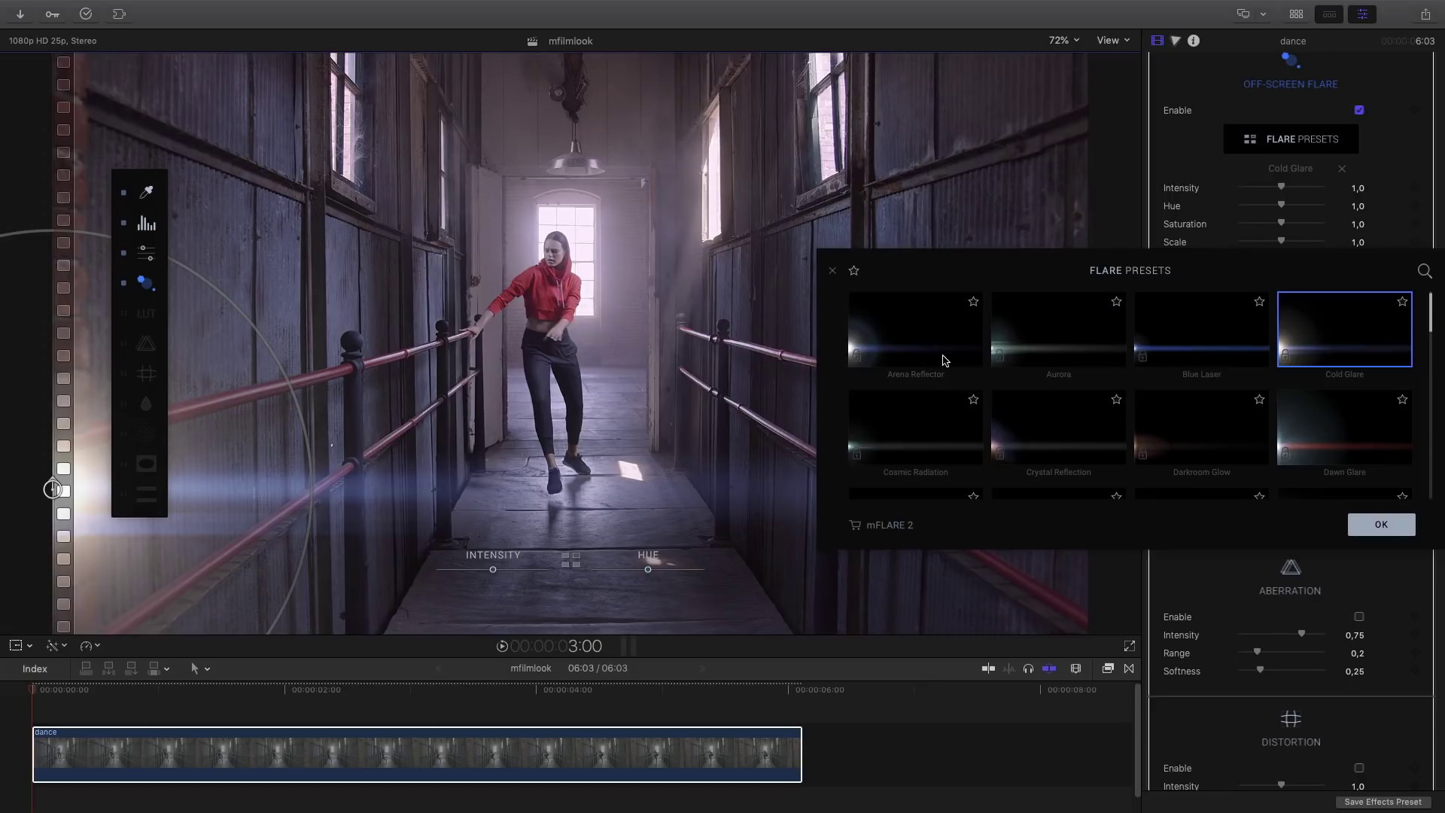
drag(1428, 331, 1430, 481)
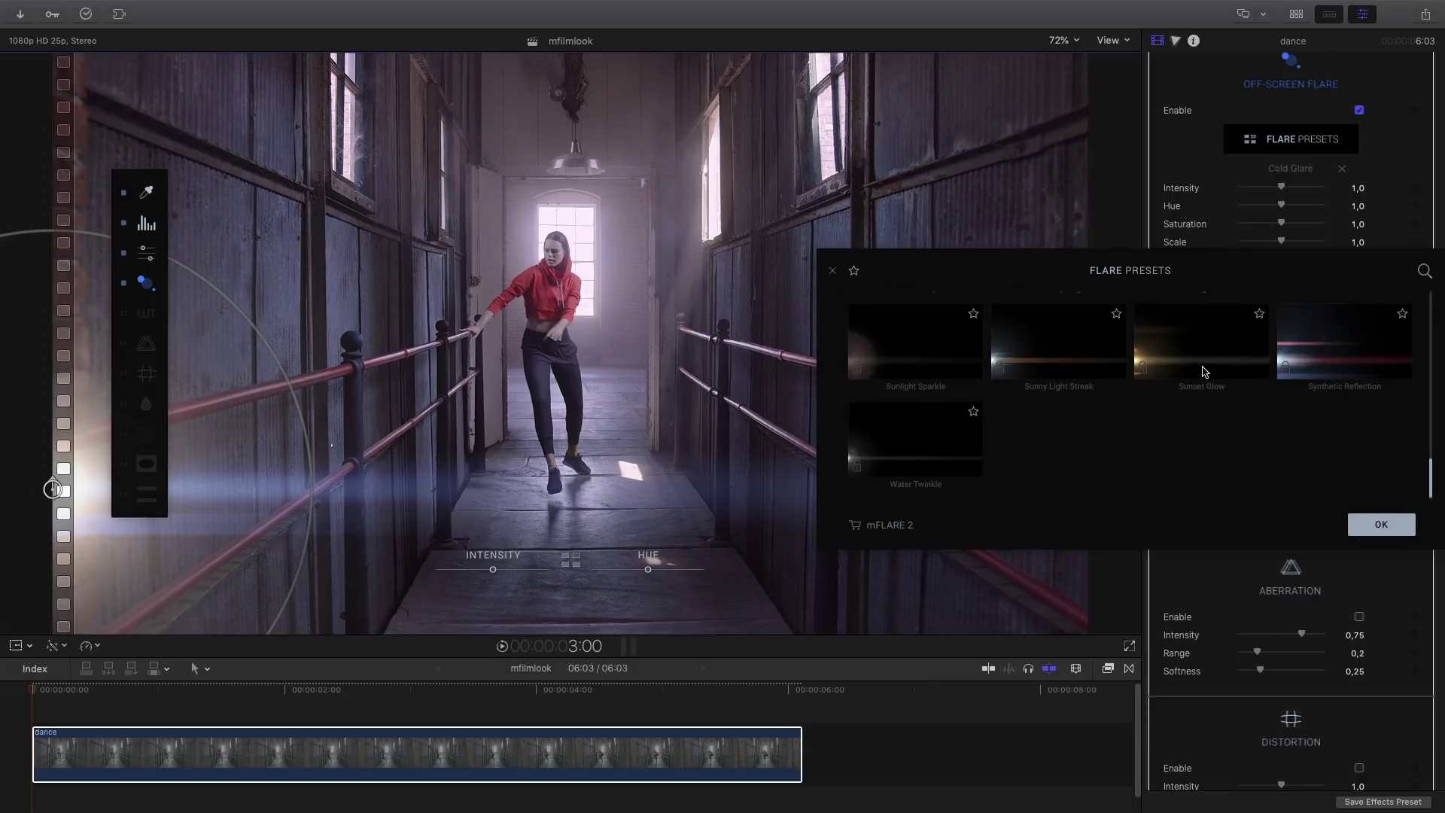
click(1185, 362)
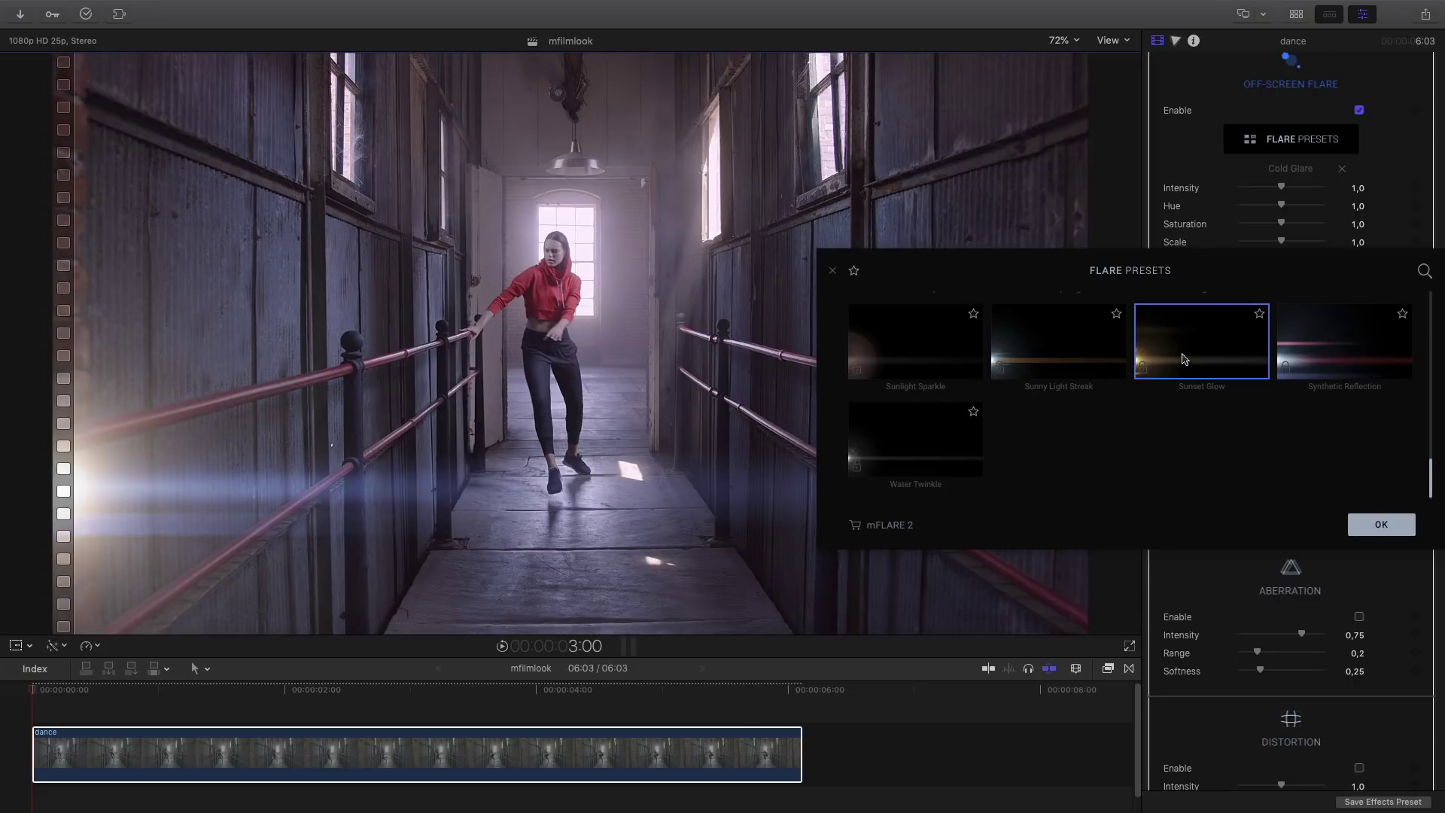
click(1049, 359)
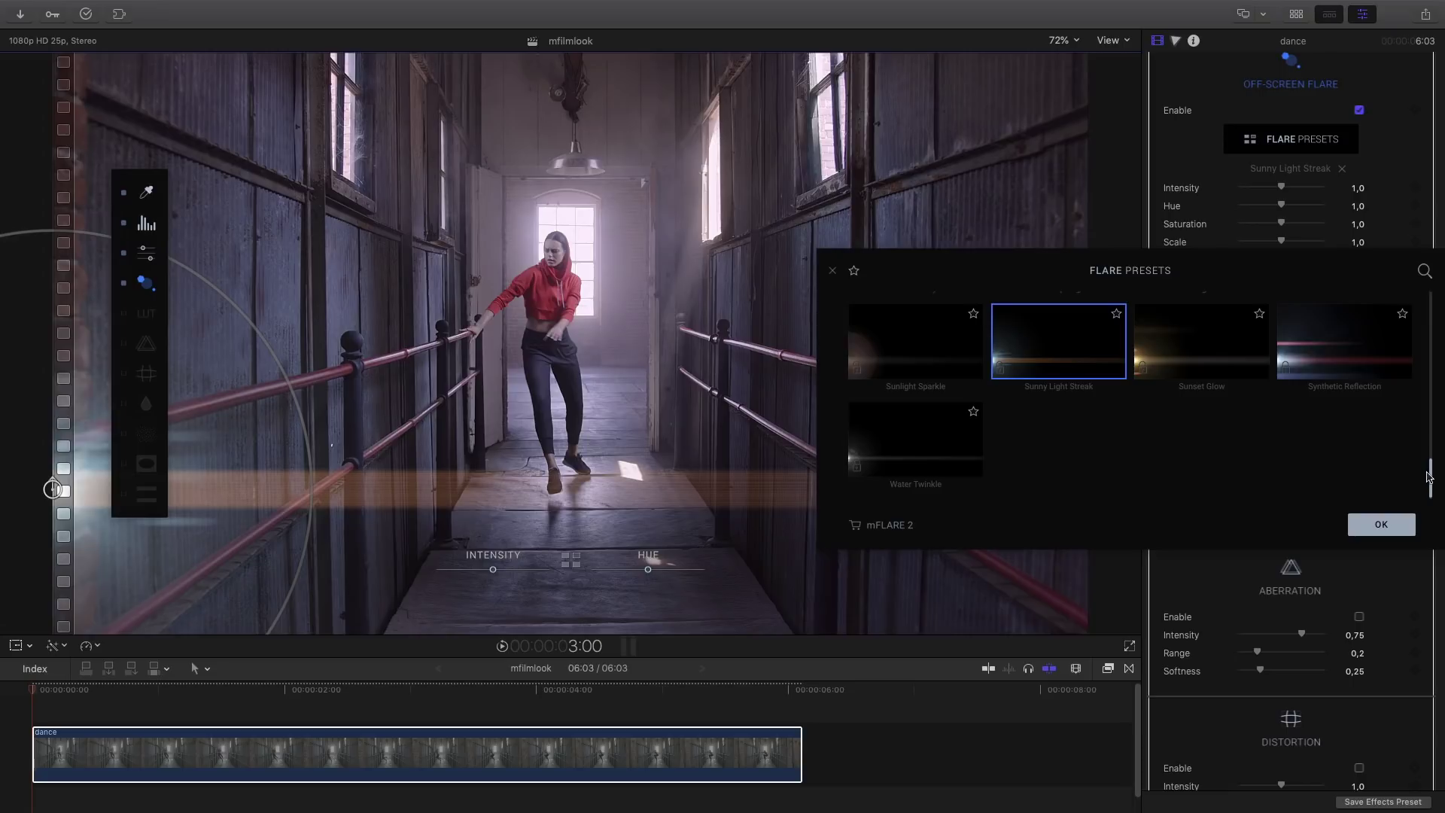
drag(1429, 476, 1438, 288)
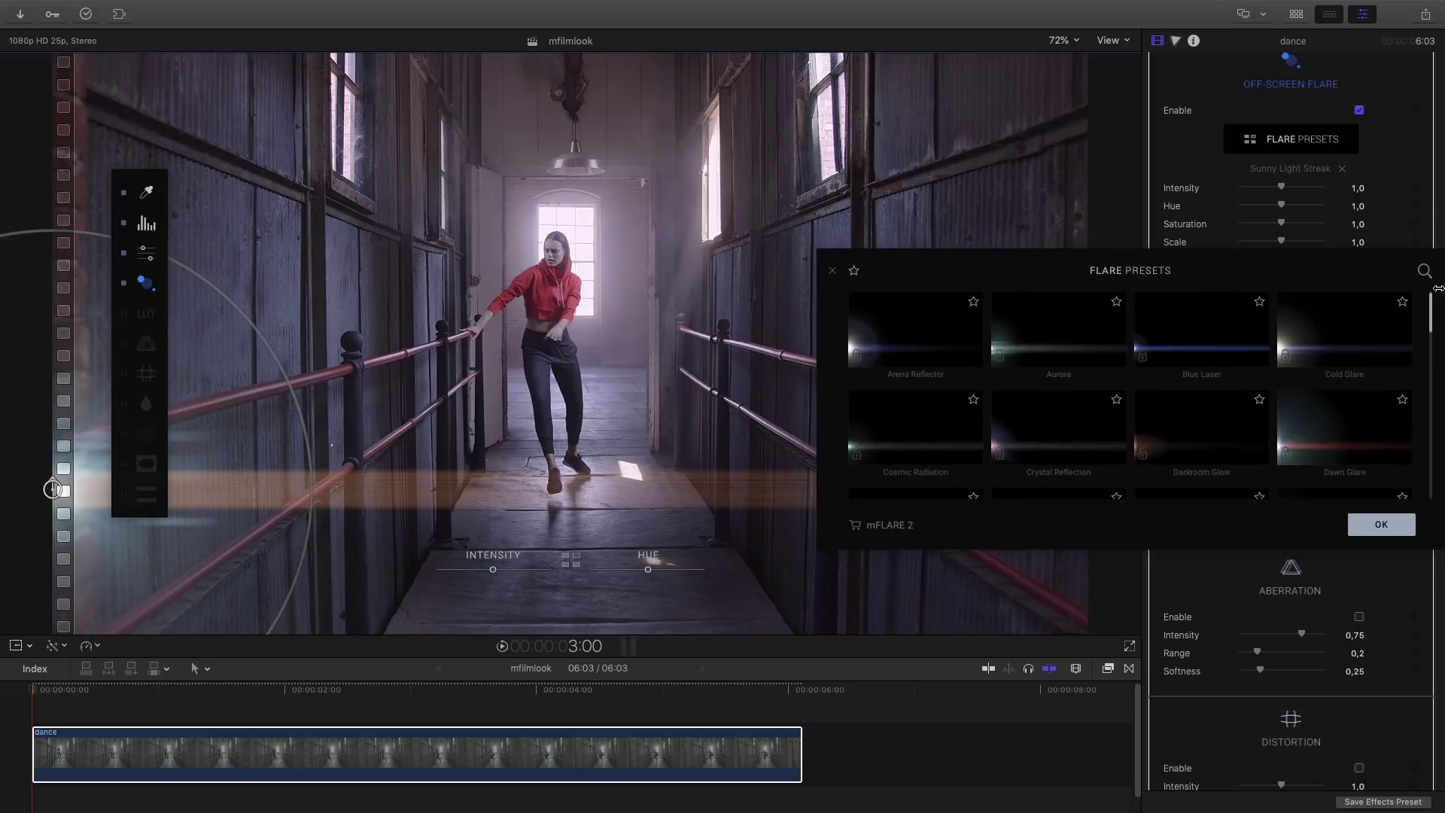
click(939, 342)
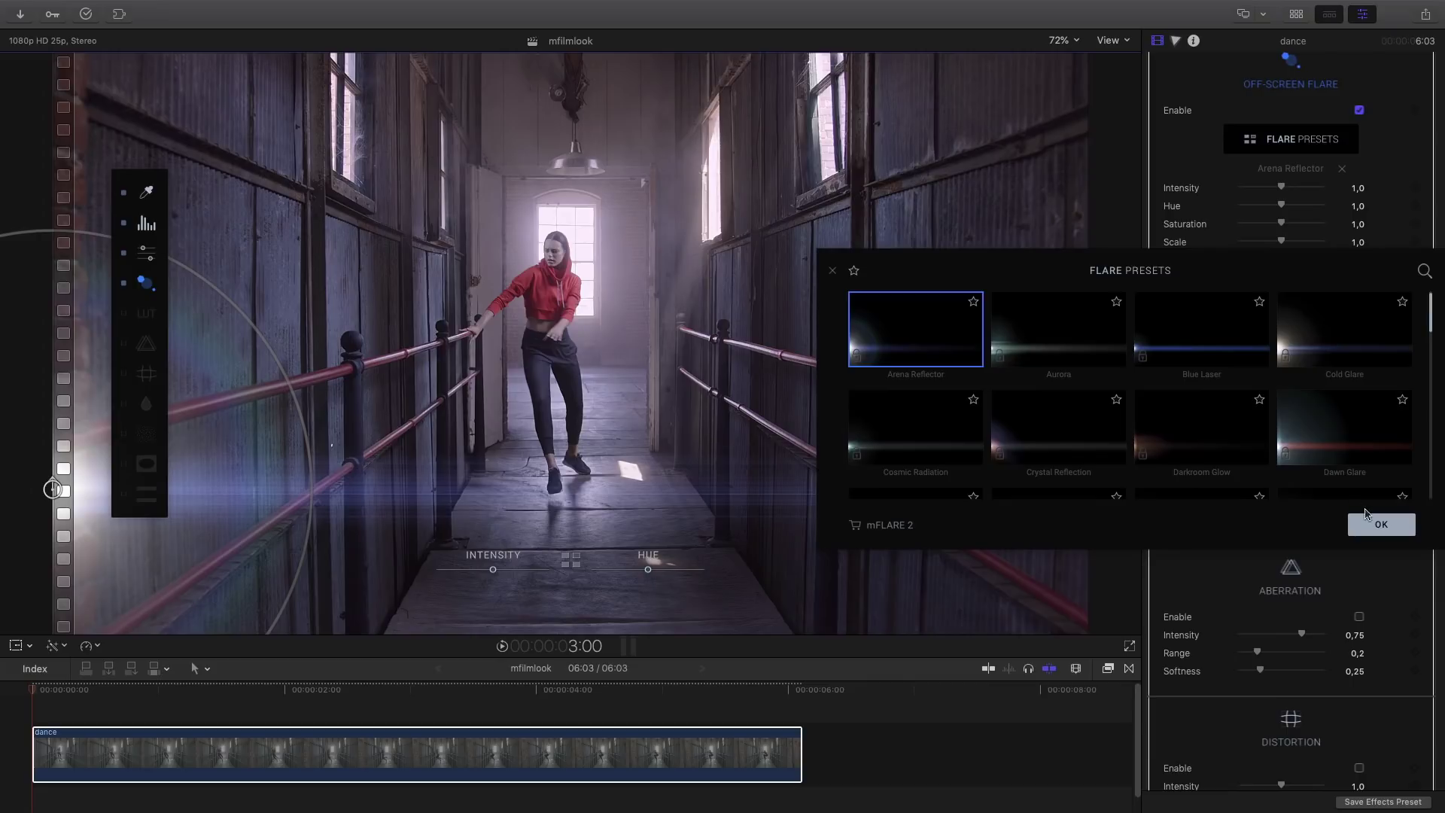
click(1383, 526)
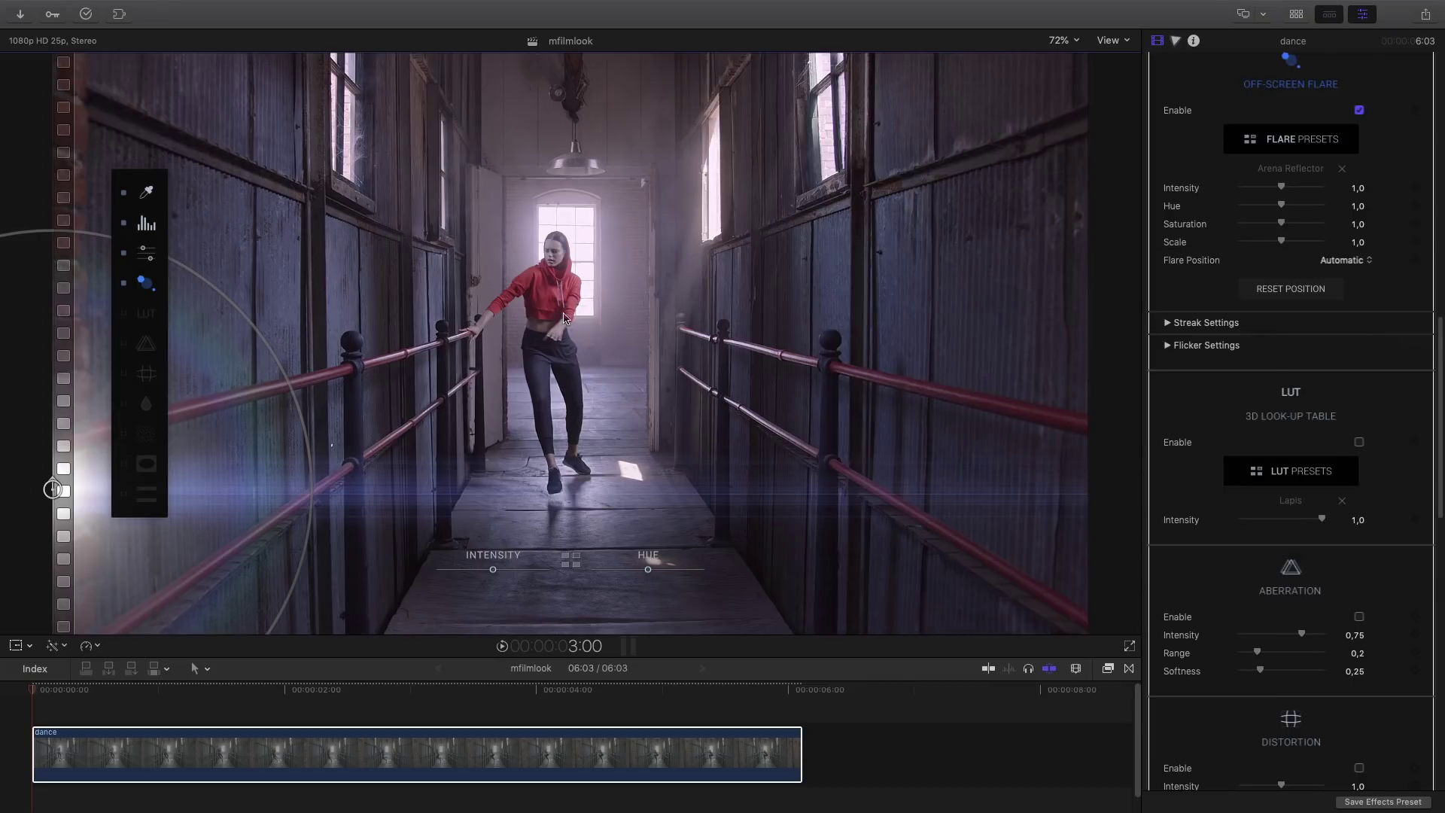
Step: Move the flare onto the bright window behind the dancer, play the clip briefly and return to its start
drag(52, 490, 582, 220)
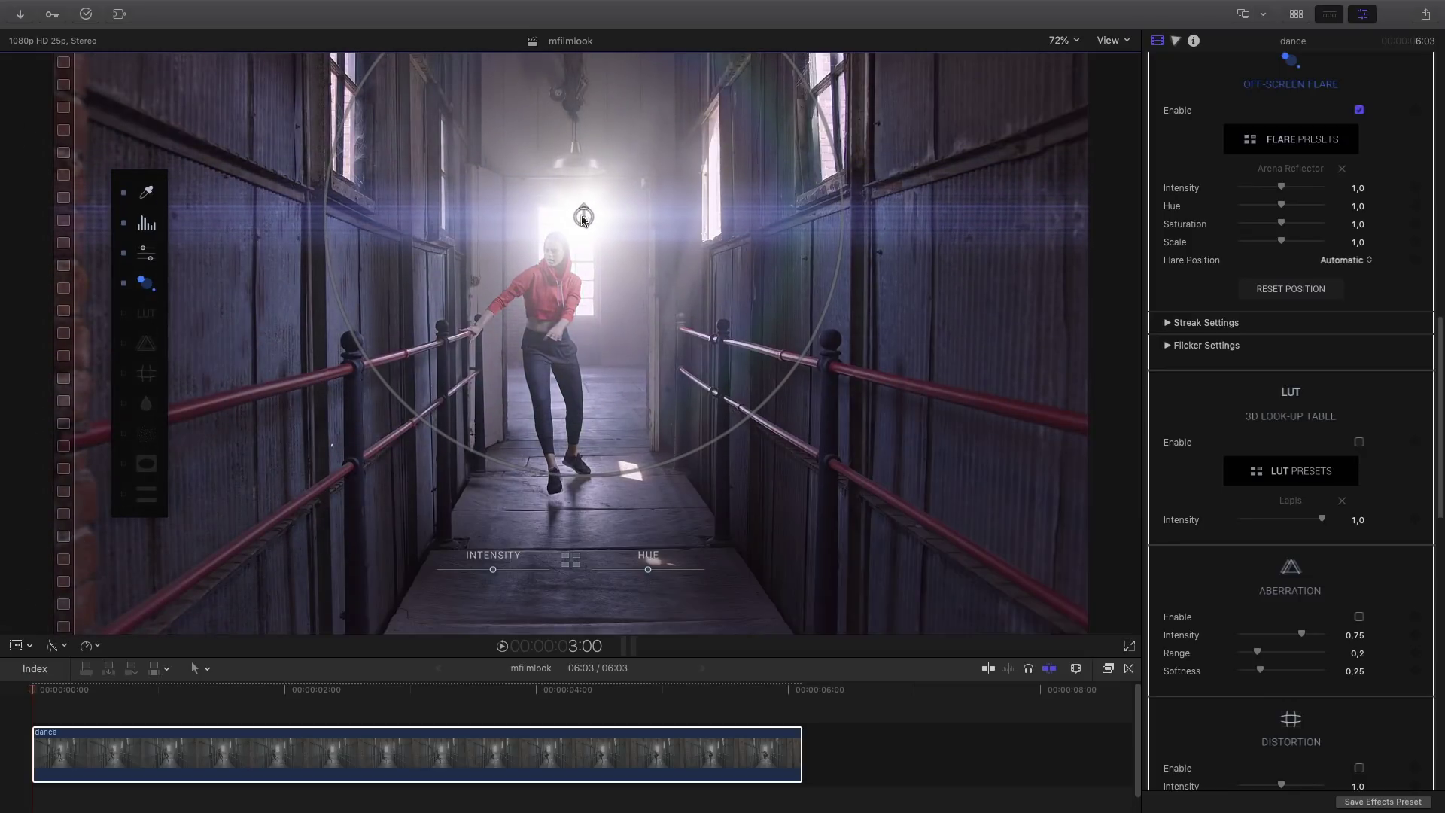
click(52, 698)
key(space)
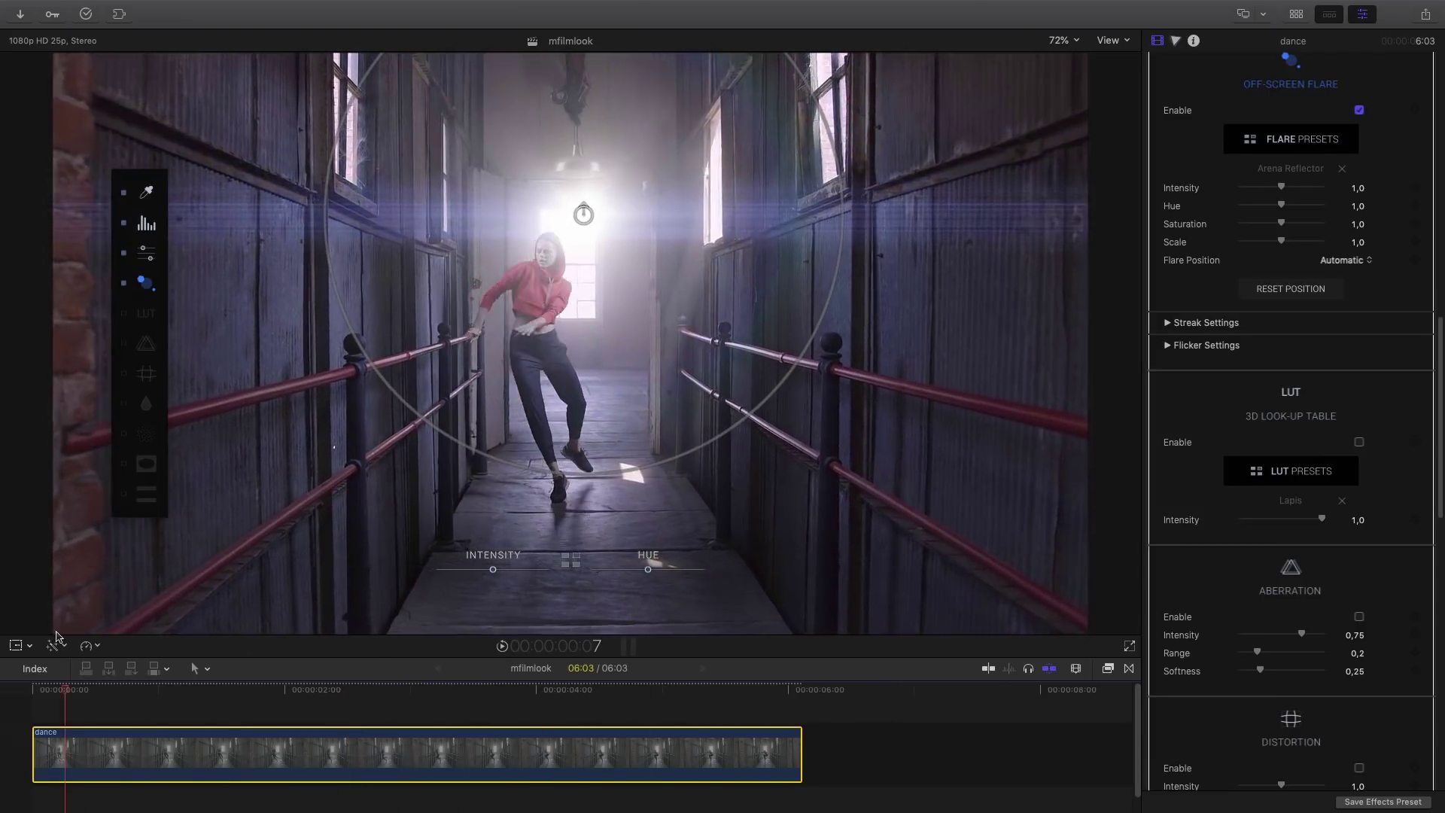
key(Home)
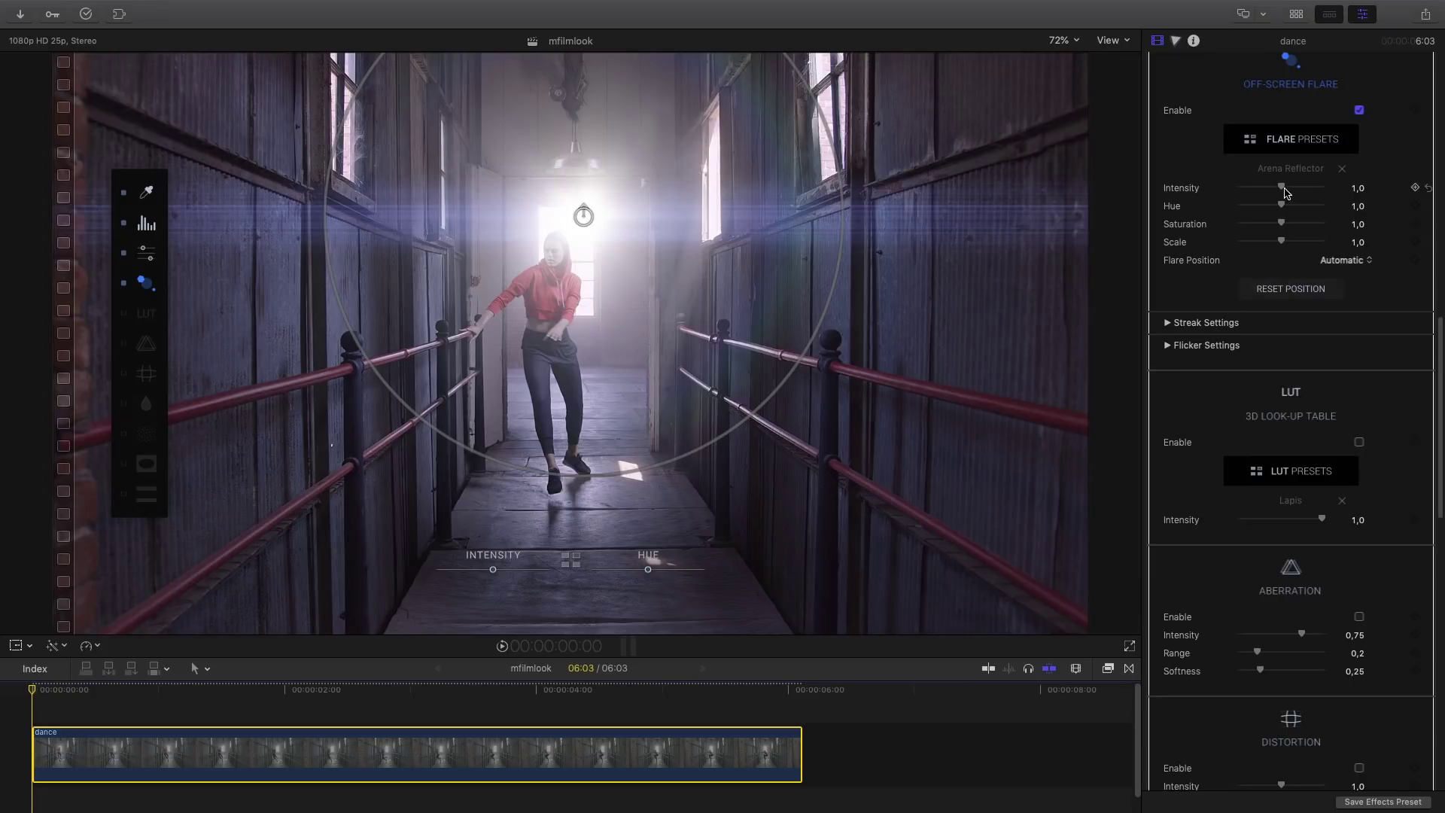
Step: Set the flare's intensity to 0.93, hue to 1.07, saturation to 1.46 and scale to 0.92, keeping its position on Automatic
drag(1283, 188, 1278, 243)
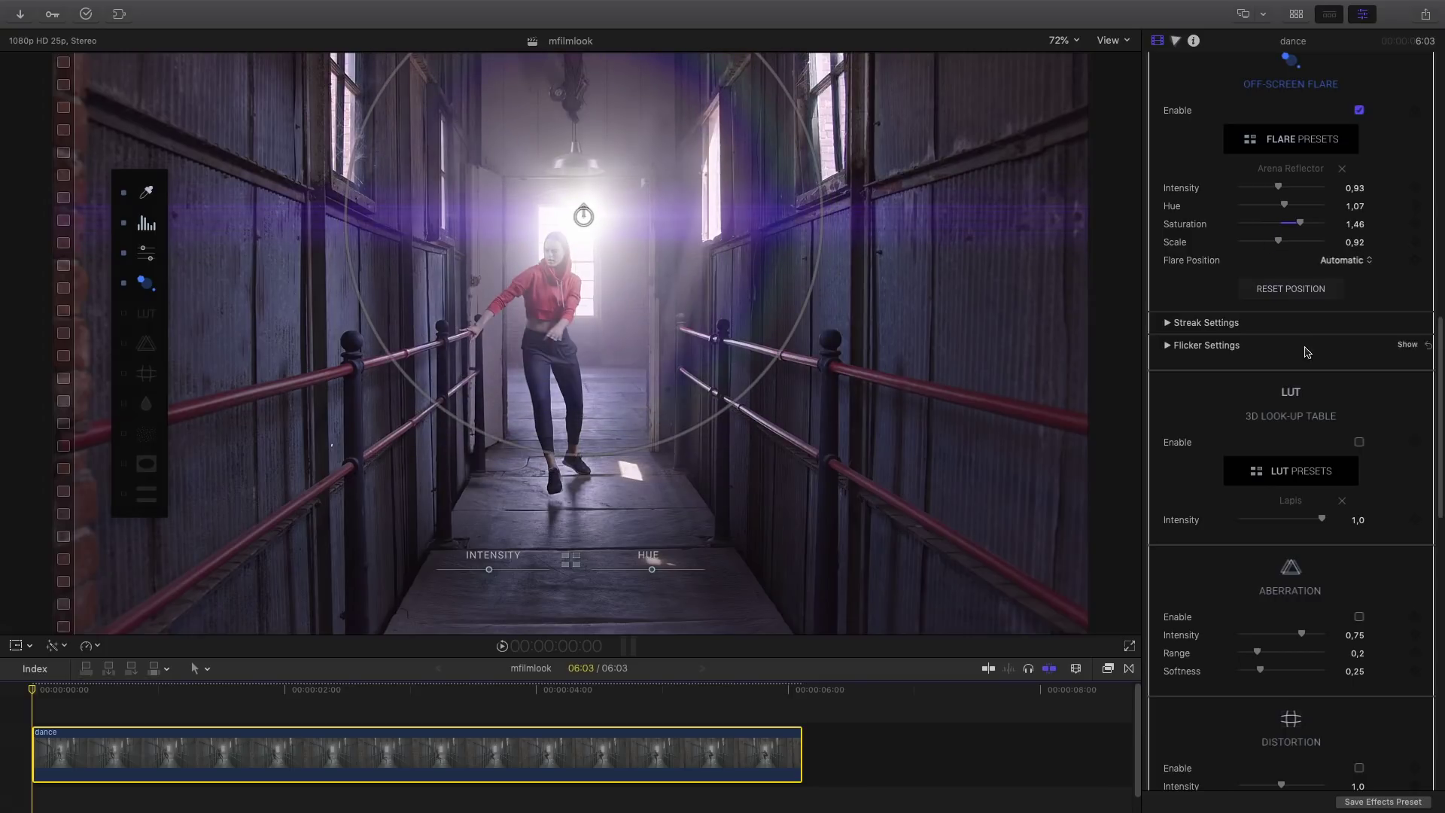
click(1345, 260)
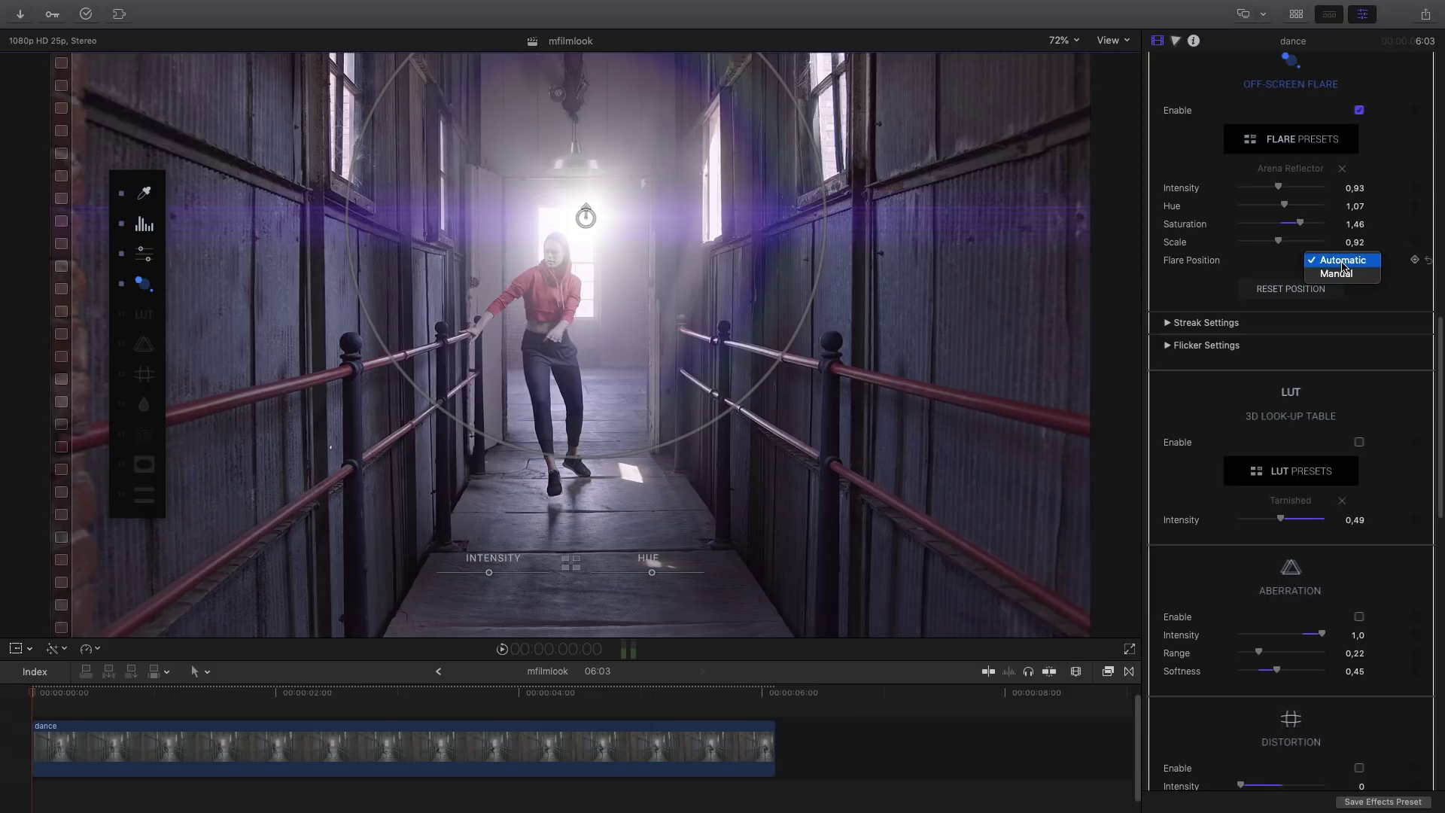
click(1347, 263)
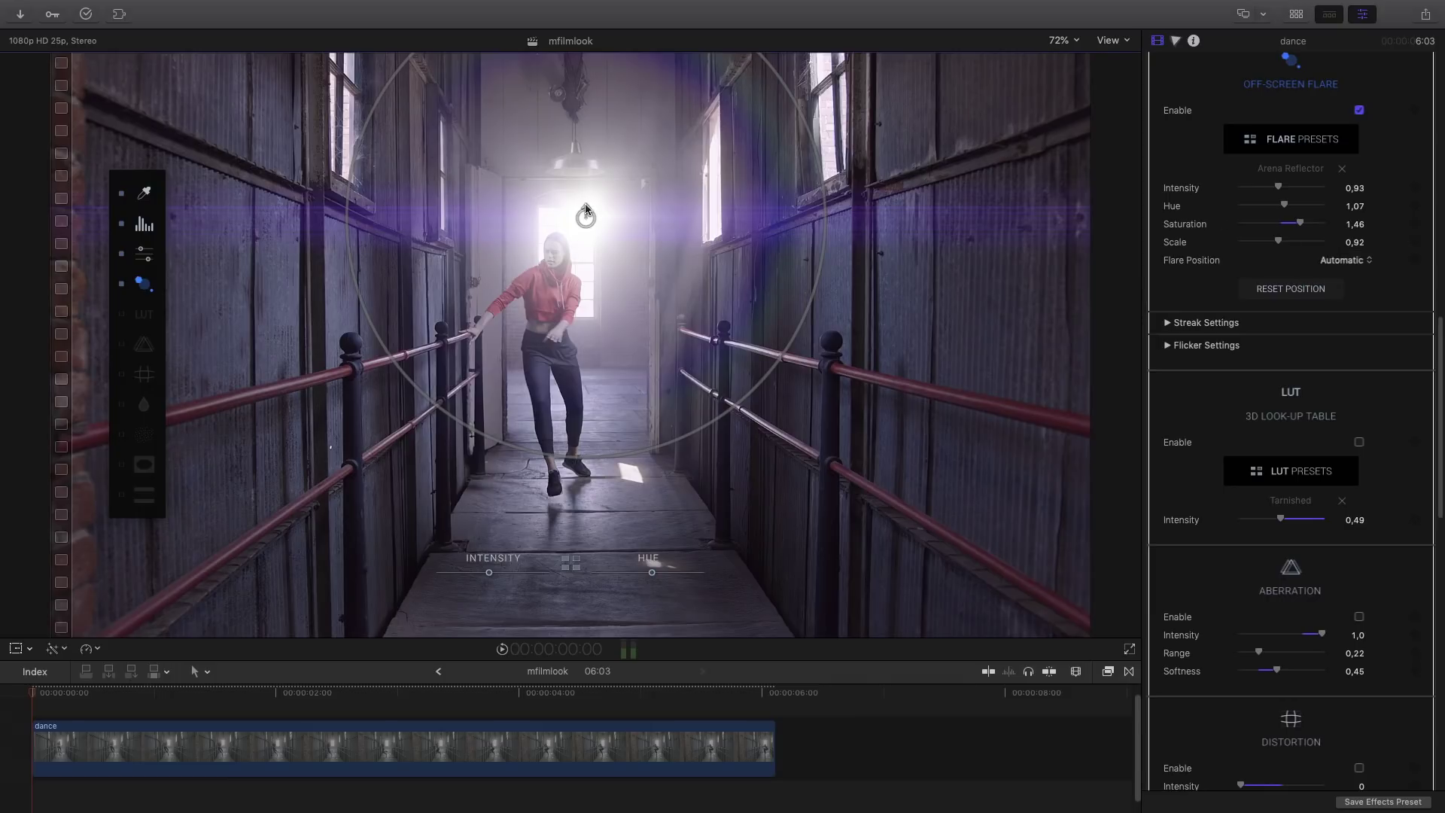
Step: Play the start of the clip to examine how the automatically positioned flare moves, and stop playback
drag(589, 172, 635, 292)
key(space)
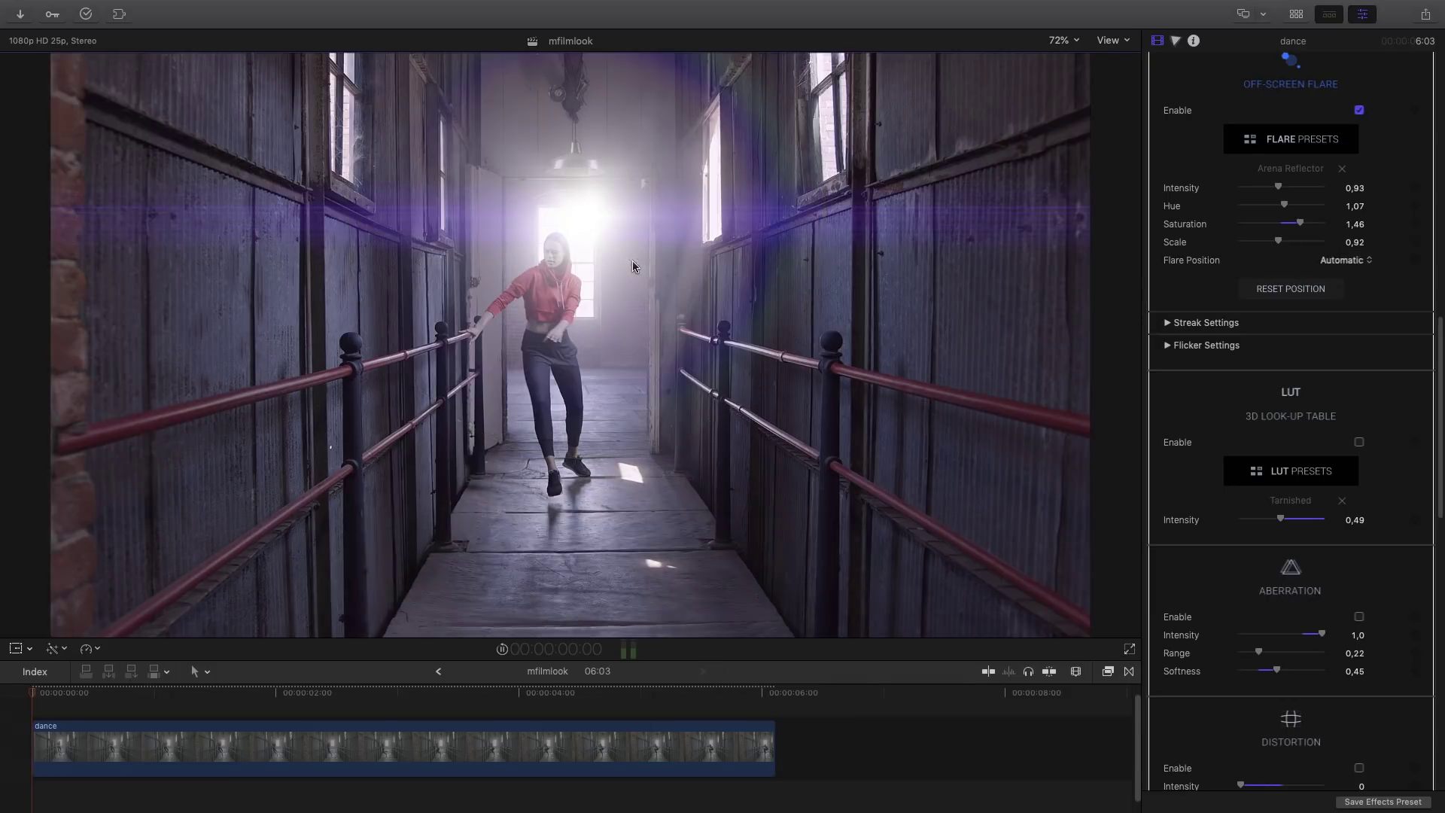
key(space)
key(space)
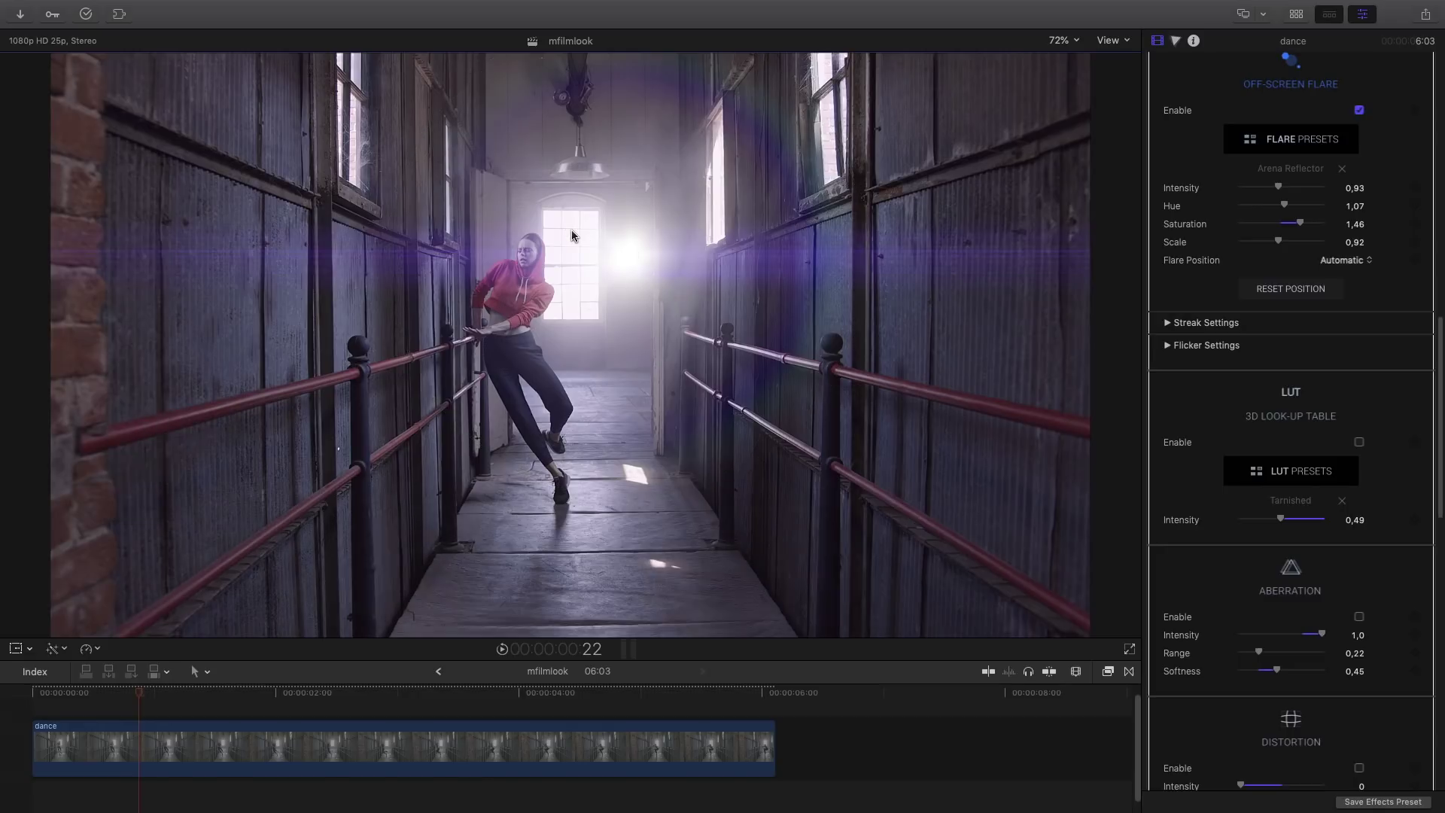
Step: Play the clip in short stretches, stop at 2:23 and move the automatic flare up to the window's upper edge
key(space)
key(space)
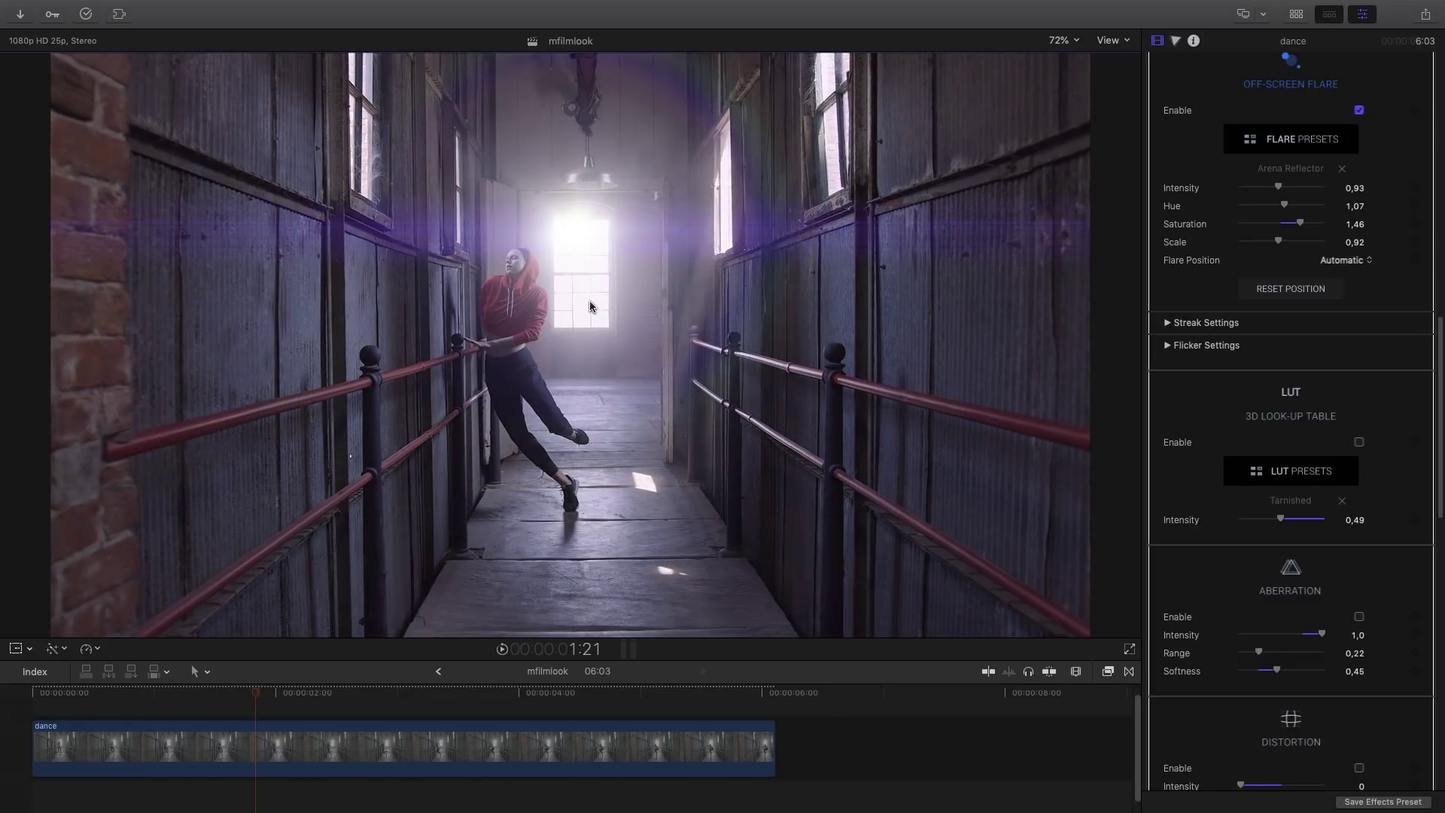
key(space)
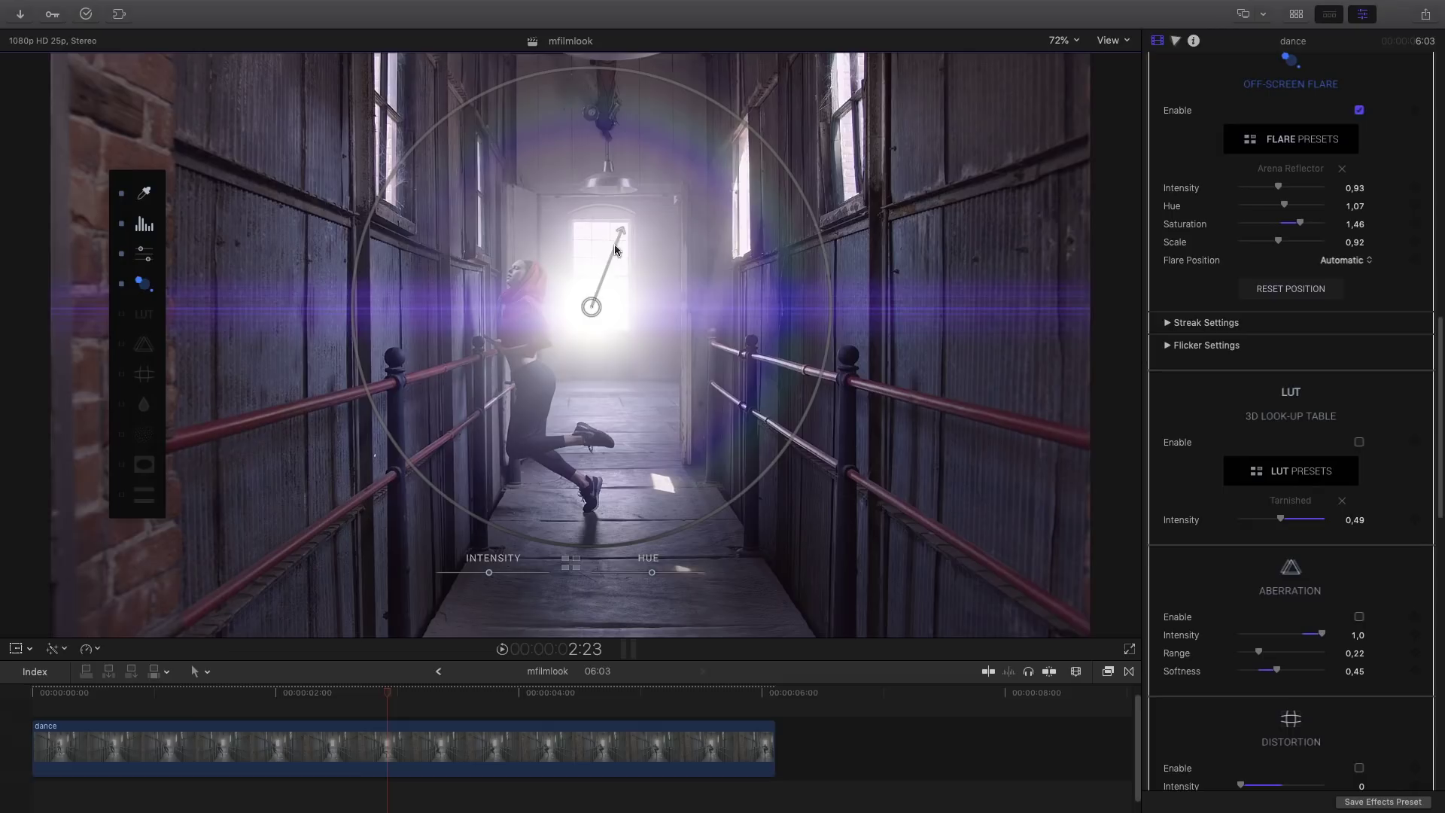
drag(591, 306, 624, 235)
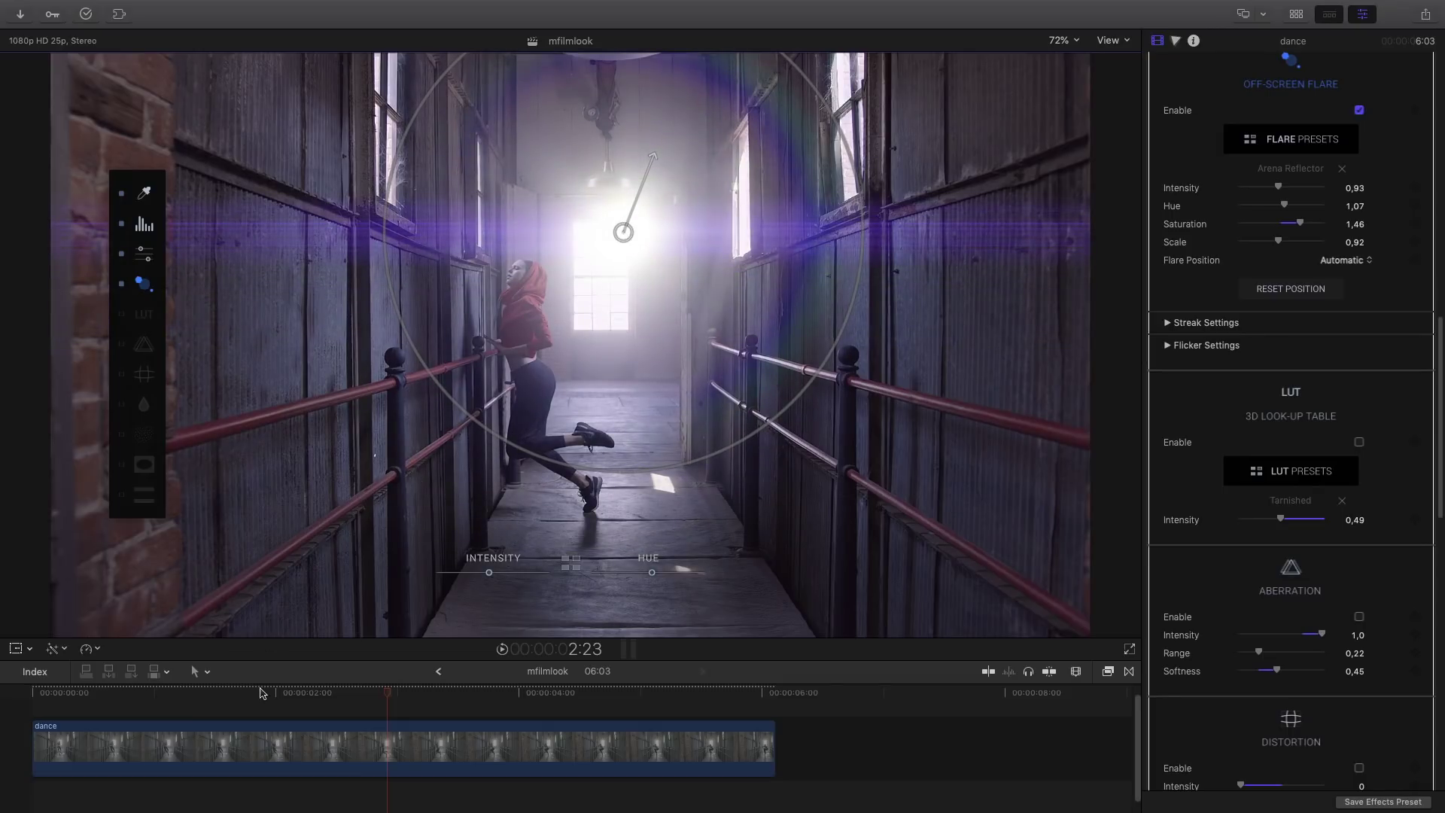
Step: Return to the clip's start, place the flare on the bright window with Manual positioning, and begin keyframing Position X and Y
key(Home)
drag(537, 452, 587, 220)
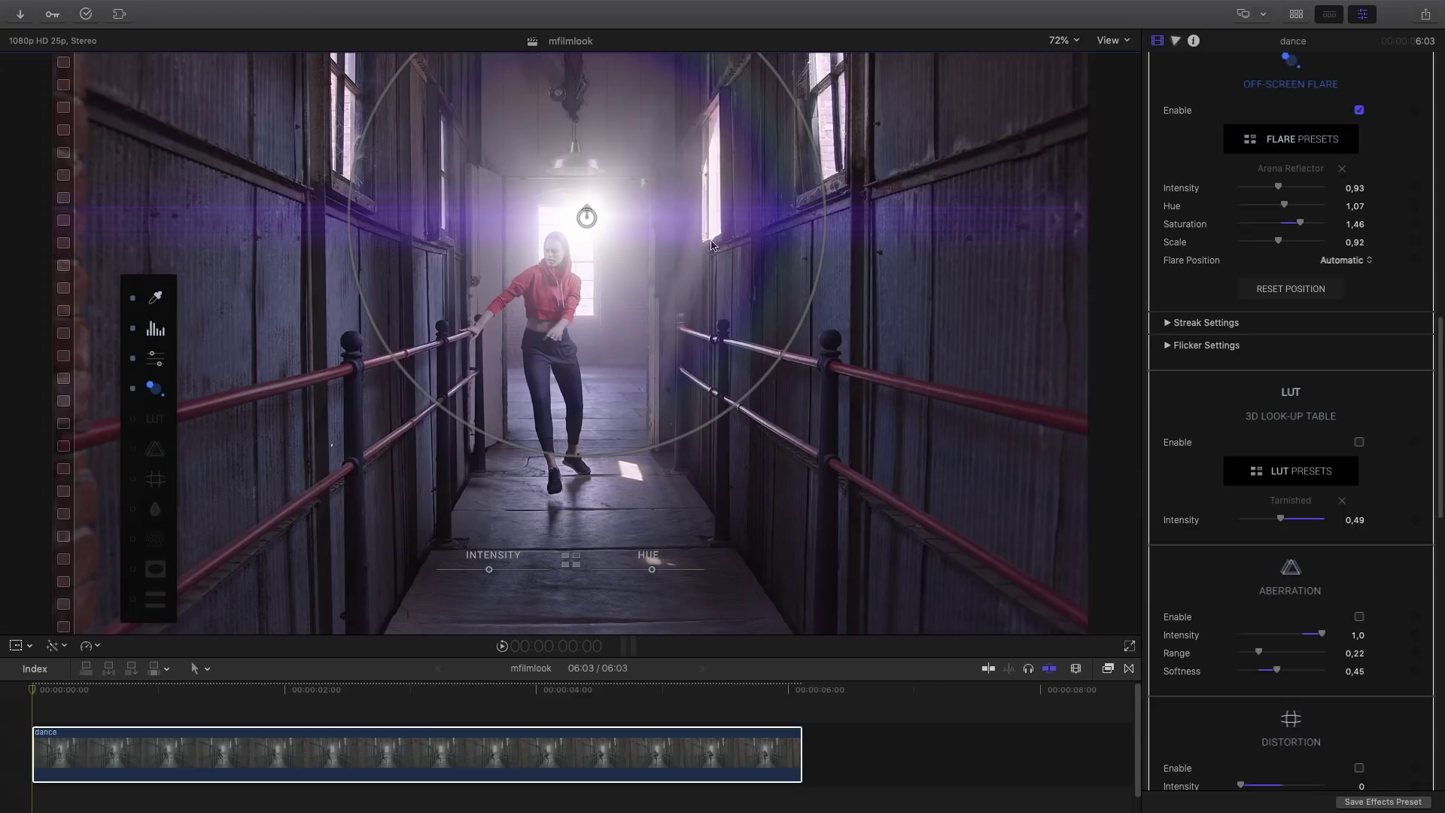
click(584, 218)
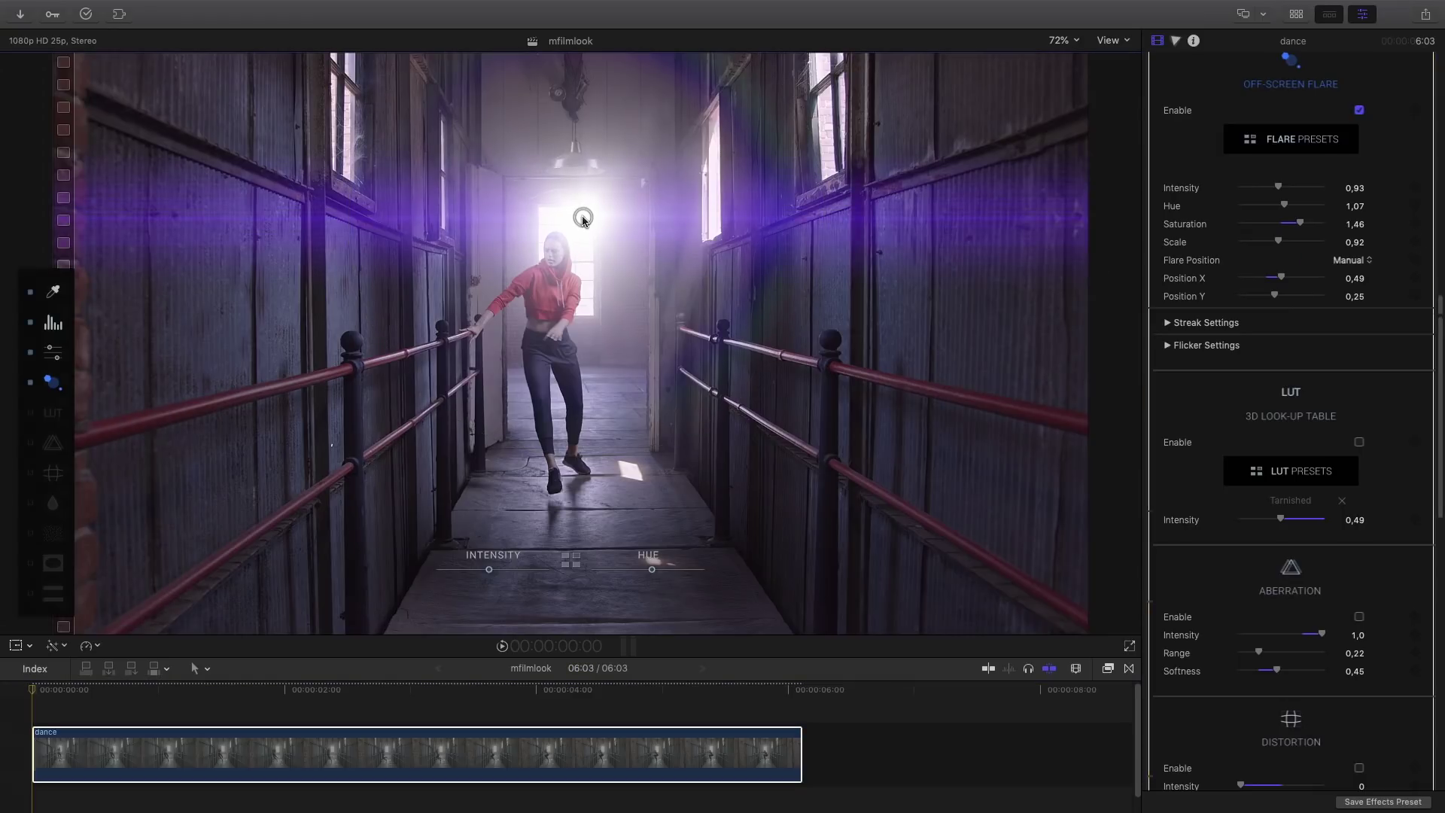
click(584, 219)
mouse_move(1425, 296)
Step: Place the flare on the window at the clip's end and keyframe its position so it follows the window
click(801, 688)
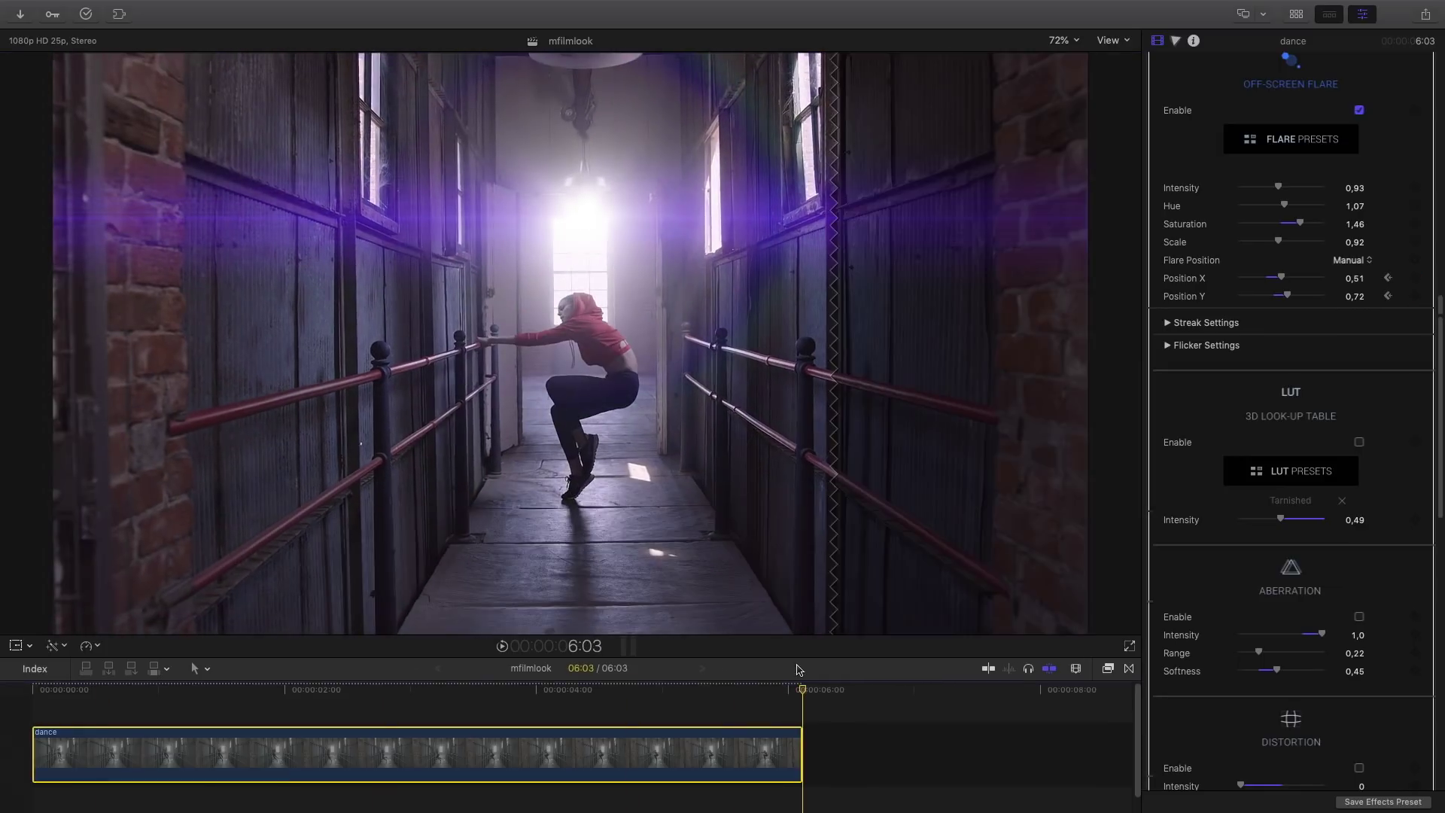
drag(584, 217, 587, 218)
key(space)
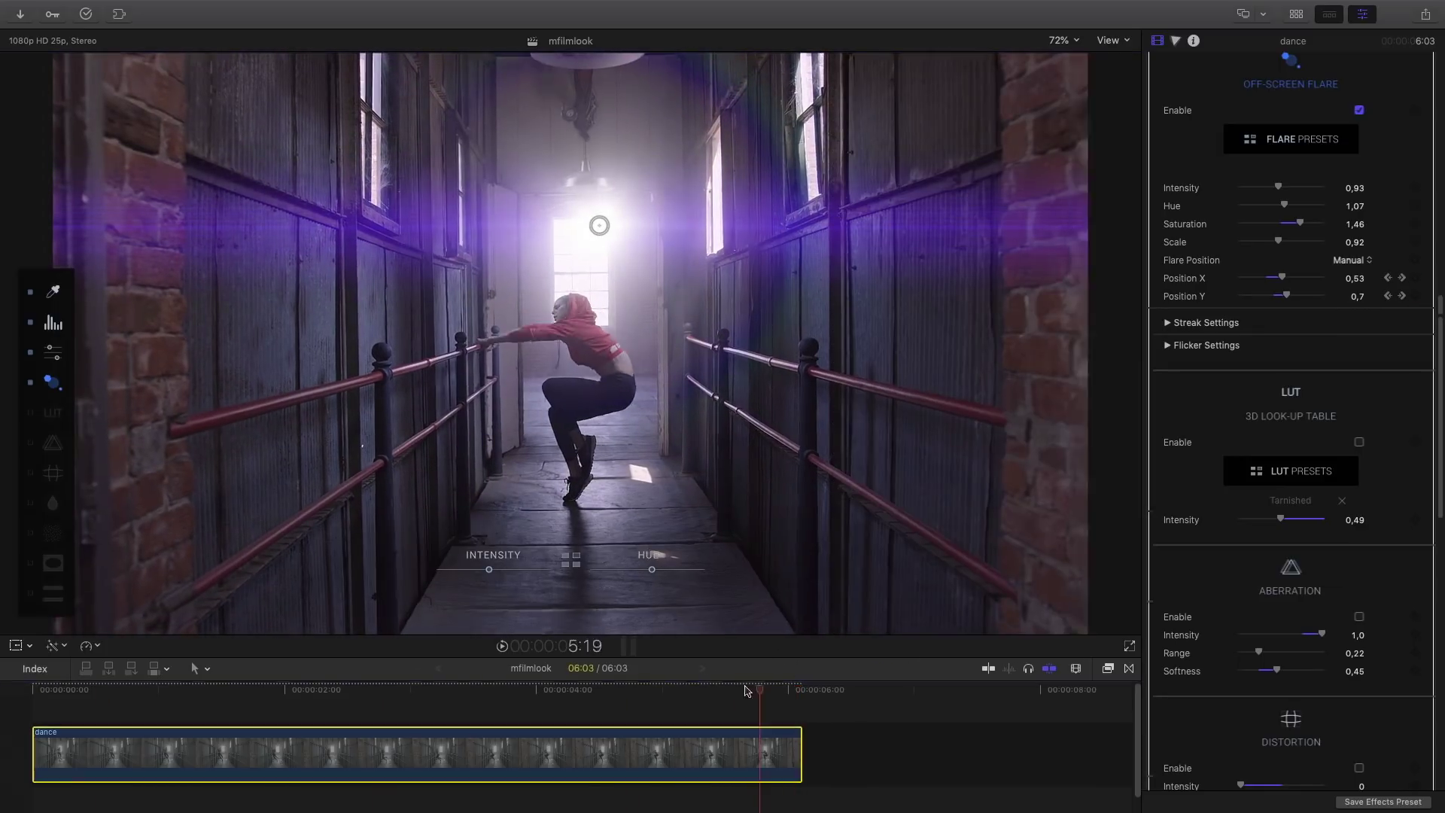
click(1416, 278)
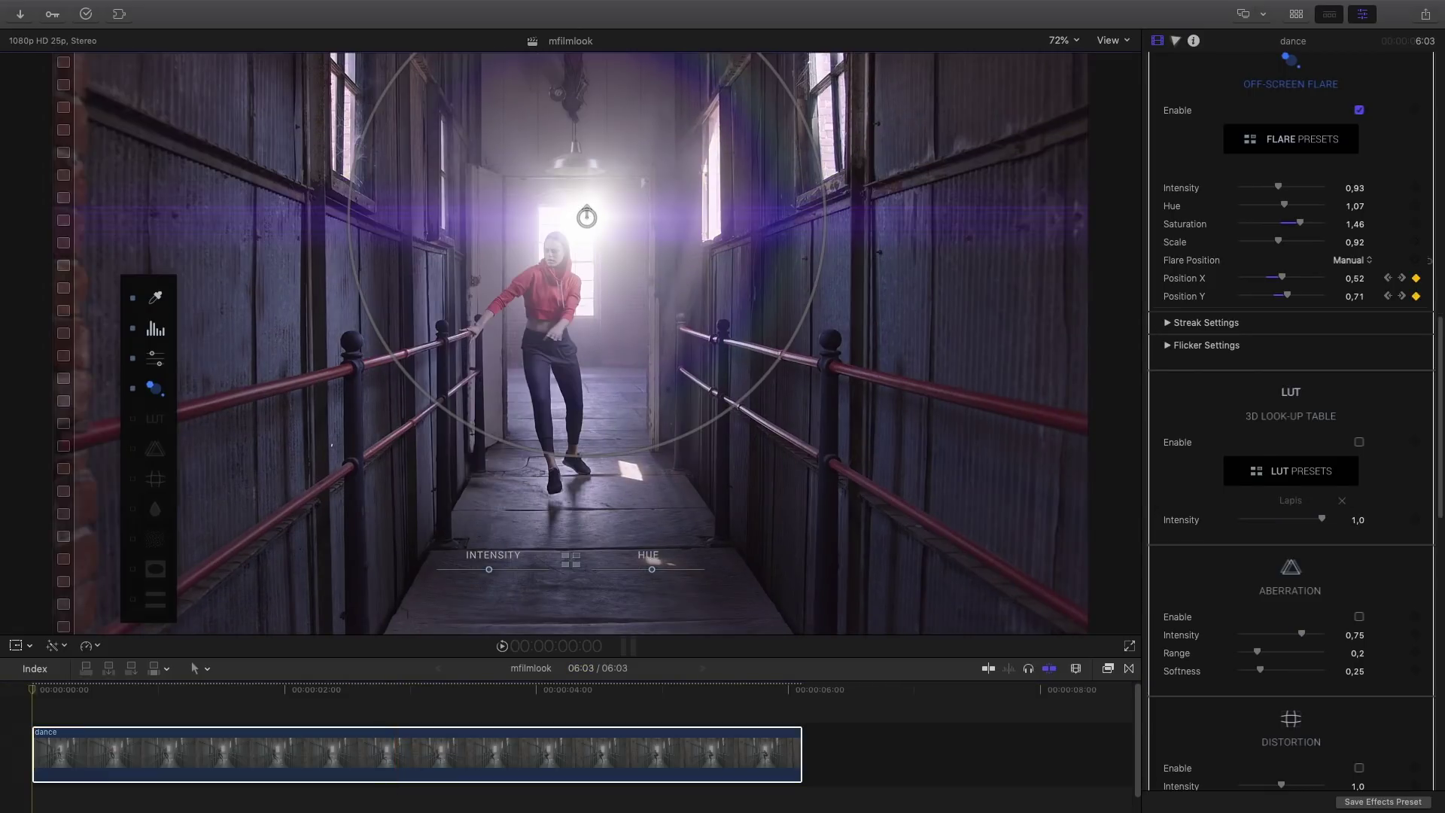
Step: Set the flare streak's brightness and gamma to 0.56, scale X 0.58, scale Y 1.41, smoothness 1.66, detail size 0.83, detail speed 0.21 and detail amount 0.54
click(1168, 323)
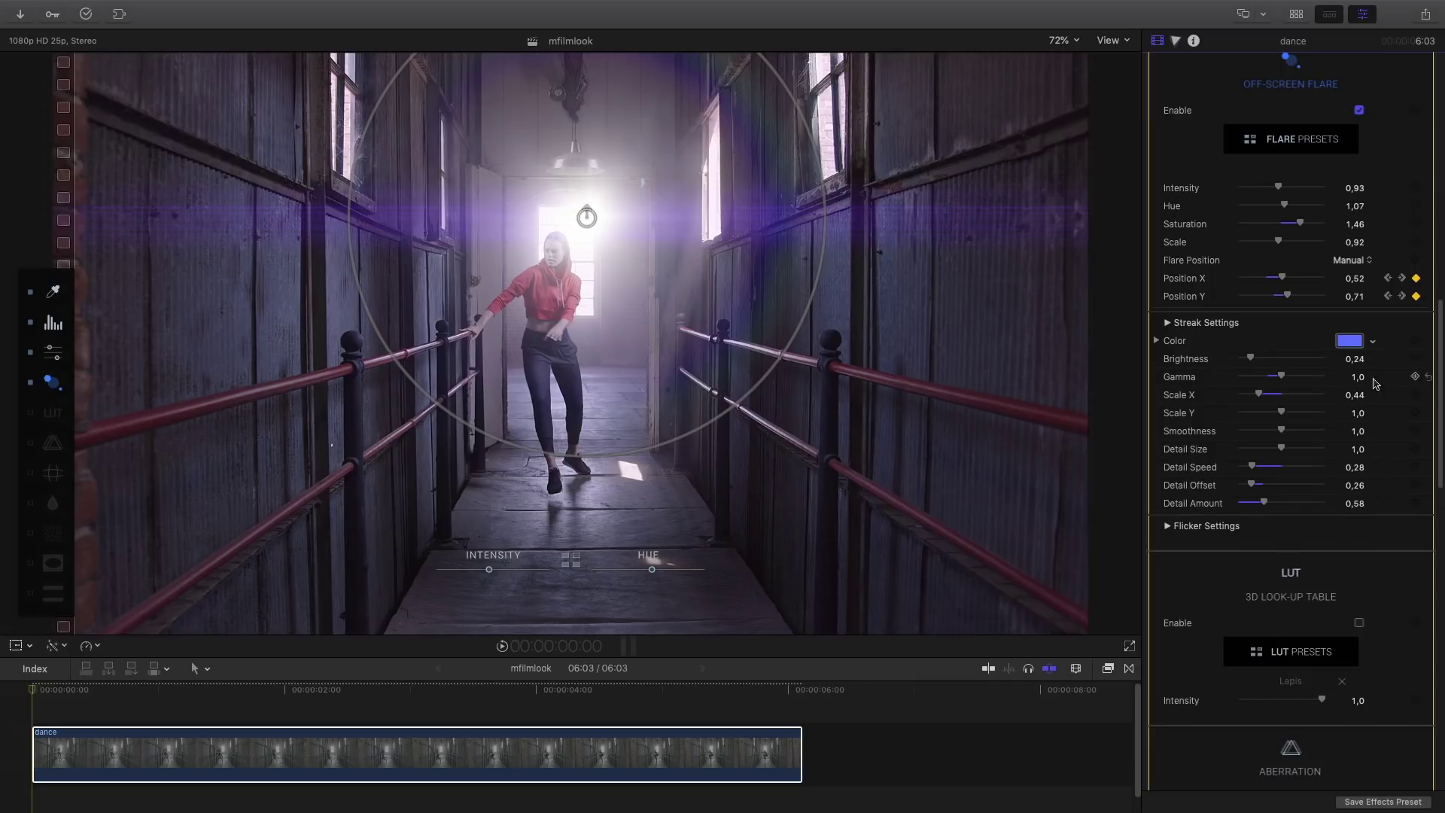
mouse_move(1252, 360)
mouse_down()
mouse_move(1286, 360)
mouse_move(1258, 359)
mouse_move(1285, 376)
mouse_move(1246, 376)
mouse_move(1292, 383)
mouse_move(1258, 377)
mouse_move(1298, 412)
mouse_up()
mouse_move(1258, 359)
mouse_down()
mouse_move(1246, 376)
mouse_move(1263, 376)
mouse_up()
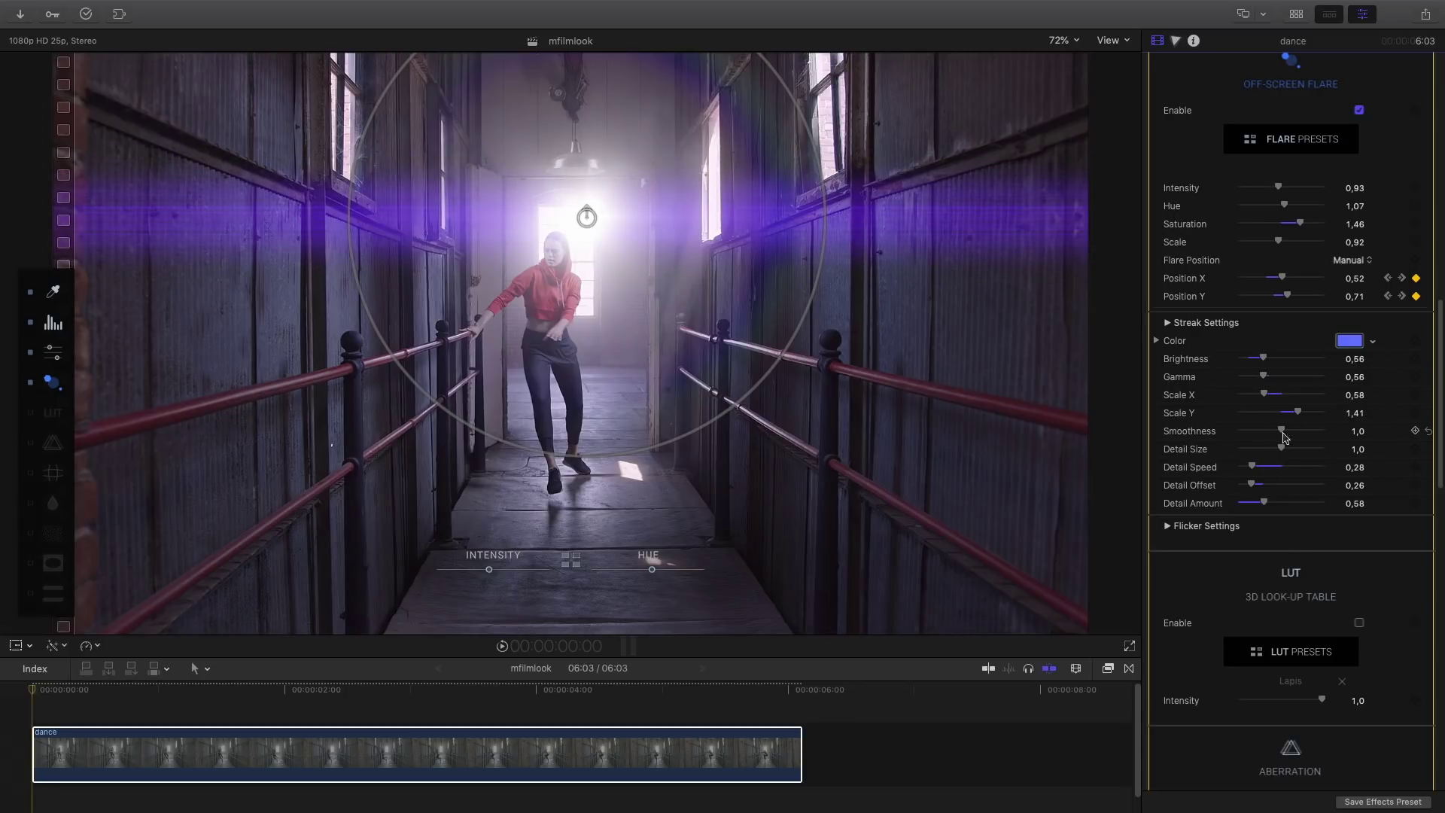
drag(1281, 430, 1309, 430)
drag(1281, 448, 1275, 448)
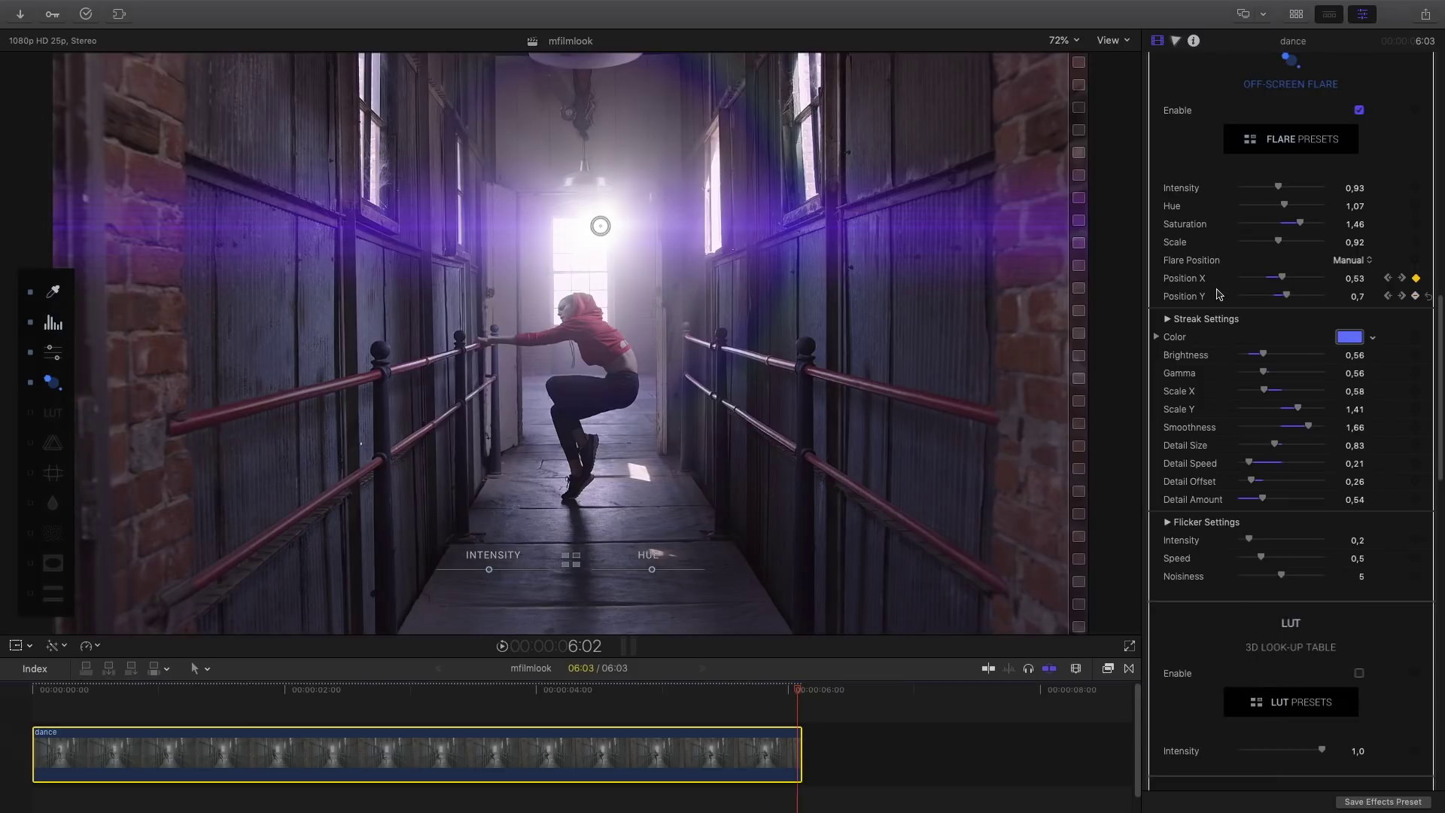
Step: Set the flare's flicker intensity to 1.47, speed to 0.87 and noisiness to 6, previewing the flicker by playing from the start
click(1169, 319)
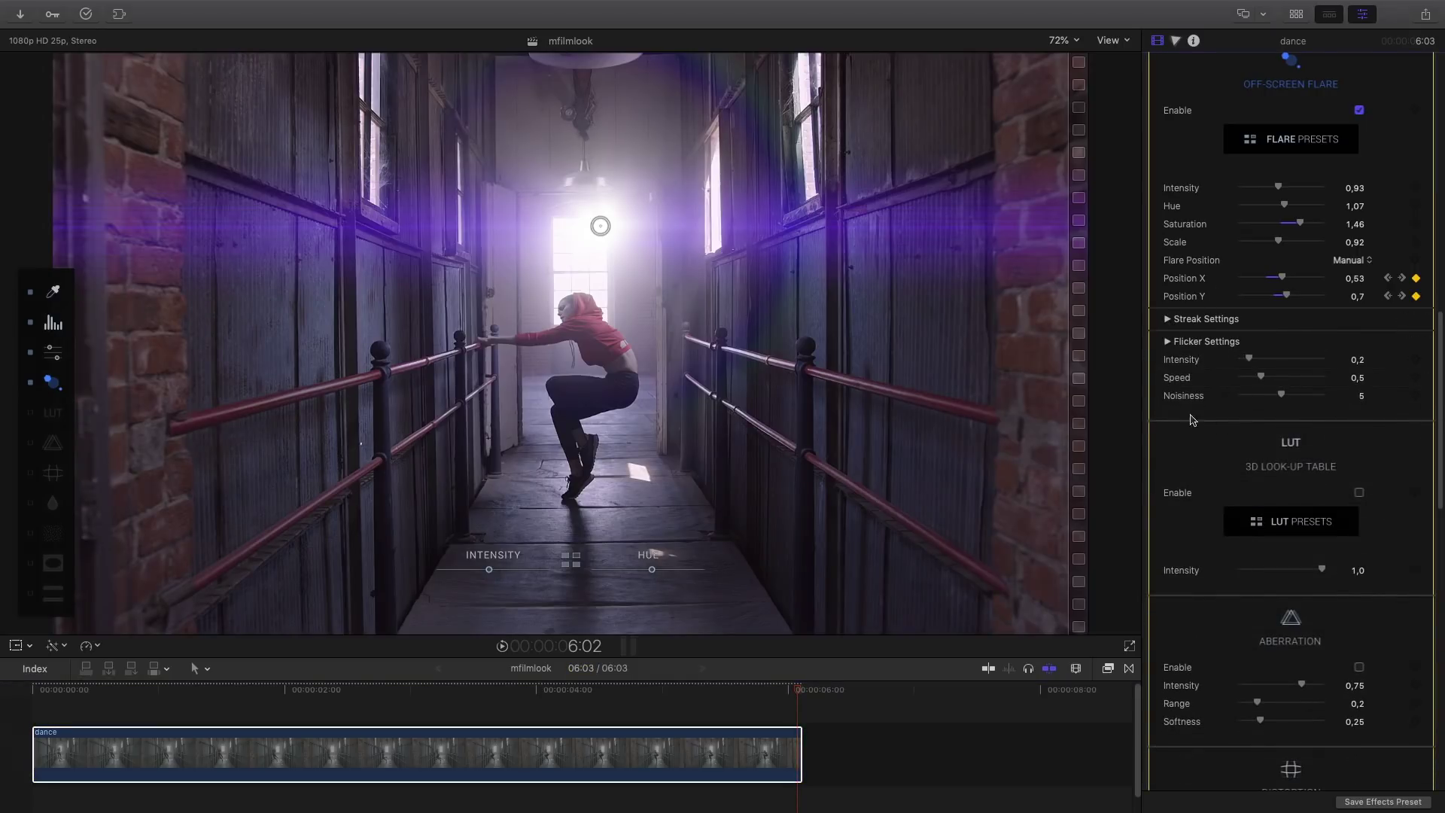
drag(1250, 361, 1288, 378)
drag(658, 693, 2, 689)
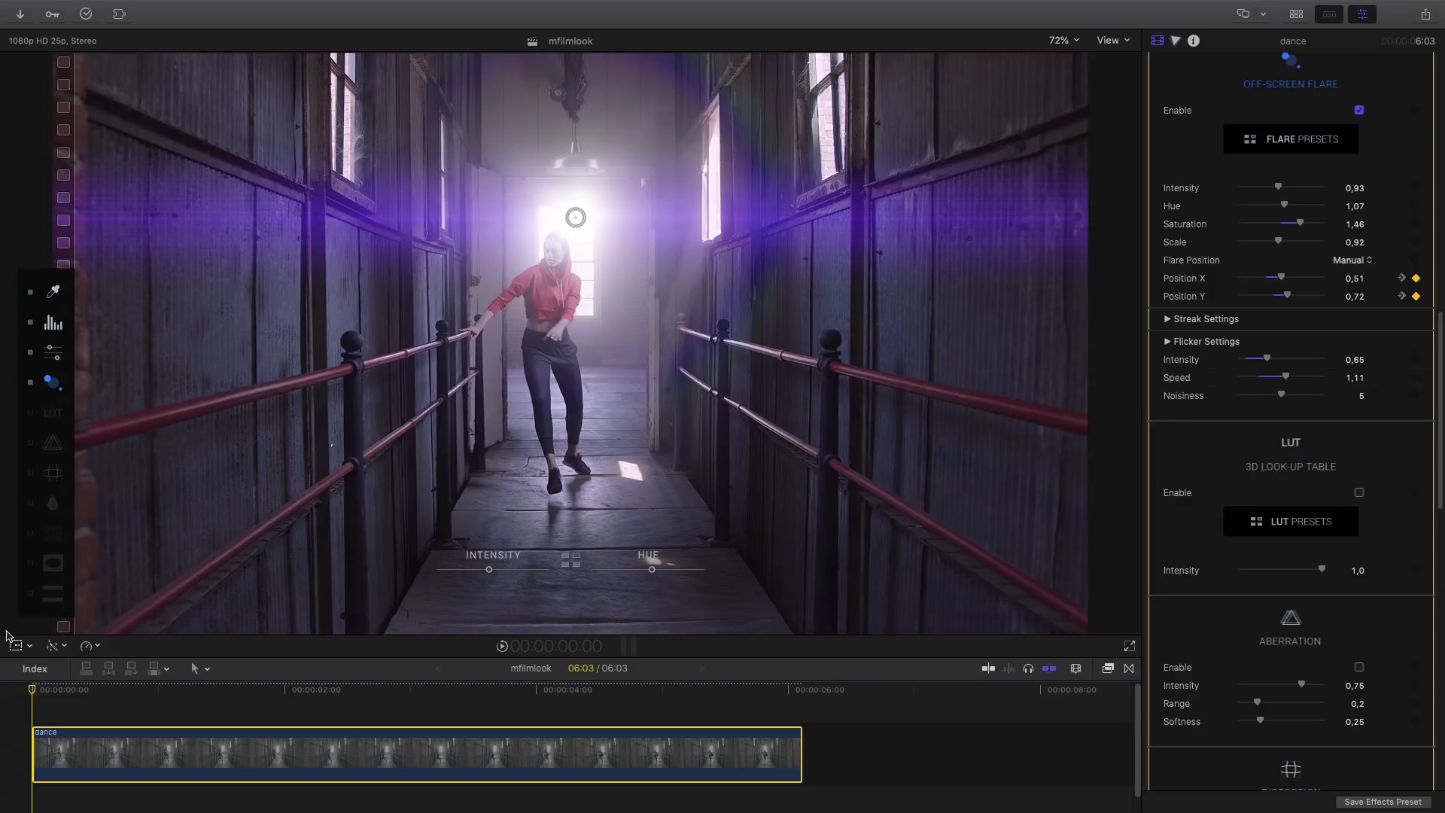
key(space)
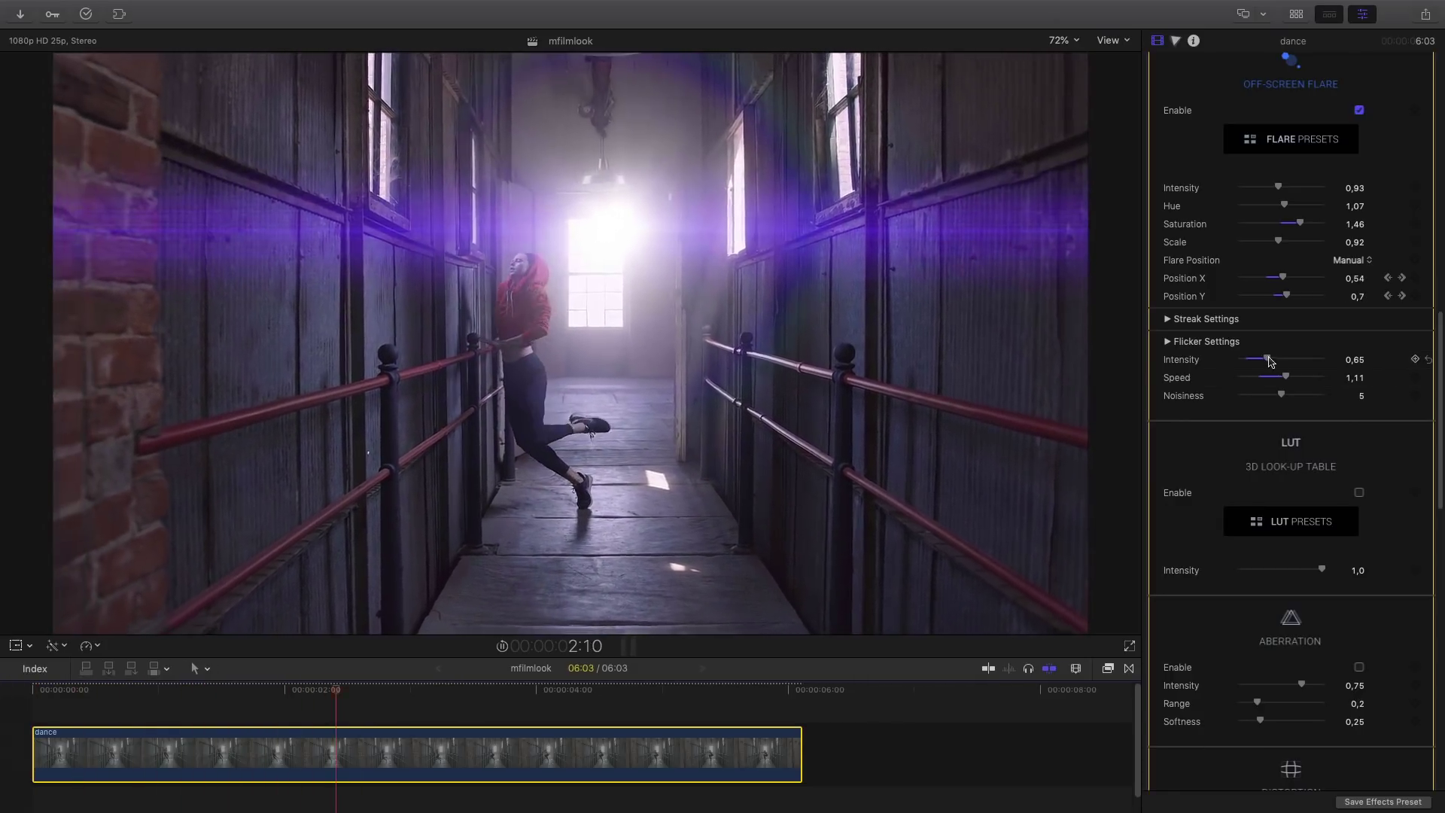
drag(1270, 361, 1300, 359)
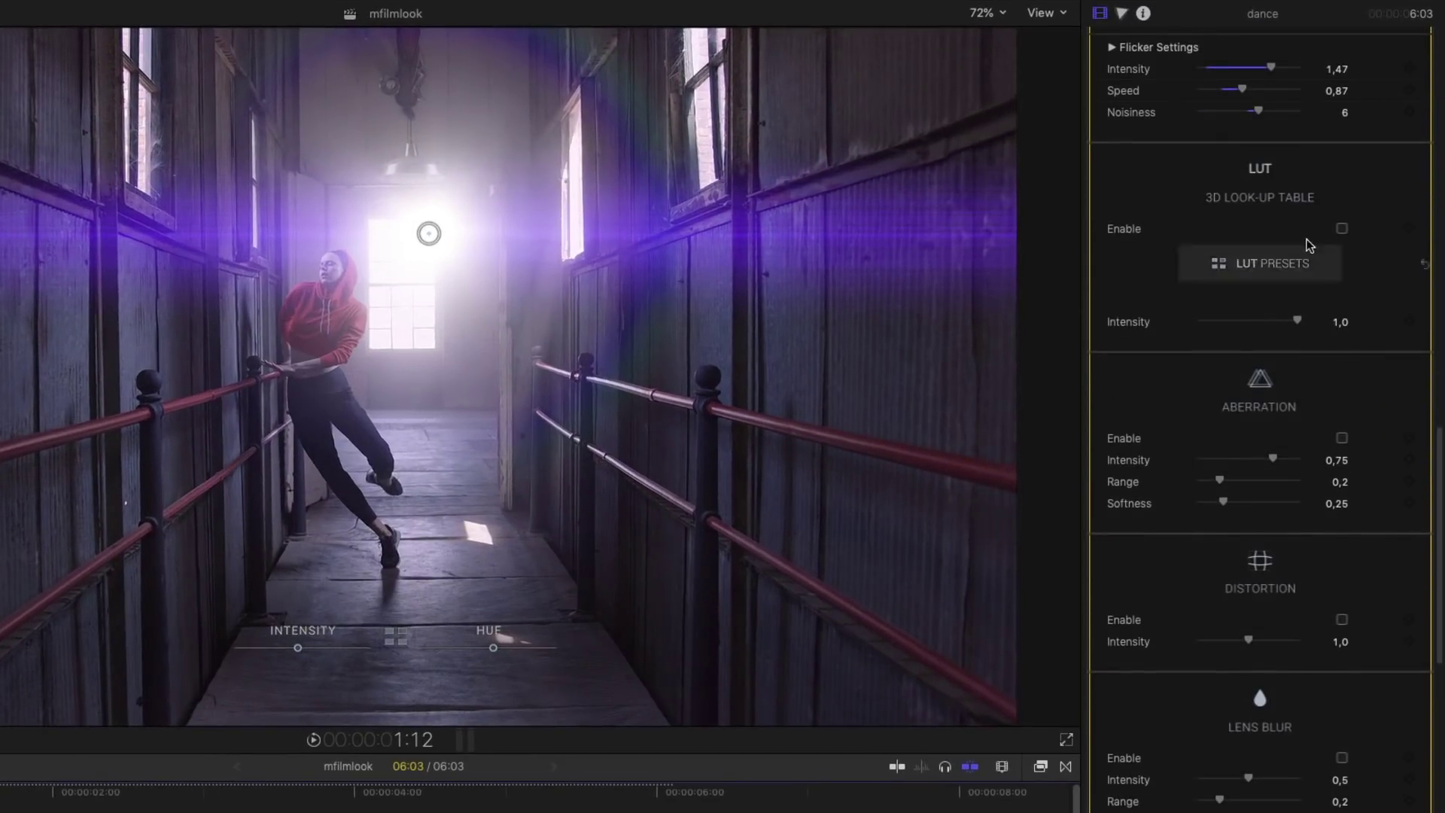
Step: Enable the LUT, try the Skyey, Sprightly, Temperate and Thermal presets, and select Thunderbolt
click(1341, 228)
click(1264, 263)
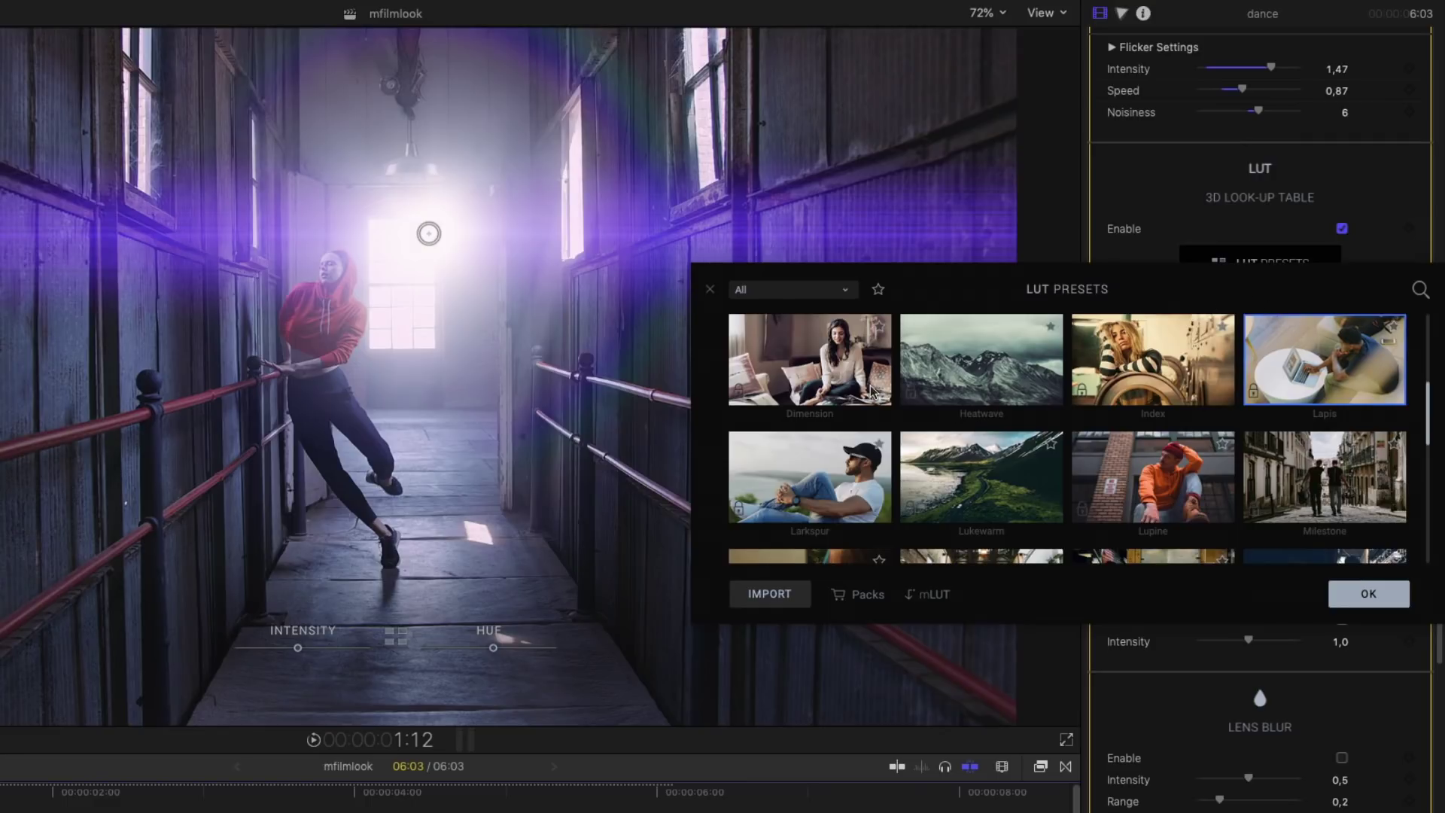
drag(1430, 397, 1436, 529)
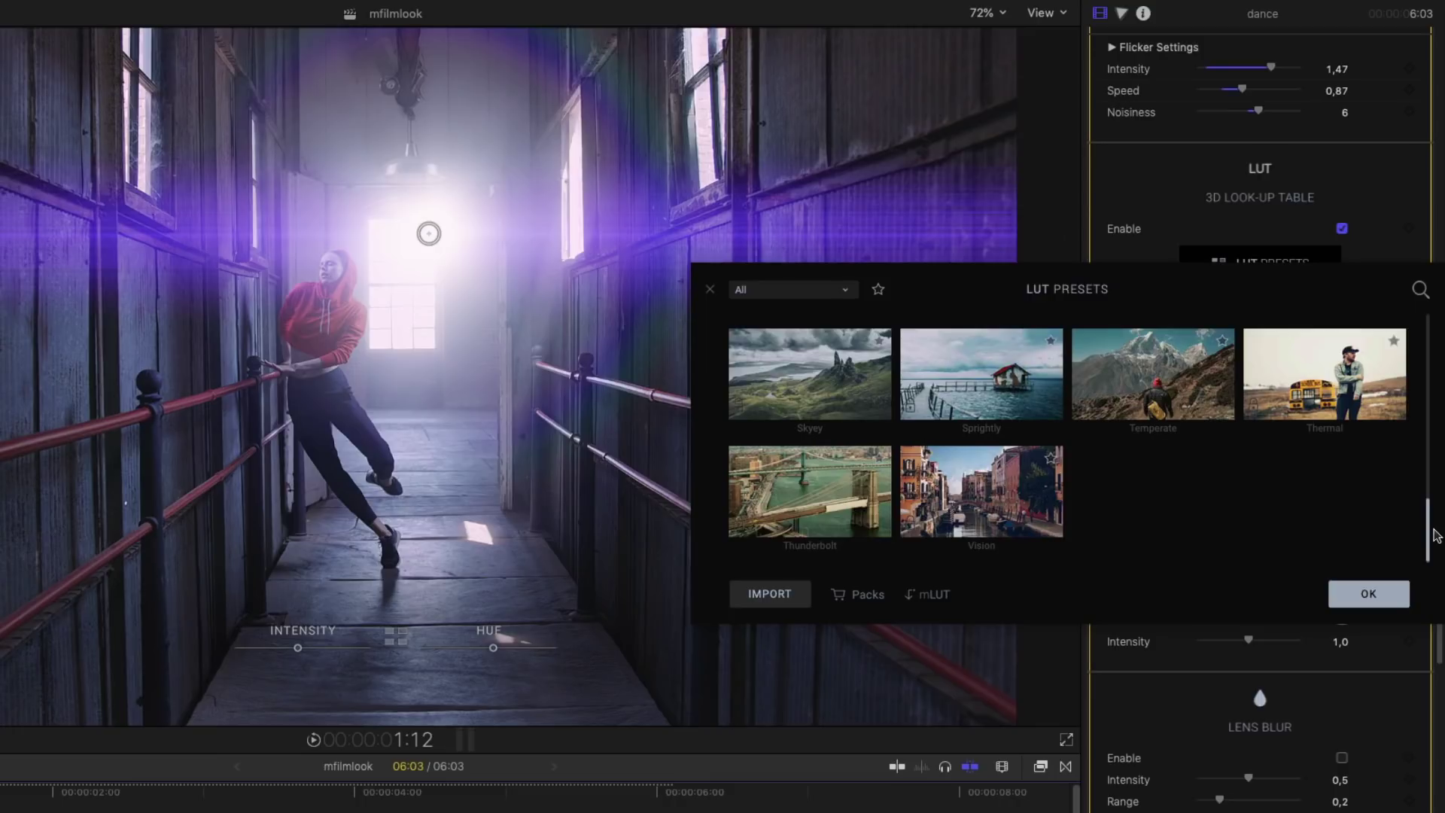
click(819, 504)
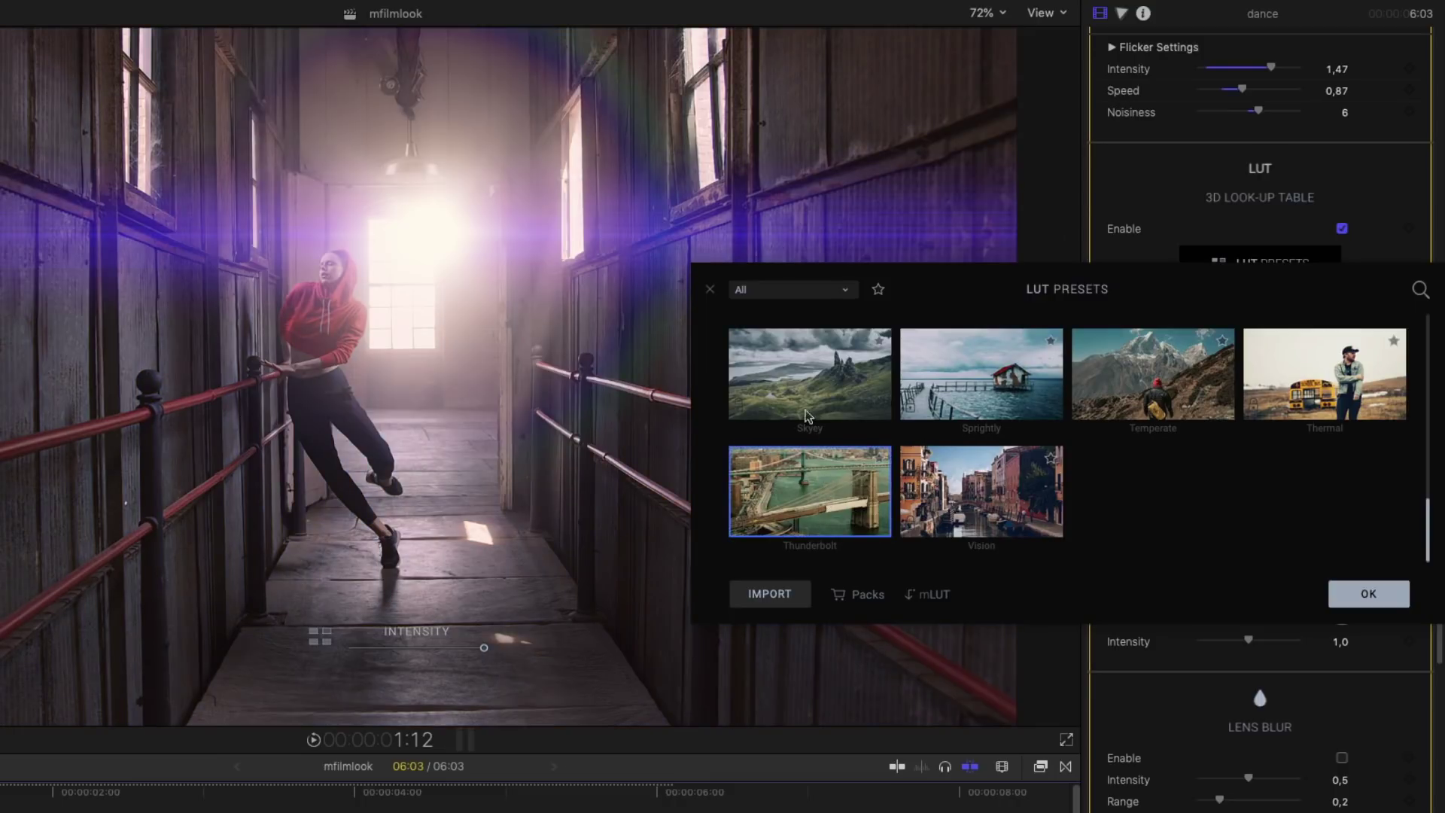
click(820, 380)
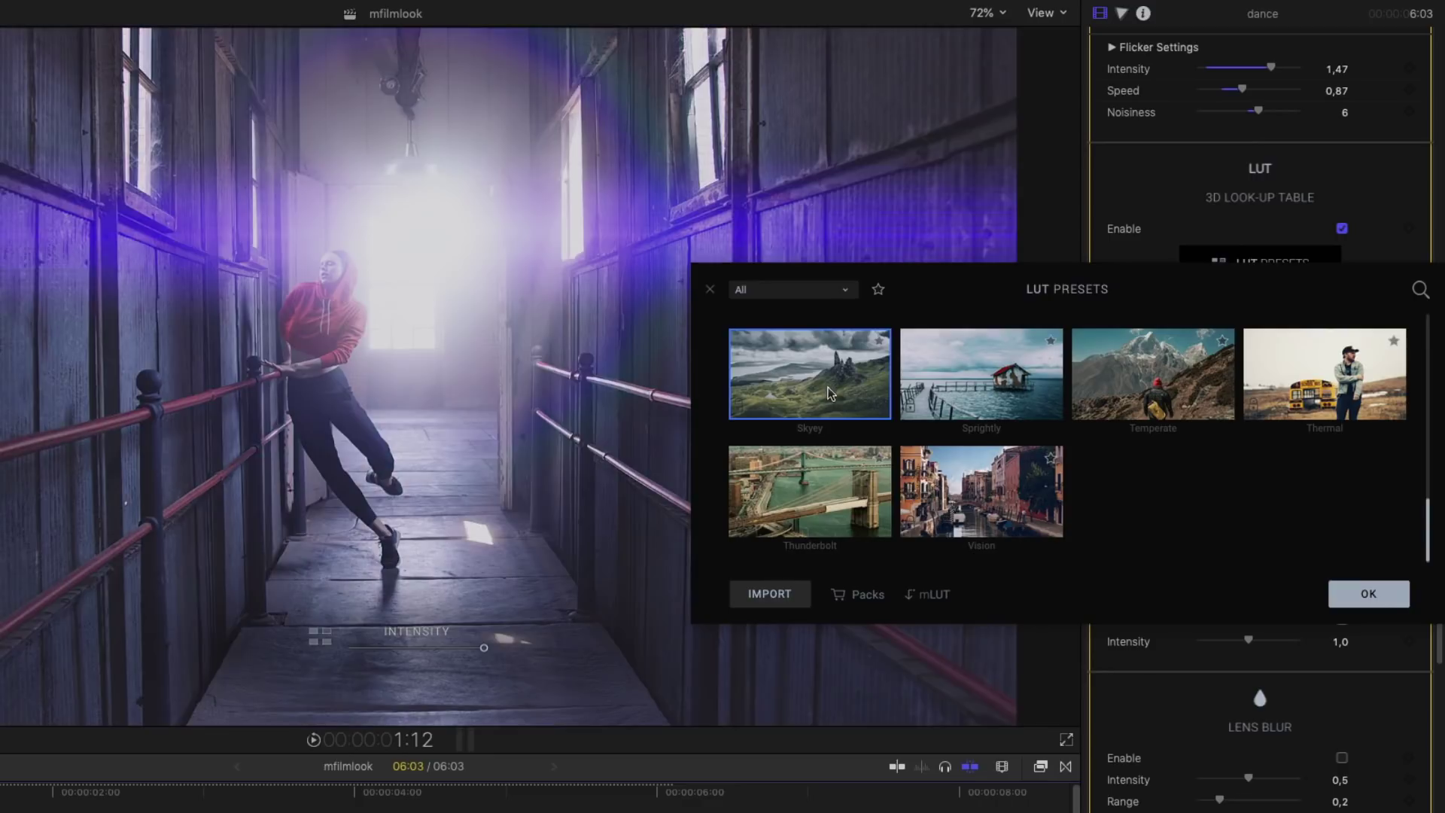
click(1006, 374)
click(1150, 384)
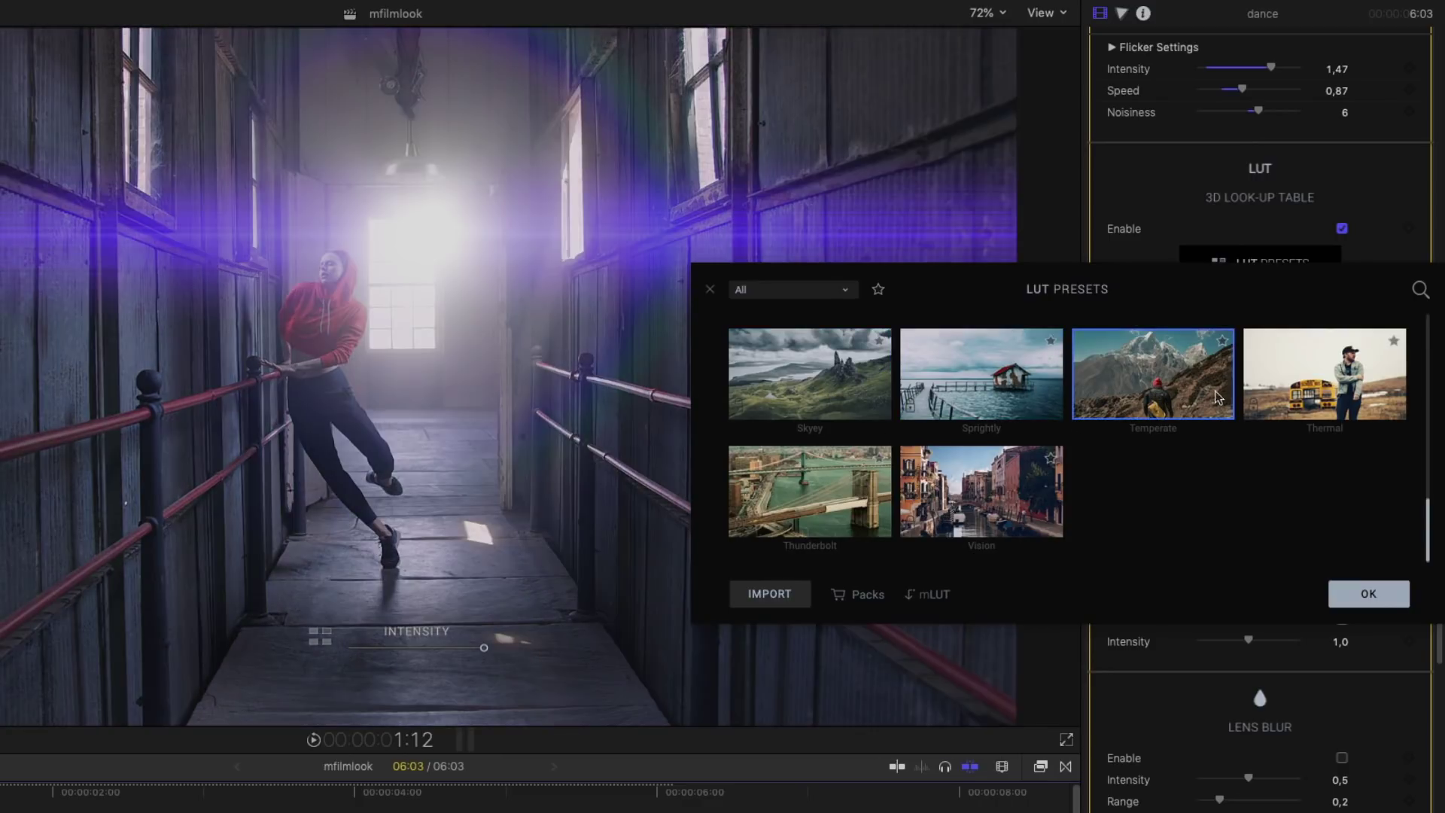
click(1322, 377)
click(499, 307)
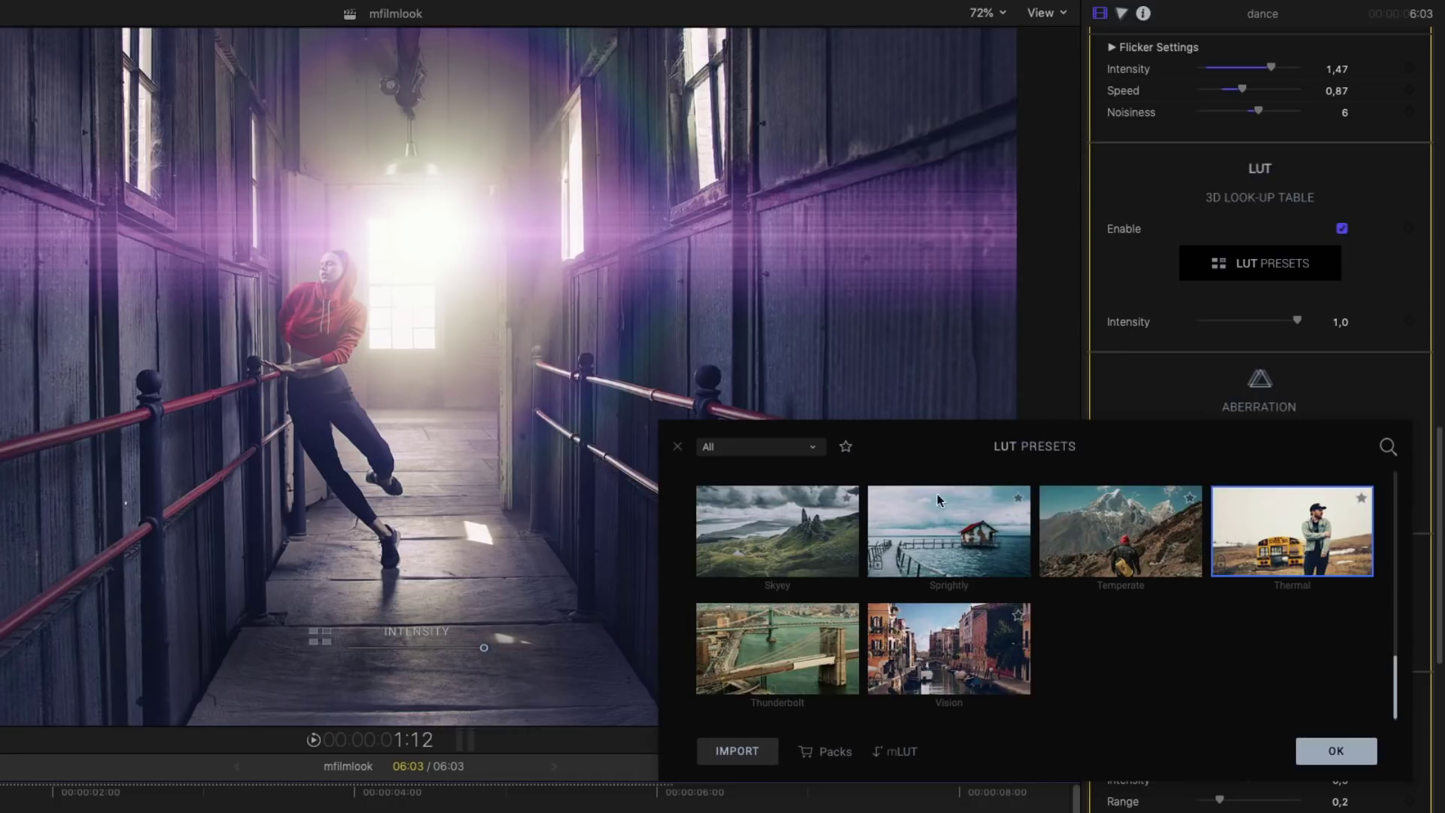
click(784, 647)
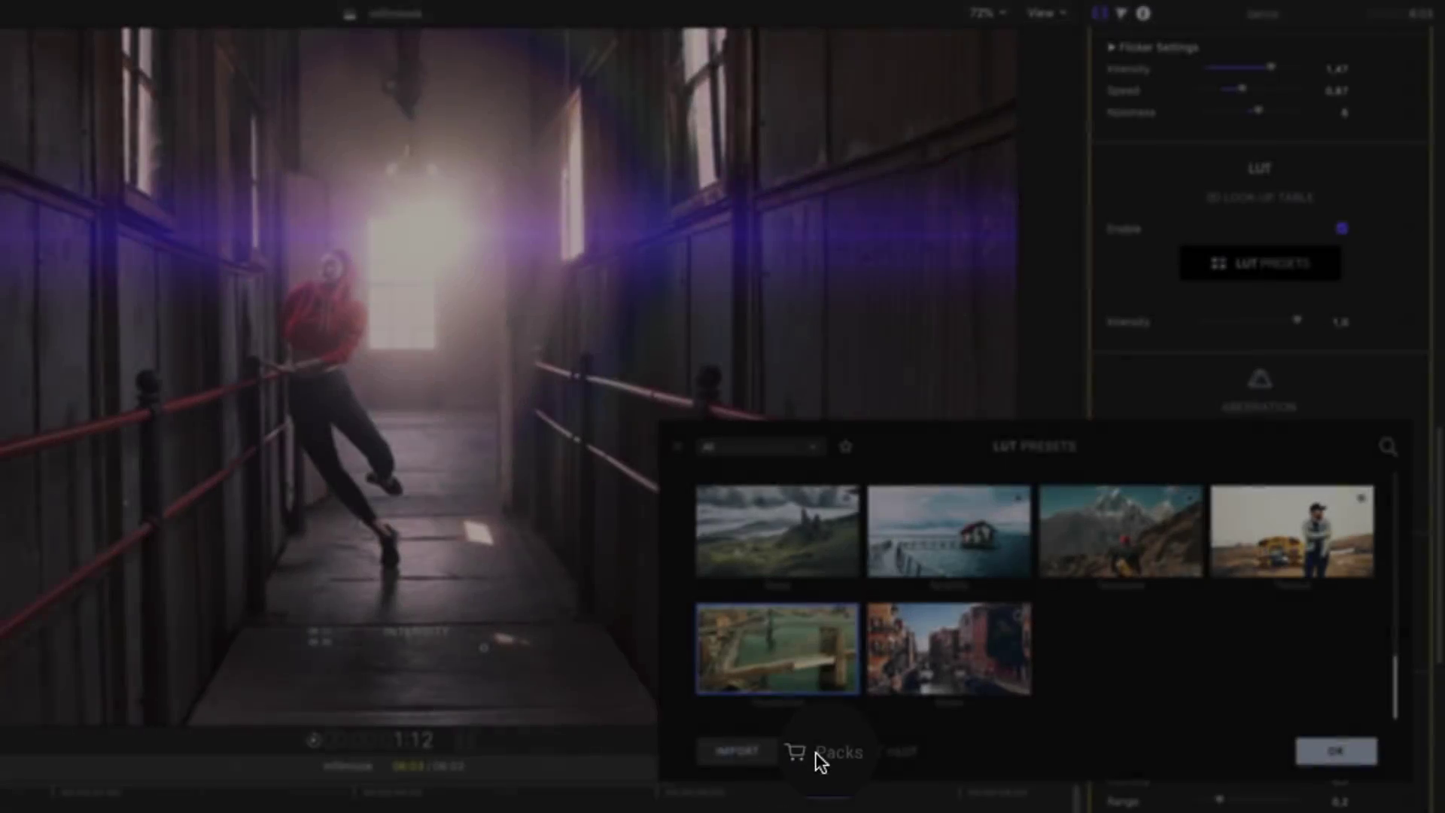
Step: Open the LUT packs page on the MotionVFX website and look through the available grading packs
click(815, 752)
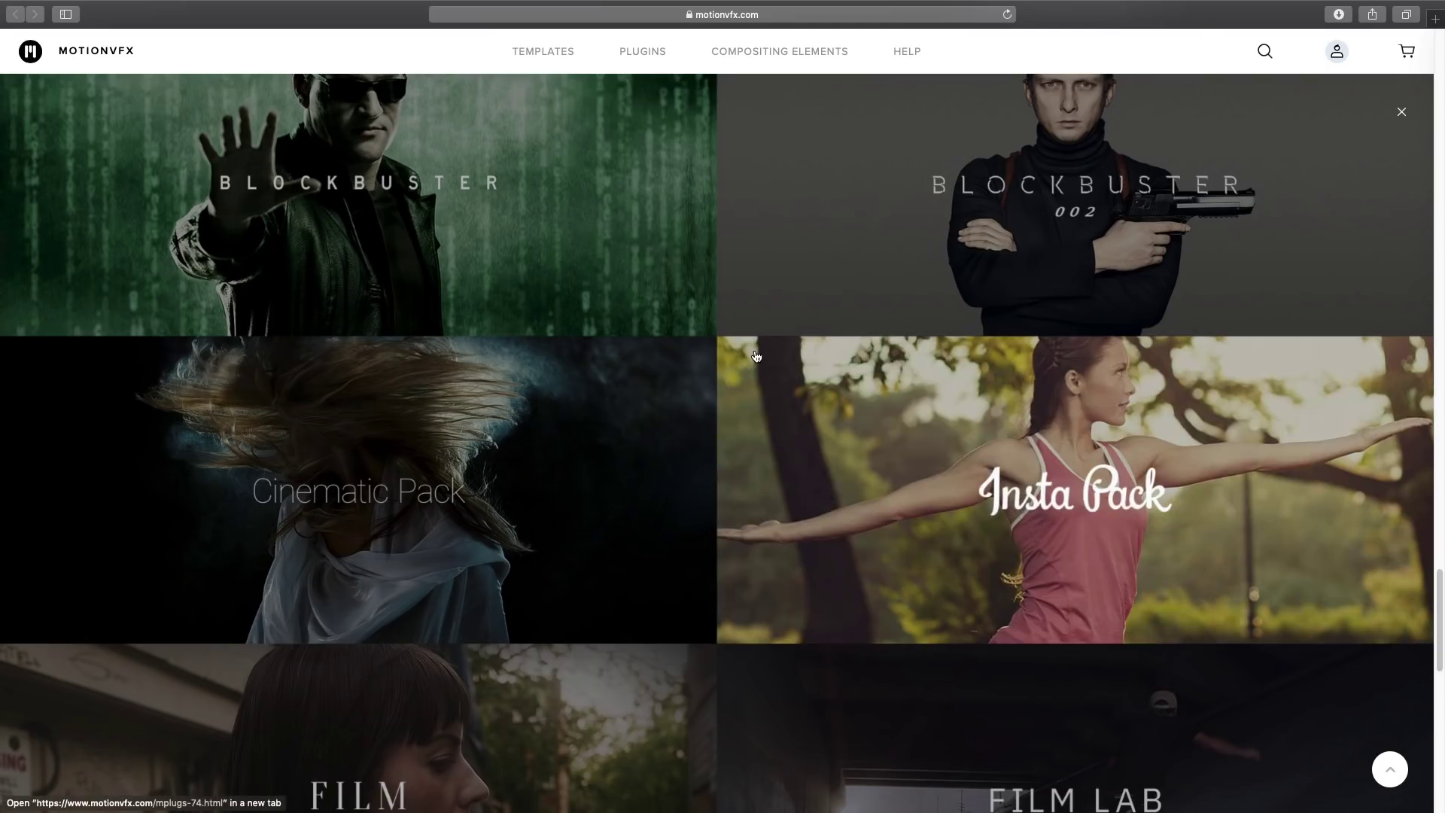
scroll(588, 354, down, 8)
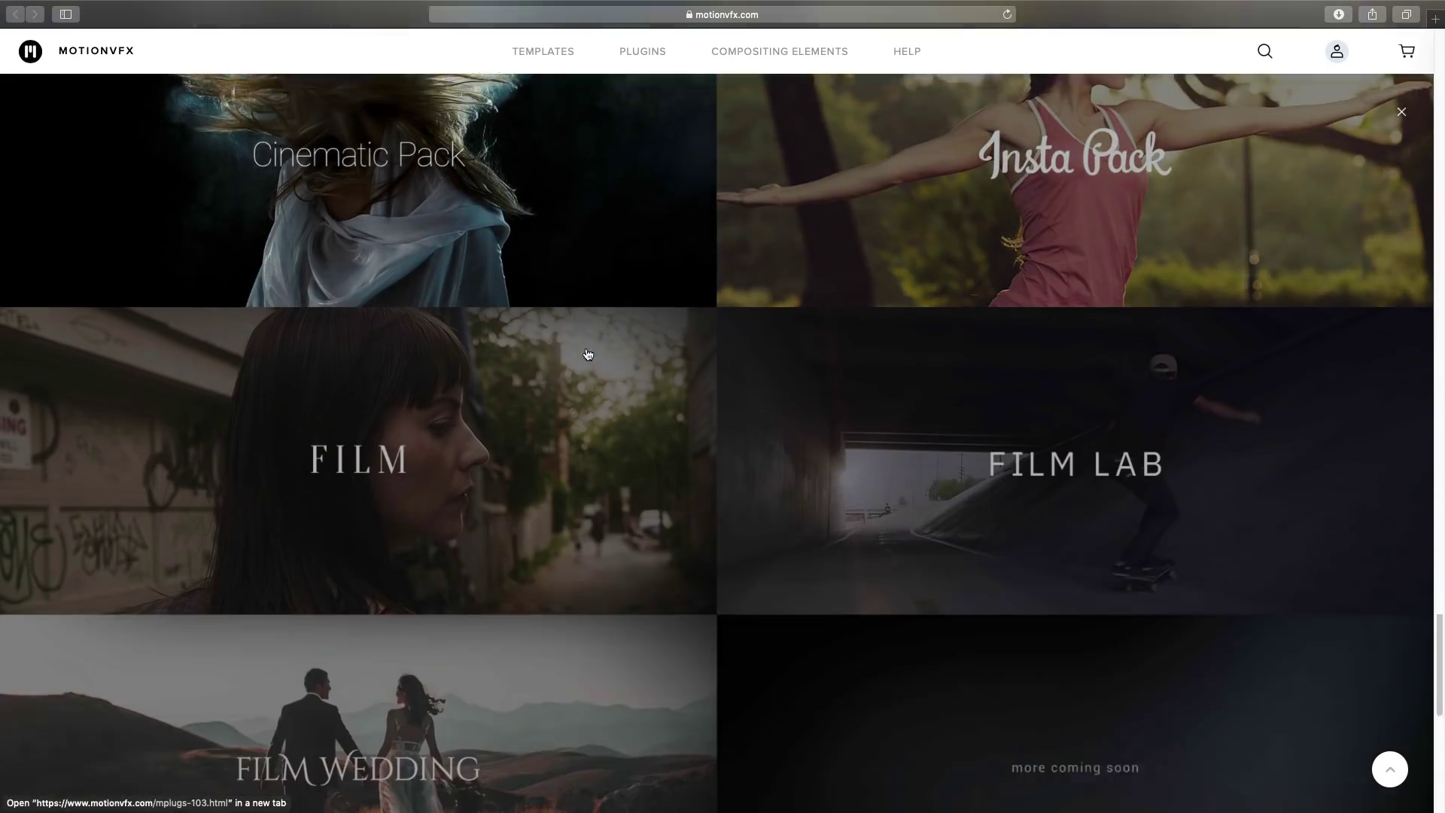
scroll(588, 355, down, 4)
scroll(588, 354, up, 15)
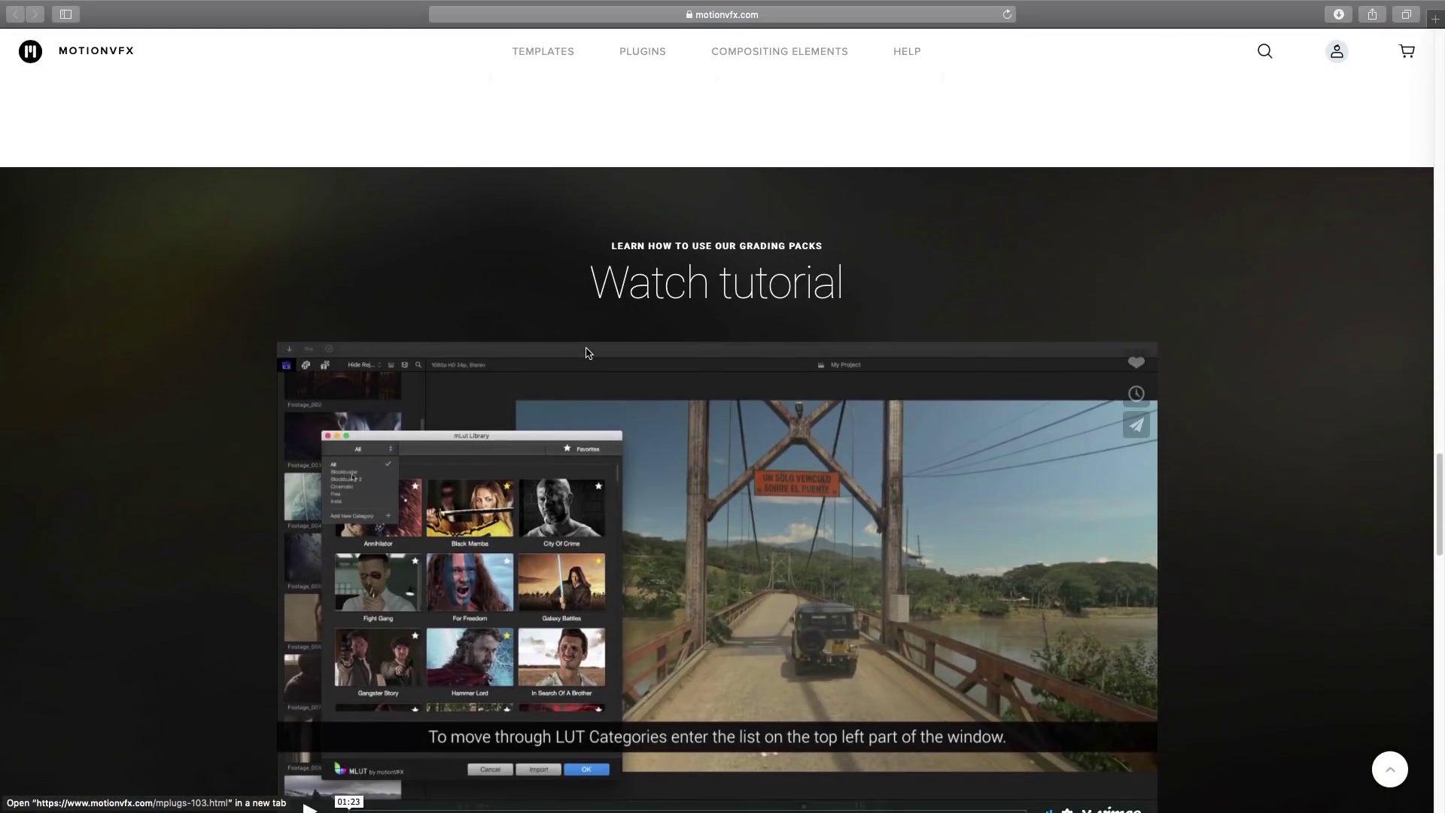
scroll(588, 354, down, 15)
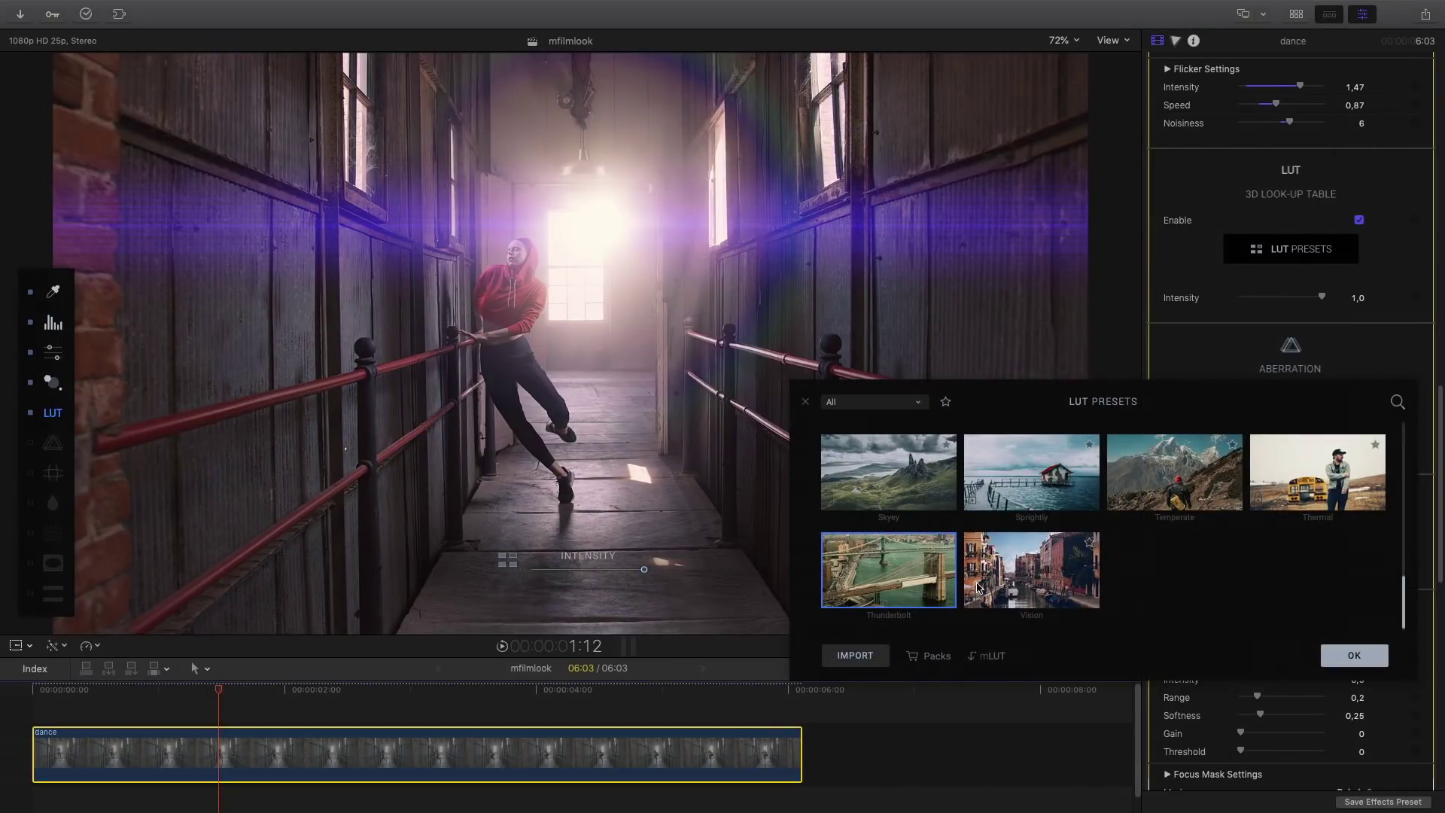
Step: Import the entire mLUT library into mFilmLook, enlarge the LUT preset browser and look through the imported presets
click(991, 659)
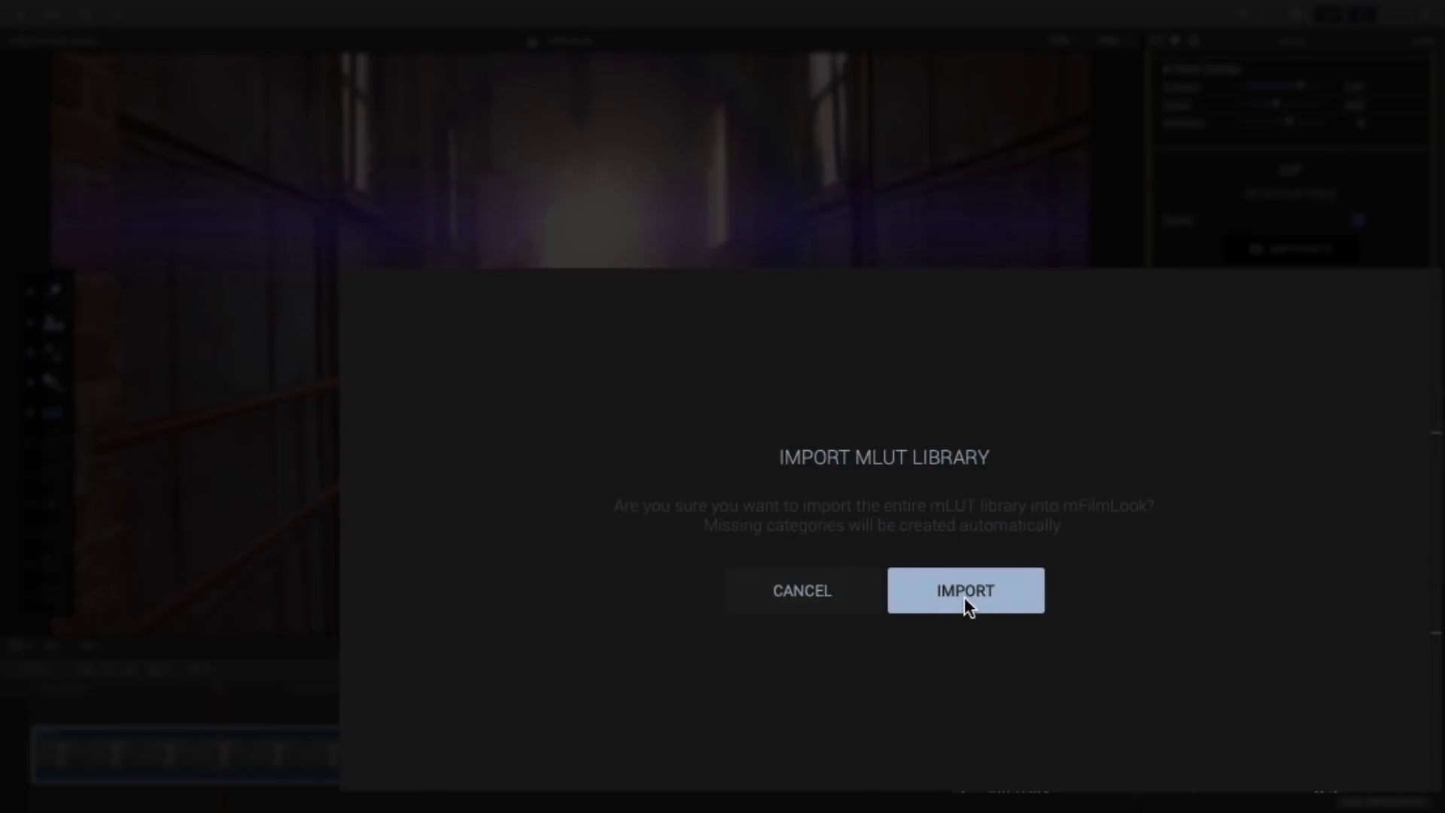
click(965, 591)
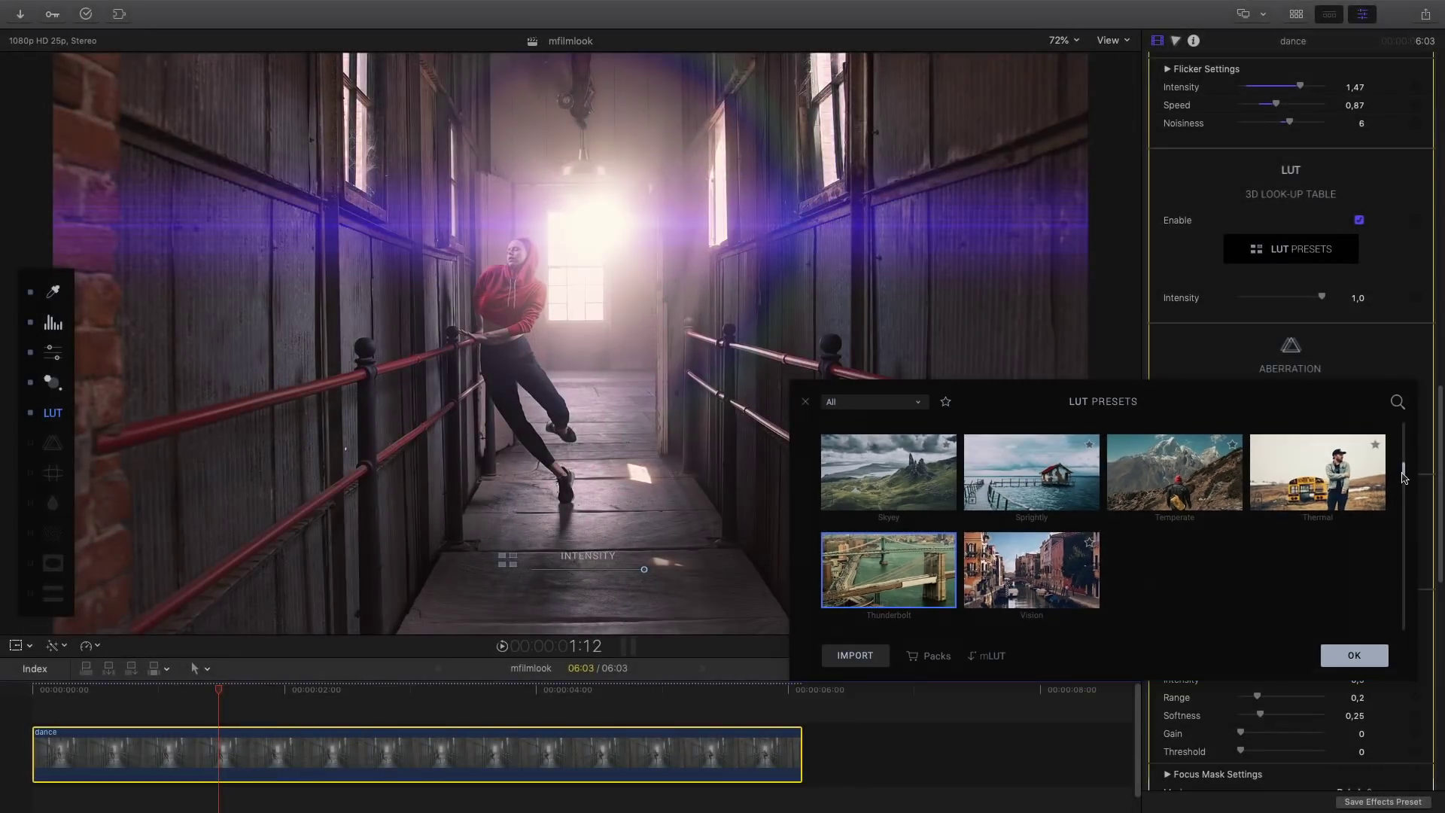
scroll(1404, 491, down, 3)
drag(1405, 491, 1413, 554)
drag(1142, 381, 1140, 63)
scroll(1129, 376, down, 5)
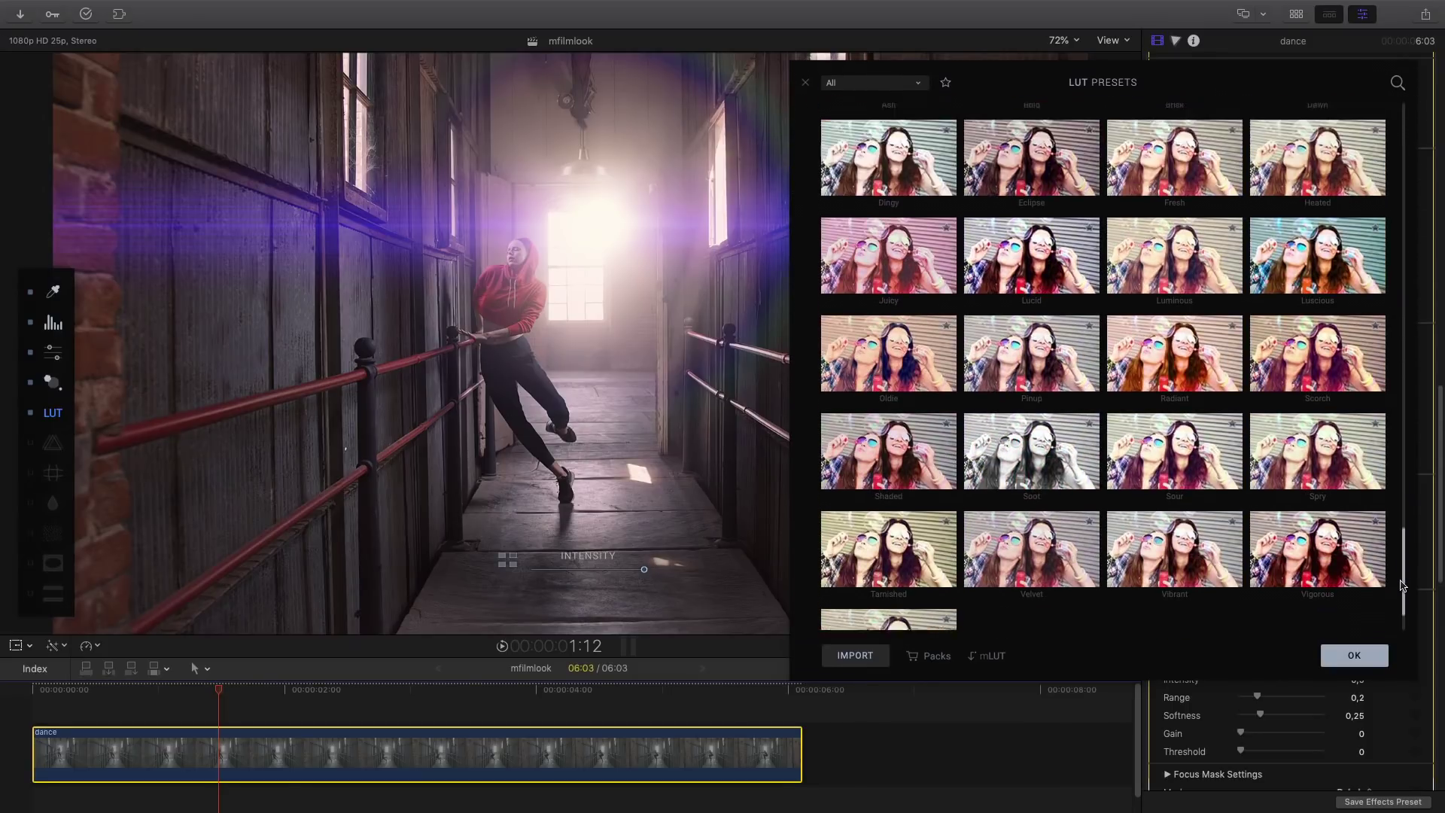
Step: Try the Oldie LUT, apply Tarnished instead and set the LUT intensity to 0.49
click(887, 295)
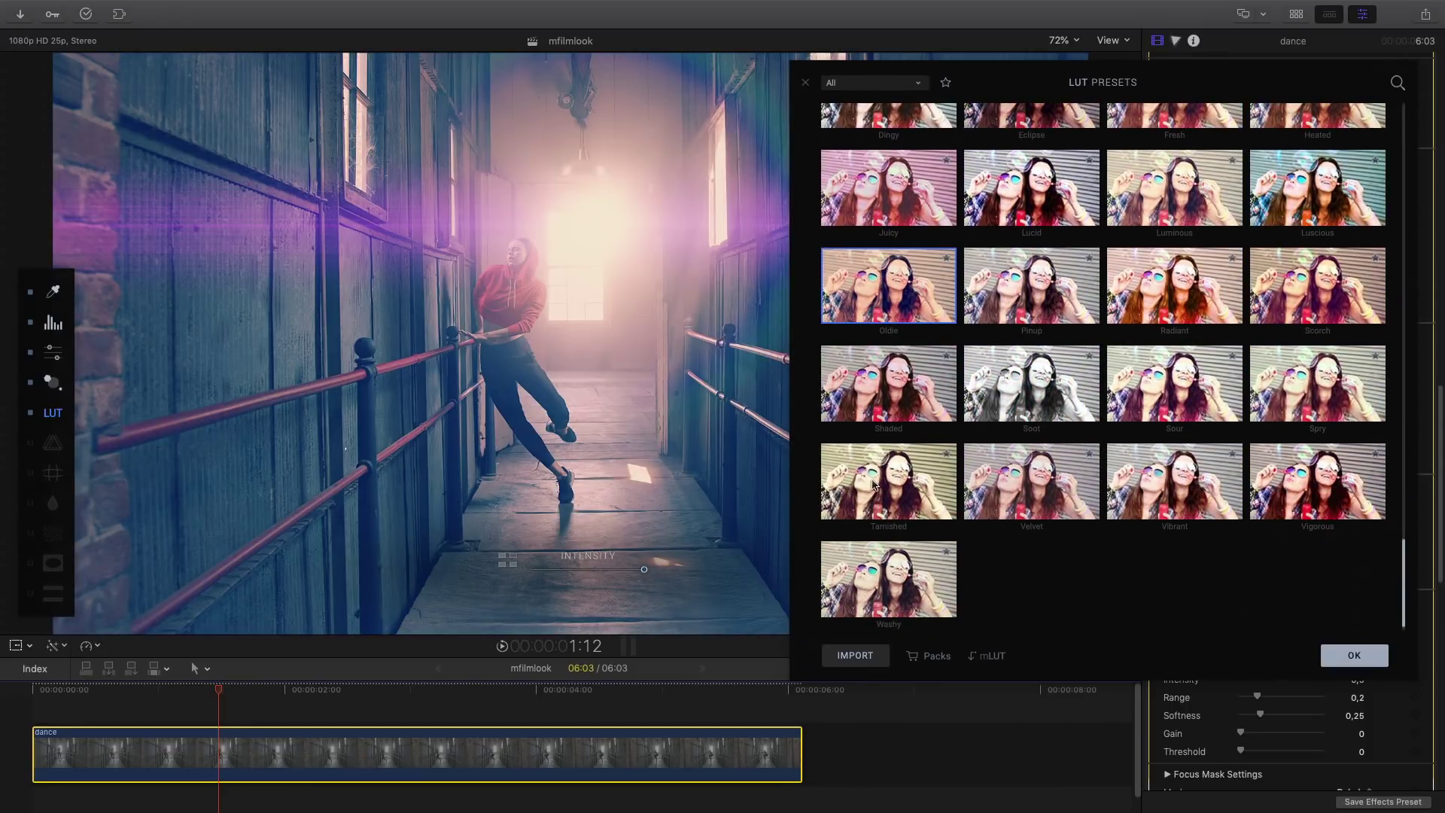
click(887, 501)
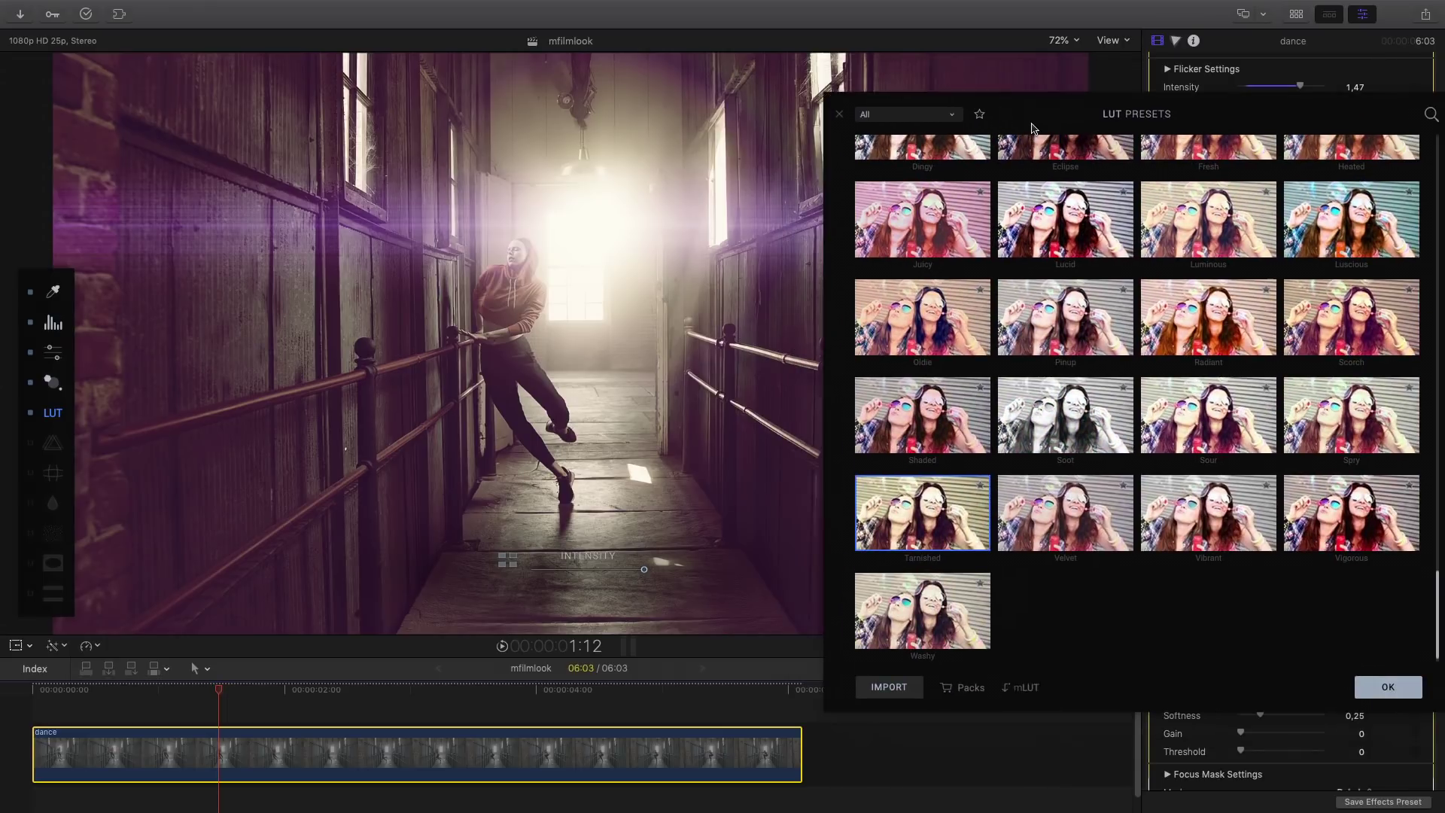
click(1390, 686)
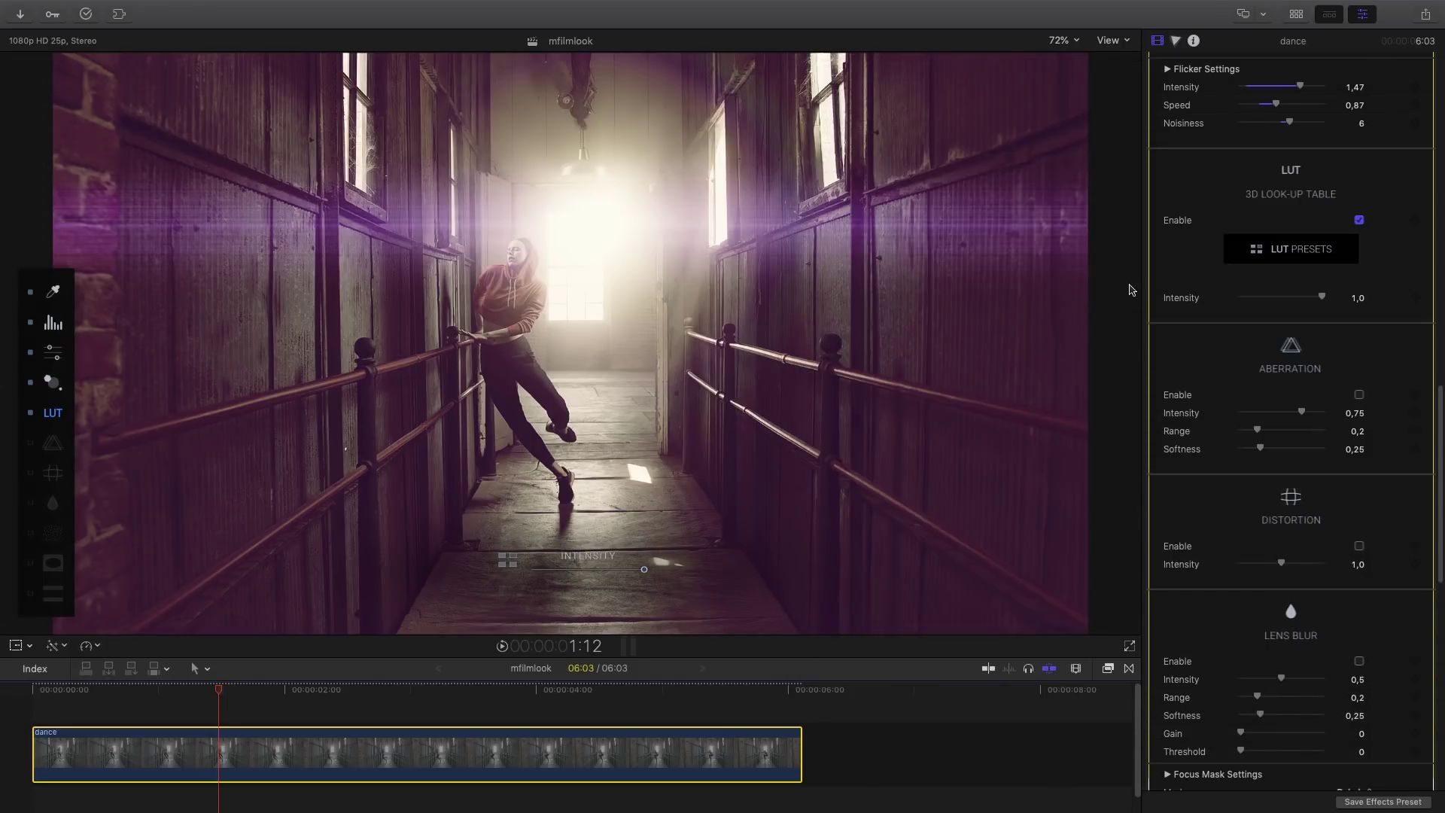
drag(1304, 294, 1280, 295)
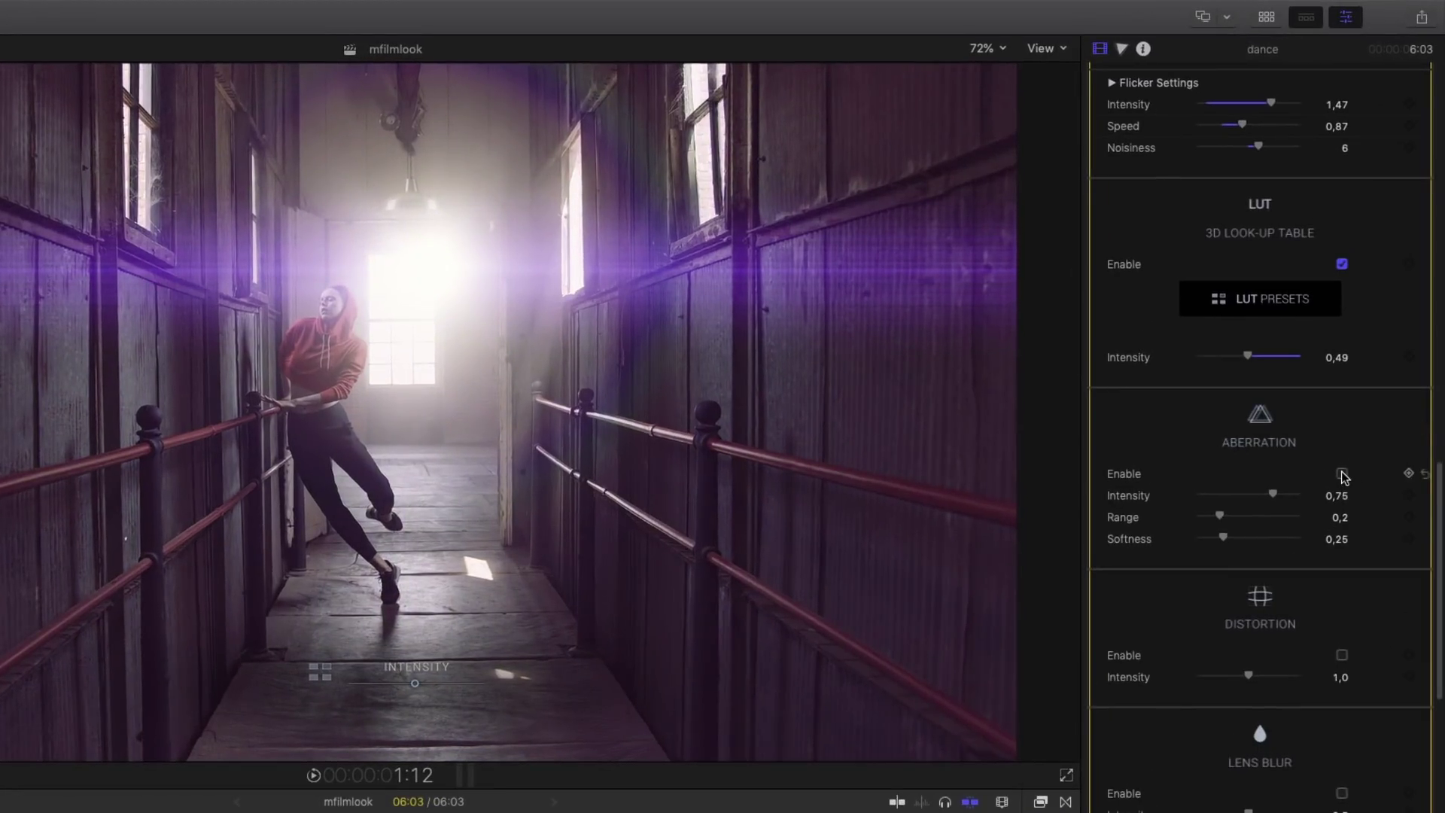
Step: Enable aberration with intensity 1.0, range 0.22 and softness 0.45
click(1343, 475)
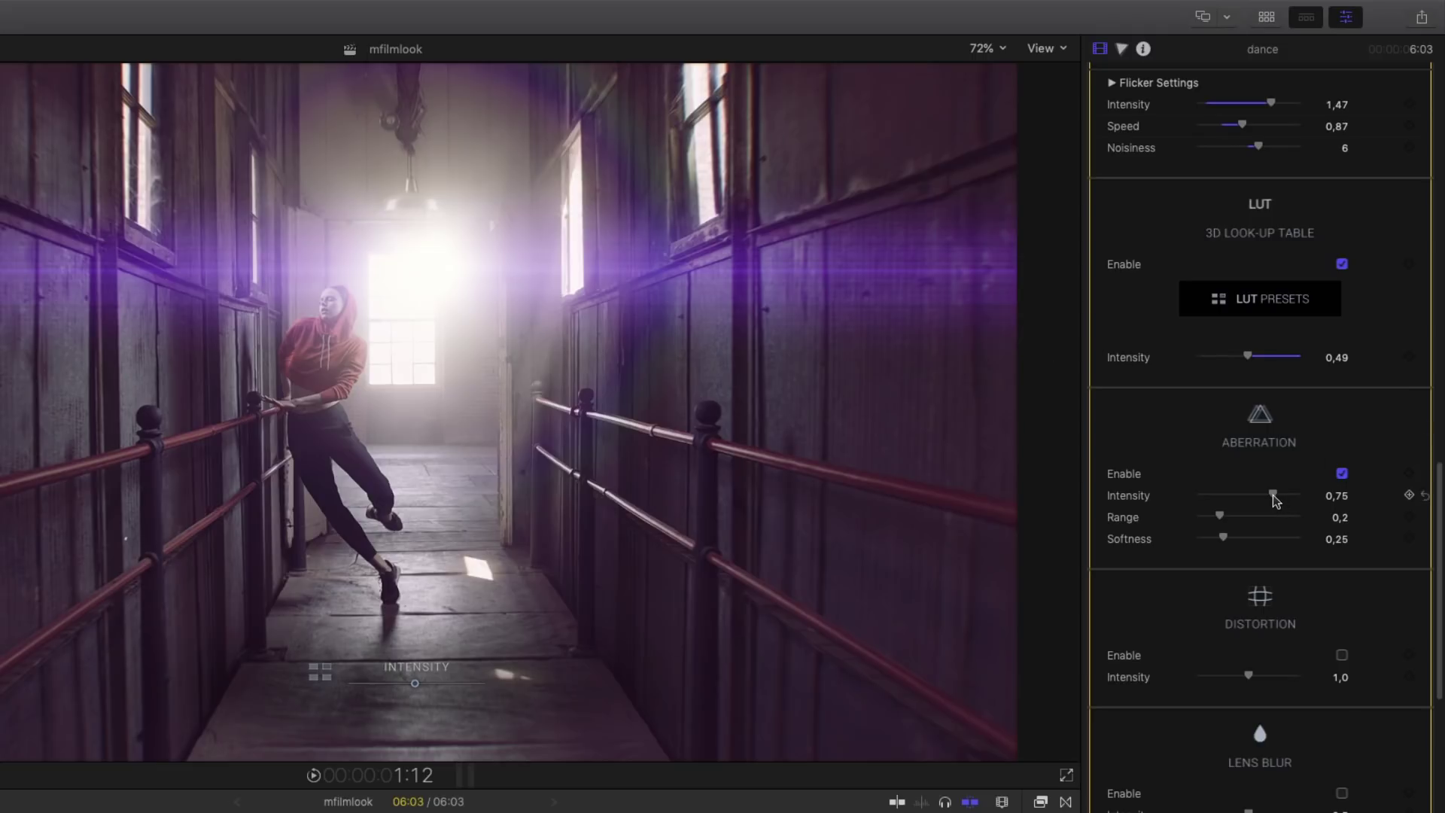
drag(1275, 500, 1325, 500)
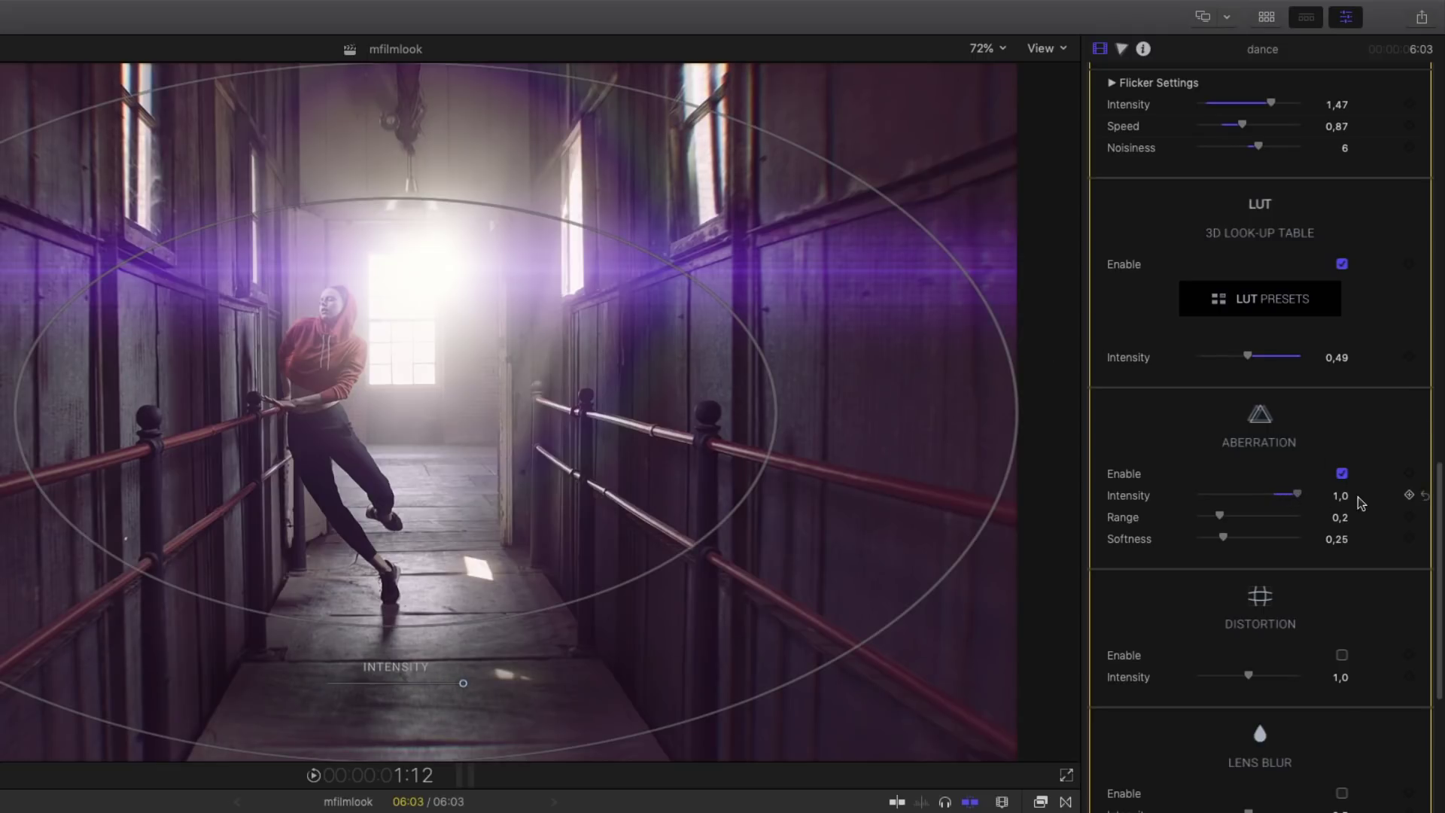
drag(1223, 519, 1233, 518)
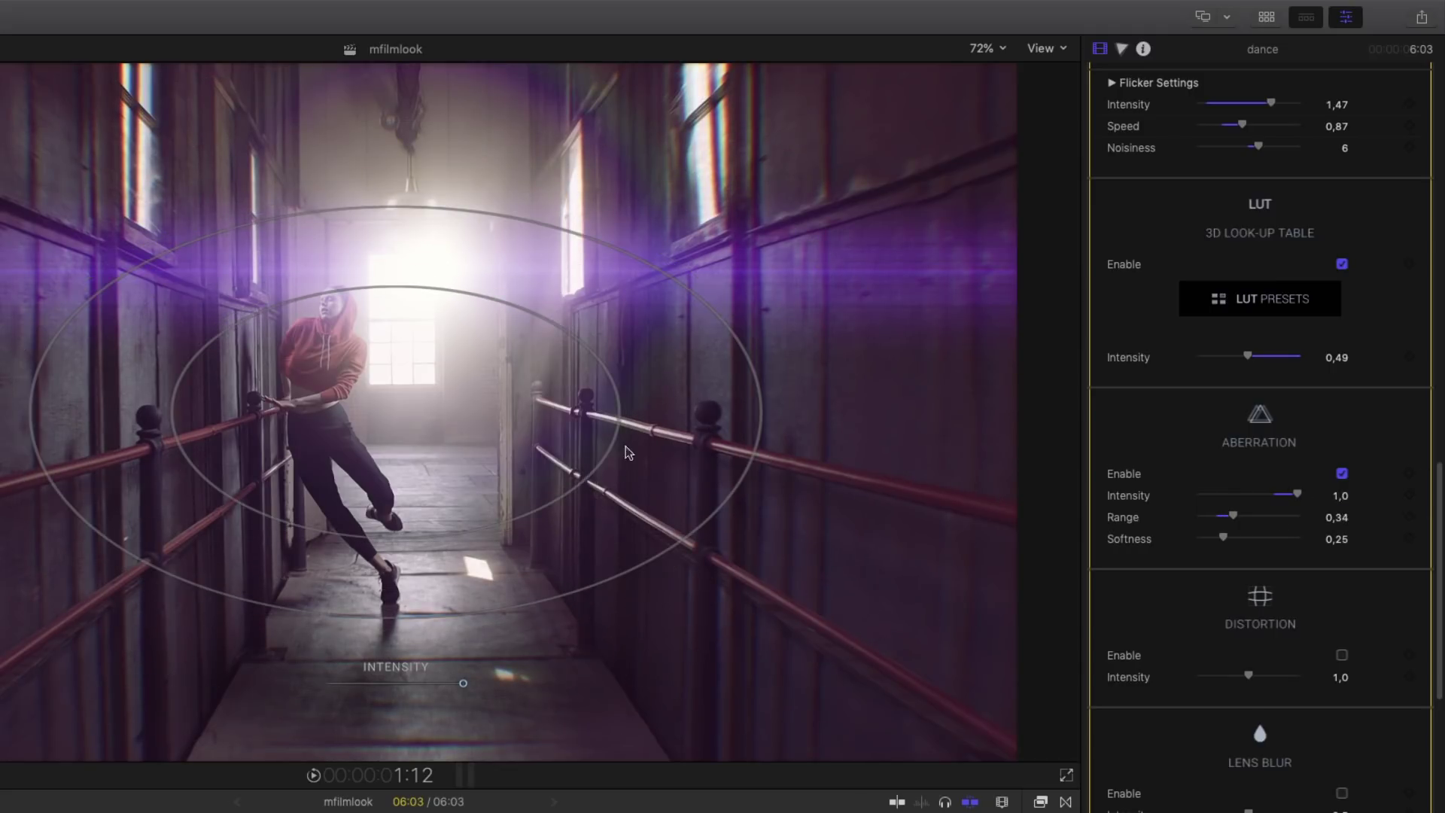
drag(374, 279, 371, 280)
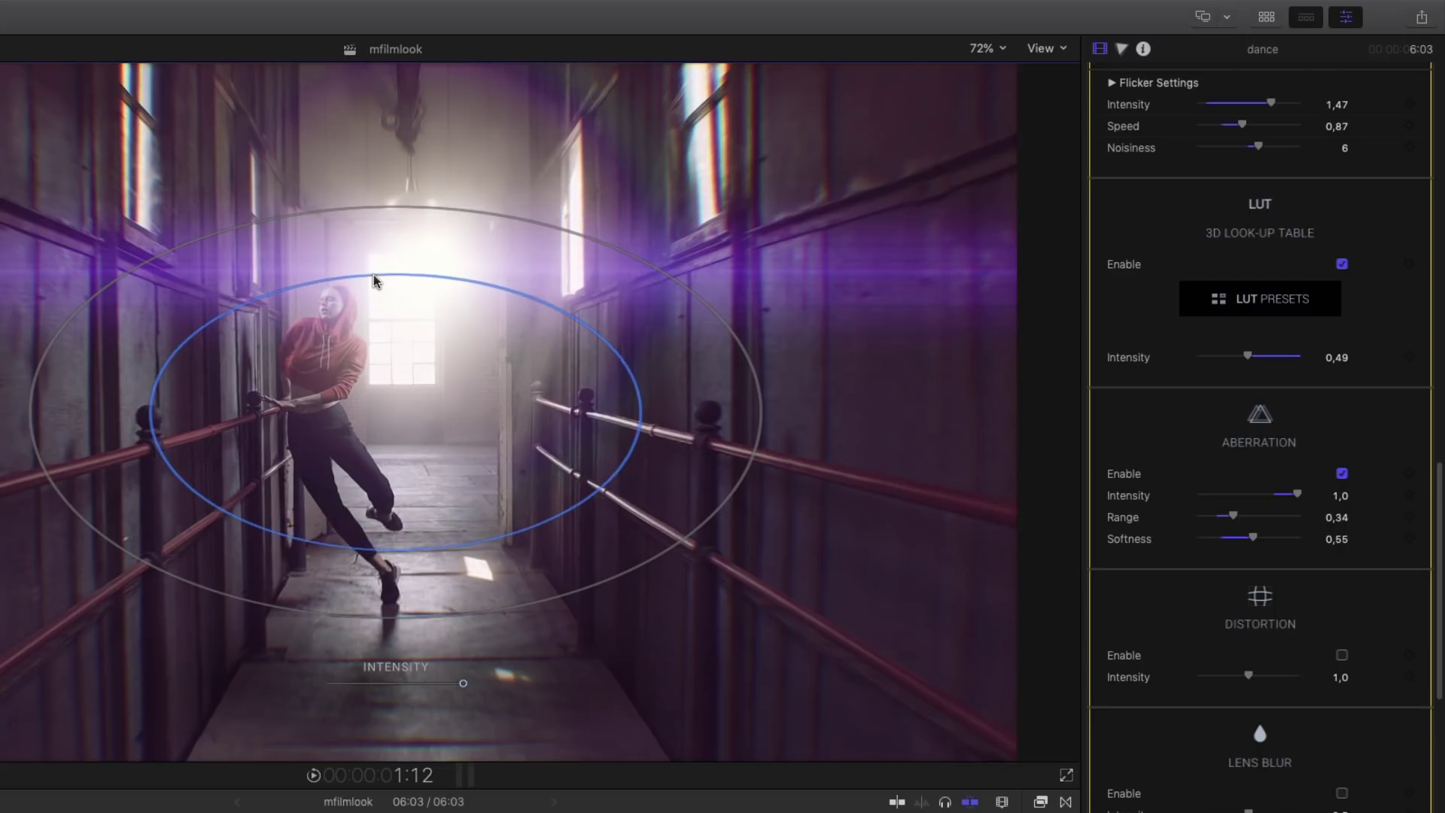
mouse_move(1219, 539)
mouse_down()
mouse_move(1235, 544)
mouse_move(1215, 544)
mouse_move(1233, 519)
mouse_move(1282, 518)
mouse_move(1224, 518)
mouse_move(1214, 539)
mouse_move(1244, 539)
mouse_up()
drag(794, 222, 831, 276)
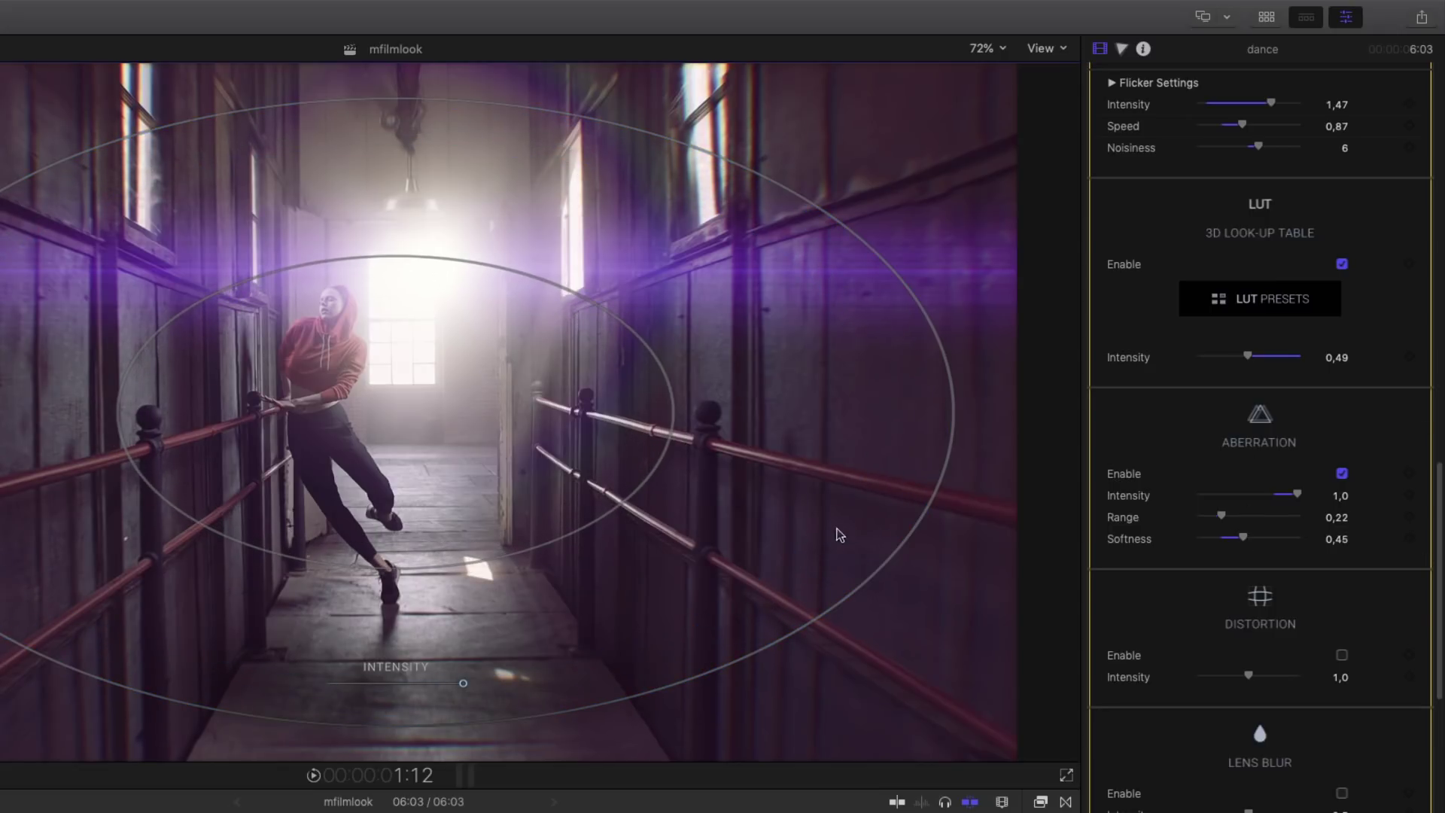
Step: Enable lens distortion and set its intensity to 0
click(1343, 655)
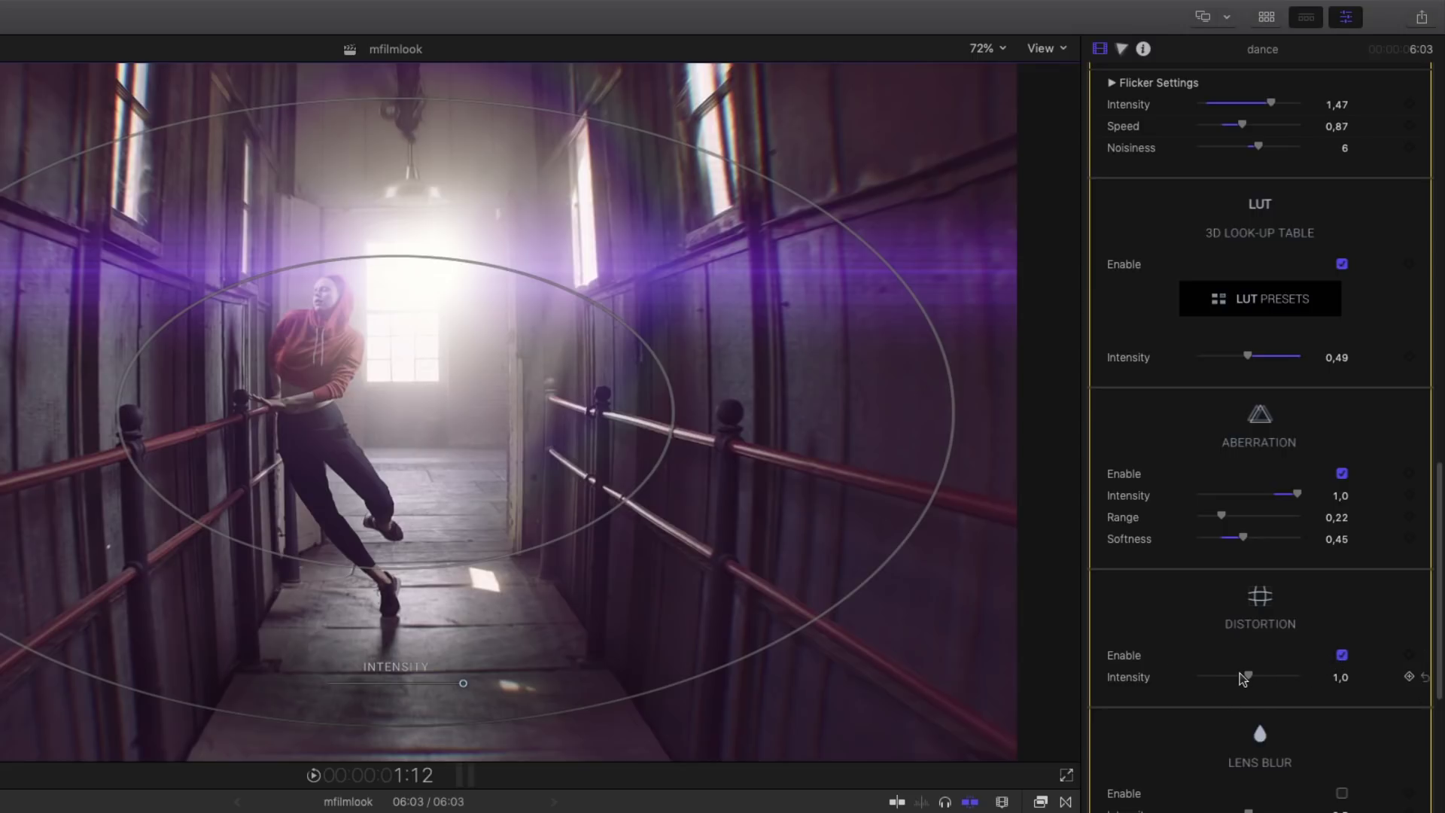
drag(1249, 677, 1188, 689)
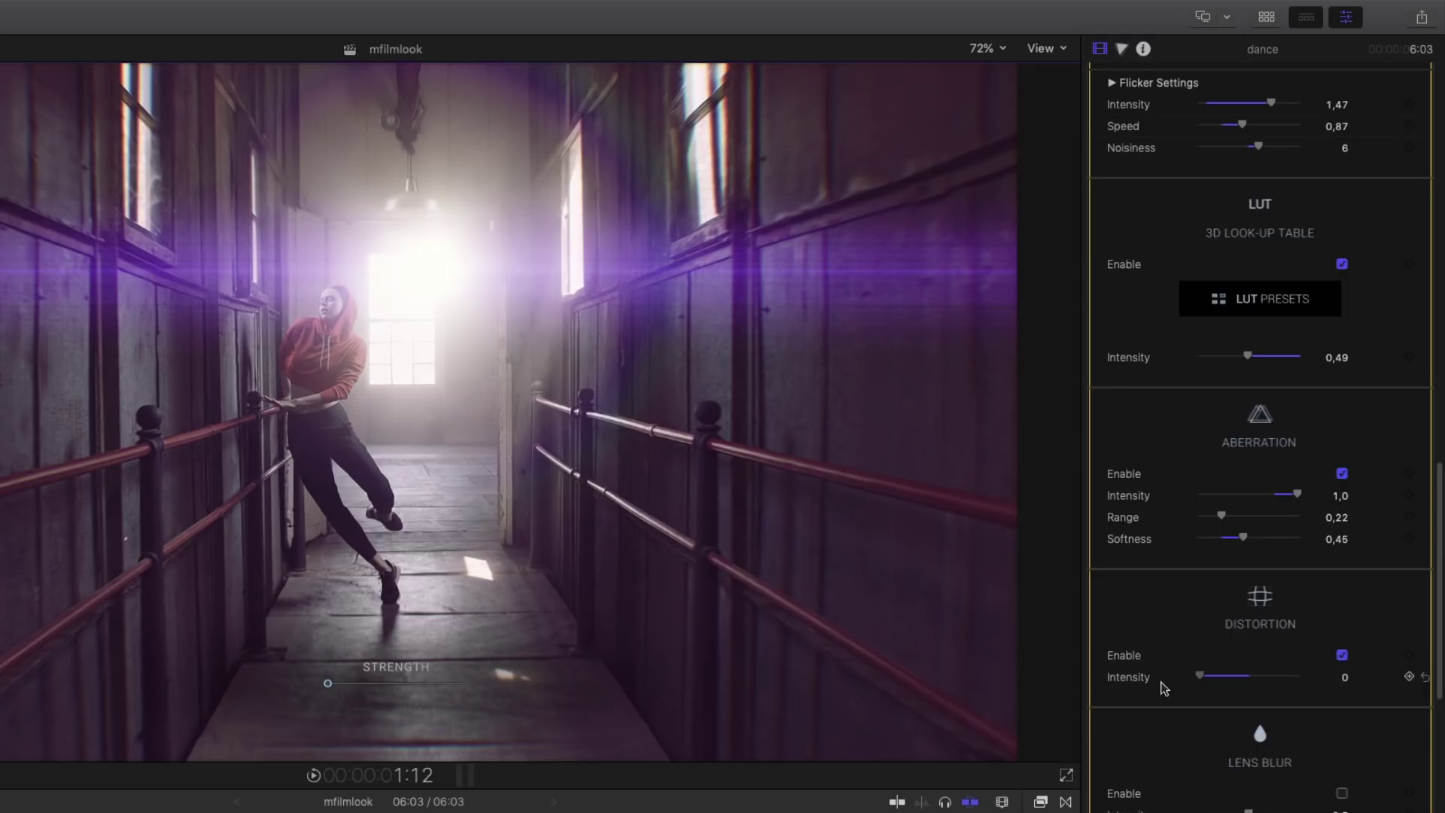
Step: Enable the lens blur and set range 0.17, softness 0.79, gain 0.52 and threshold 1.0
scroll(1163, 687, down, 5)
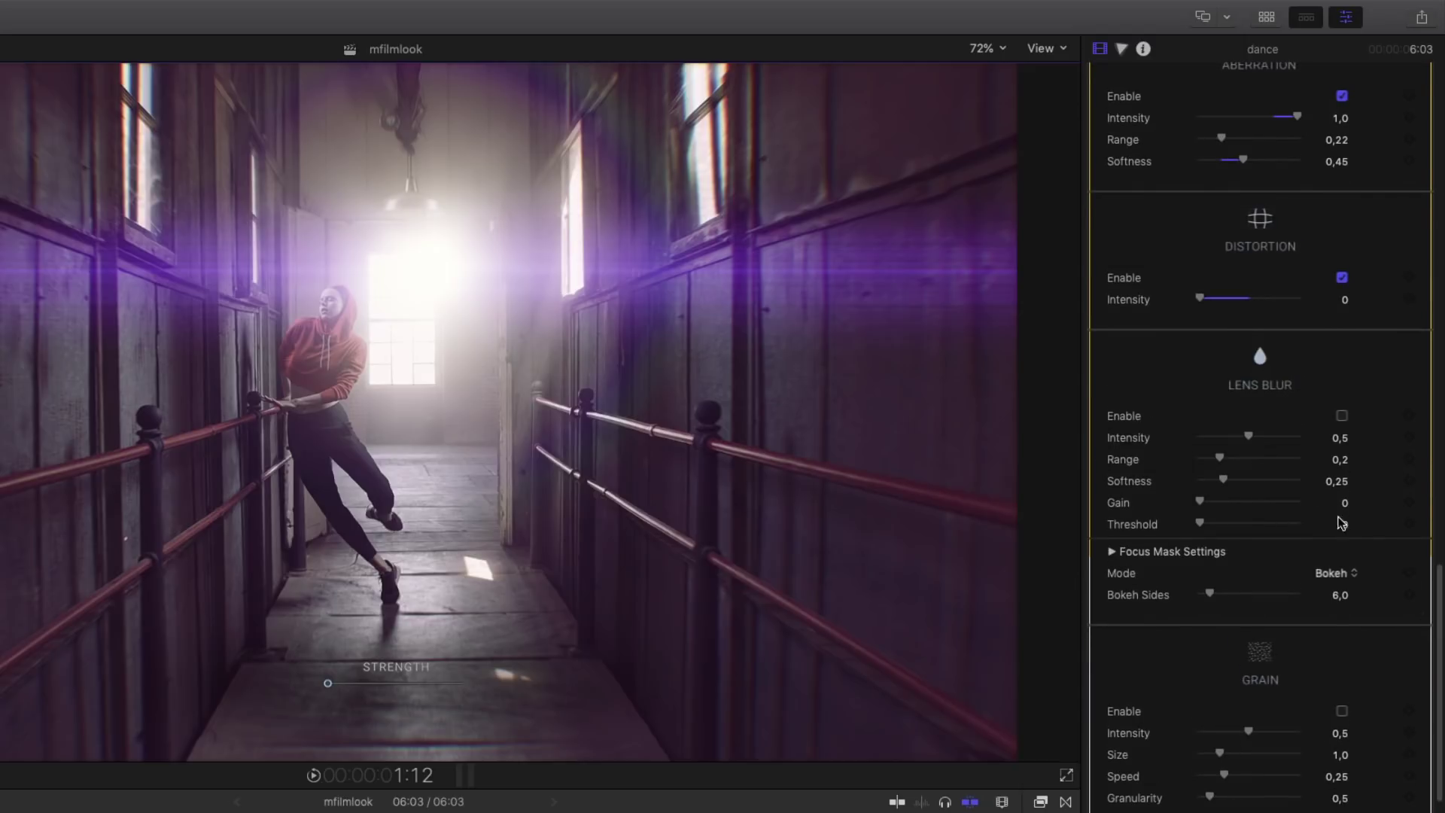
click(1343, 416)
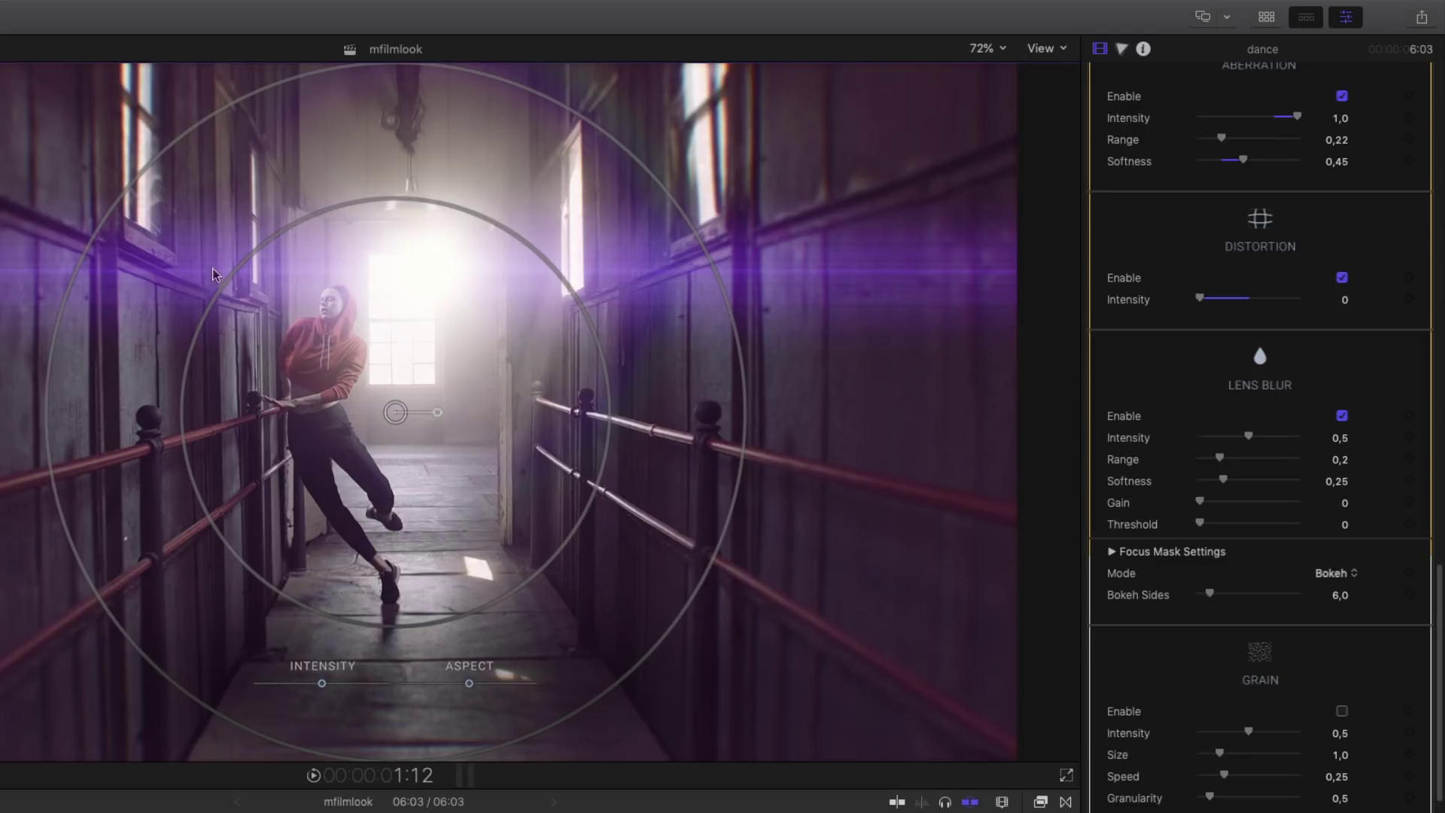
drag(588, 343, 517, 339)
drag(744, 432, 785, 501)
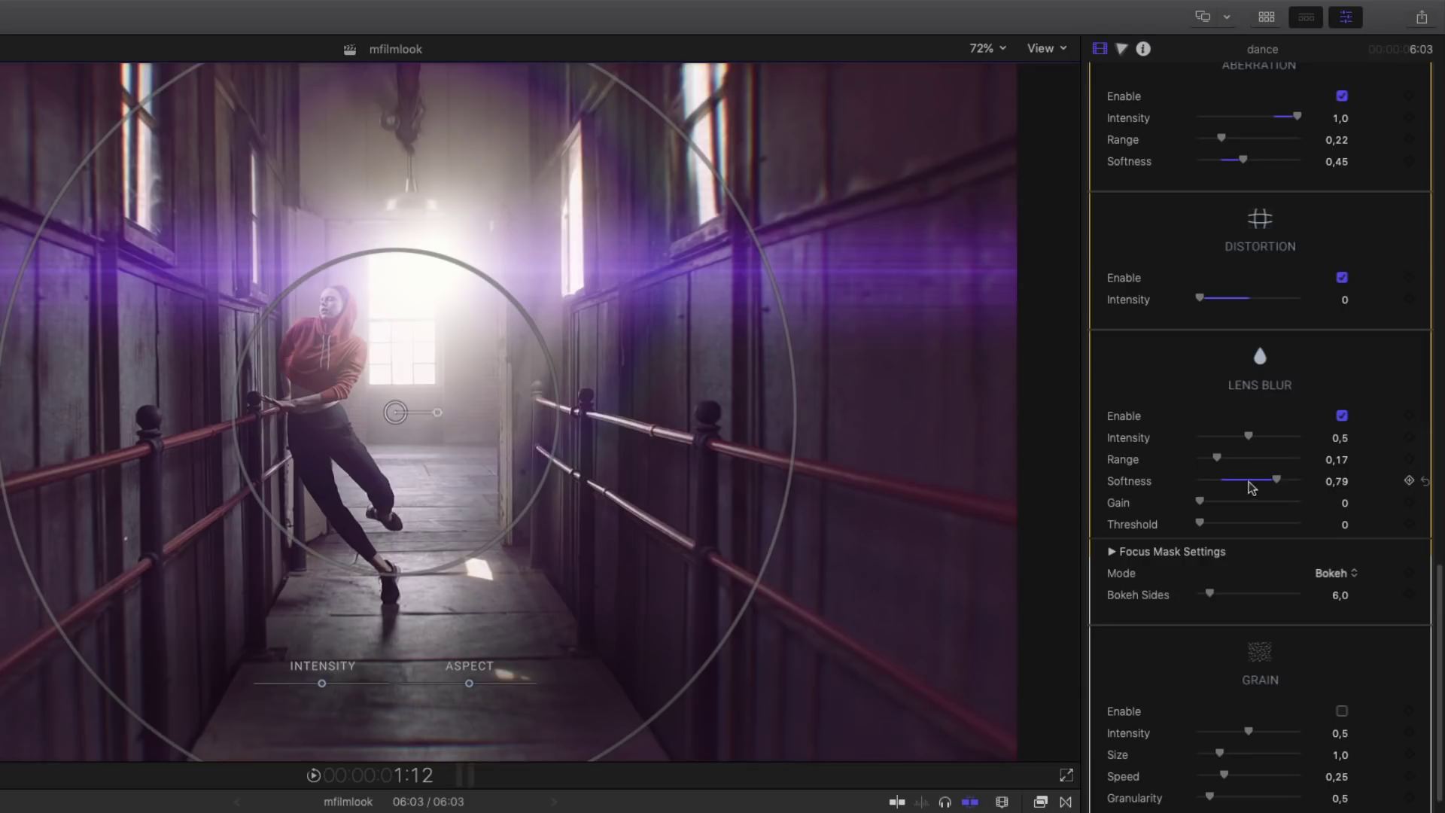
drag(1200, 503, 1250, 503)
drag(1200, 524, 1309, 525)
Step: Centre the lens blur's focus mask on the dancer's face and set the range to 0.24
drag(728, 201, 497, 301)
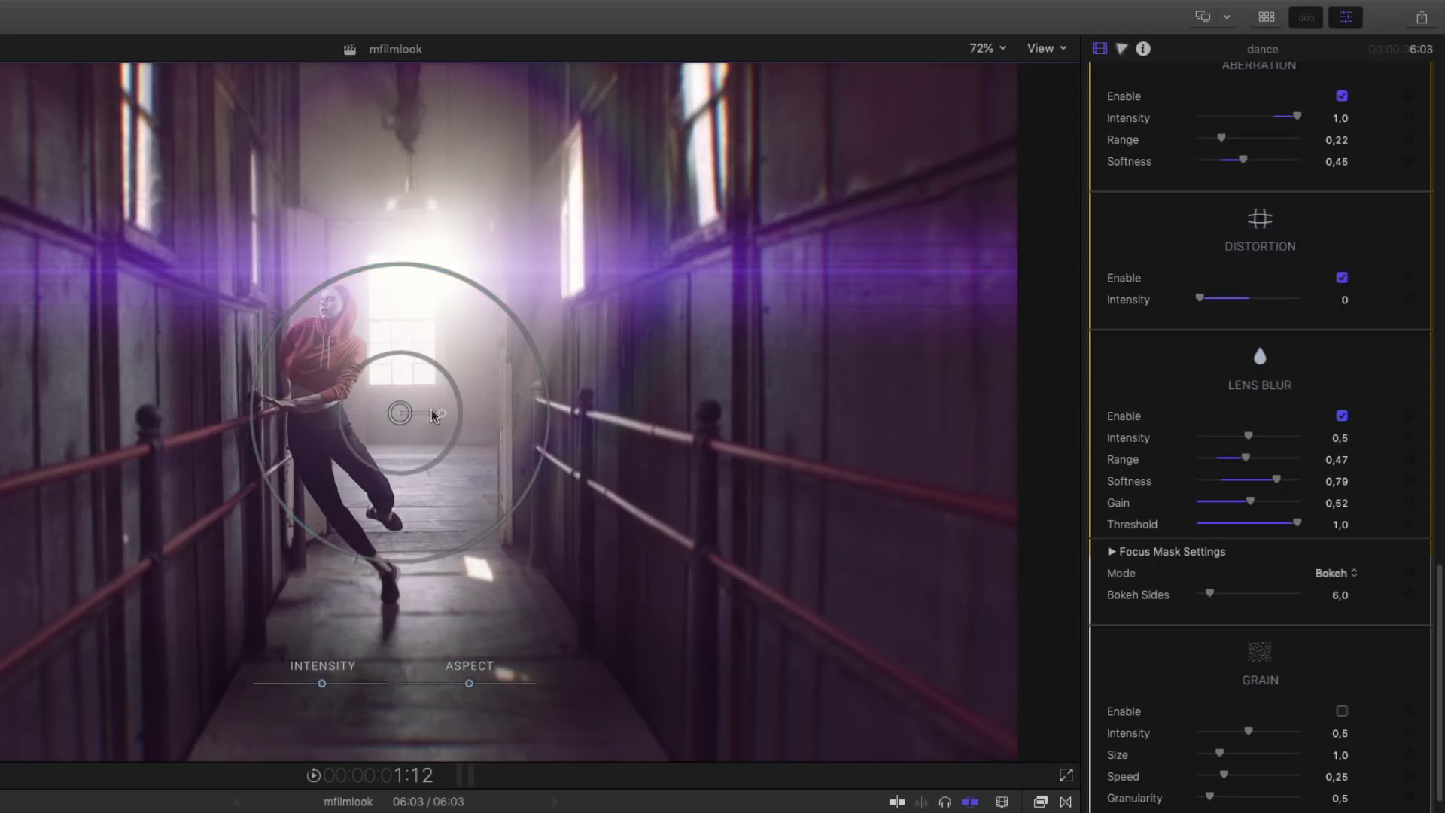
drag(395, 411, 331, 323)
drag(405, 499, 444, 588)
Step: Set the focus mask's aspect ratio to 2.0 and Center X to 0.0, with blur intensity 1.0 and range 0.2
click(1141, 554)
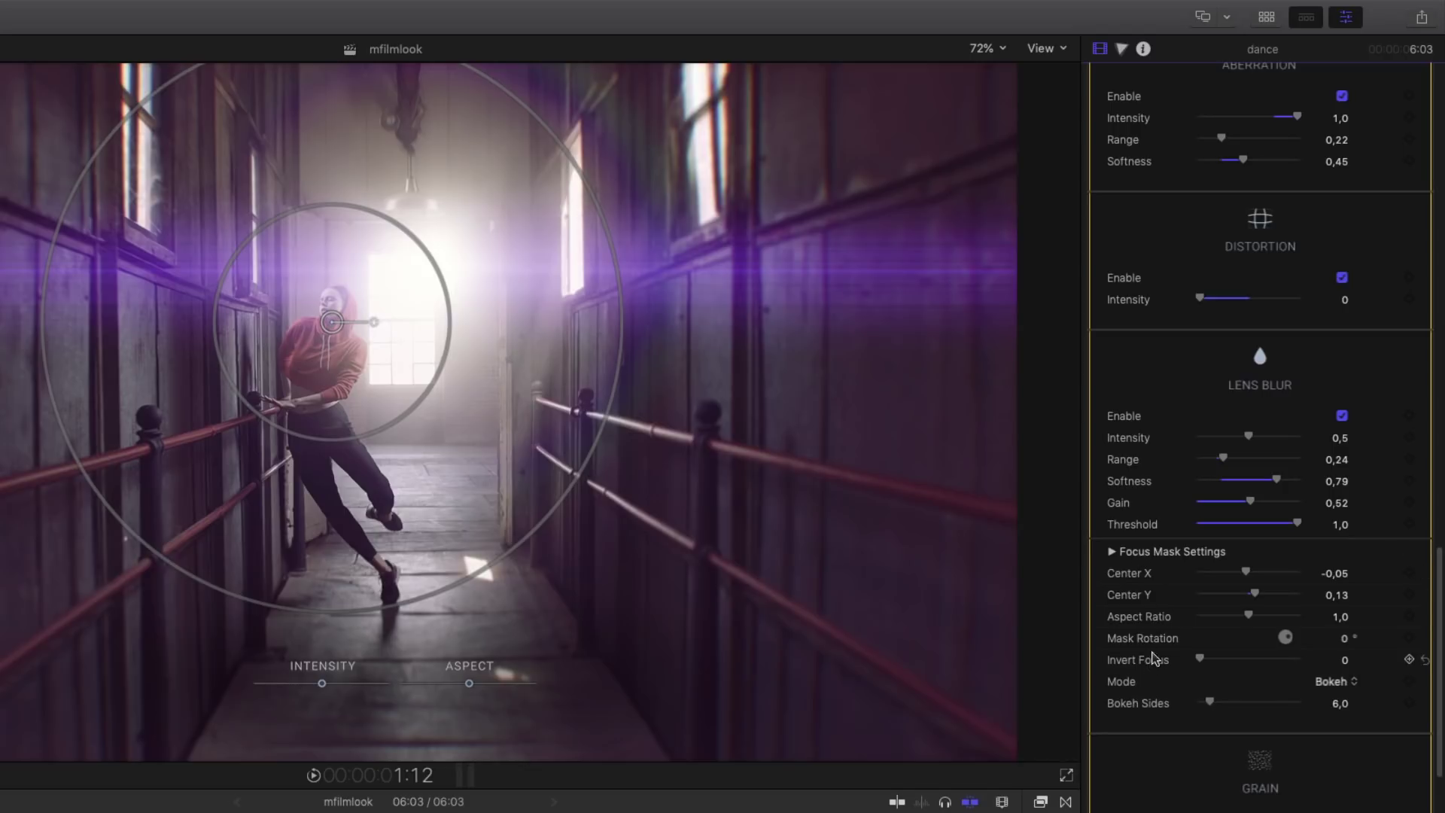
drag(1251, 618, 1333, 615)
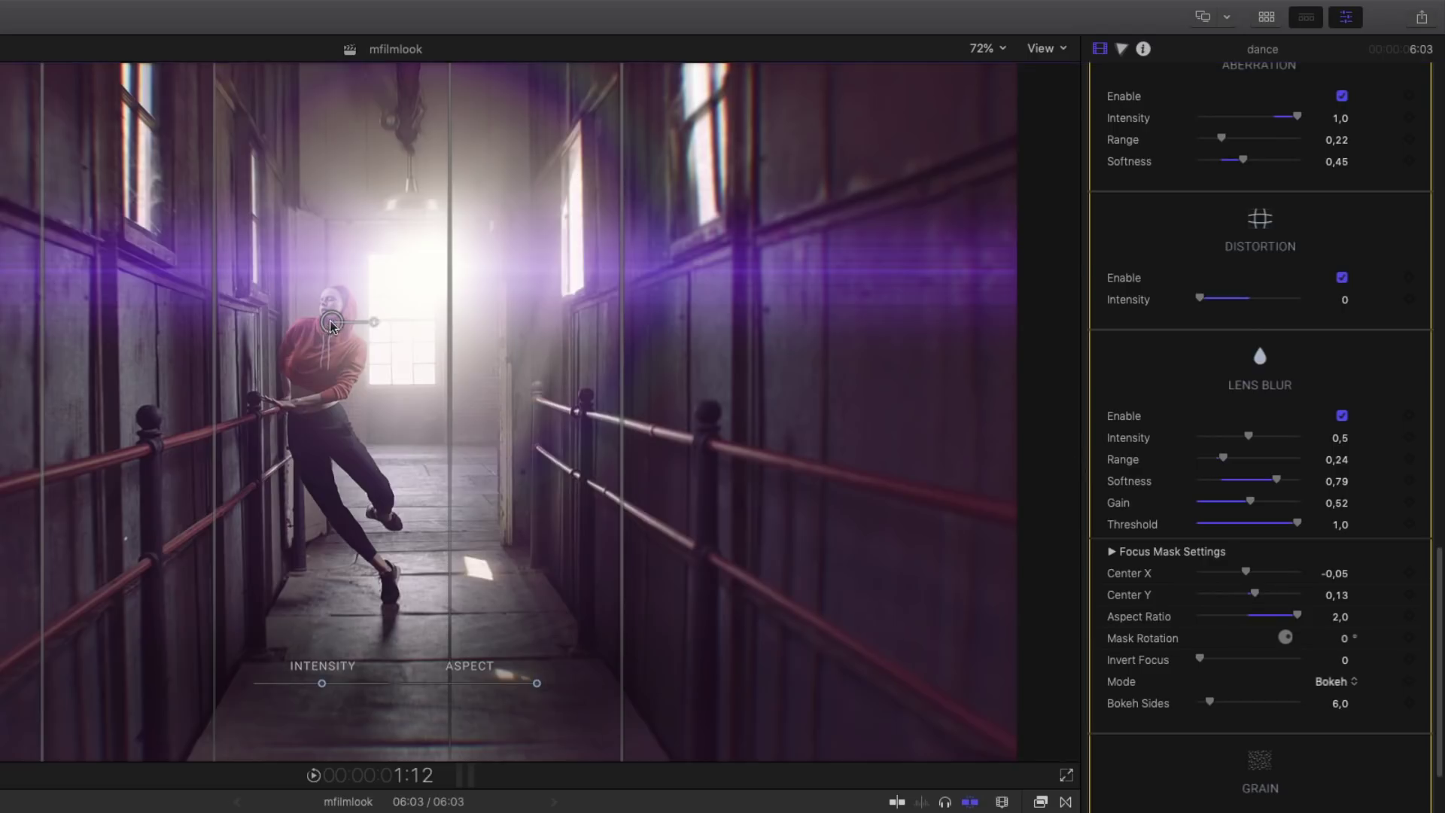
drag(332, 323, 395, 327)
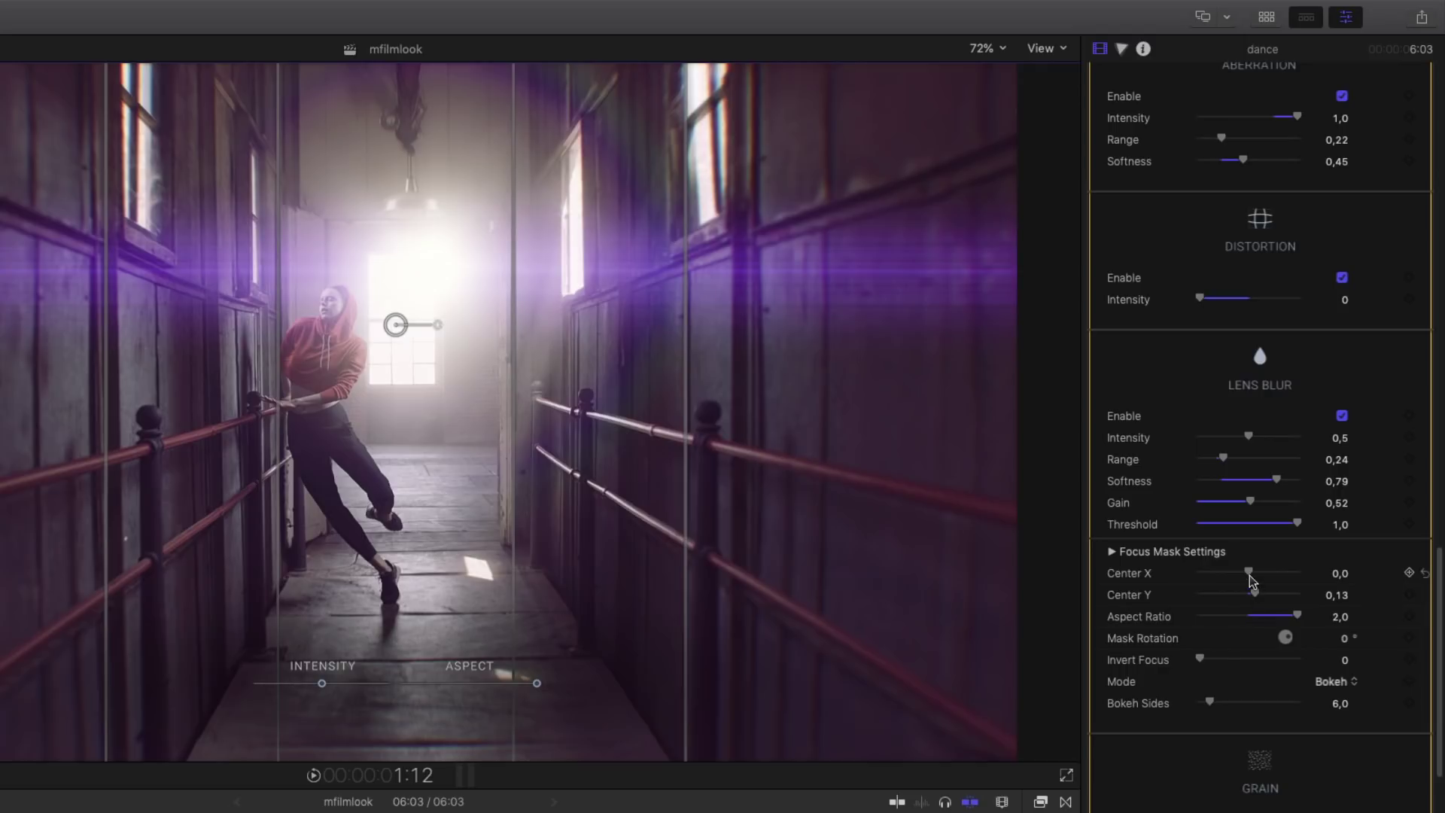
drag(1223, 458, 1298, 437)
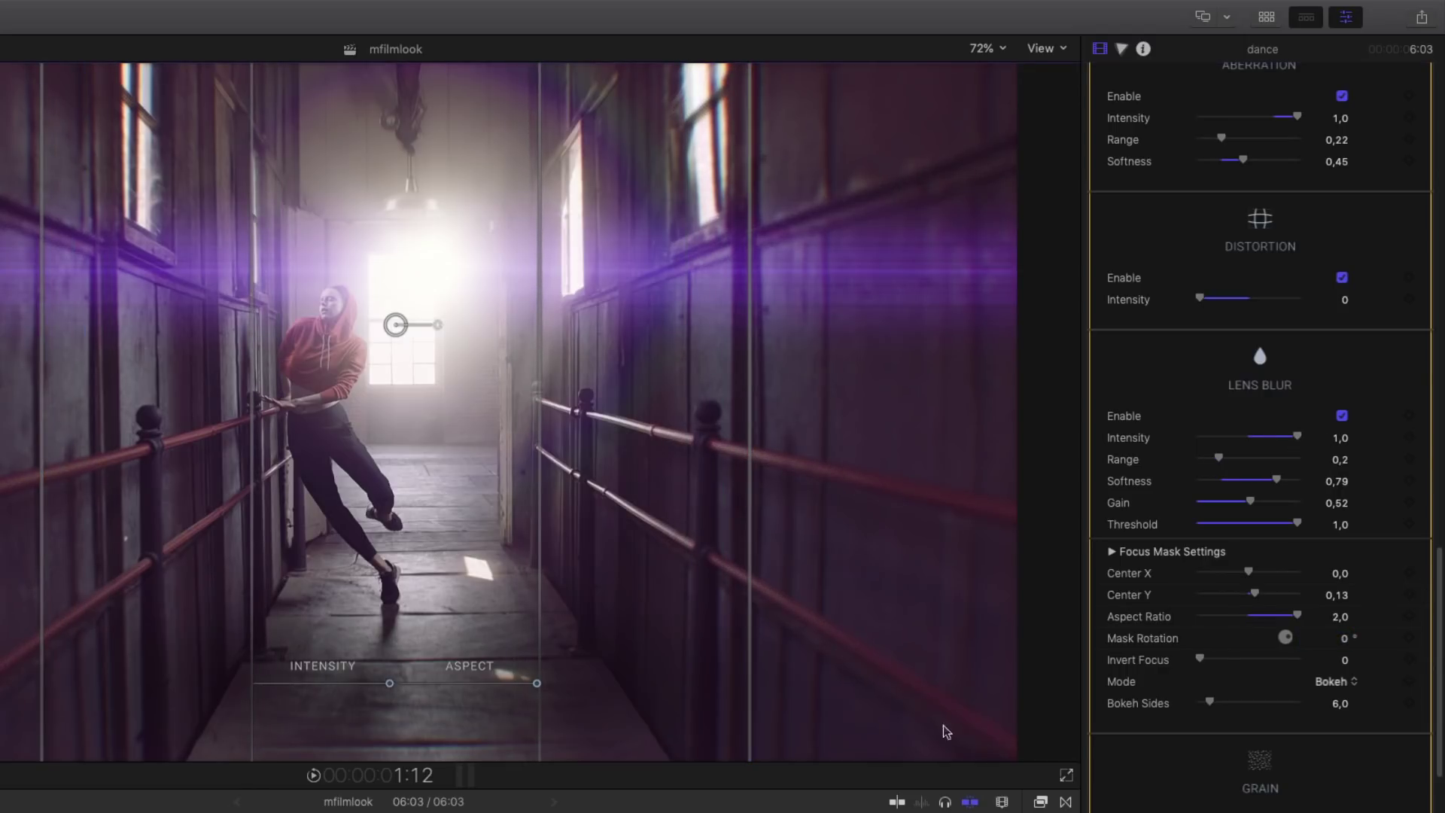
Step: Set Invert Focus to 1.0, try the Blurry lens blur mode and switch back to Bokeh
drag(1200, 661, 1397, 655)
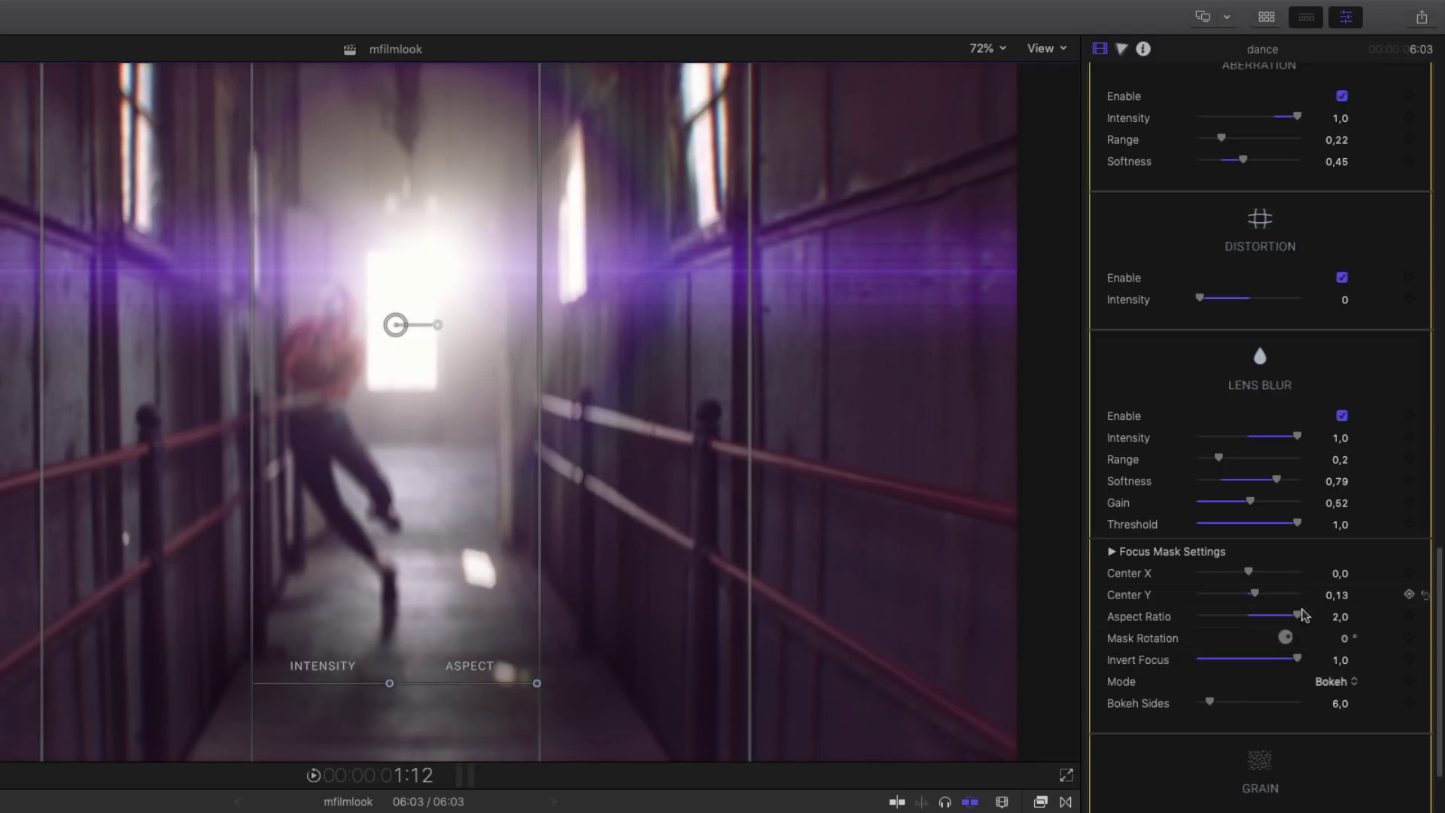
click(1332, 682)
click(1331, 698)
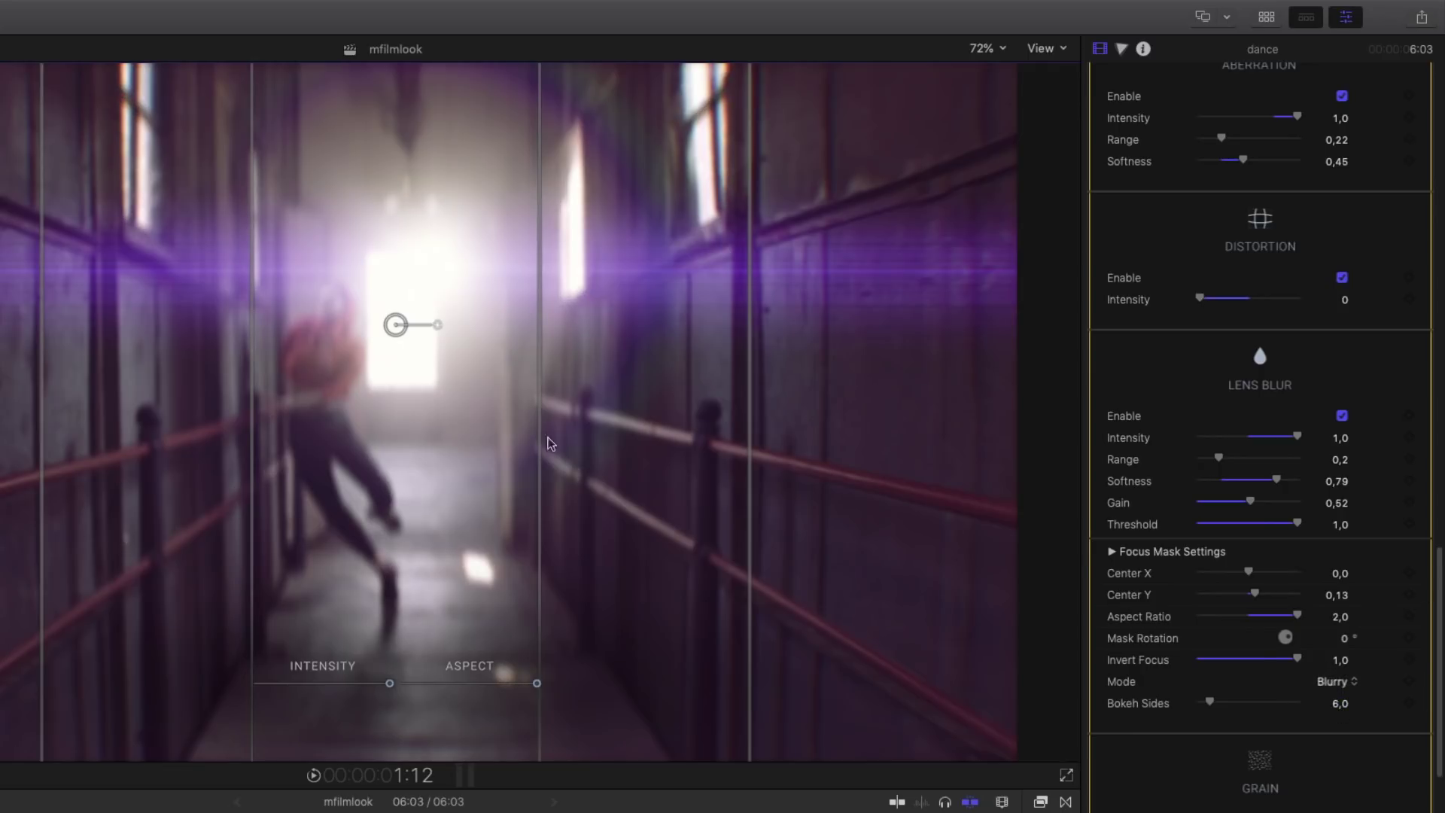
click(1340, 682)
click(1335, 666)
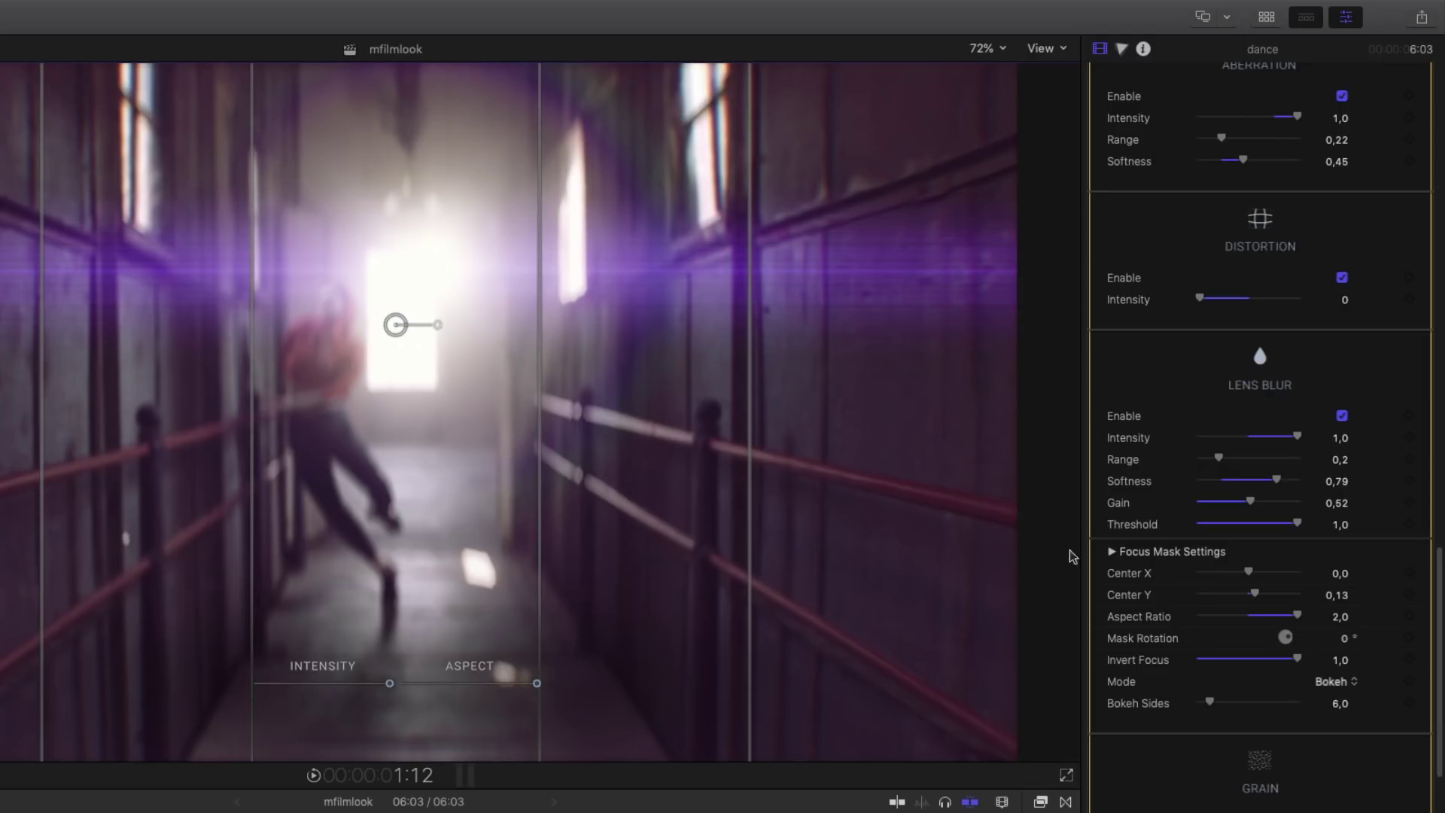
Step: Set the focus mask's Center X to 0.02, blur intensity to 1.96, bokeh sides to 15 and Invert Focus to 0
mouse_move(1212, 704)
mouse_down()
mouse_move(1334, 725)
mouse_move(1198, 719)
mouse_up()
drag(1248, 572, 1250, 573)
drag(1340, 439, 1340, 436)
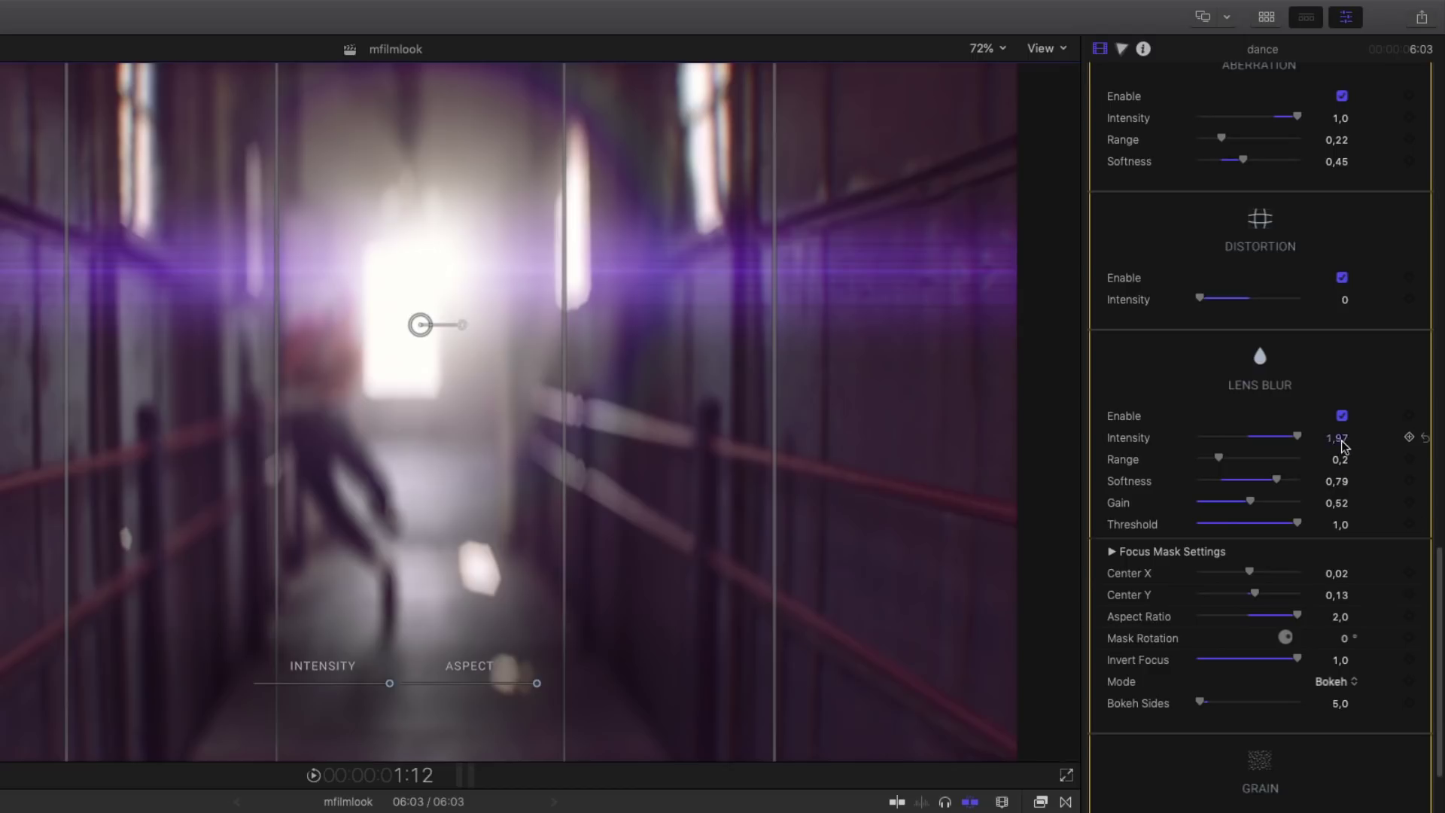
drag(1337, 438, 1313, 594)
drag(1203, 704, 1298, 705)
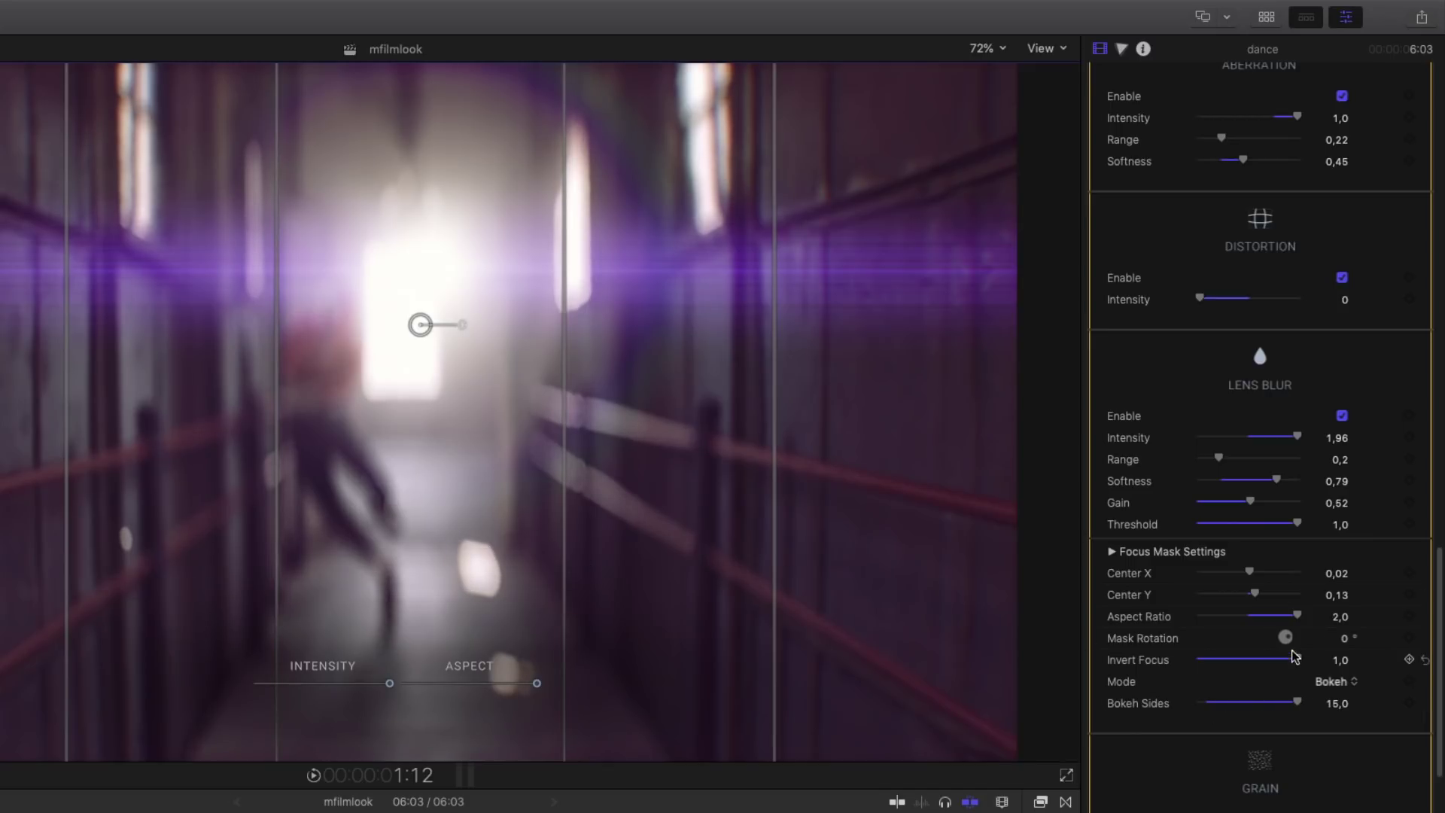
drag(1291, 660, 1197, 660)
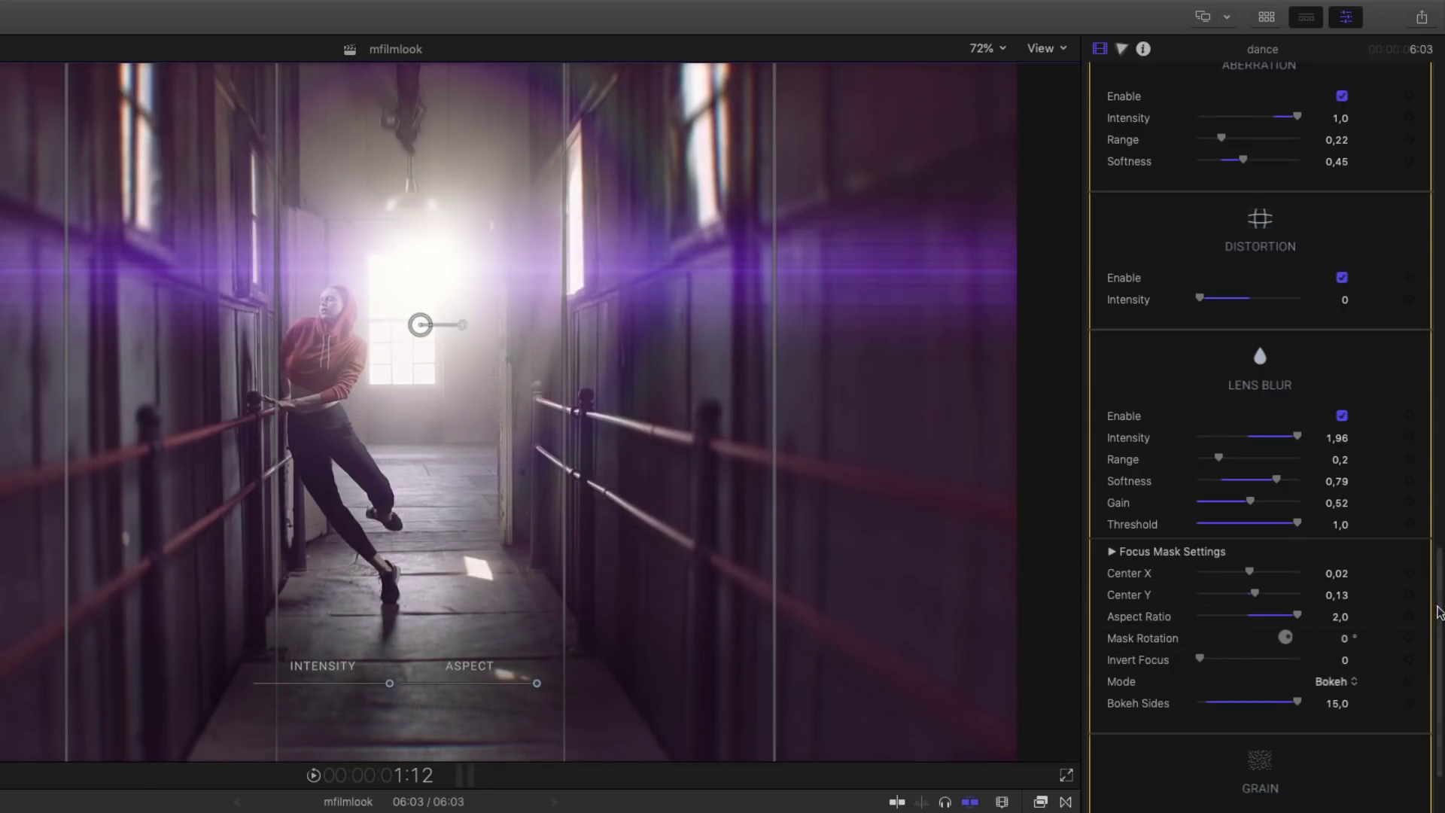
Step: Enable the grain and set intensity 0.75, size 0.94, granularity 1.81 and luma influence 1.0
drag(1438, 613, 1441, 721)
click(1342, 397)
click(1251, 420)
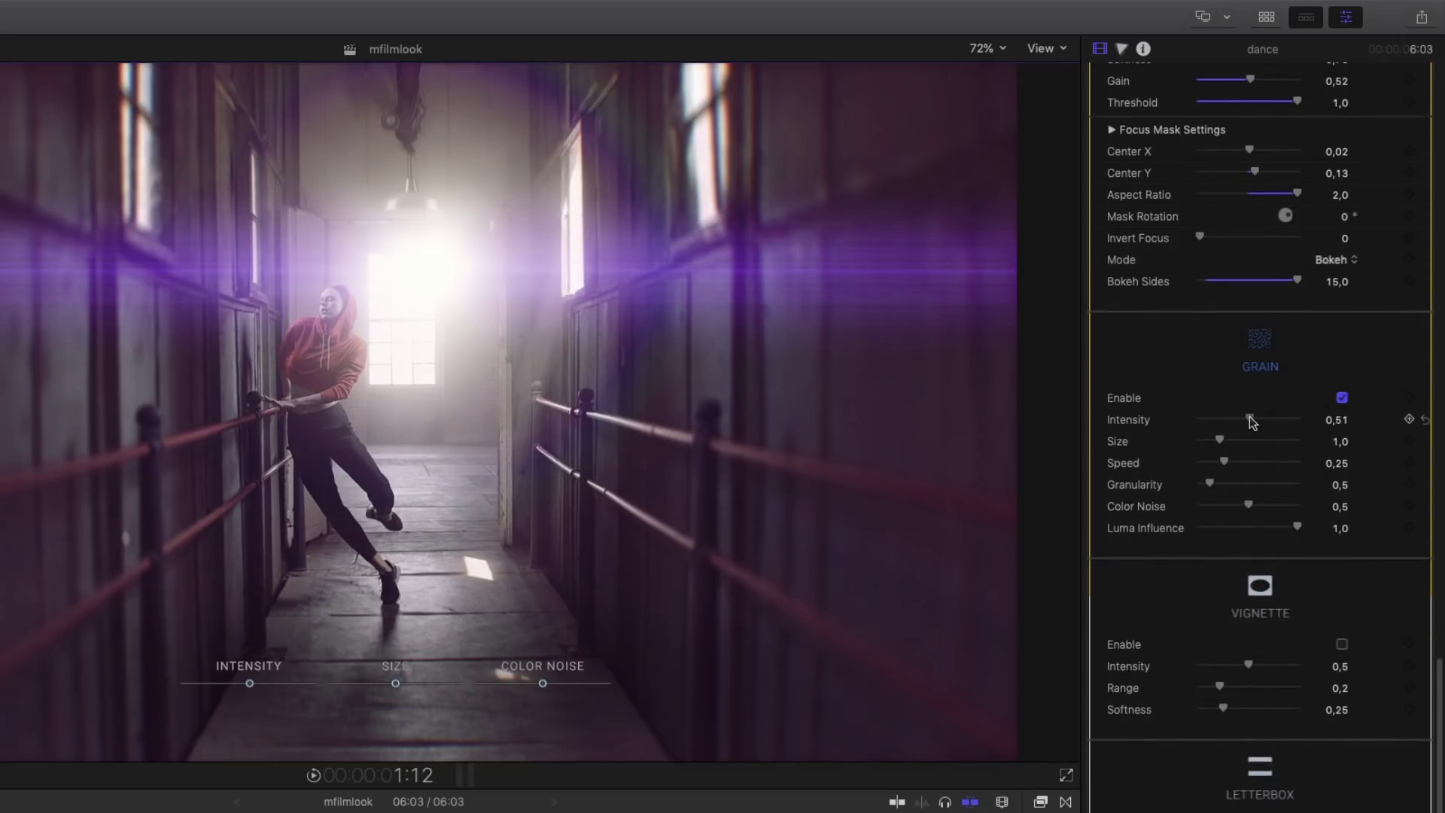
drag(1283, 425, 1236, 485)
mouse_move(1289, 526)
mouse_down()
mouse_move(1200, 527)
mouse_move(1299, 527)
mouse_up()
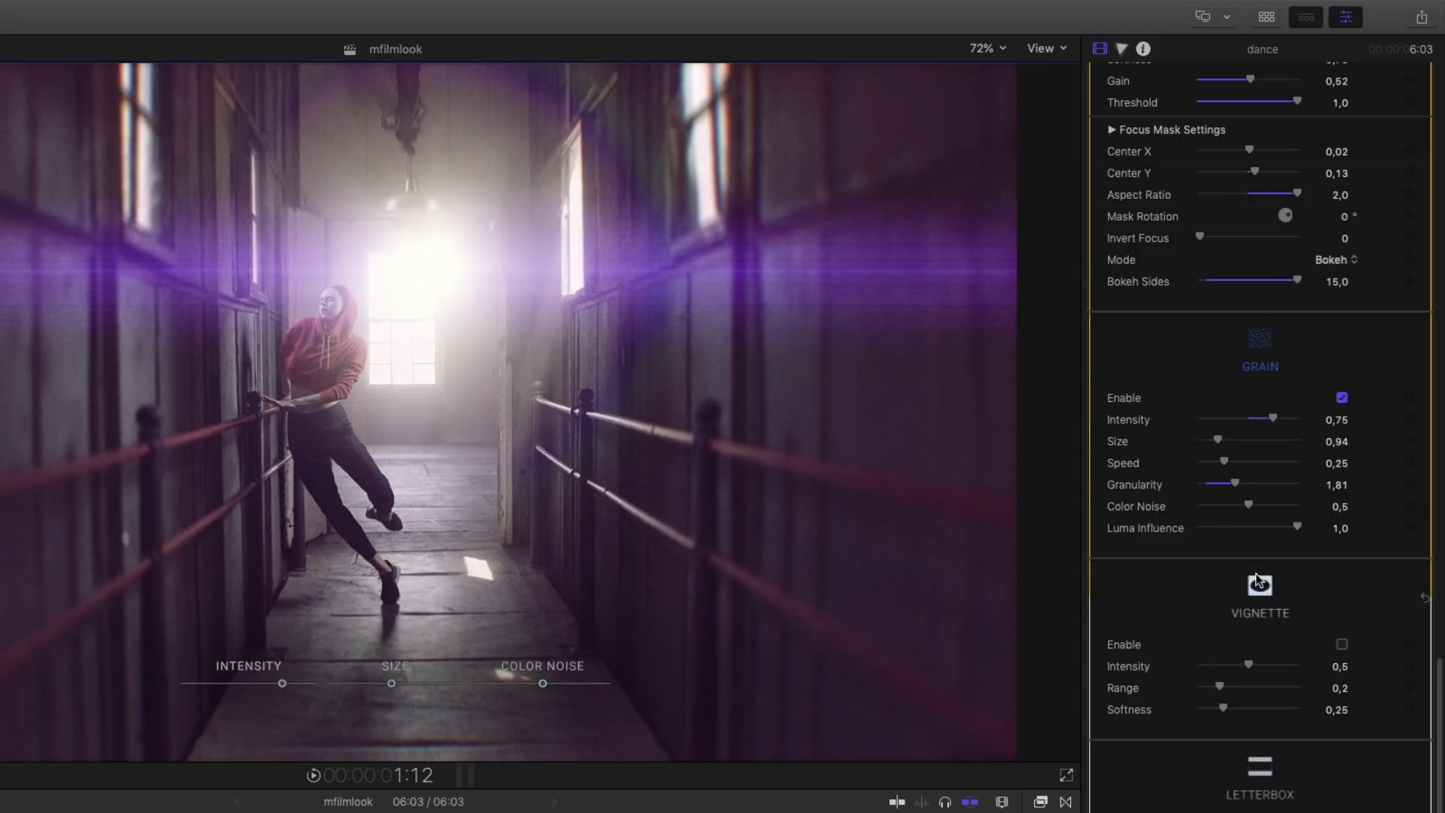
Step: Enable the vignette, show its on-screen controls, and set softness to 0.36 and intensity to 0.1
click(1342, 645)
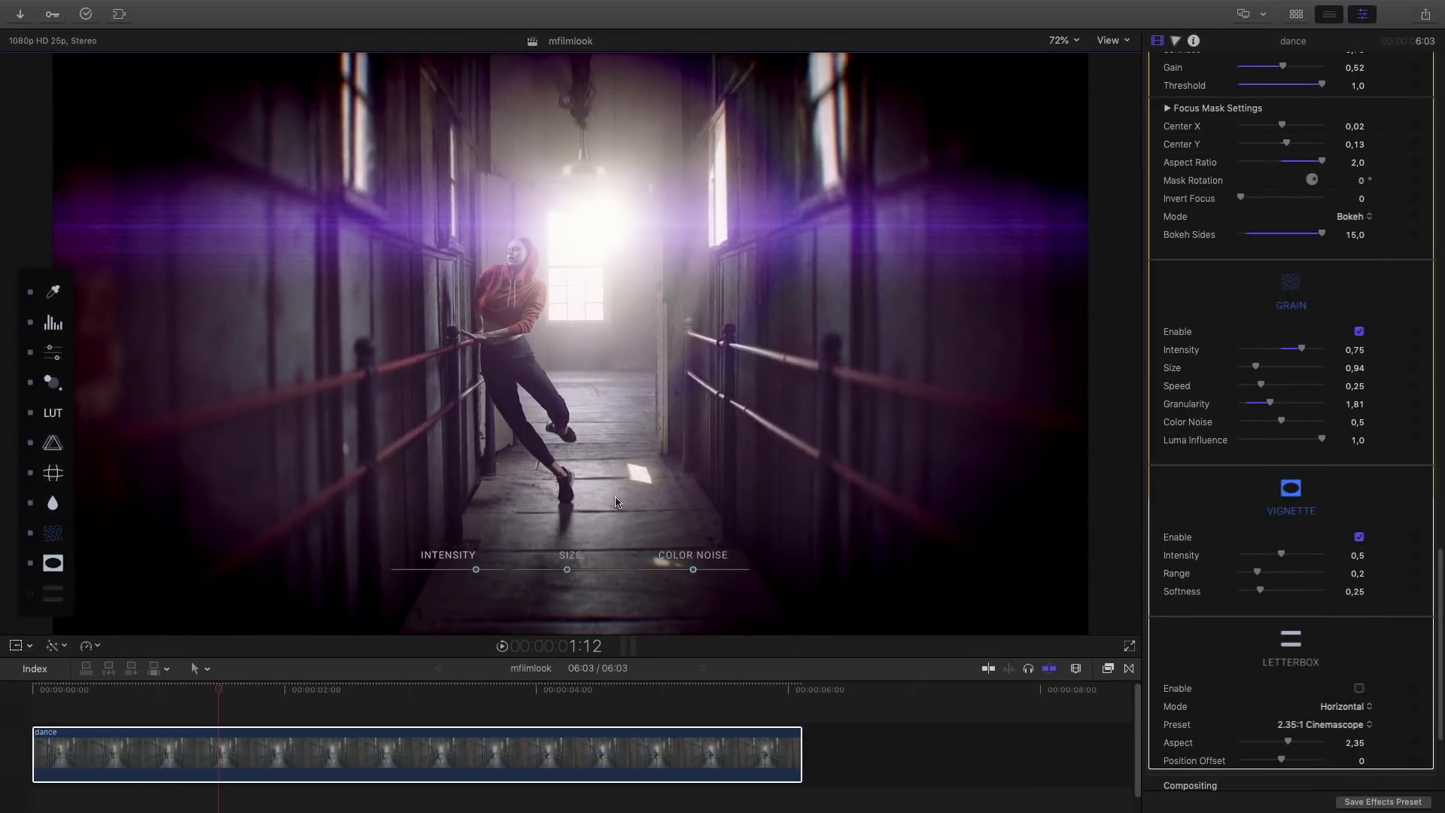
click(56, 569)
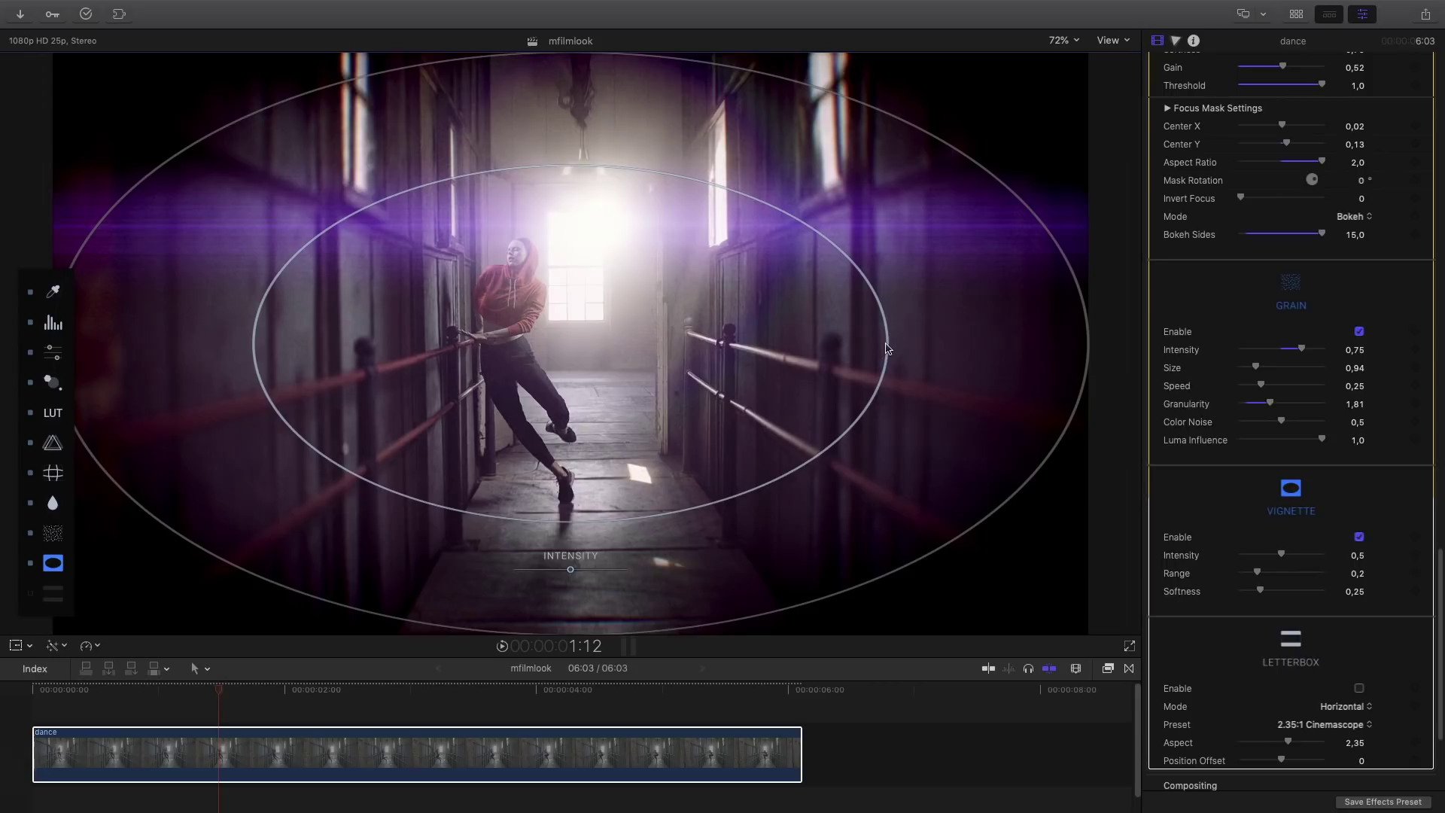
drag(887, 348, 849, 363)
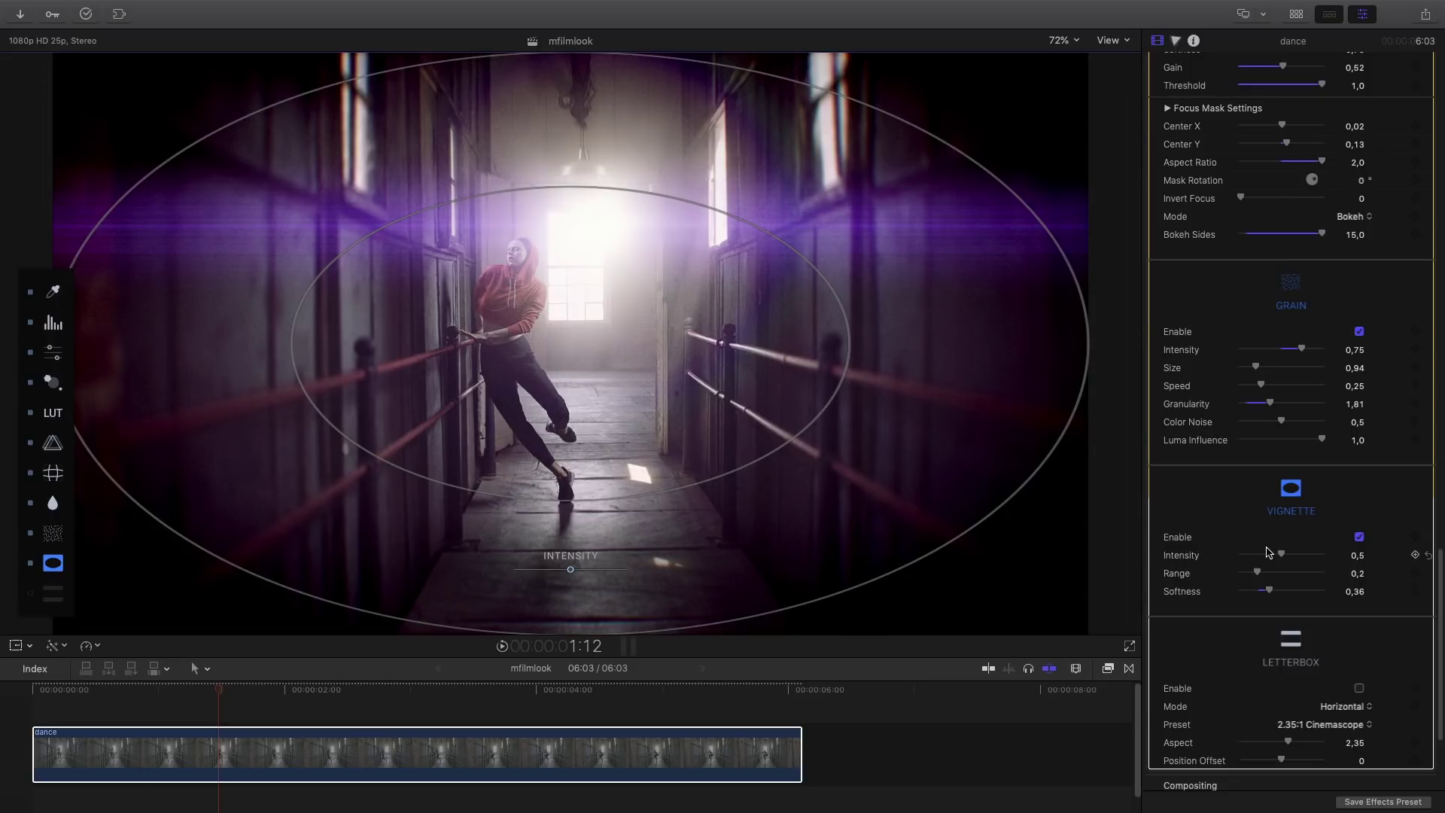
drag(1282, 555, 1249, 553)
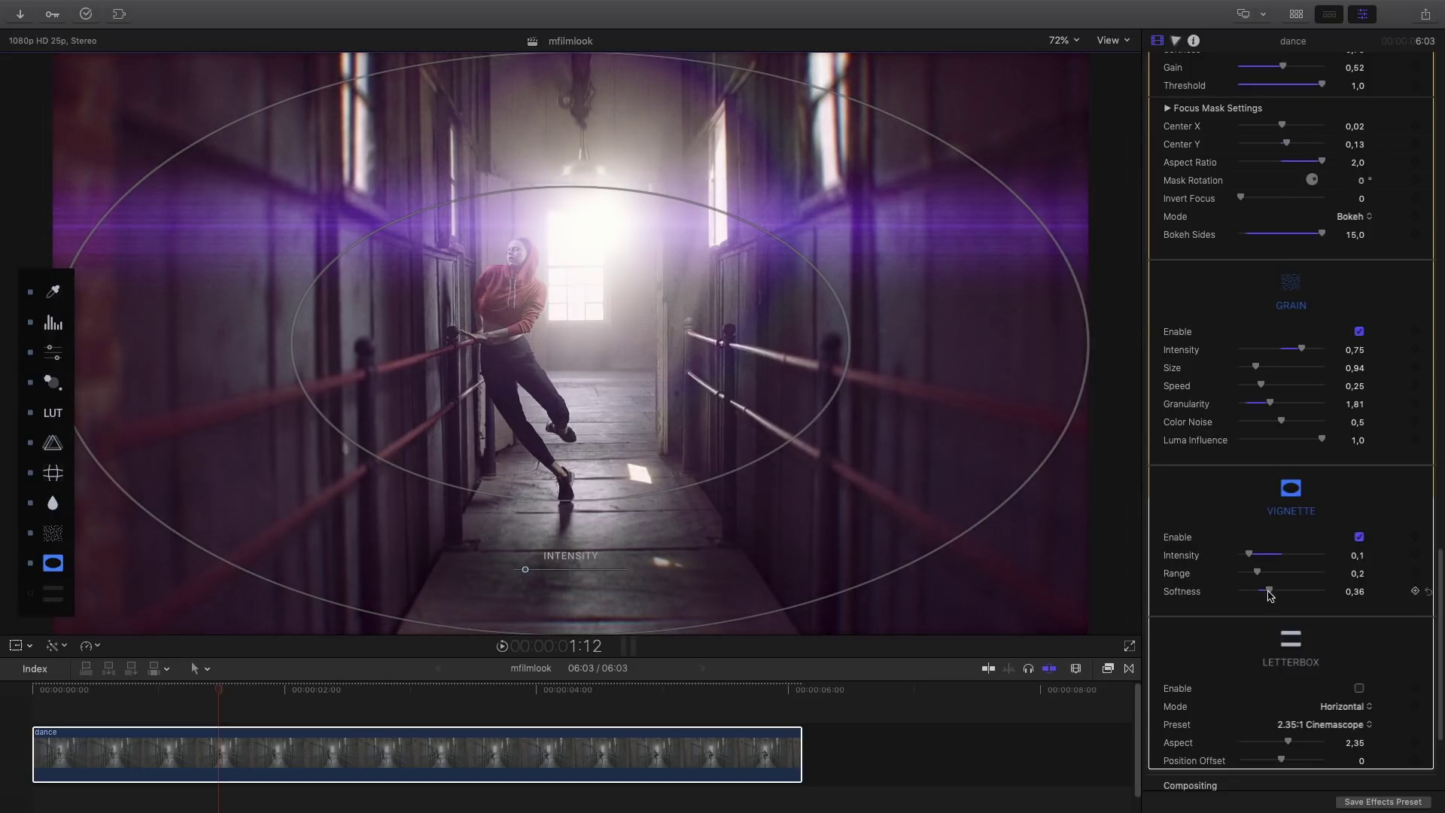
Step: Enable the letterbox and show its on-screen controls in the viewer
click(1292, 641)
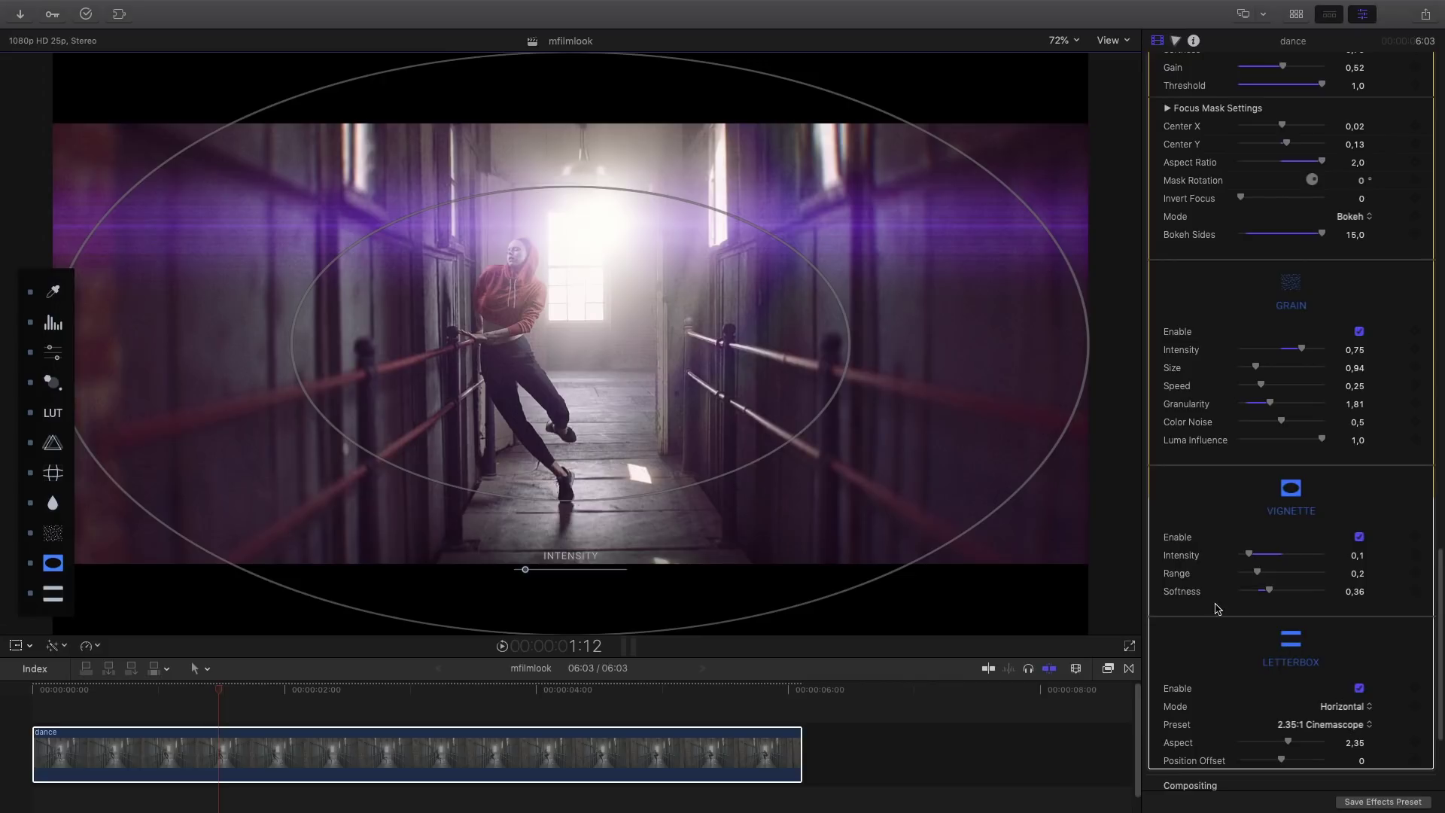
click(49, 595)
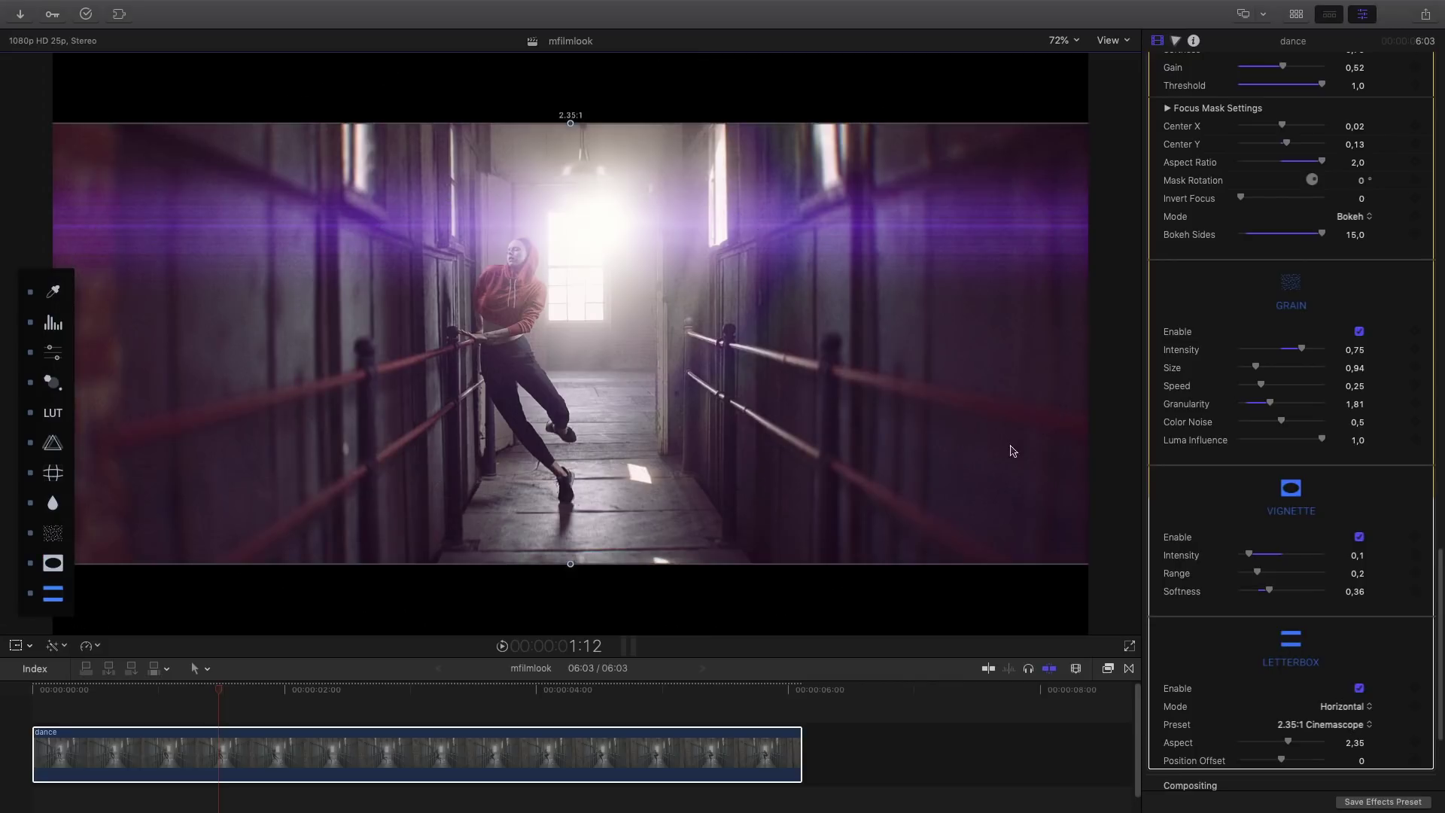
Step: Try the letterbox in Vertical mode with an aspect of 0.87
scroll(1440, 573, down, 3)
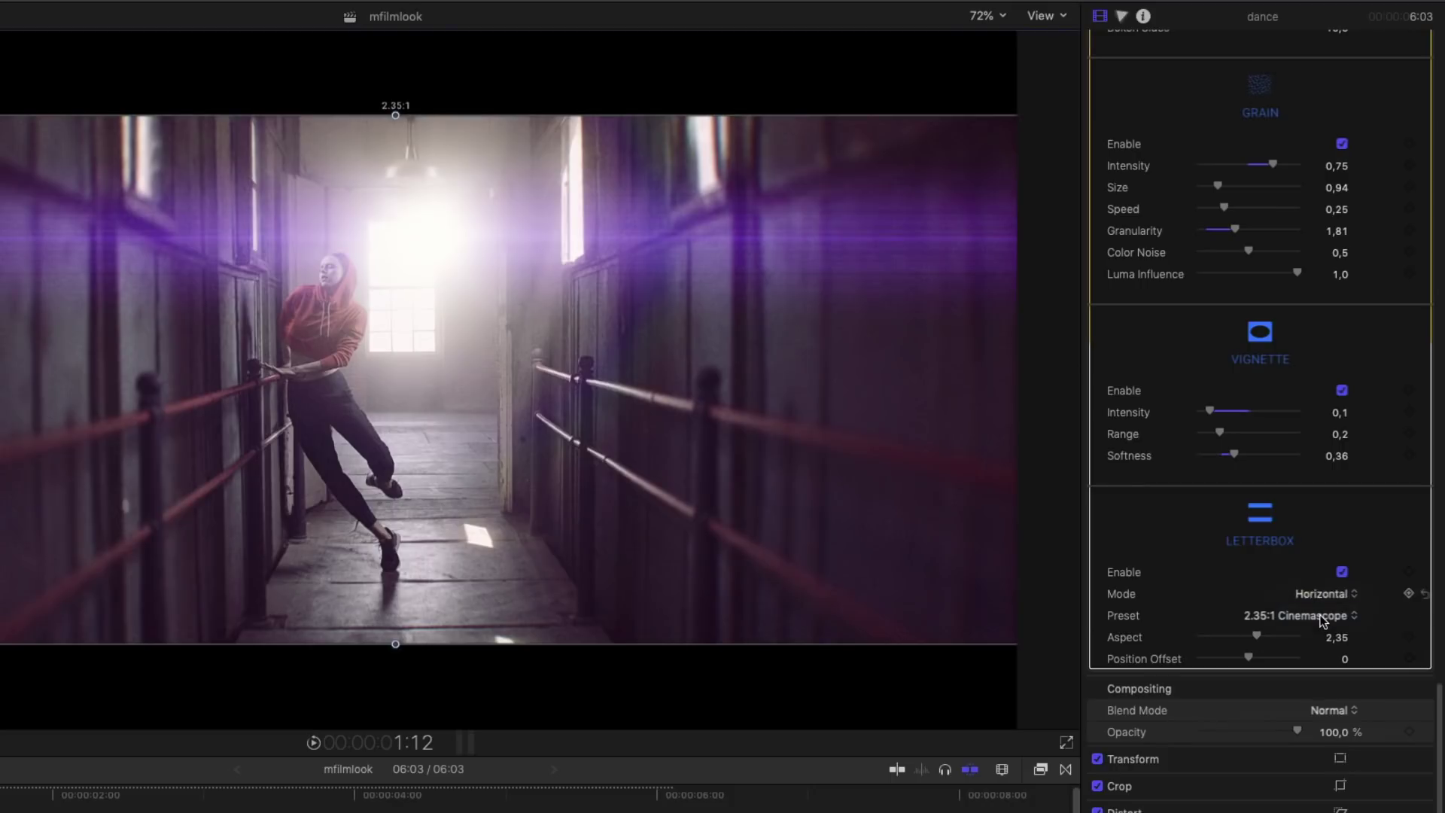
click(1323, 616)
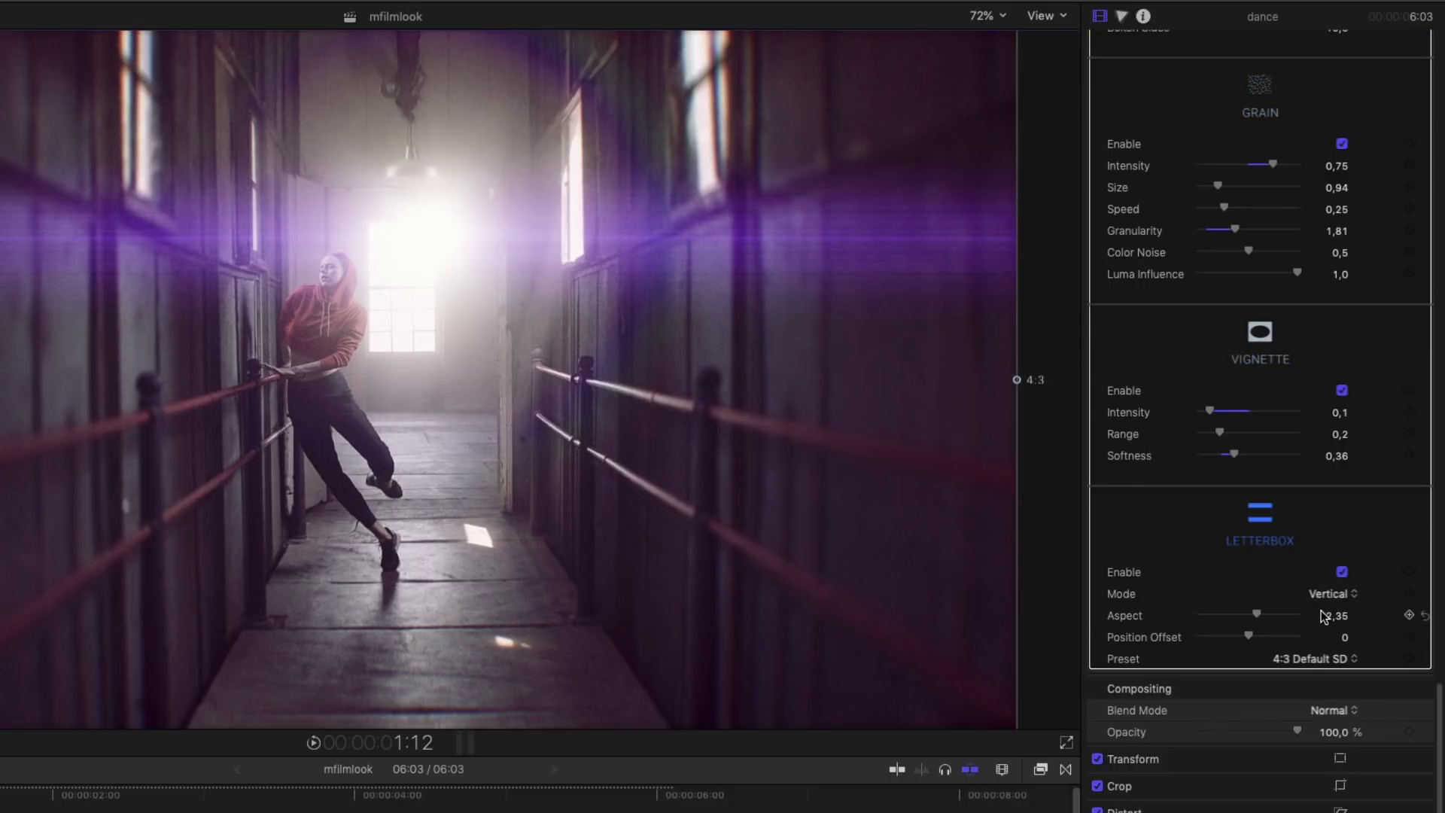
click(1321, 598)
click(1324, 599)
mouse_move(1245, 613)
mouse_down()
mouse_move(1206, 614)
mouse_move(1221, 617)
mouse_up()
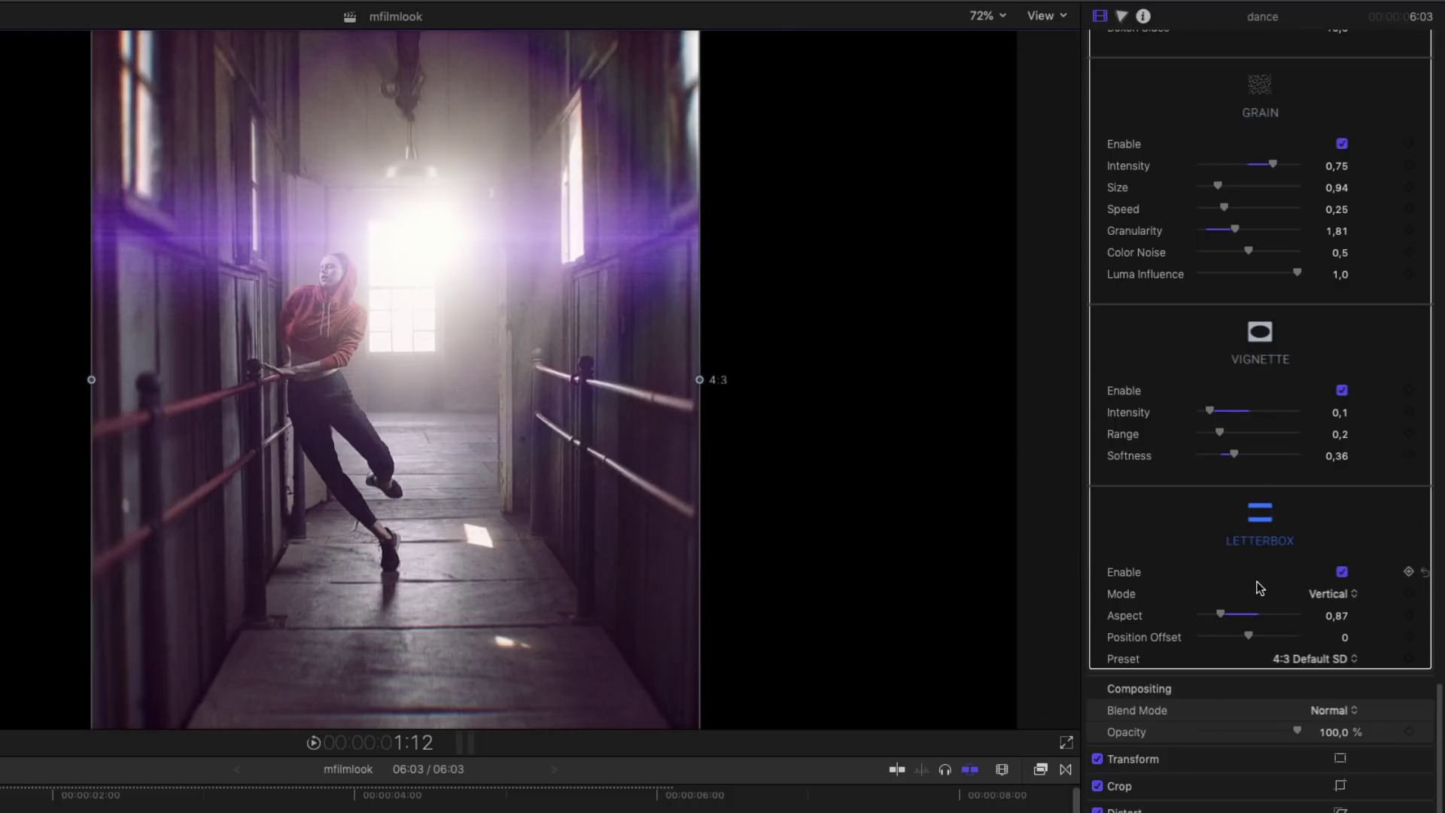
Step: Set the letterbox to Horizontal mode with the 2.76:1 MGM Camera 65 preset
click(1330, 600)
click(1328, 577)
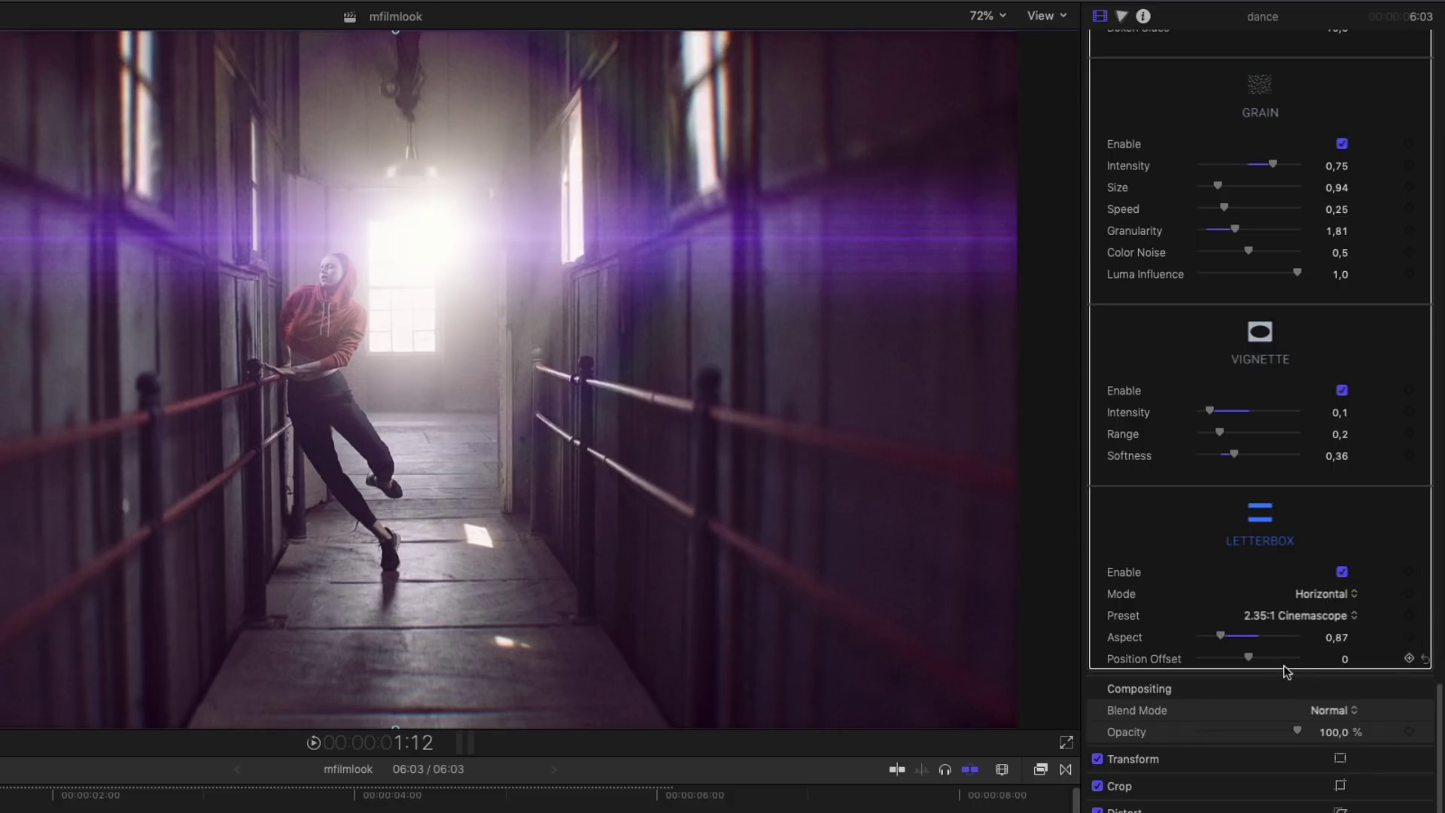
click(1301, 618)
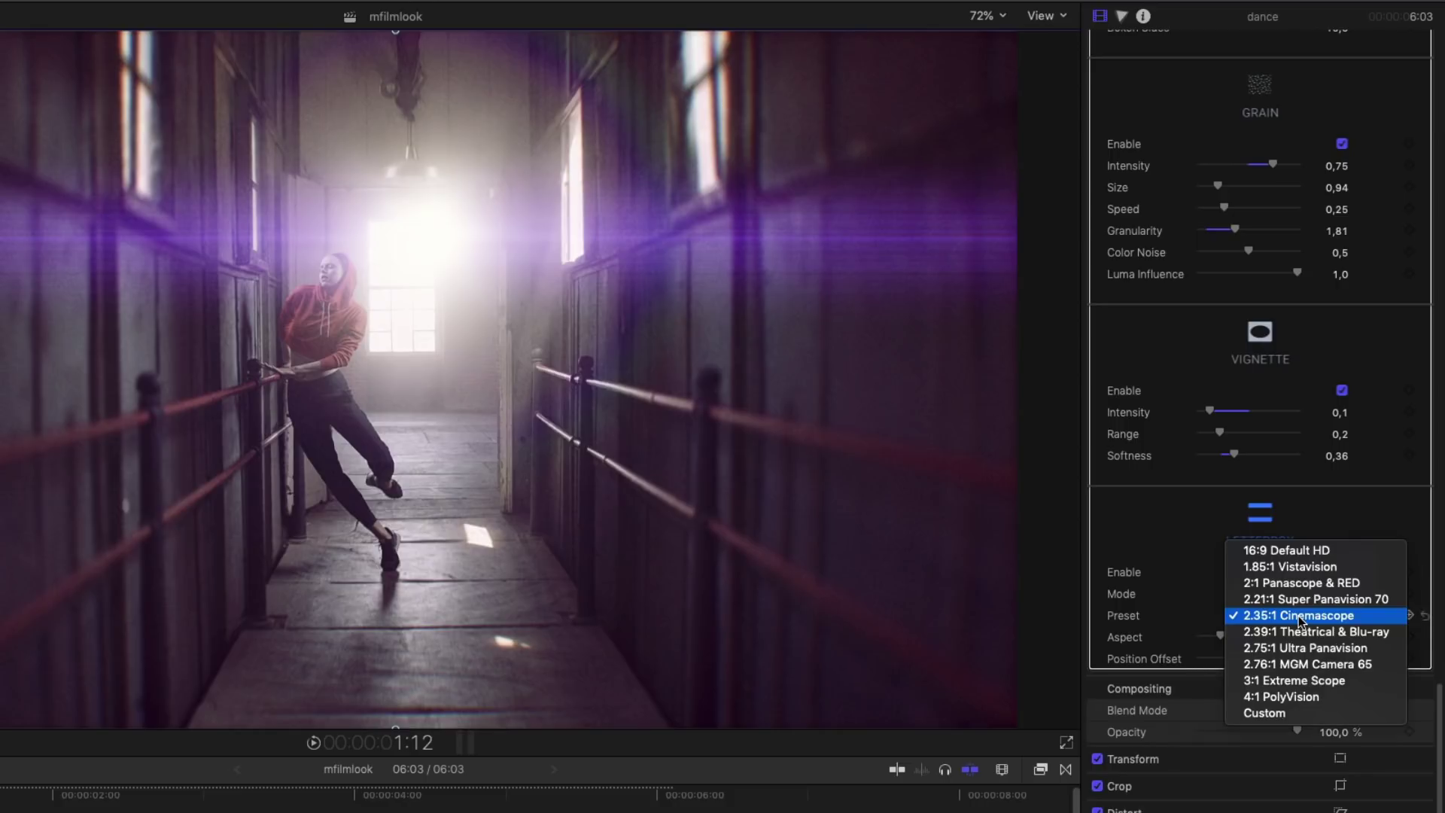
click(1301, 665)
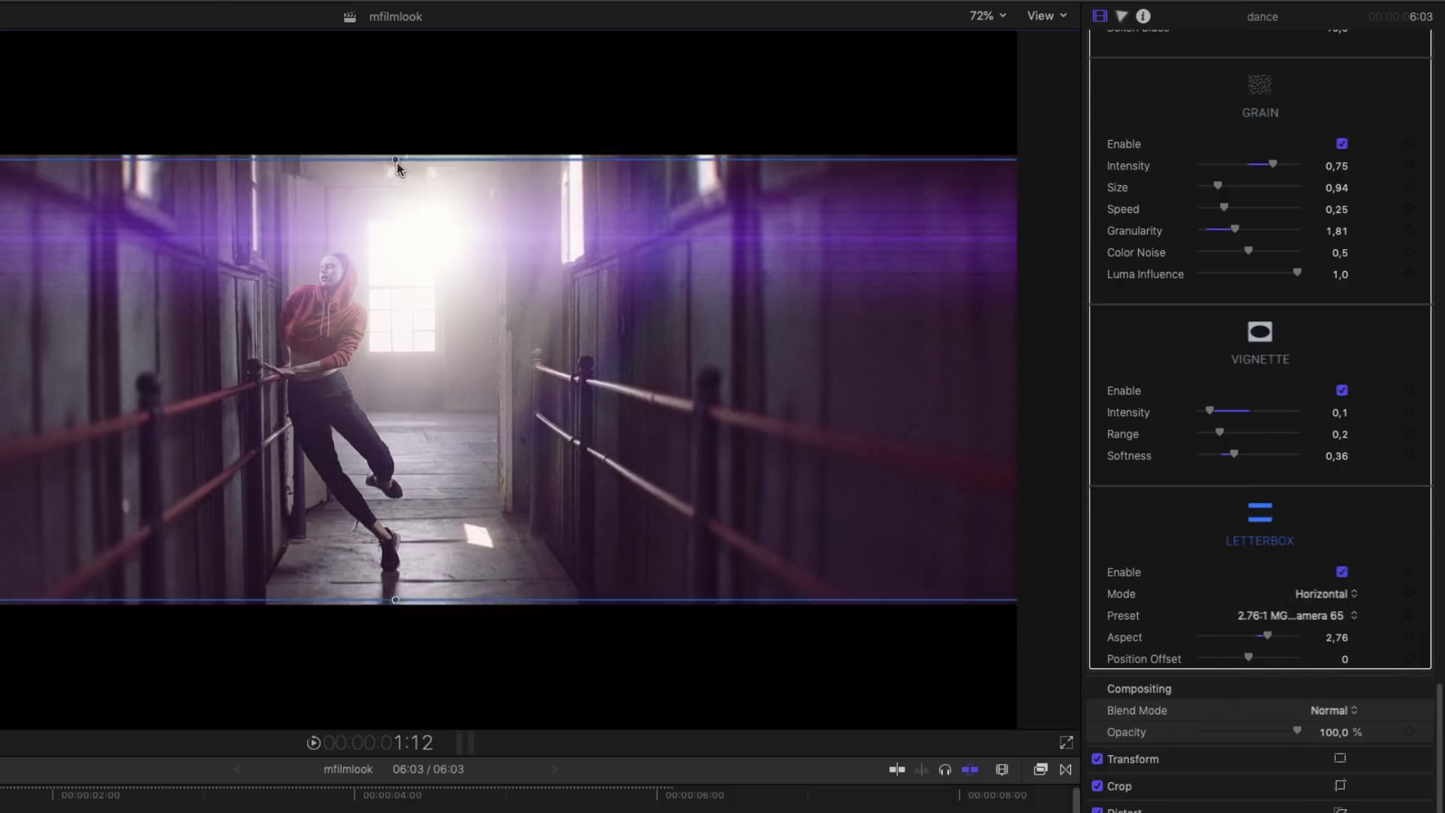
Step: Change the letterbox to the 2.35:1 Cinemascope preset and set its position offset to 0.03
drag(399, 225, 403, 120)
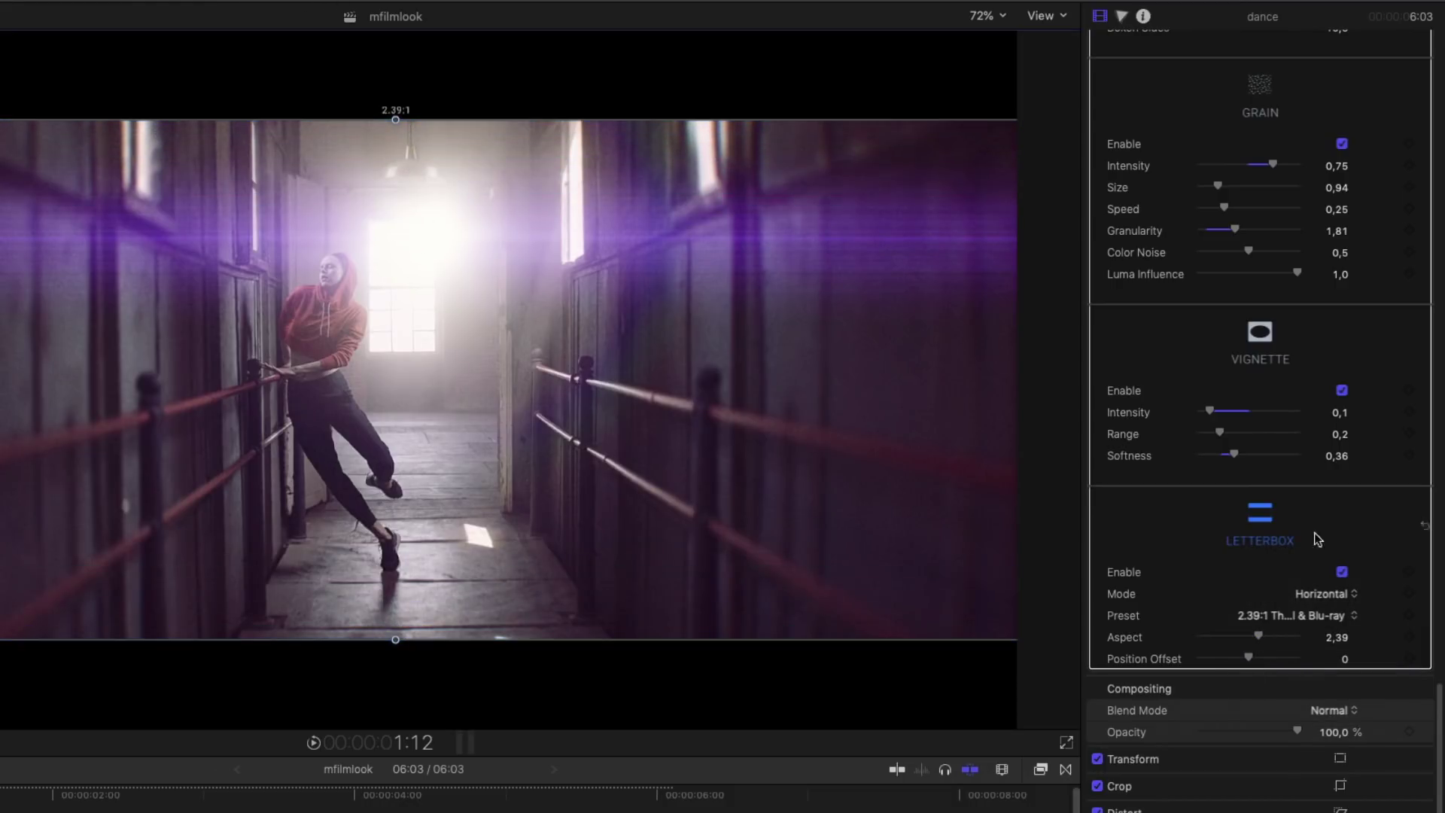
click(1319, 619)
click(1317, 600)
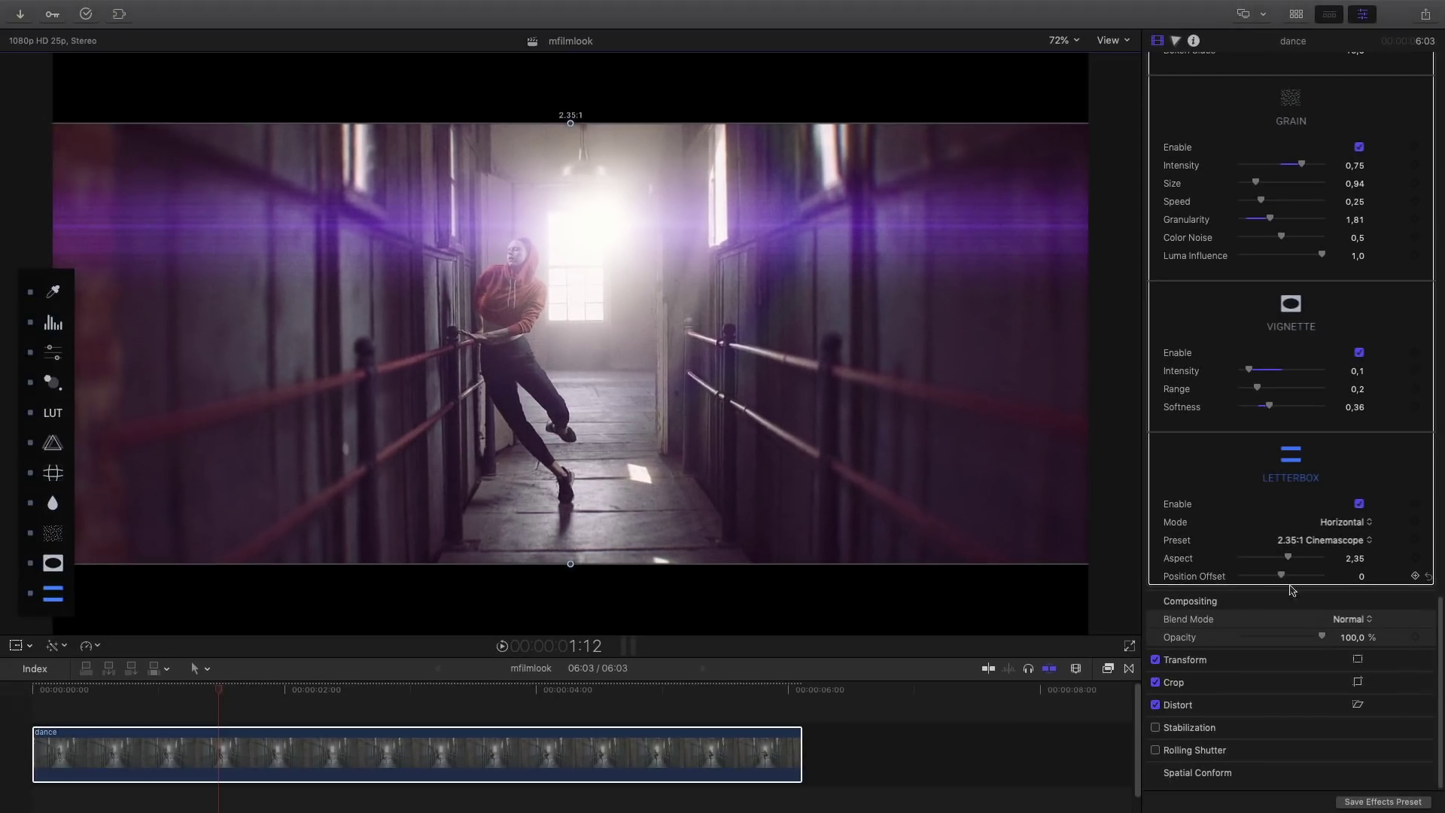
drag(1248, 659, 1243, 660)
drag(1276, 577, 1287, 578)
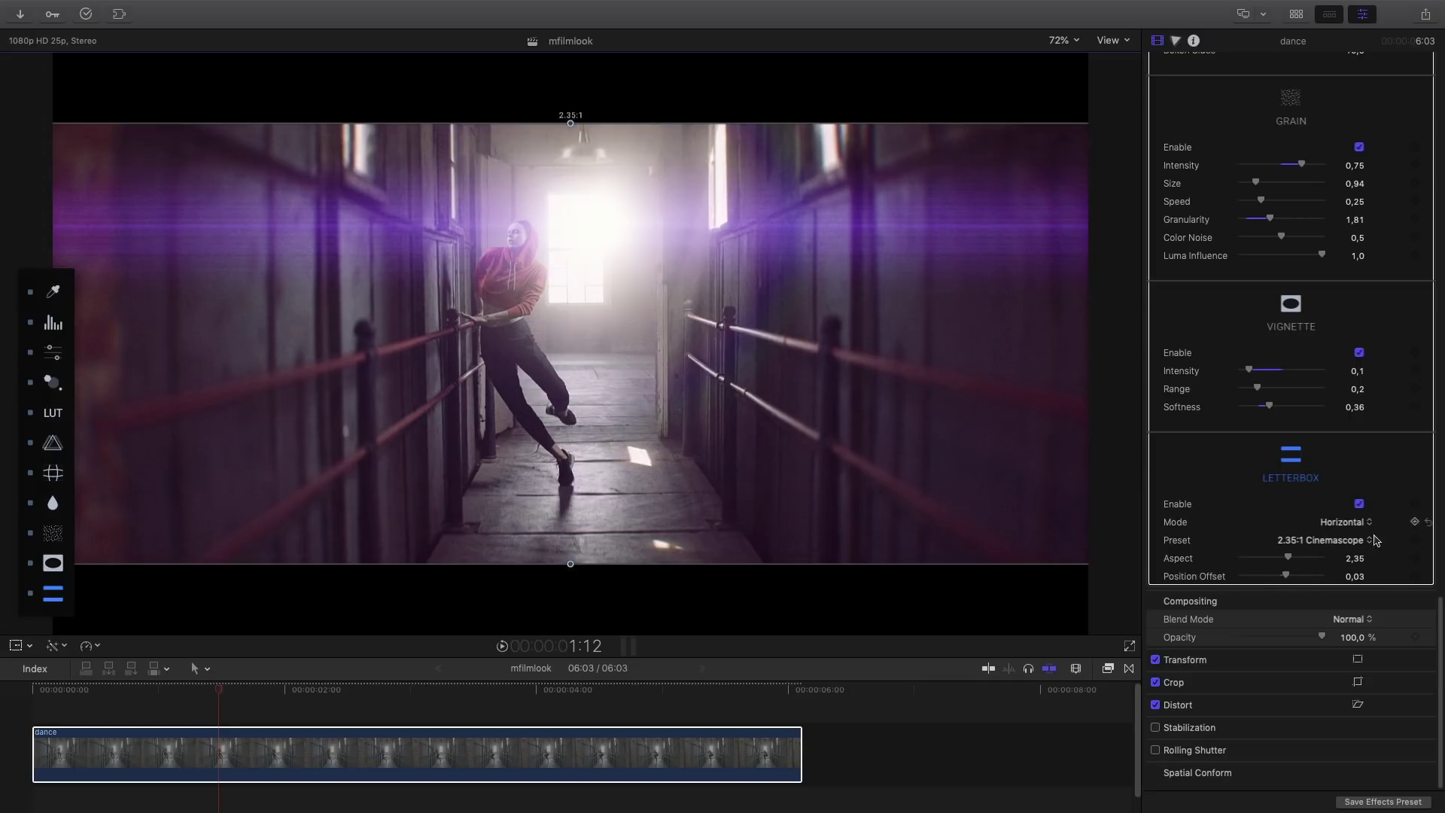
Step: Save the current mFilmLook settings as a preset named Dance_2 in the MyLook category, and close the preset browser
drag(1439, 607, 1443, 28)
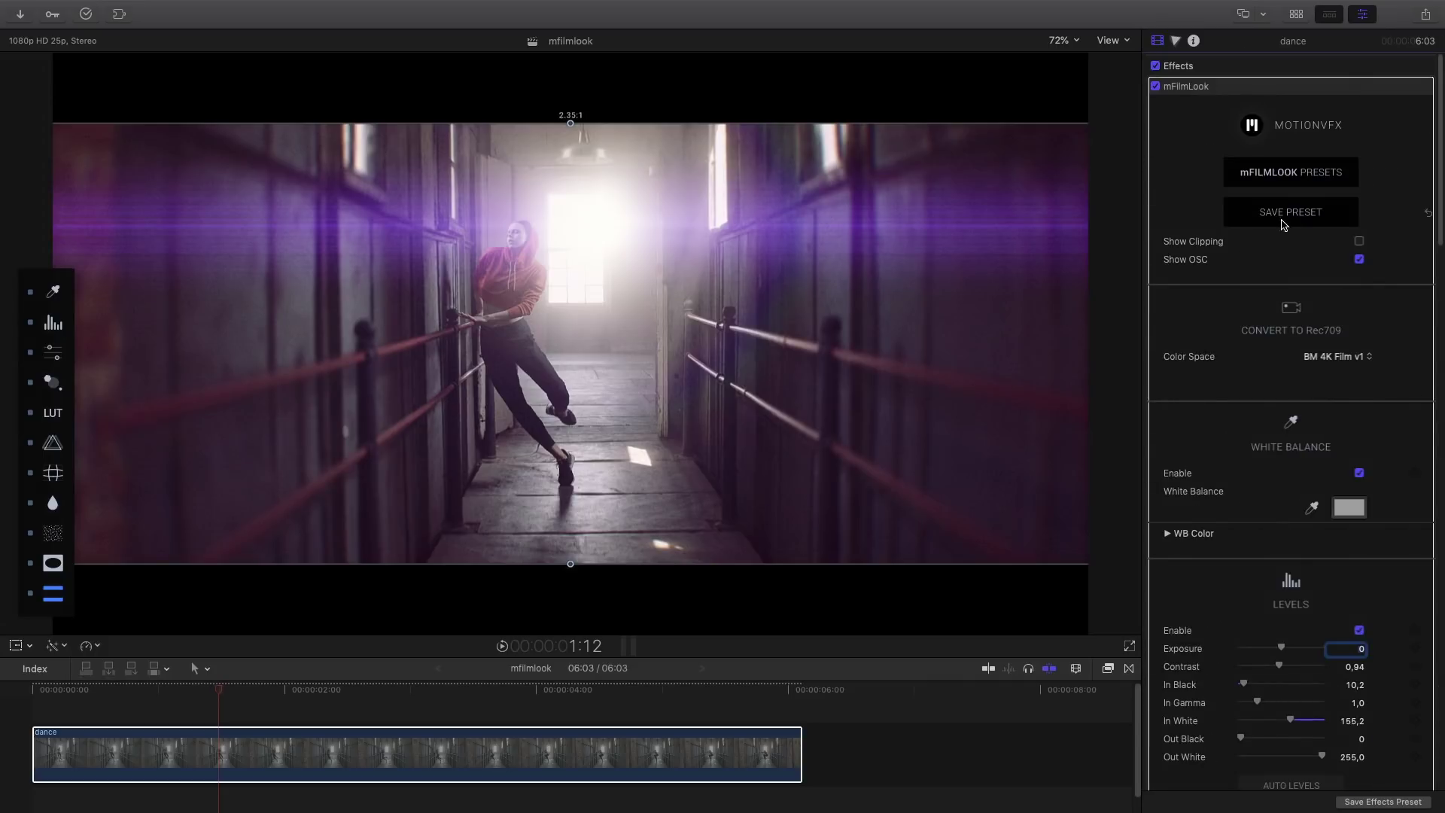
click(1292, 216)
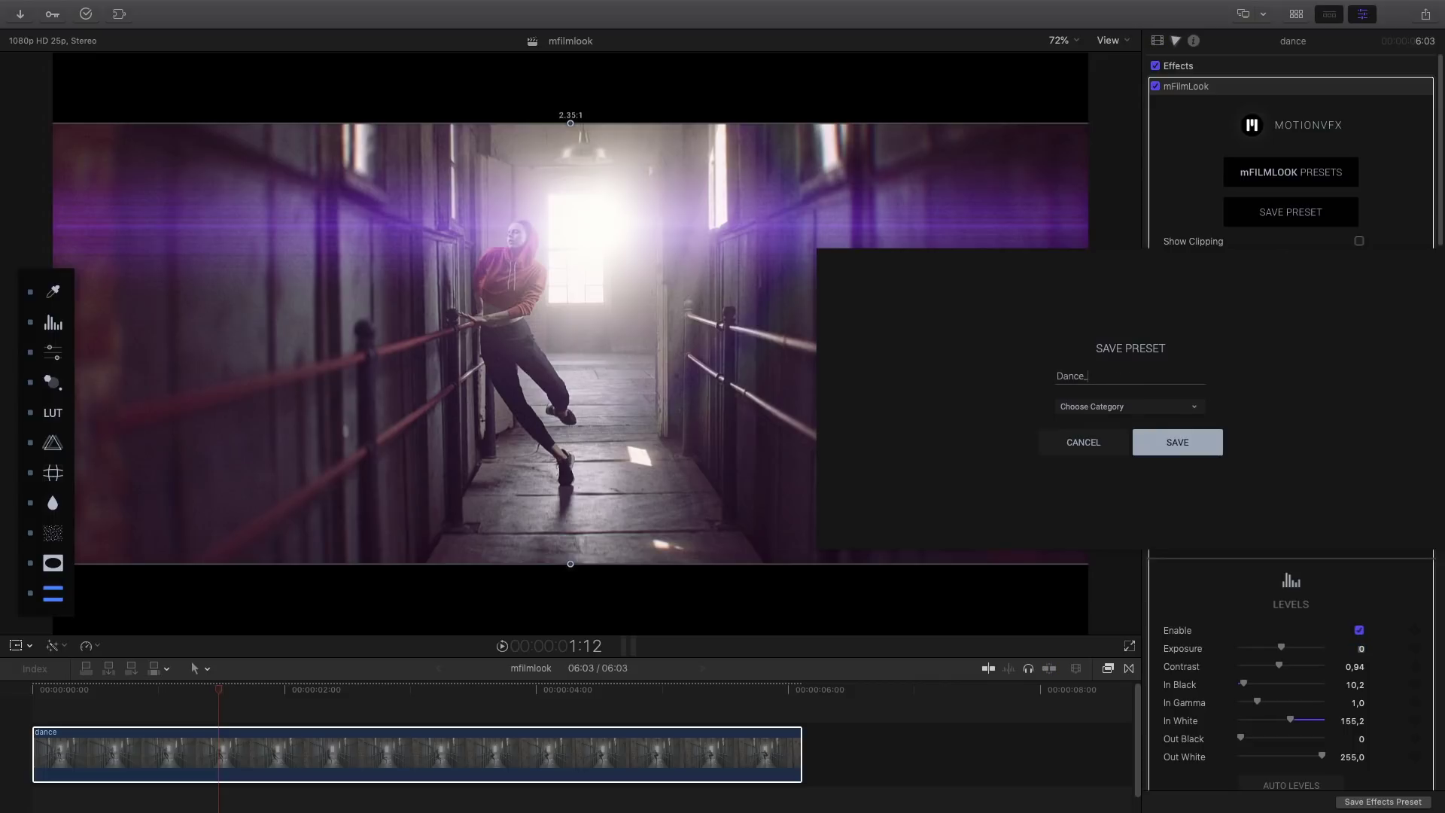
click(1094, 409)
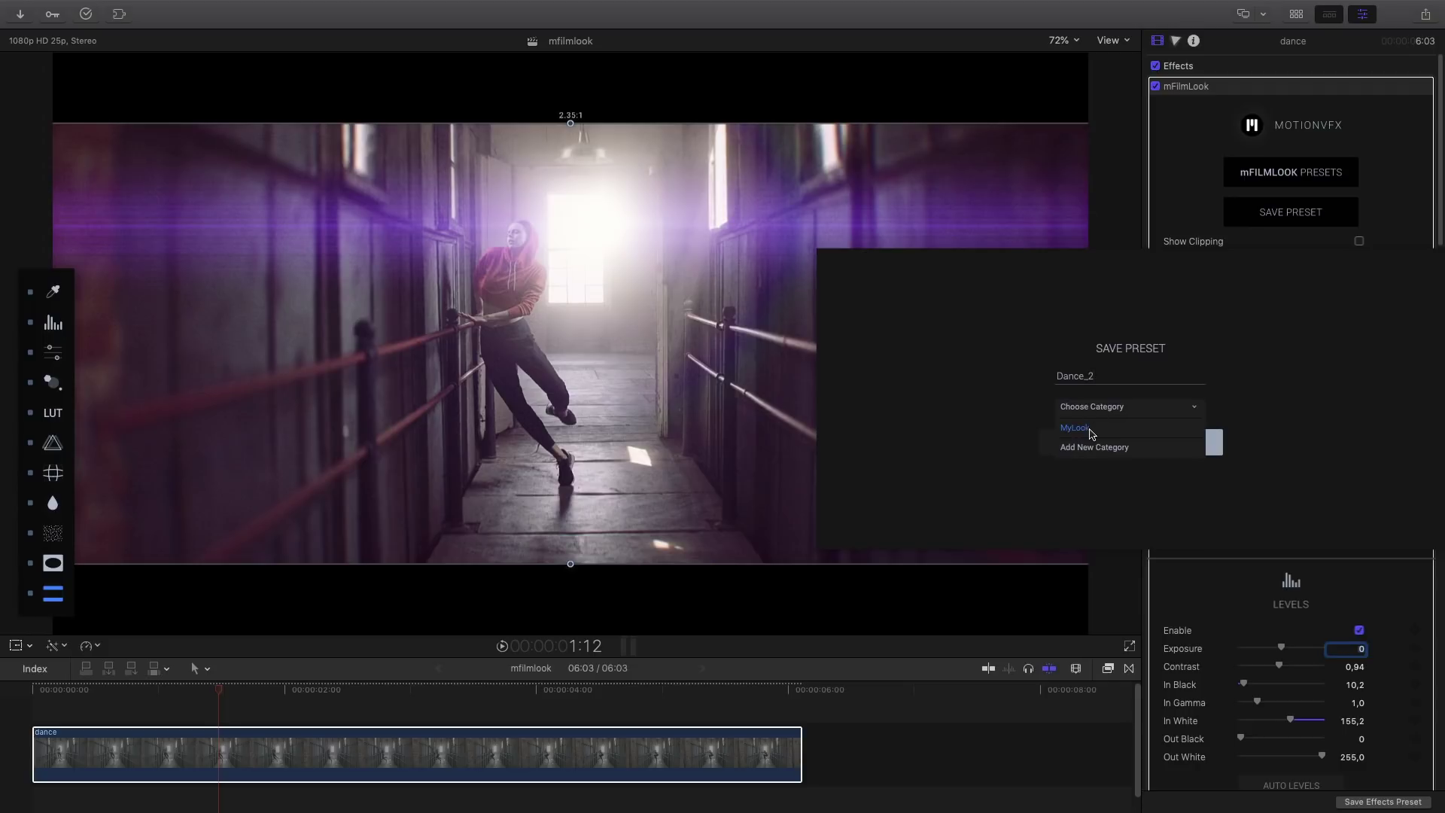
click(1084, 433)
click(1177, 442)
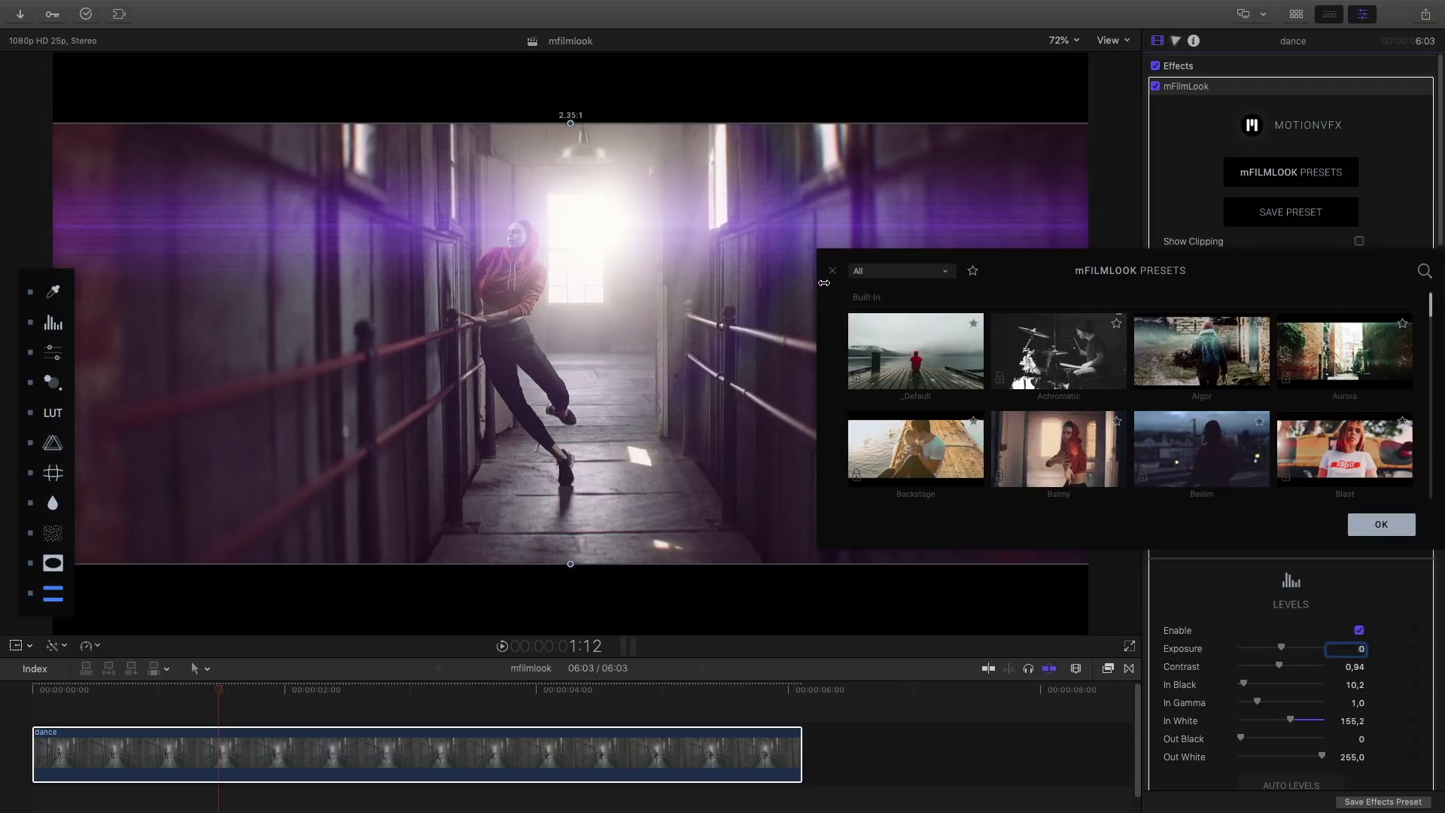
click(1379, 526)
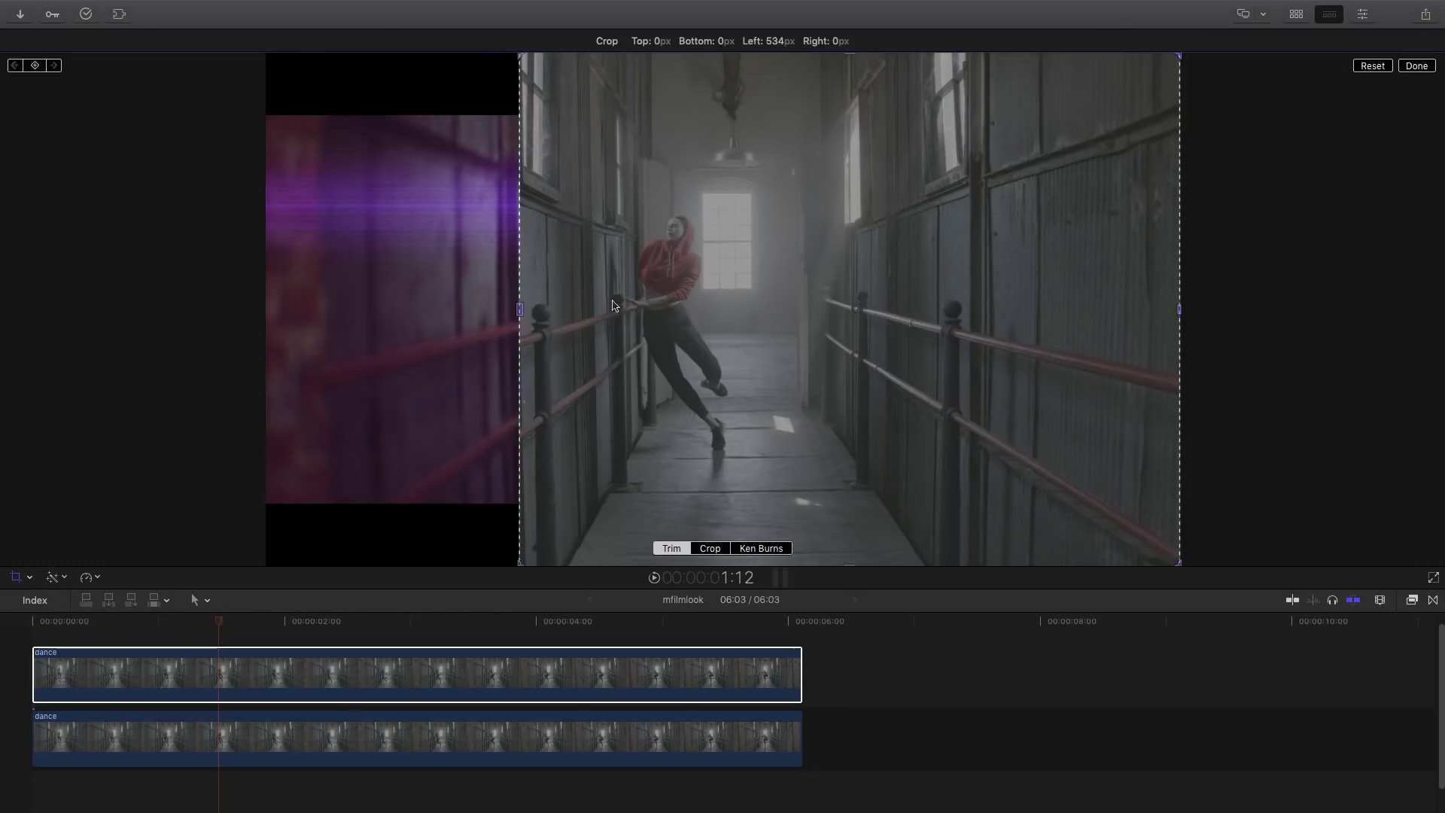
Step: Move the left trim edge of the upper, ungraded dance clip outward to compare it with the graded clip beneath
drag(516, 309, 281, 289)
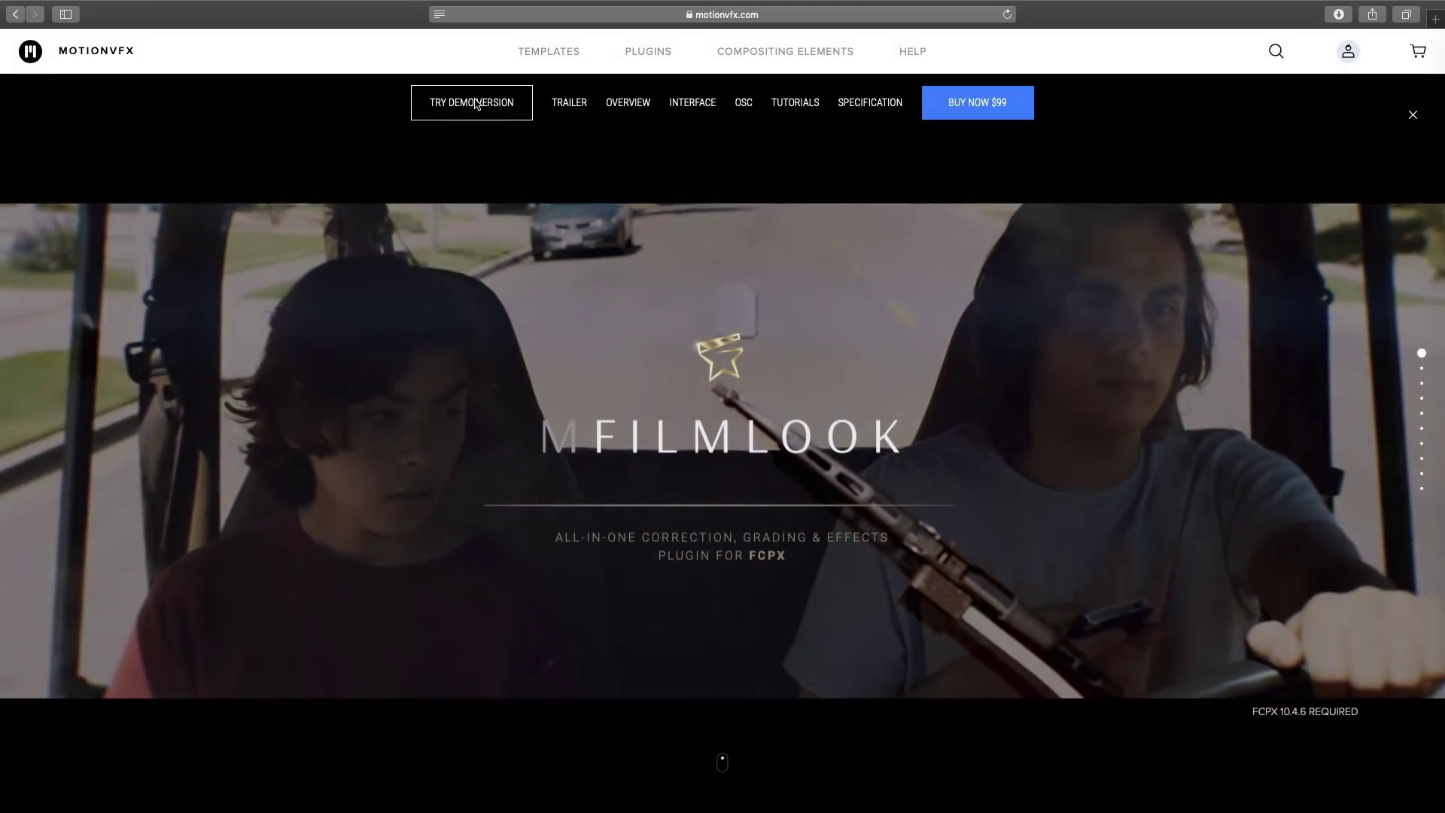
Step: Look through the mFilmLook product page on motionvfx.com, from the title section past the trailer to the plugin overview
scroll(475, 243, down, 2)
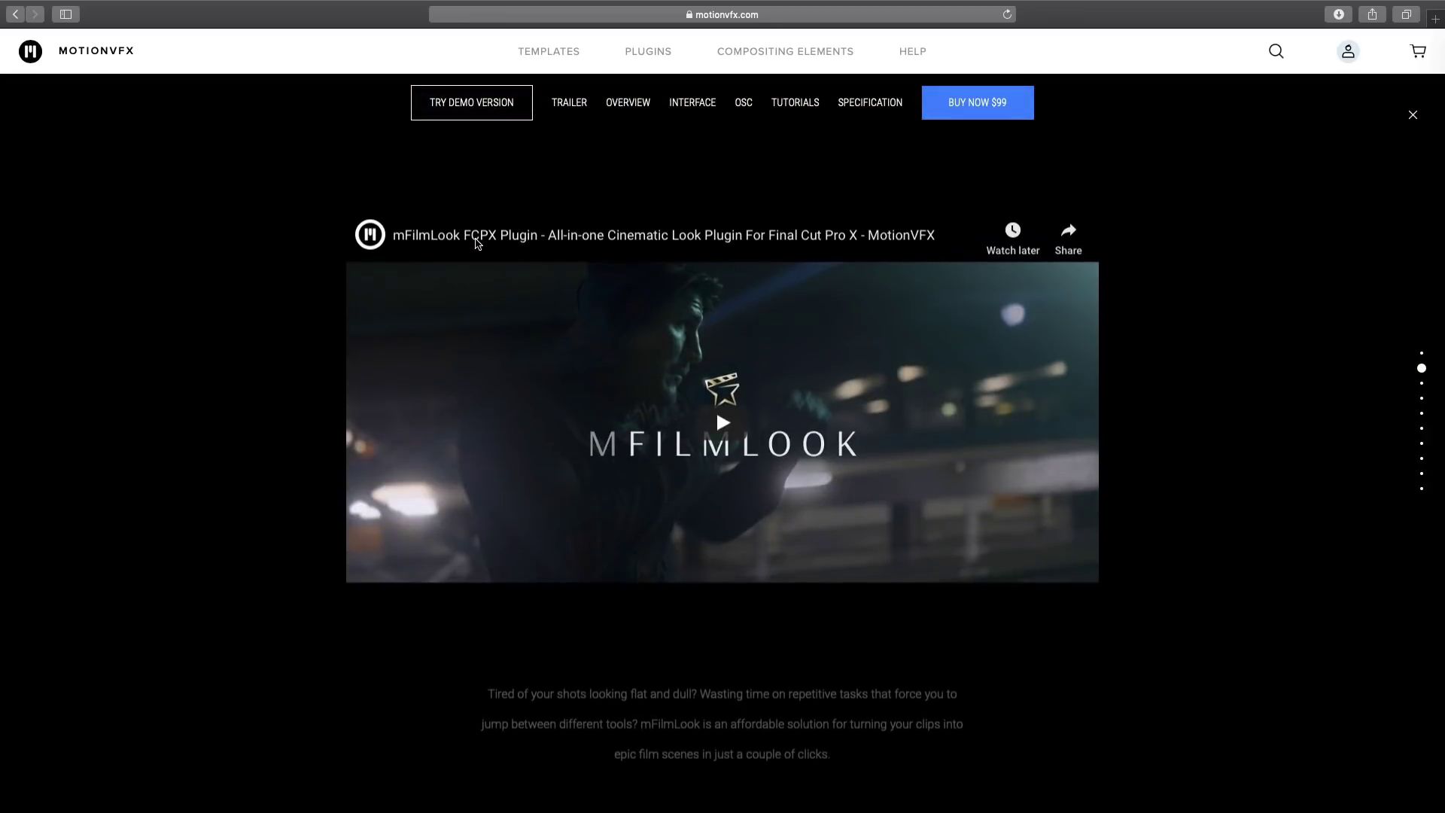
scroll(475, 243, down, 2)
scroll(476, 243, down, 2)
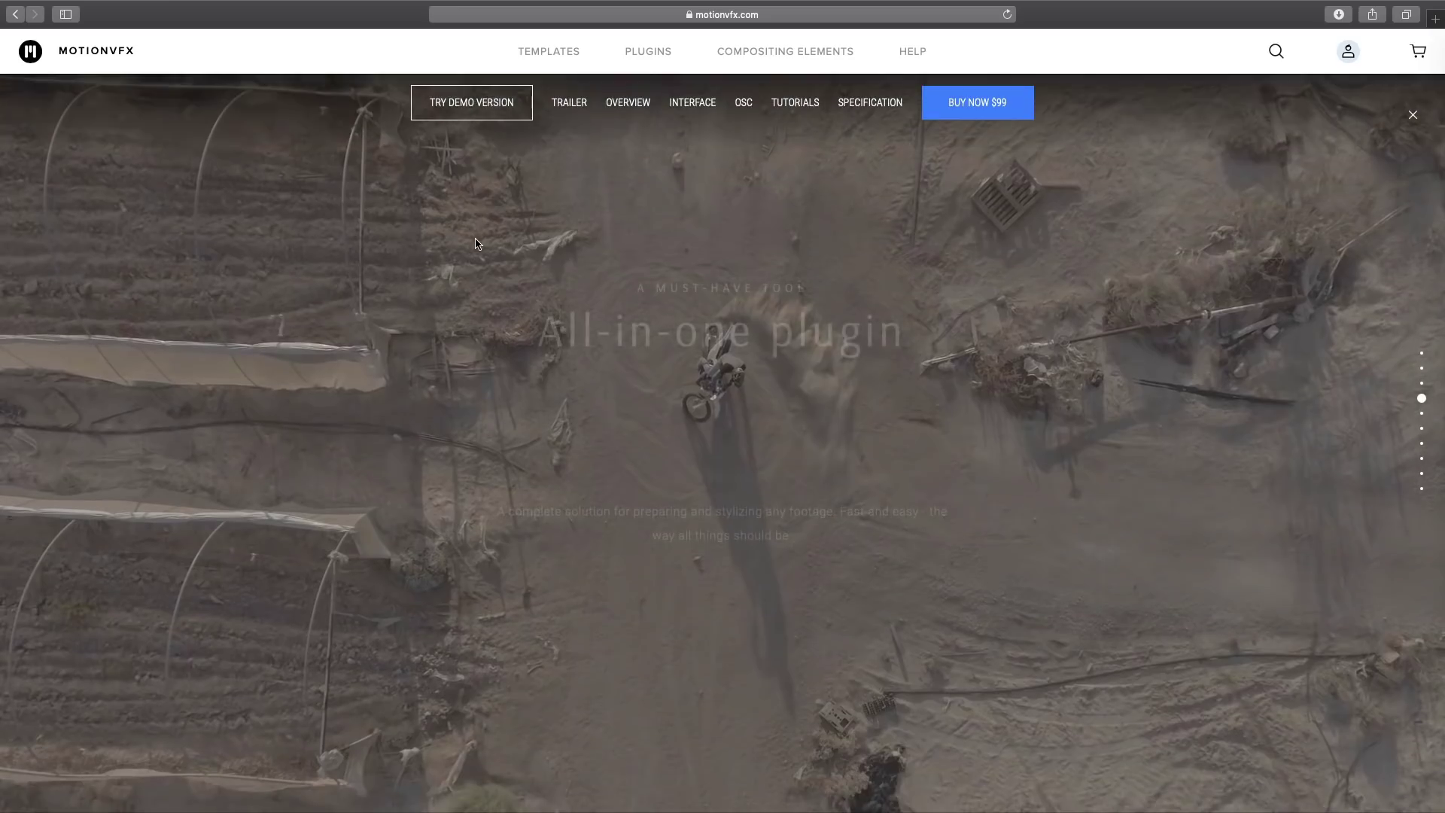